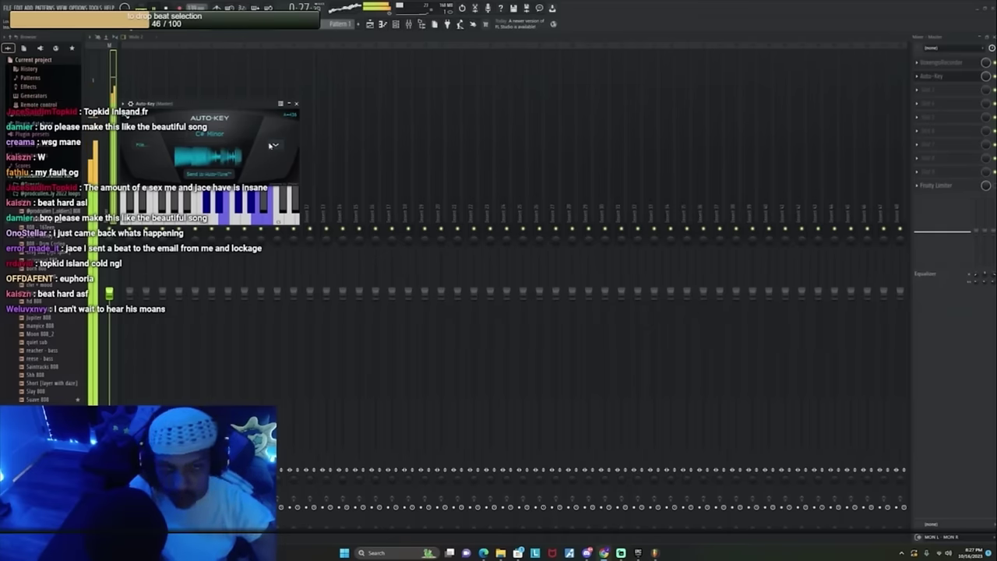
Step: Run Auto-Key's key detection on the beat, and remove the Auto-Key plugin from the Master track
{"action": "left_click", "coordinate": [226, 134]}
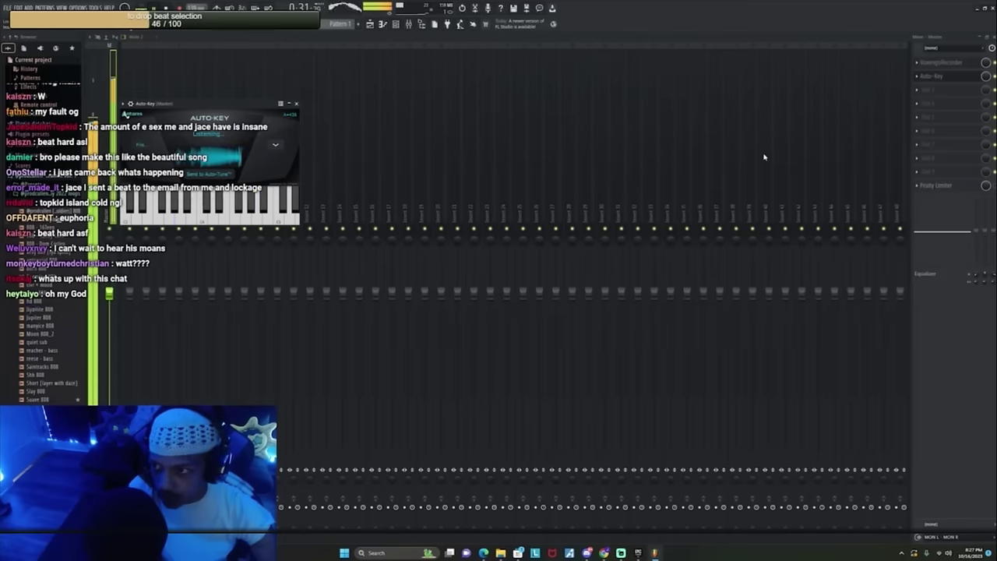
{"action": "left_click", "coordinate": [915, 77]}
{"action": "left_click", "coordinate": [920, 93]}
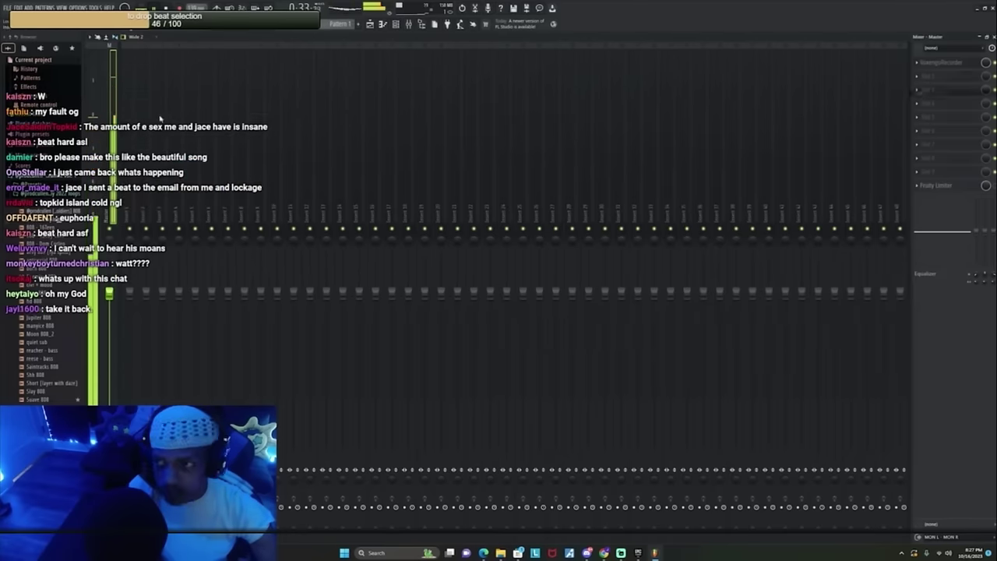
Step: Load a saved vocal mixer track state with Auto-Tune Artist and Fruity Compressor into Insert 1
{"action": "right_click", "coordinate": [130, 109]}
{"action": "left_click", "coordinate": [244, 92]}
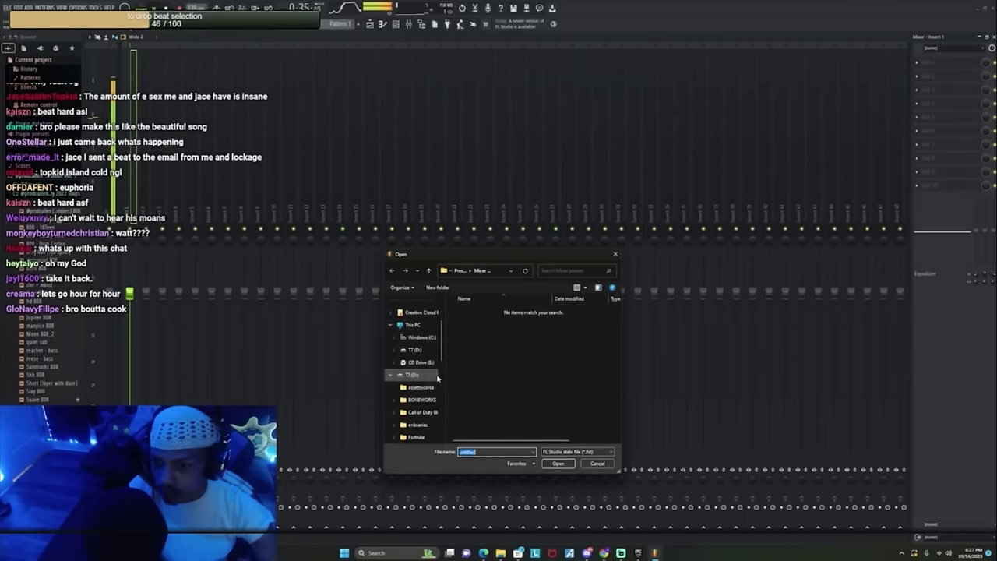
{"action": "left_click", "coordinate": [416, 337]}
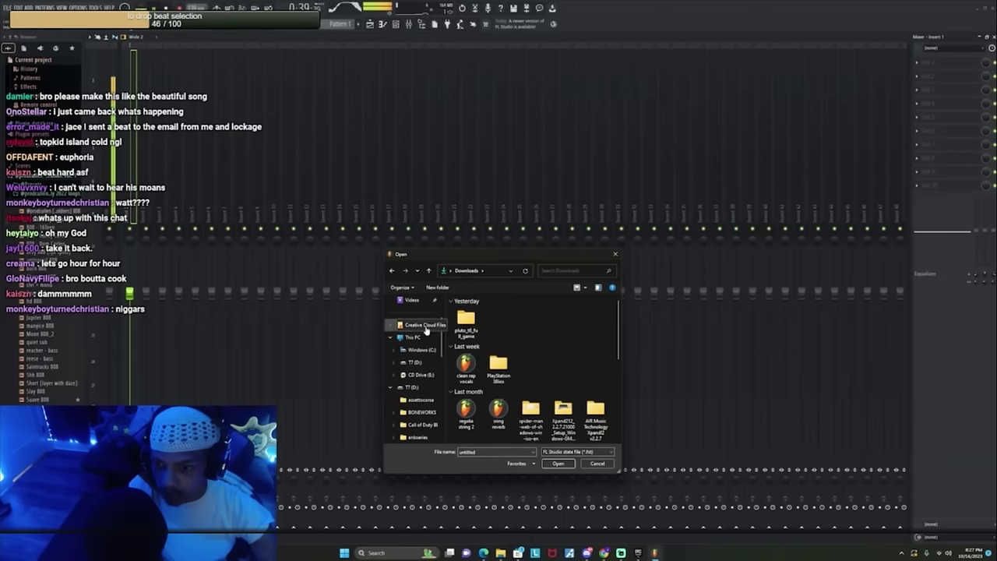
{"action": "scroll", "coordinate": [426, 329], "scroll_direction": "up", "scroll_amount": 2}
{"action": "left_click", "coordinate": [415, 324]}
{"action": "left_click", "coordinate": [614, 254]}
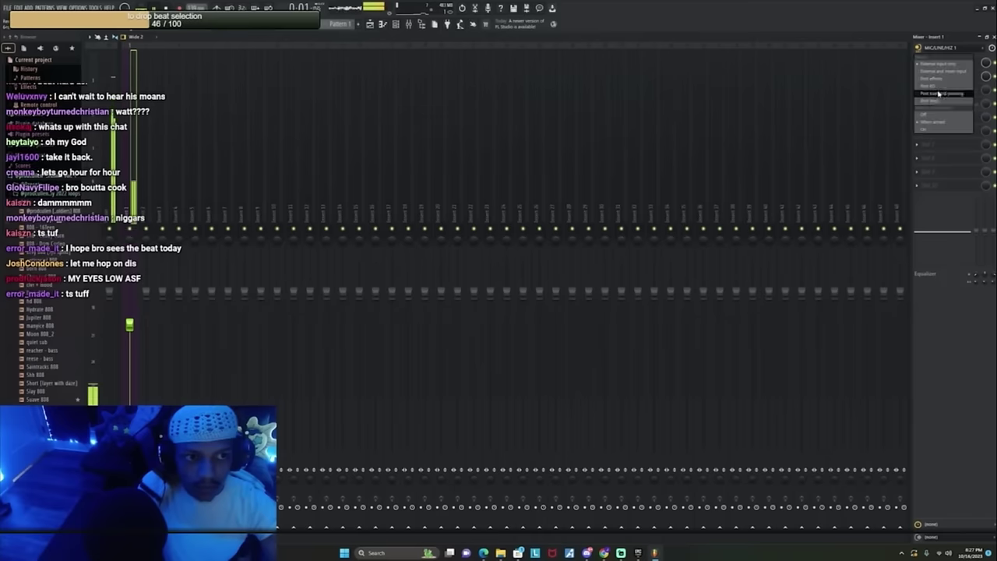
Step: Set Auto-Tune Artist on Insert 1 to the Minor scale in the key of Db
{"action": "left_click", "coordinate": [268, 132]}
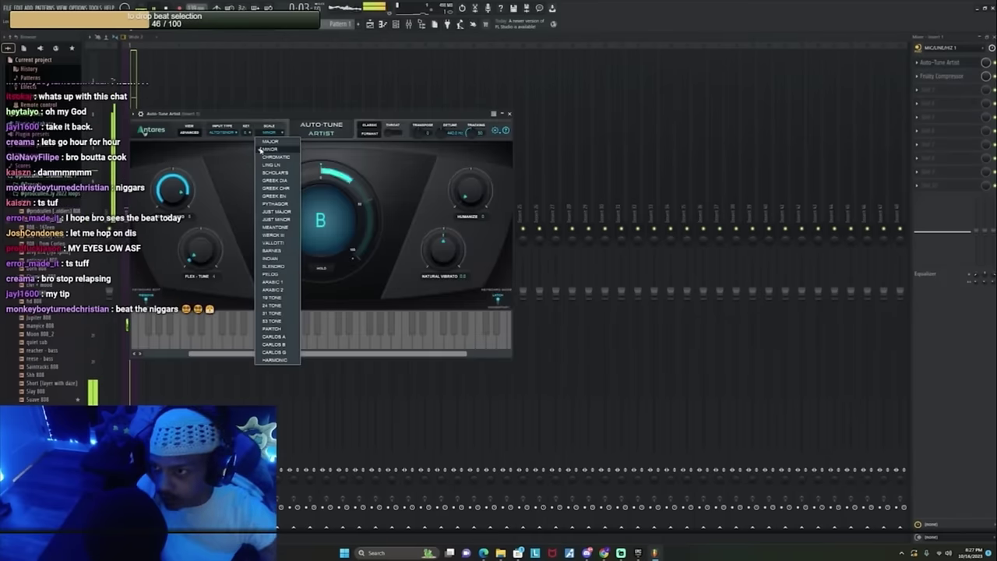
{"action": "left_click", "coordinate": [246, 131]}
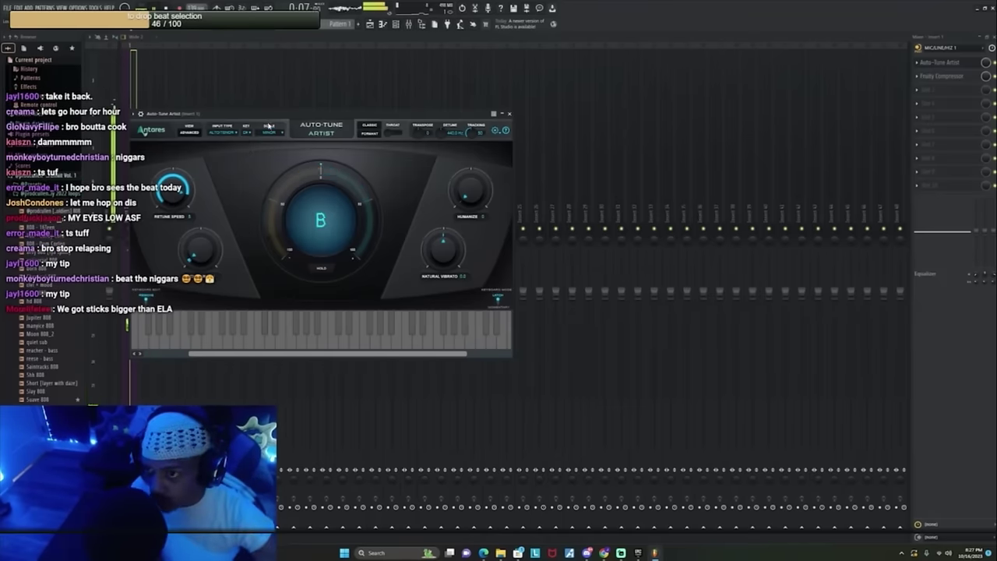
Step: Try Auto-Tune Artist with the Major scale and other keys, including D
{"action": "left_click", "coordinate": [268, 133]}
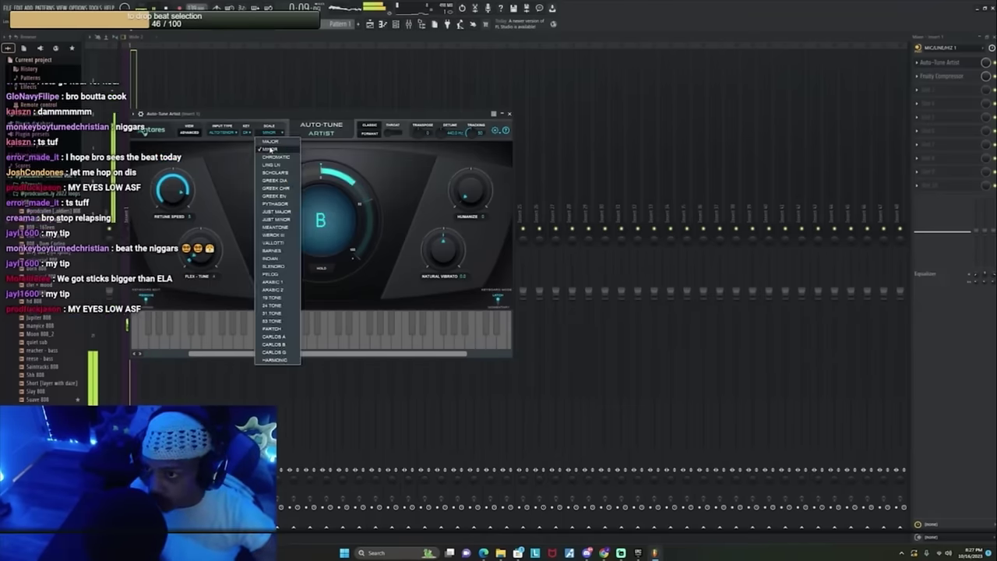
{"action": "left_click", "coordinate": [269, 141]}
{"action": "left_click", "coordinate": [248, 133]}
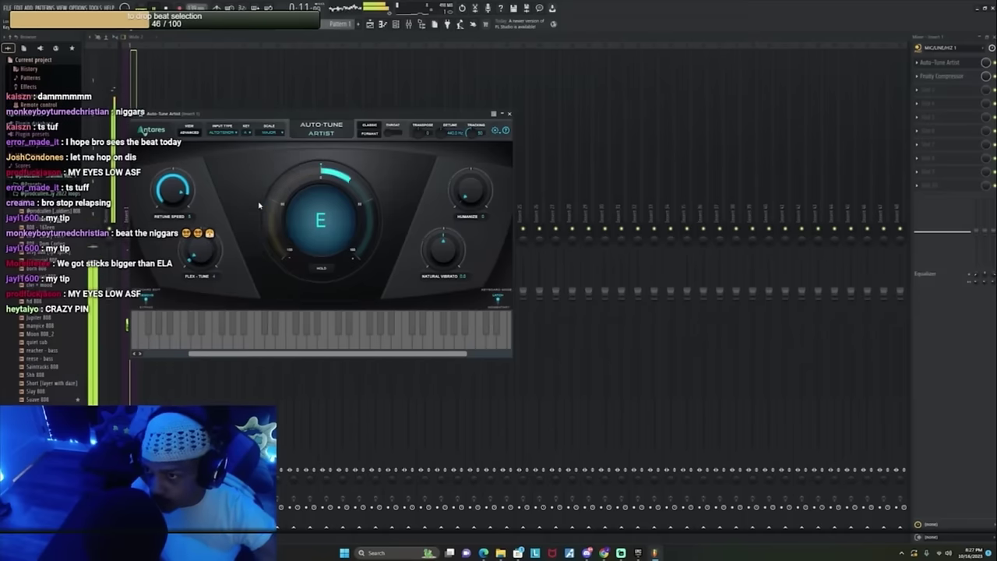
{"action": "left_click", "coordinate": [248, 132]}
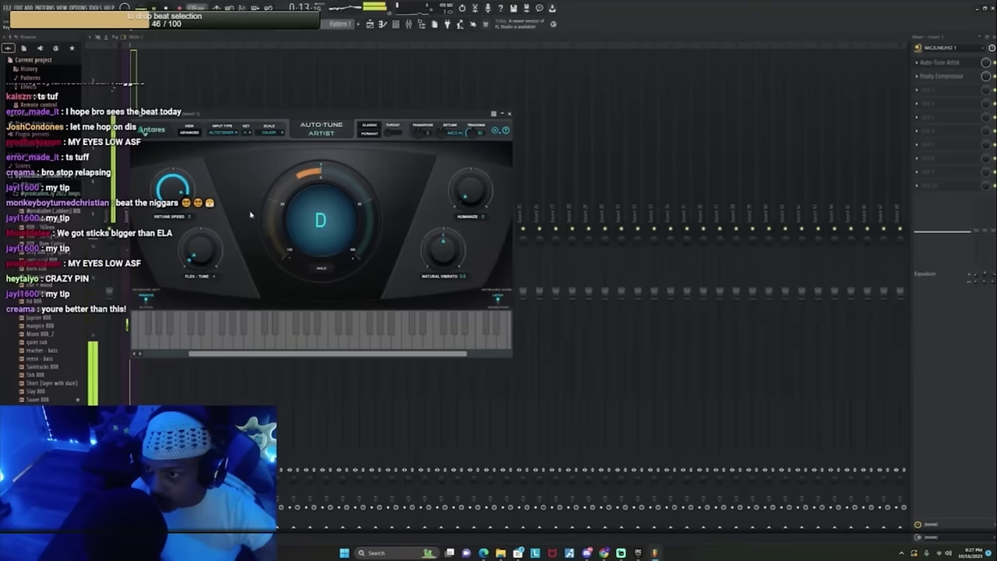
{"action": "left_click", "coordinate": [266, 137]}
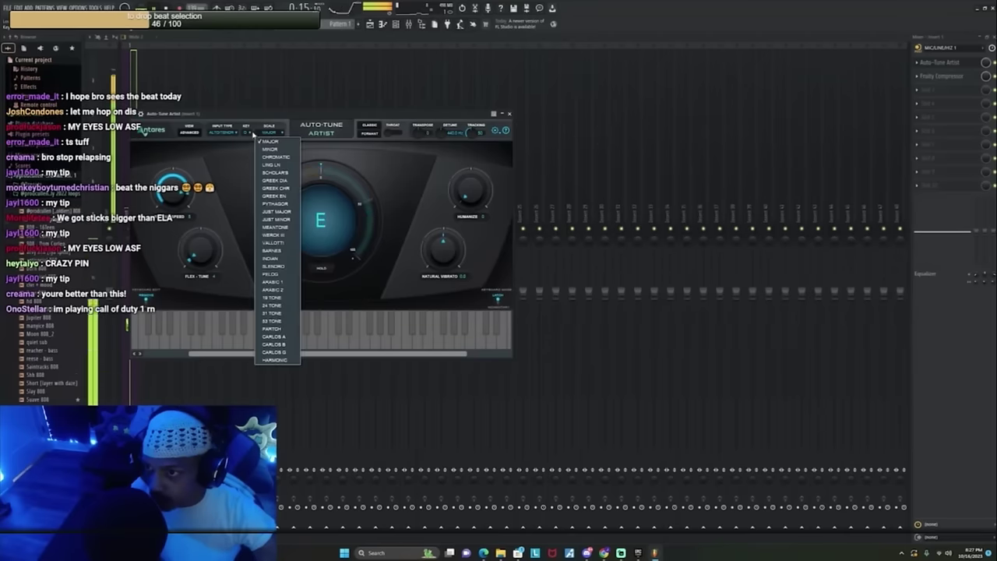
{"action": "left_click", "coordinate": [247, 132]}
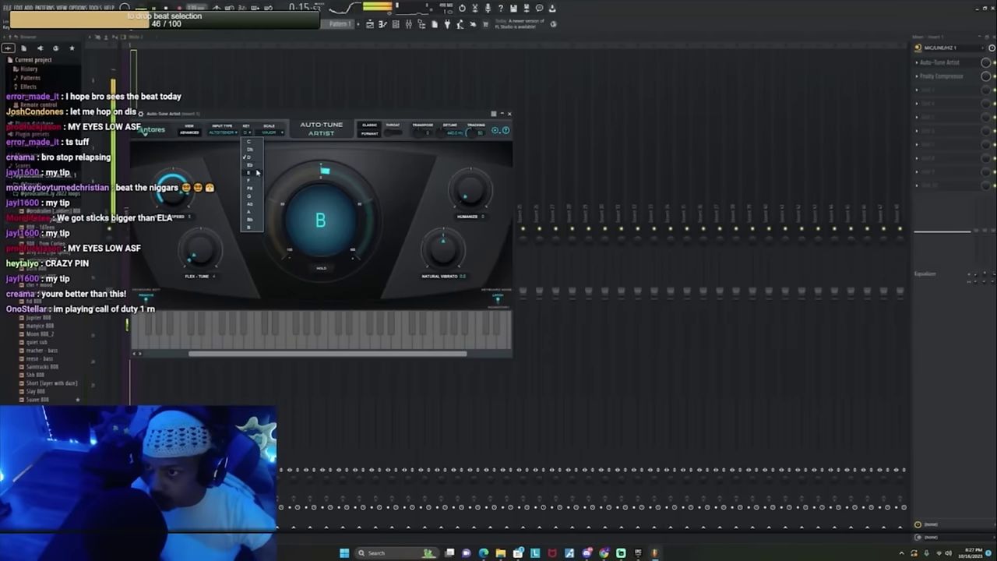
Step: Set Auto-Tune Artist back to the Minor scale in Db and close the plugin
{"action": "left_click", "coordinate": [269, 132]}
{"action": "left_click", "coordinate": [269, 132]}
{"action": "left_click", "coordinate": [269, 133]}
{"action": "left_click", "coordinate": [269, 149]}
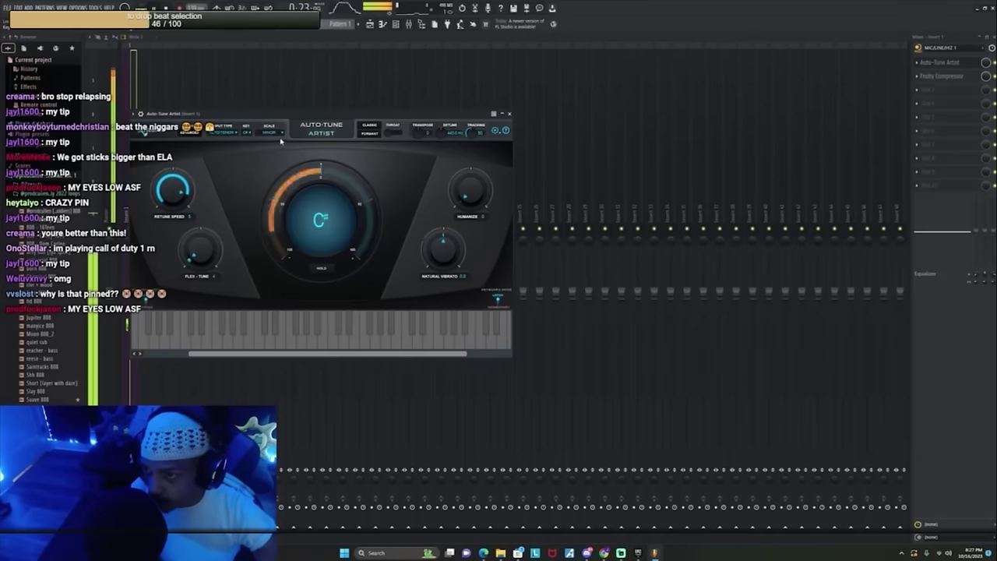
{"action": "key", "text": "Escape"}
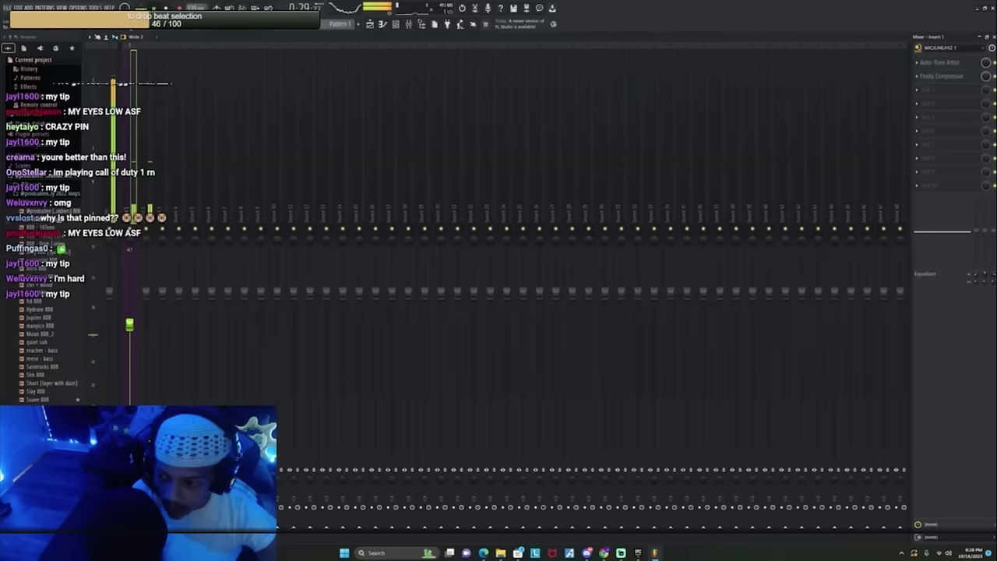
Step: Load the 2020 Main mixer track state, with its effect chain, into Insert 2
{"action": "right_click", "coordinate": [153, 127]}
{"action": "mouse_move", "coordinate": [165, 89]}
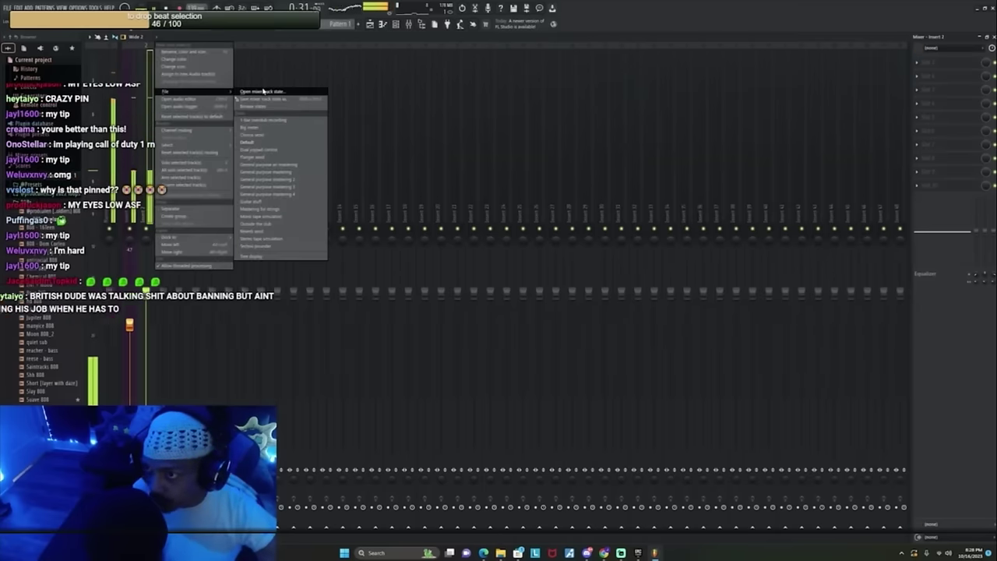
{"action": "left_click", "coordinate": [272, 92]}
{"action": "left_click_drag", "start_coordinate": [806, 259], "coordinate": [996, 291]}
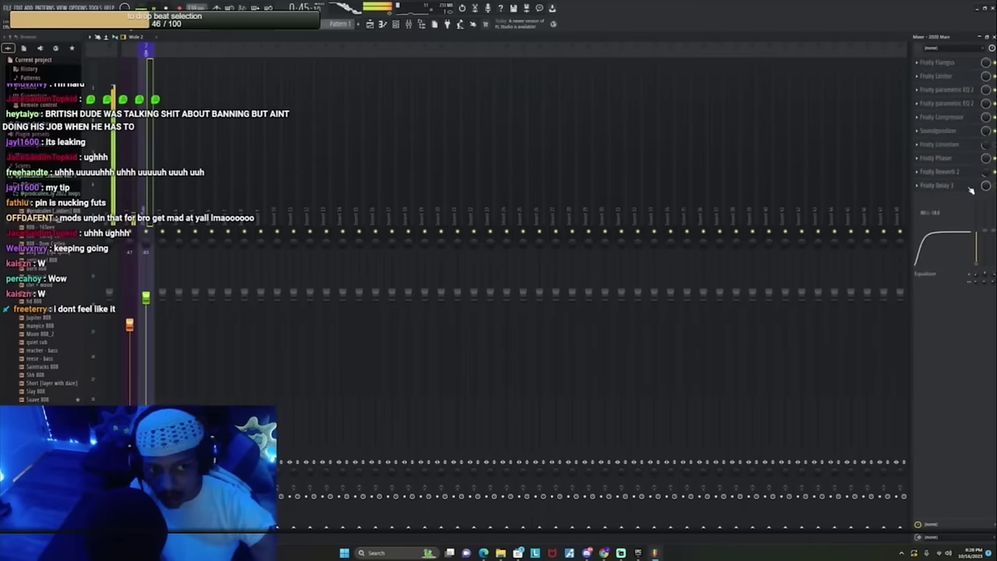
Step: Open the Fruity Limiter's noise gate view on the 2020 Main track and raise the track's volume fader slightly
{"action": "left_click", "coordinate": [949, 78]}
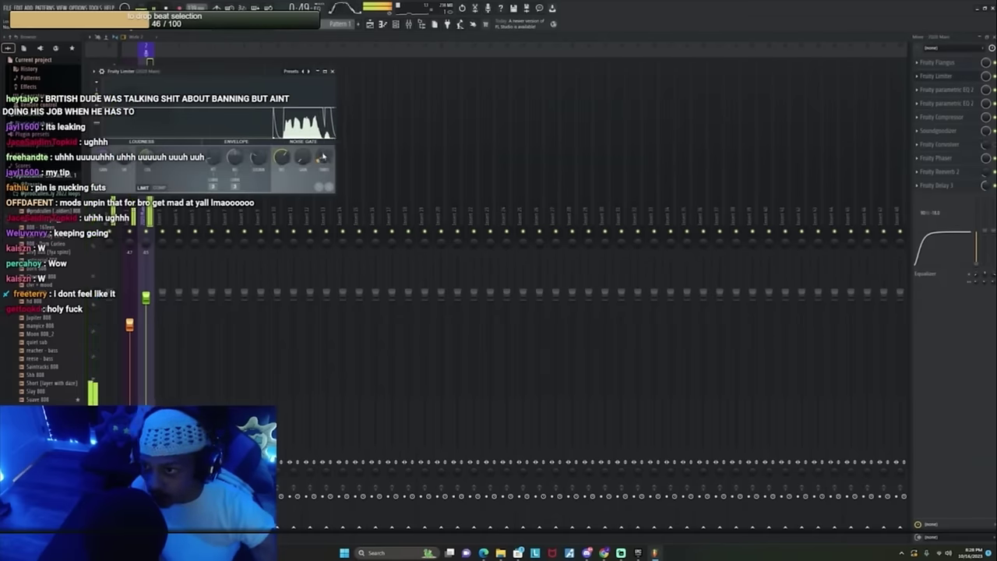
{"action": "left_click_drag", "start_coordinate": [148, 300], "coordinate": [148, 295]}
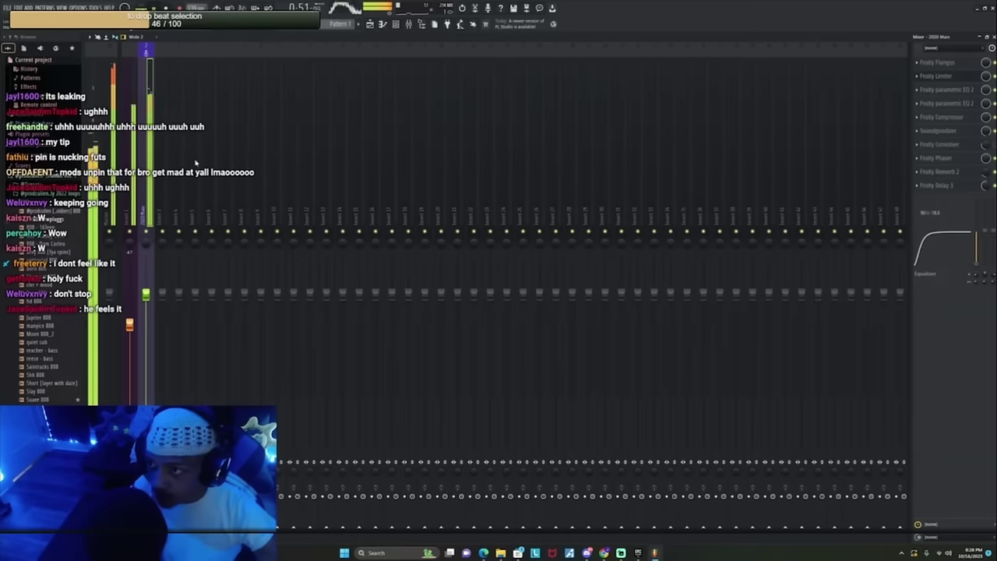
Step: Close the mixer and examine the beat's waveform in the playlist around its drop while playing from there
{"action": "left_click", "coordinate": [979, 36]}
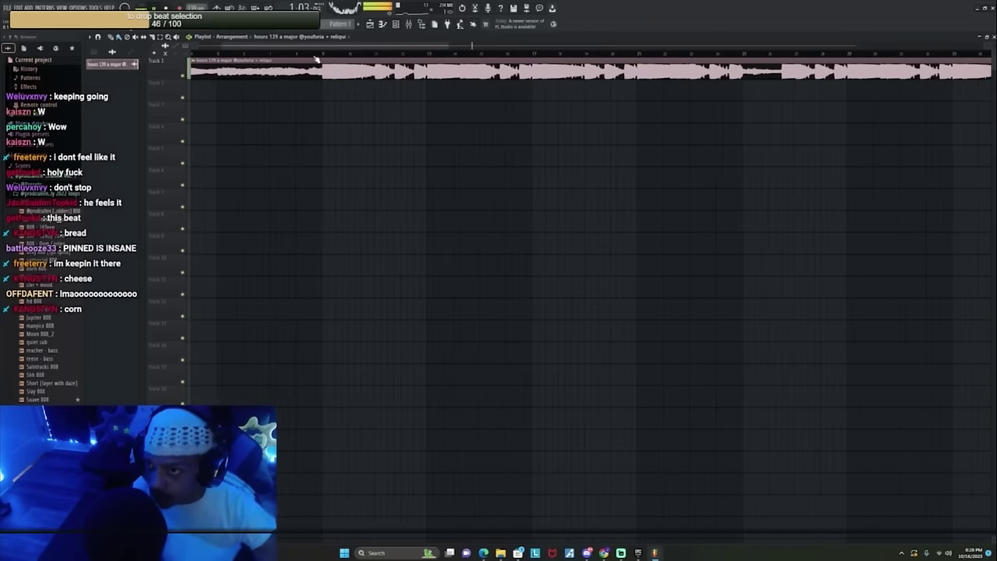
{"action": "scroll", "coordinate": [317, 59], "scroll_direction": "down", "scroll_amount": 2}
{"action": "scroll", "coordinate": [316, 59], "scroll_direction": "up", "scroll_amount": 3}
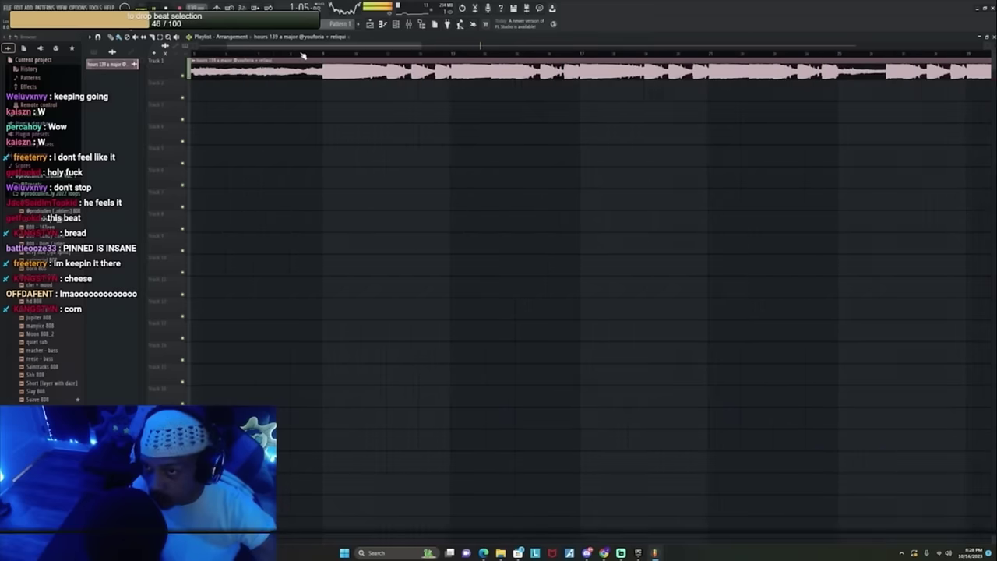
{"action": "scroll", "coordinate": [303, 56], "scroll_direction": "down", "scroll_amount": 2}
{"action": "scroll", "coordinate": [303, 55], "scroll_direction": "down", "scroll_amount": 1}
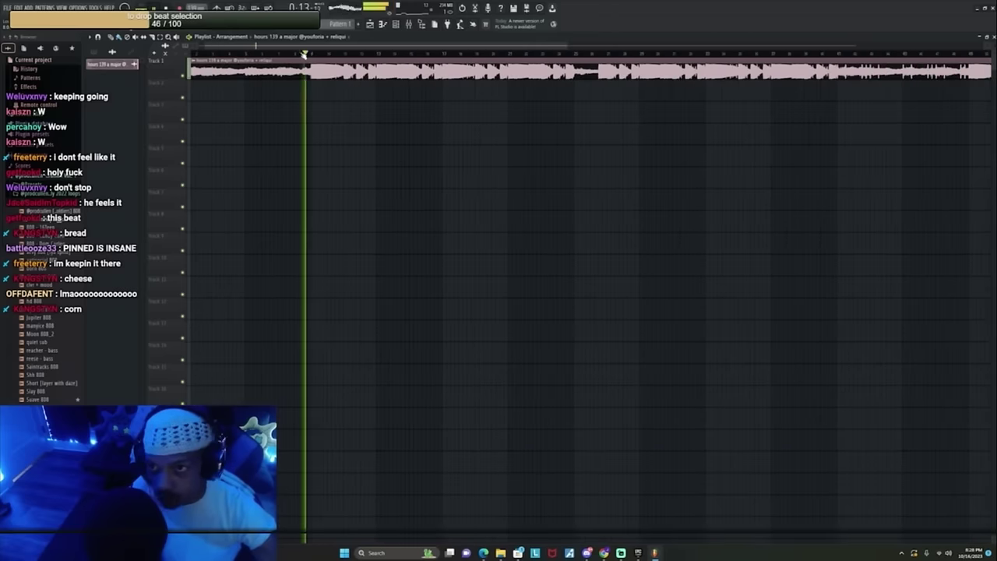
{"action": "scroll", "coordinate": [325, 51], "scroll_direction": "up", "scroll_amount": 2}
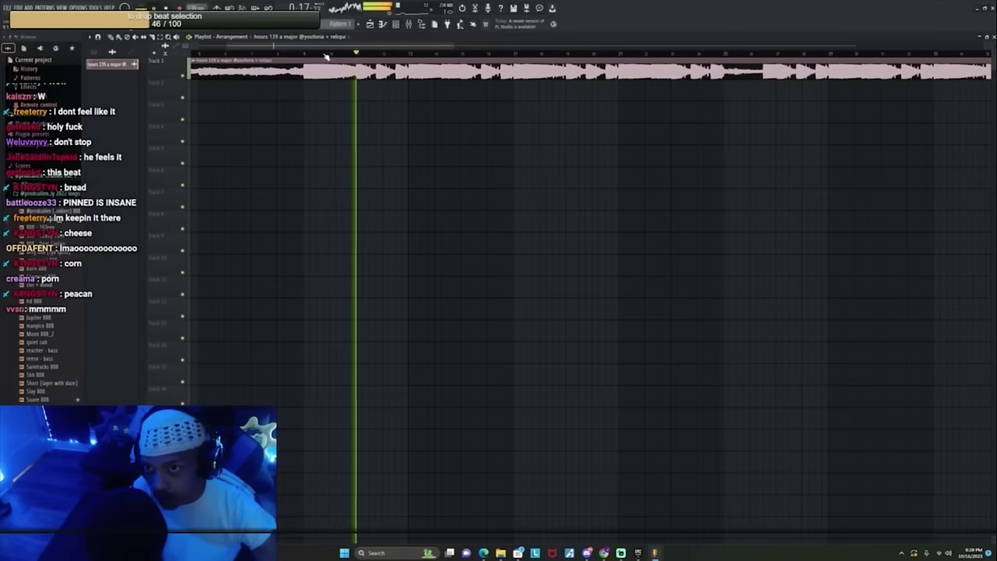
{"action": "scroll", "coordinate": [305, 57], "scroll_direction": "up", "scroll_amount": 2}
Step: Record the first vocal phrase onto Track 2 just after the beat's drop, retaking it until one take is kept
{"action": "left_click", "coordinate": [302, 53]}
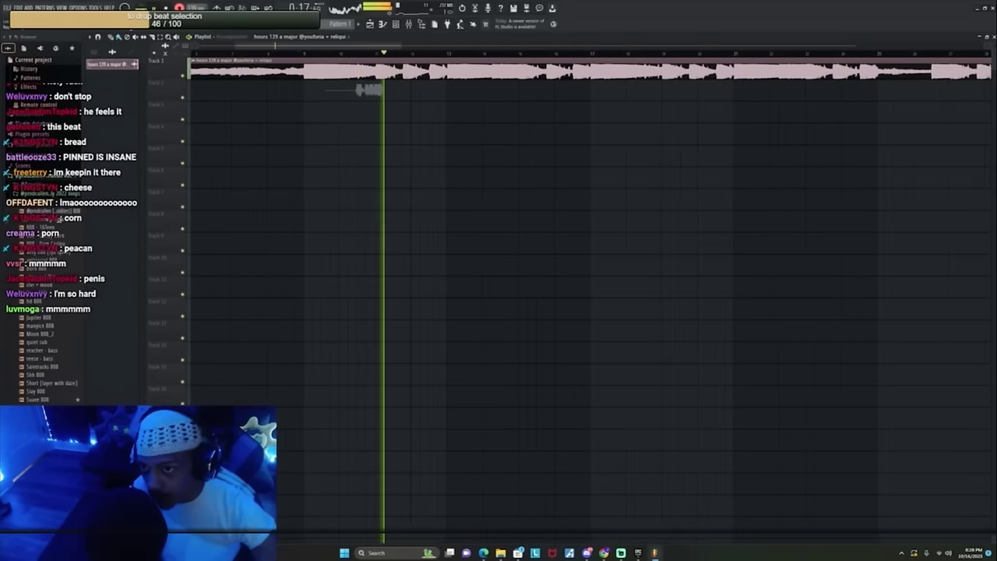
{"action": "left_click", "coordinate": [301, 53]}
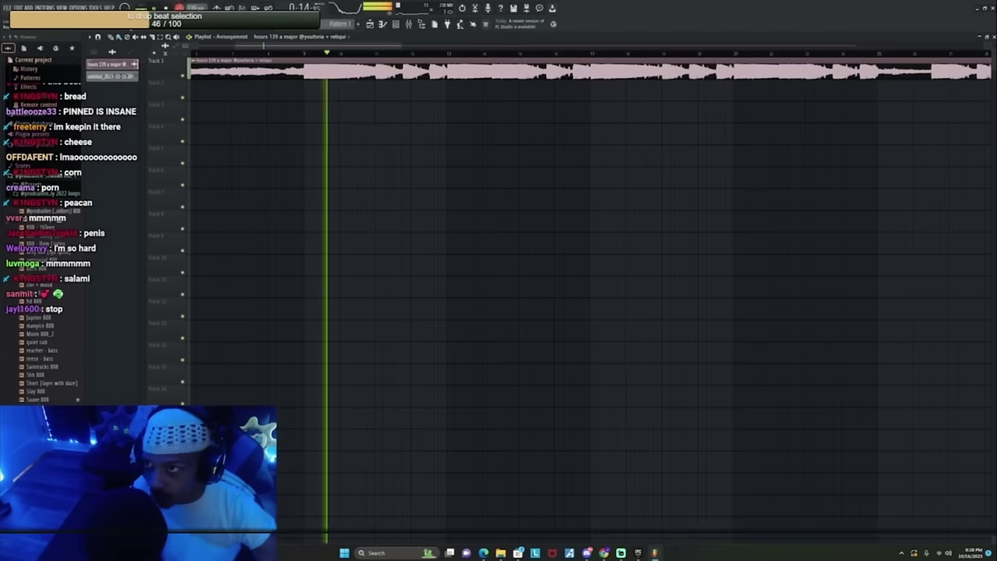
{"action": "left_click", "coordinate": [335, 53]}
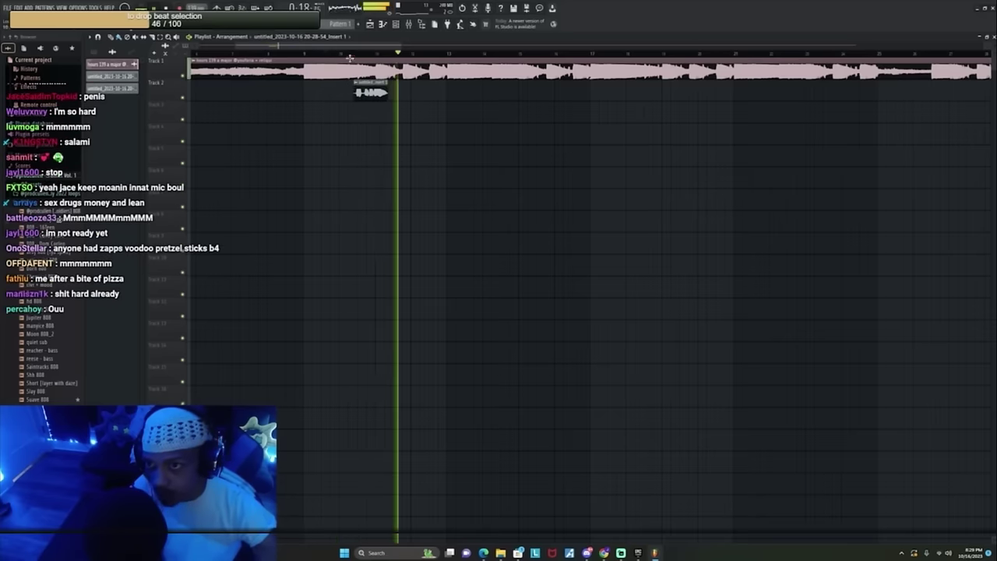
Step: Record the second vocal phrase onto Track 3 following the first clip, and start the third phrase on Track 2
{"action": "scroll", "coordinate": [338, 53], "scroll_direction": "right", "scroll_amount": 1}
{"action": "left_click", "coordinate": [300, 53]}
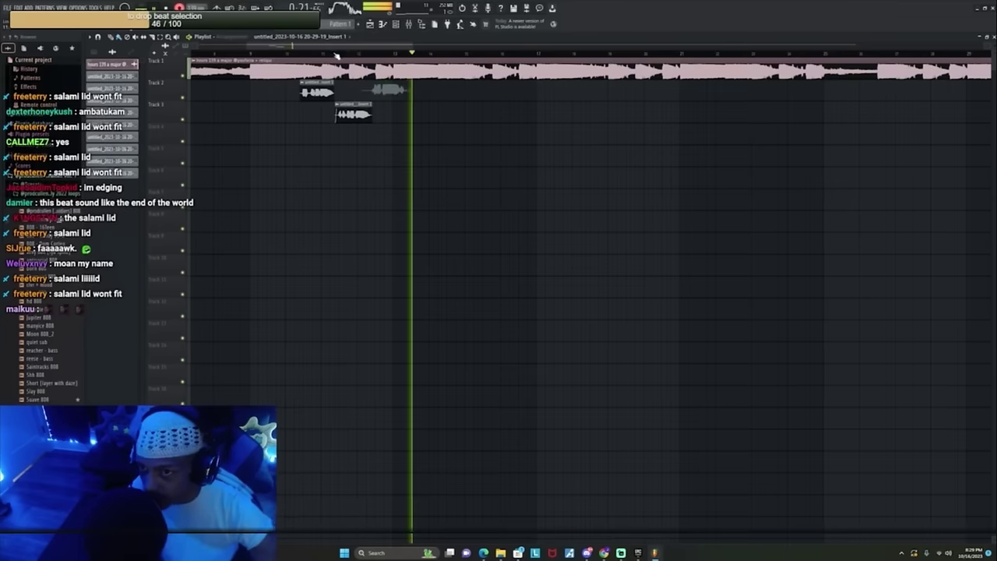
Step: Keep the third phrase on Track 2, discard the take after it on Track 3 and rerecord that fourth phrase
{"action": "scroll", "coordinate": [340, 59], "scroll_direction": "right", "scroll_amount": 1}
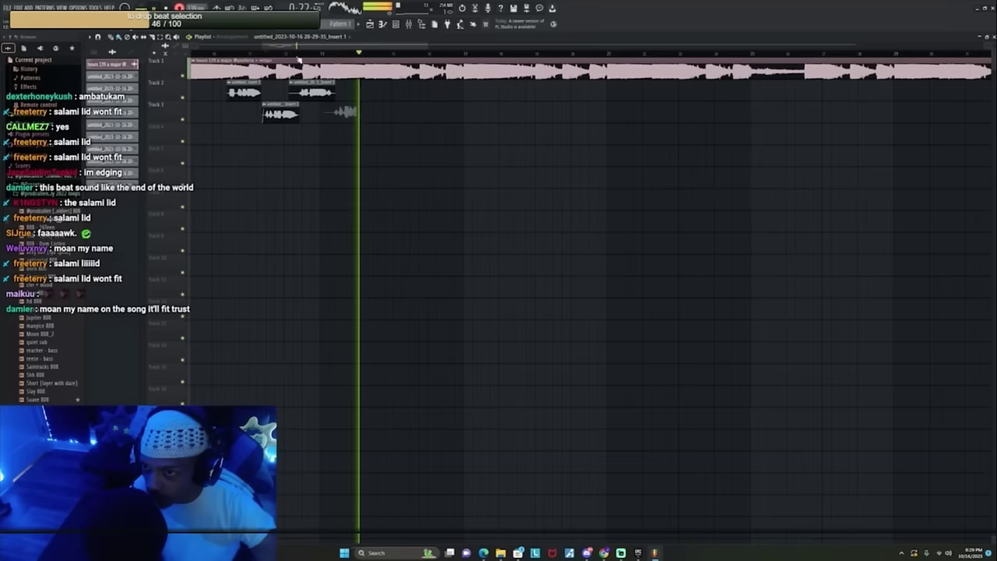
{"action": "left_click", "coordinate": [296, 53]}
{"action": "right_click", "coordinate": [310, 91]}
{"action": "key", "text": "ctrl+z"}
{"action": "right_click", "coordinate": [340, 111]}
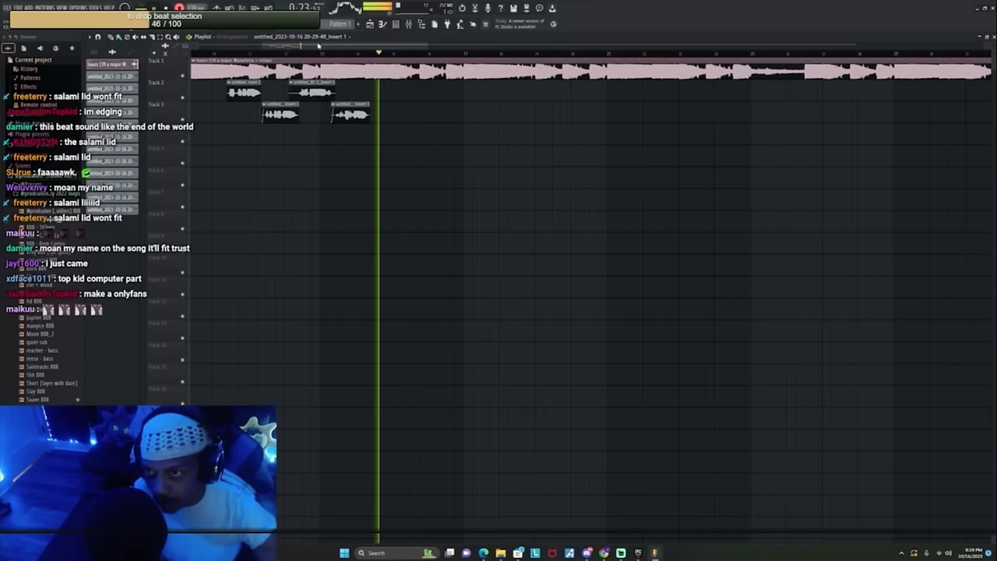
Step: Record the fifth and sixth vocal phrases after the fourth clip, alternating between Track 2 and Track 3
{"action": "left_click_drag", "start_coordinate": [317, 45], "coordinate": [333, 54]}
{"action": "left_click", "coordinate": [269, 53]}
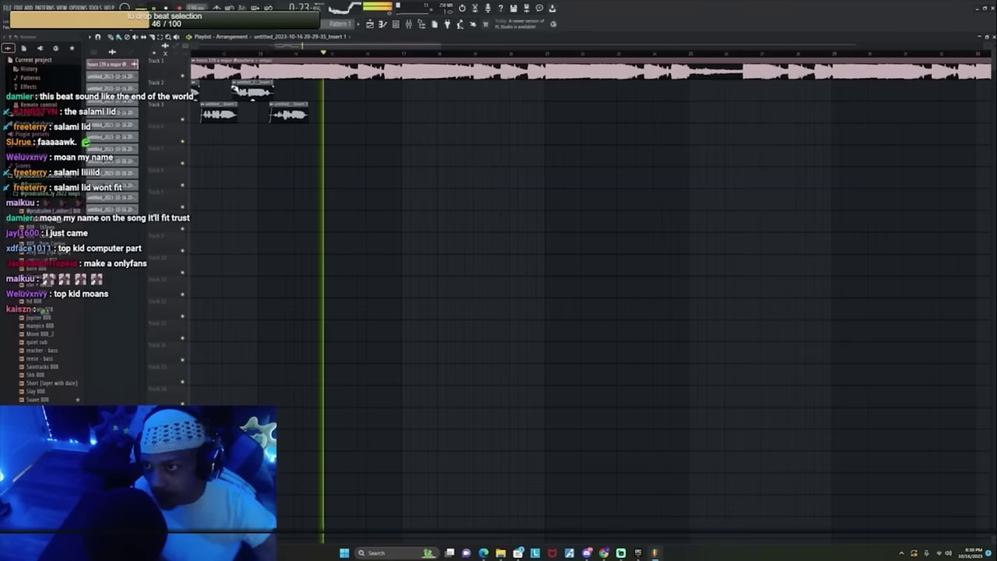
{"action": "left_click", "coordinate": [268, 53]}
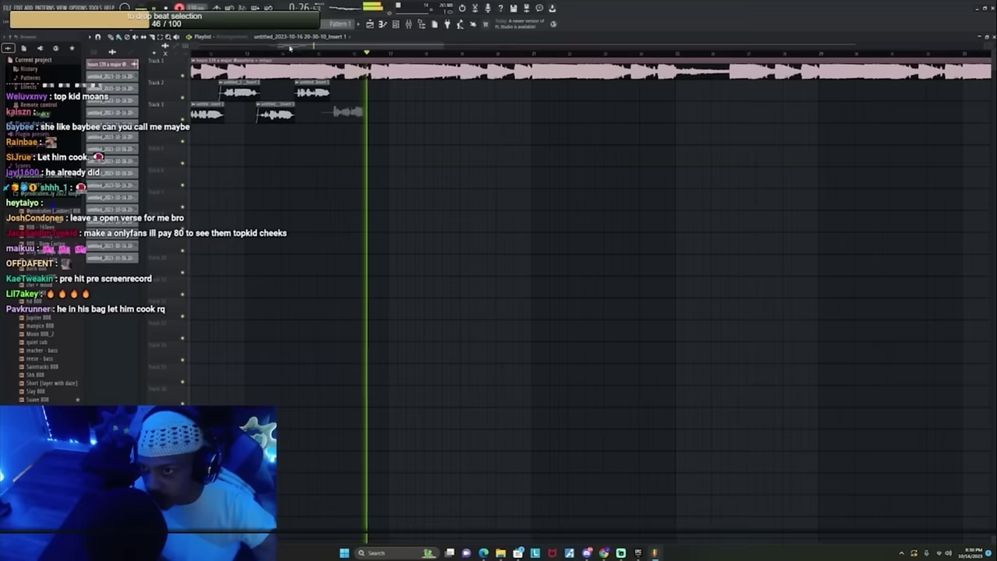
{"action": "key", "text": "space"}
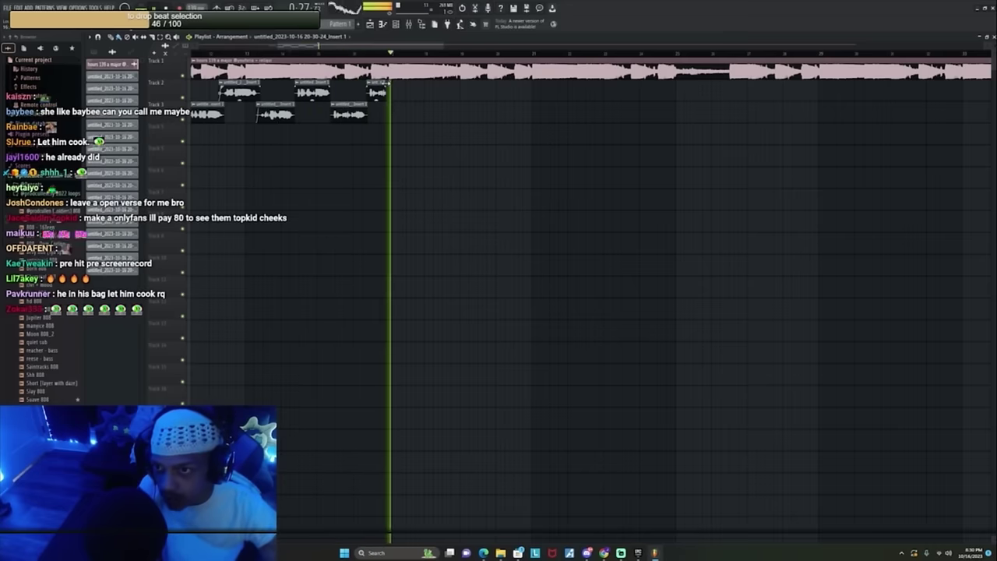
Step: Replace the long take after the short Track 2 clip with three vocal phrases on Tracks 3 and 2, reaching past bar 20
{"action": "left_click", "coordinate": [347, 56]}
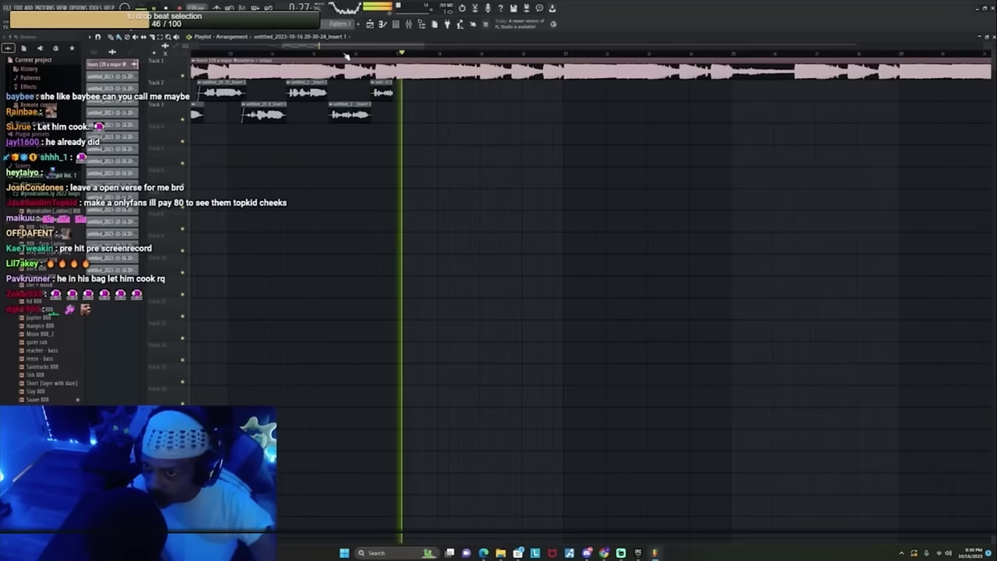
{"action": "scroll", "coordinate": [354, 56], "scroll_direction": "up", "scroll_amount": 1}
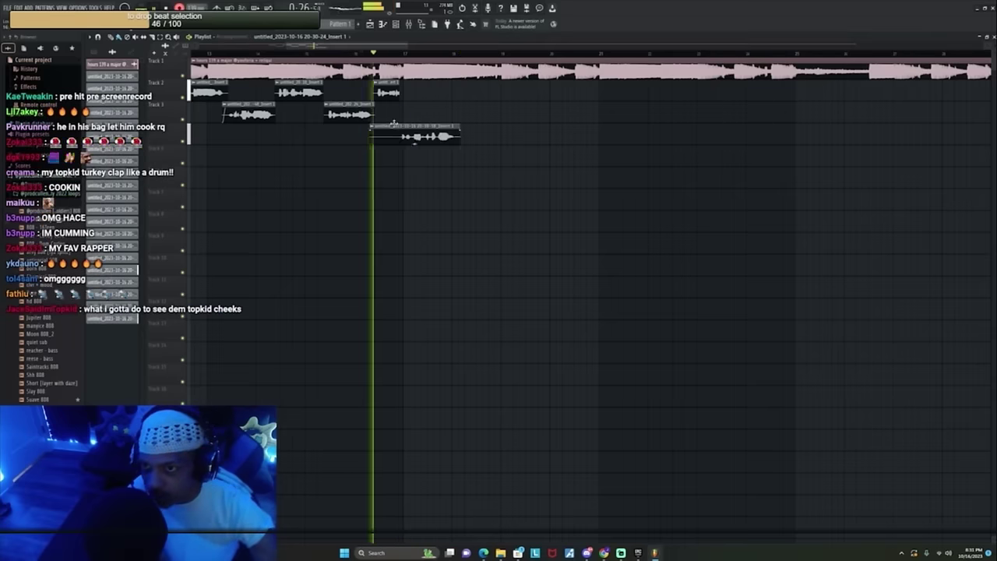
{"action": "scroll", "coordinate": [407, 53], "scroll_direction": "right", "scroll_amount": 1}
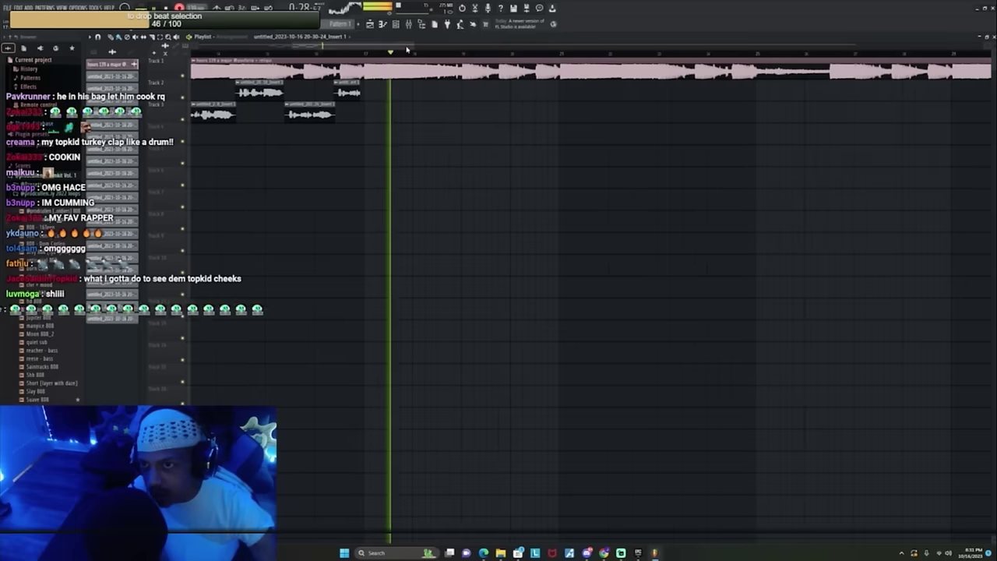
{"action": "left_click", "coordinate": [328, 54]}
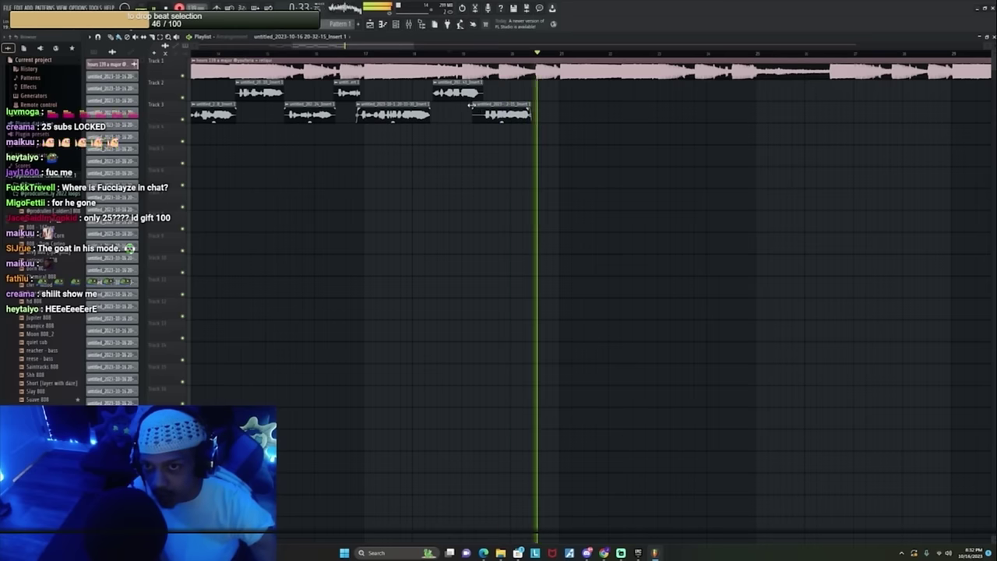
Step: Trim the start of the last Track 3 clip and record the next two vocal phrases onto Track 2 and Track 3
{"action": "left_click_drag", "start_coordinate": [474, 110], "coordinate": [485, 104]}
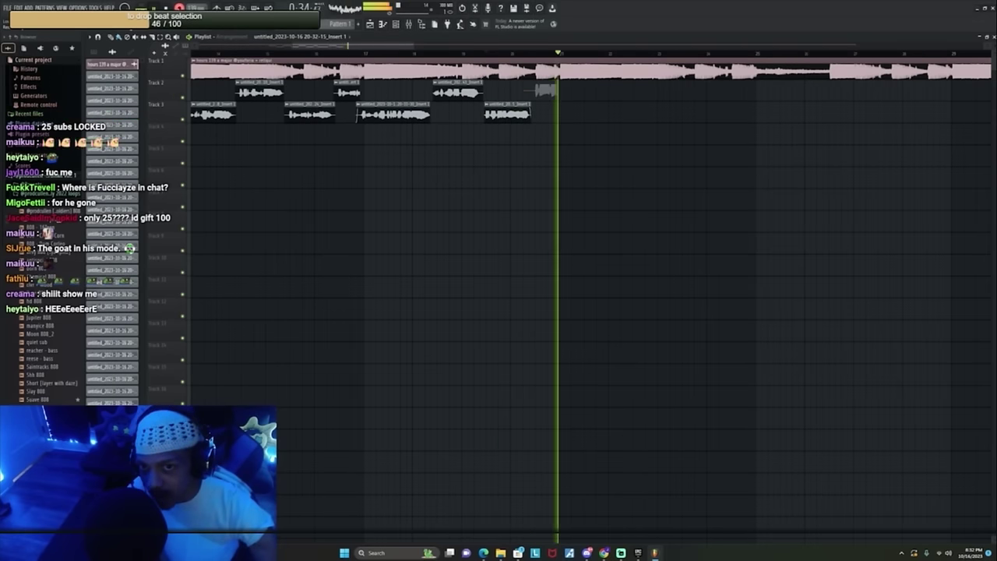
{"action": "left_click", "coordinate": [515, 54]}
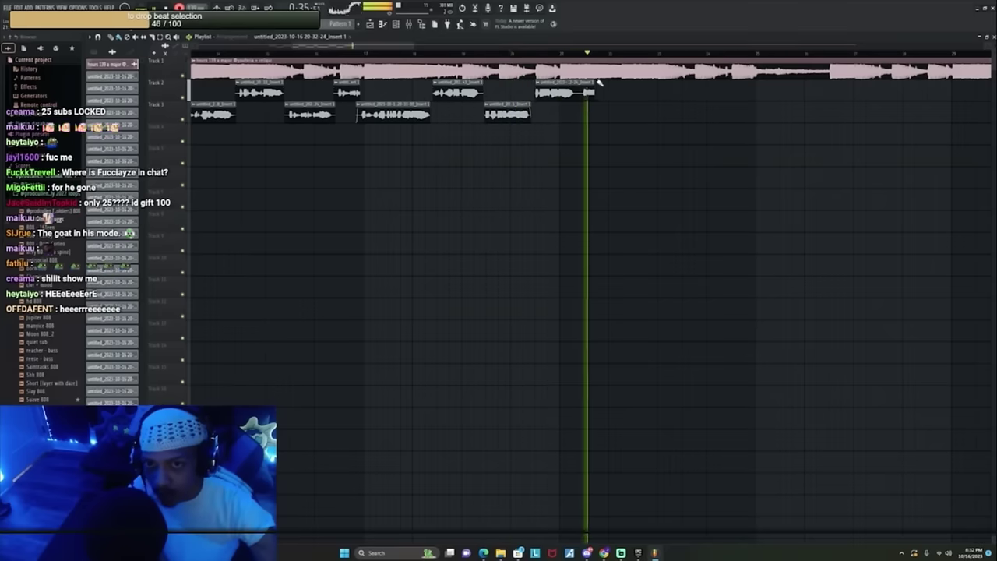
{"action": "left_click", "coordinate": [535, 55]}
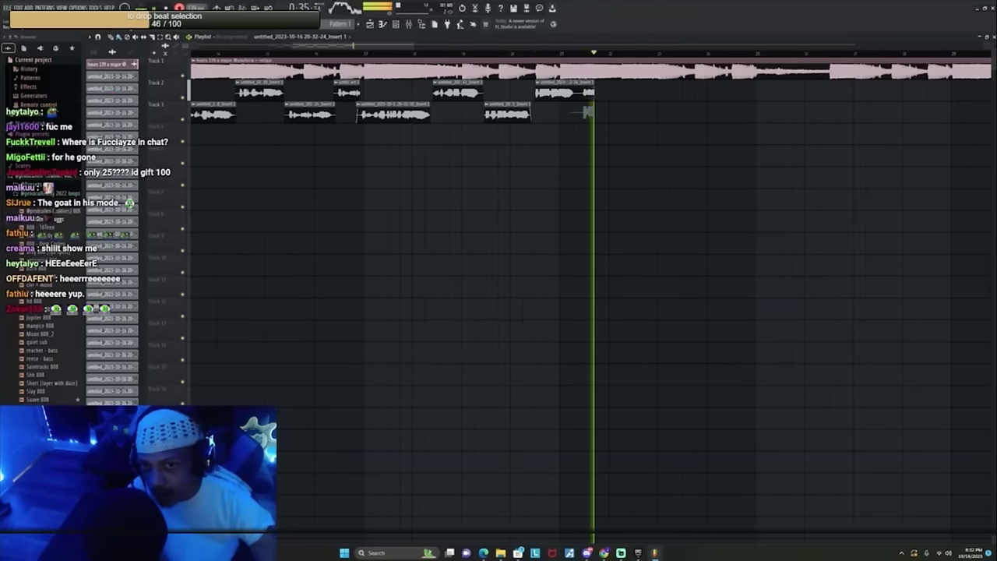
{"action": "left_click", "coordinate": [536, 55]}
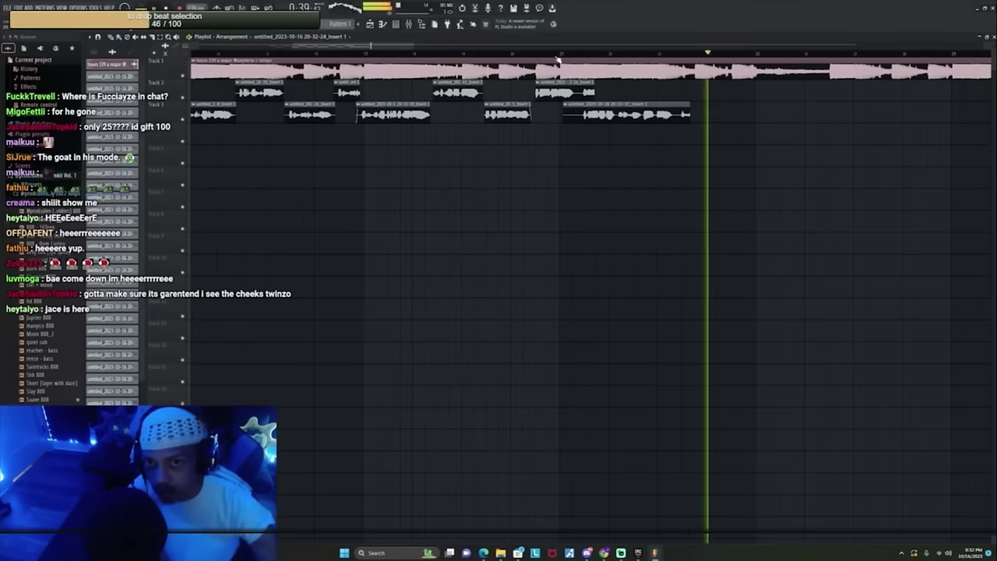
Step: Record a backing layer onto Track 4 beneath the newest Track 3 phrase and shape it with fades and lower gain
{"action": "key", "text": "space"}
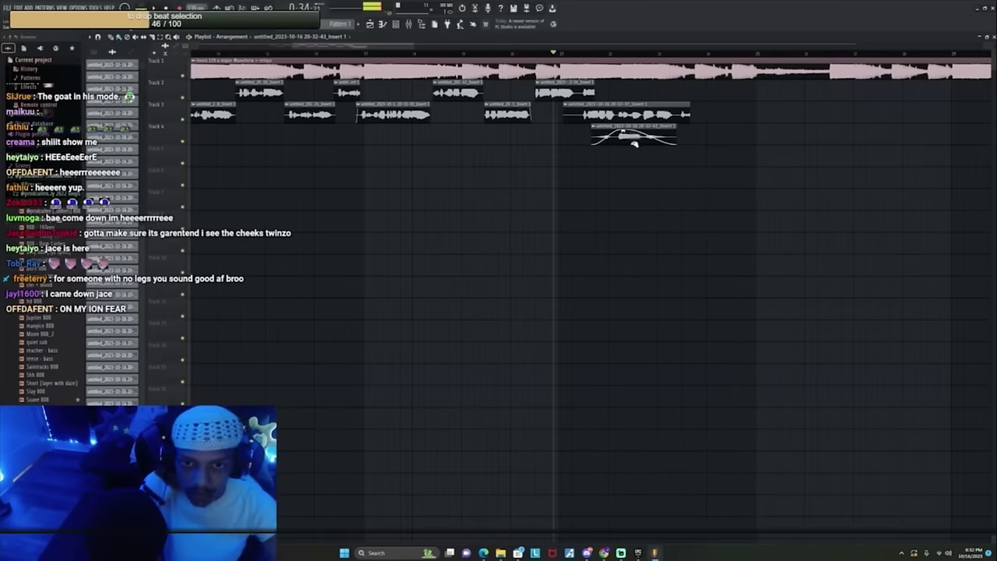
{"action": "key", "text": "space"}
{"action": "key", "text": "space"}
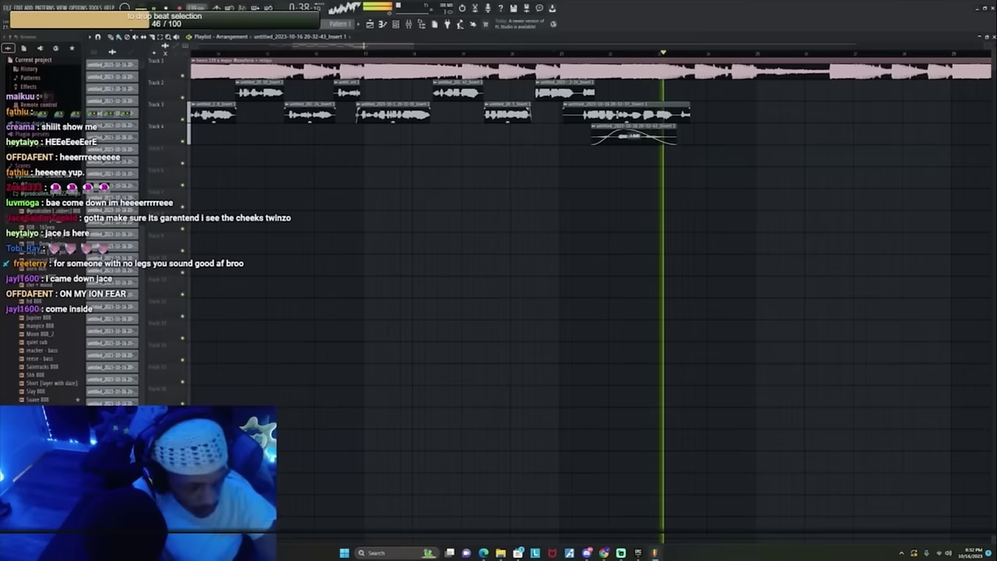
{"action": "double_click", "coordinate": [668, 126]}
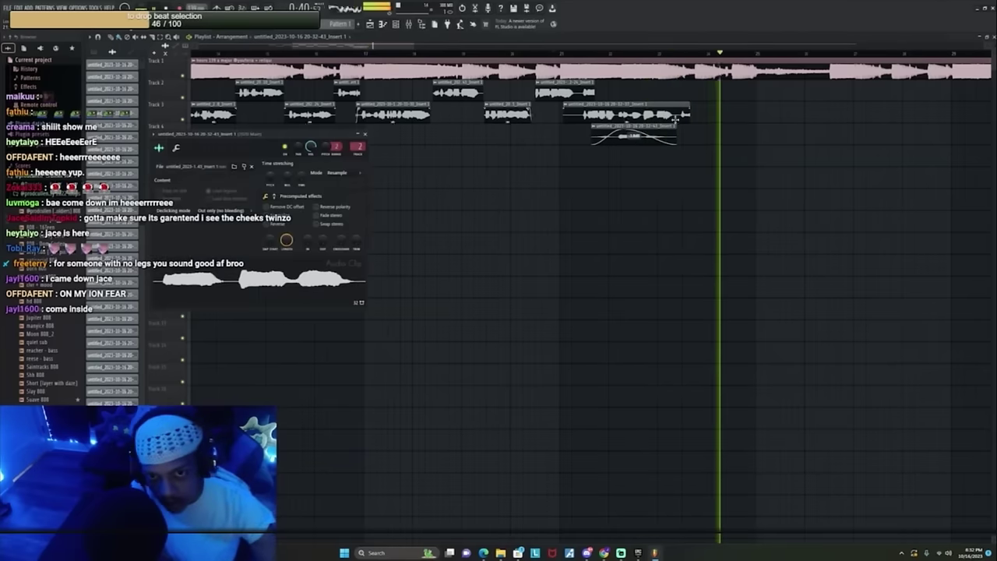
Step: Trim the newest Track 3 phrase at both ends and the start of the Track 4 layer, aligning the two clips' ends
{"action": "left_click_drag", "start_coordinate": [690, 105], "coordinate": [676, 105]}
{"action": "key", "text": "Escape"}
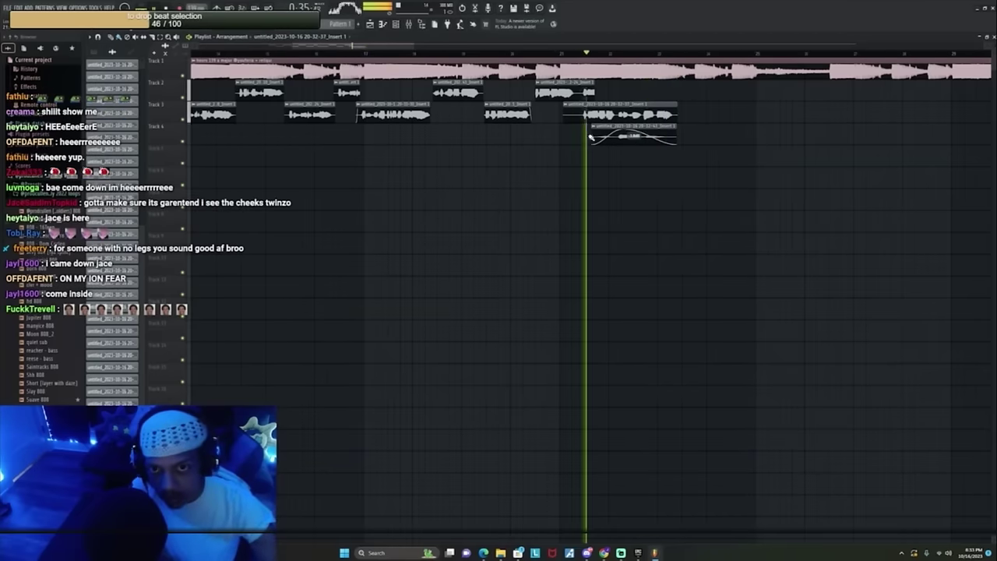
{"action": "left_click_drag", "start_coordinate": [563, 106], "coordinate": [600, 127]}
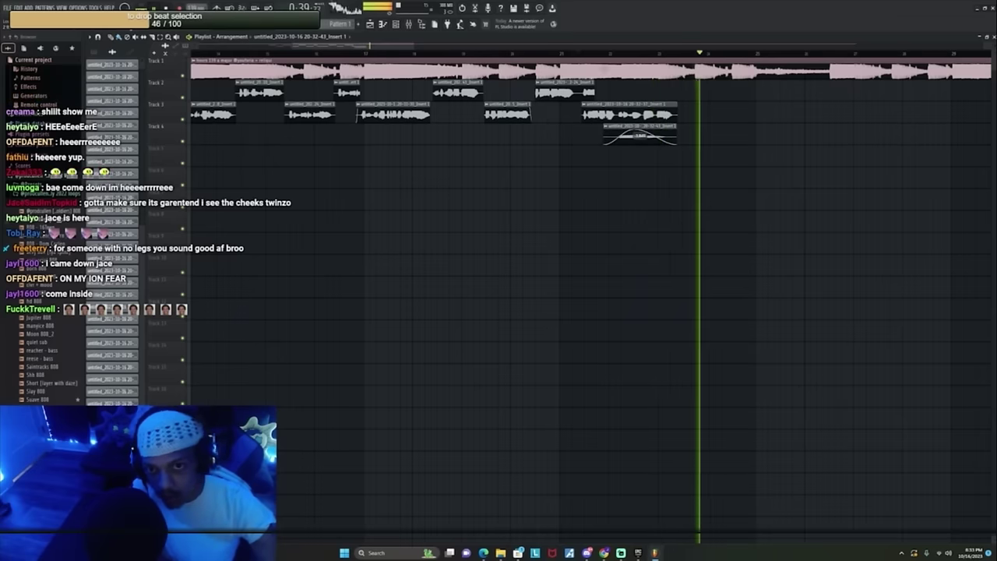
Step: Record the next vocal phrase onto Track 2, directly following the layered phrase on Tracks 3 and 4
{"action": "scroll", "coordinate": [440, 51], "scroll_direction": "right", "scroll_amount": 5}
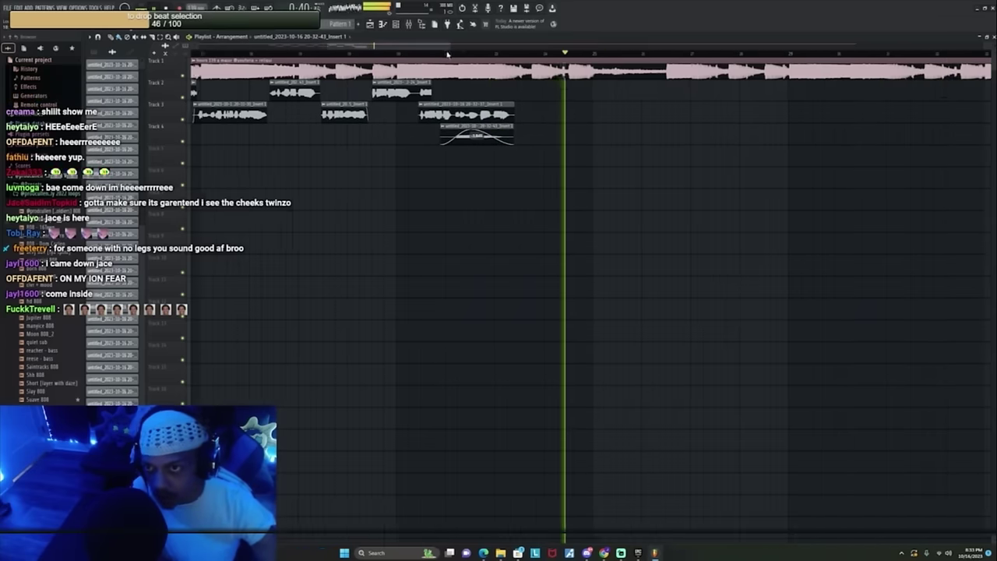
{"action": "left_click", "coordinate": [365, 55]}
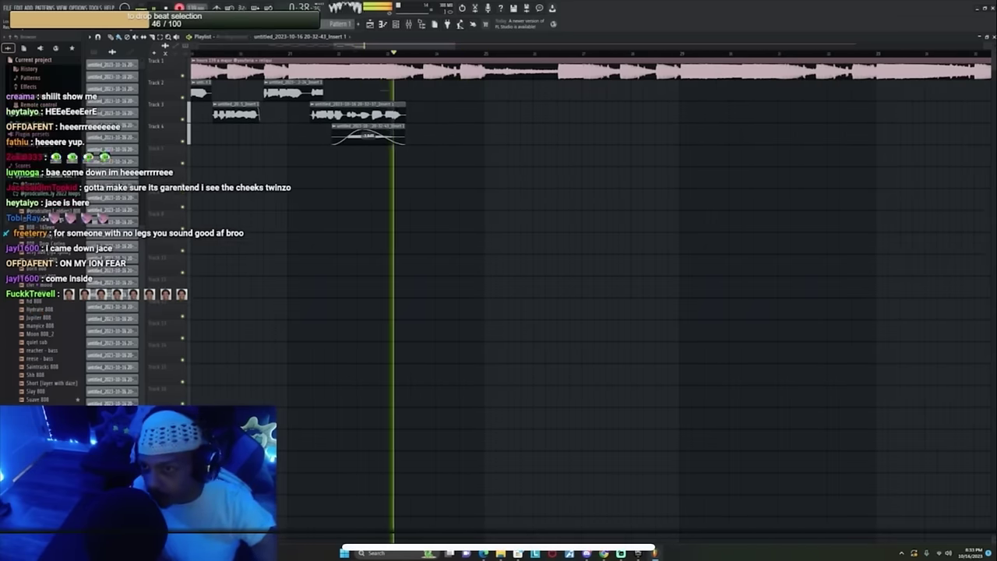
{"action": "left_click", "coordinate": [345, 52]}
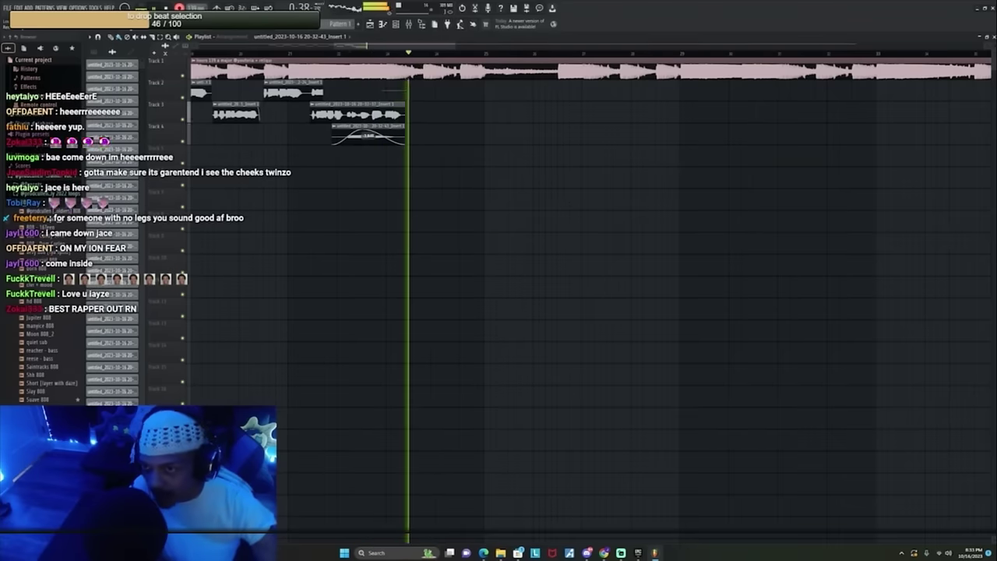
{"action": "left_click", "coordinate": [361, 52]}
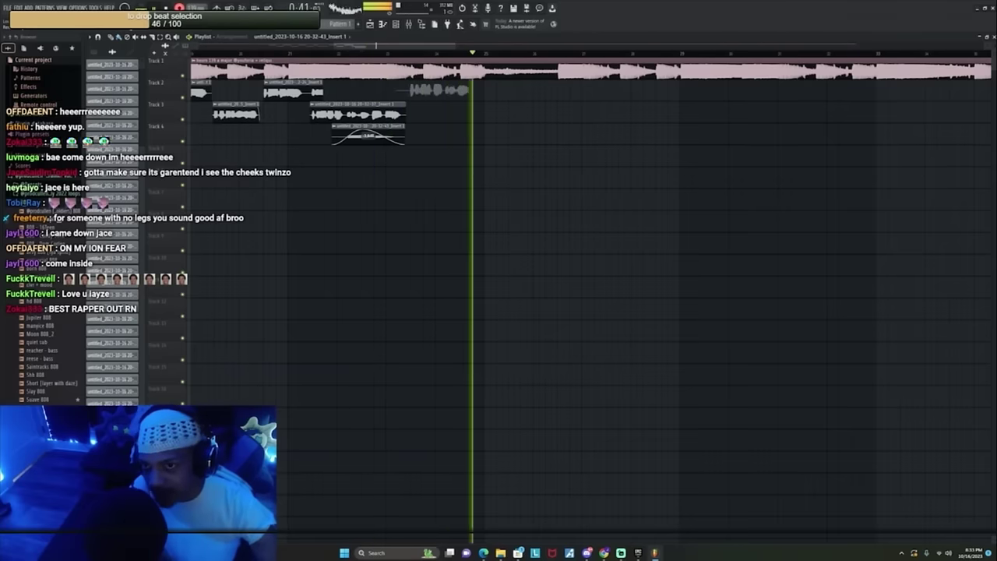
{"action": "left_click", "coordinate": [366, 51]}
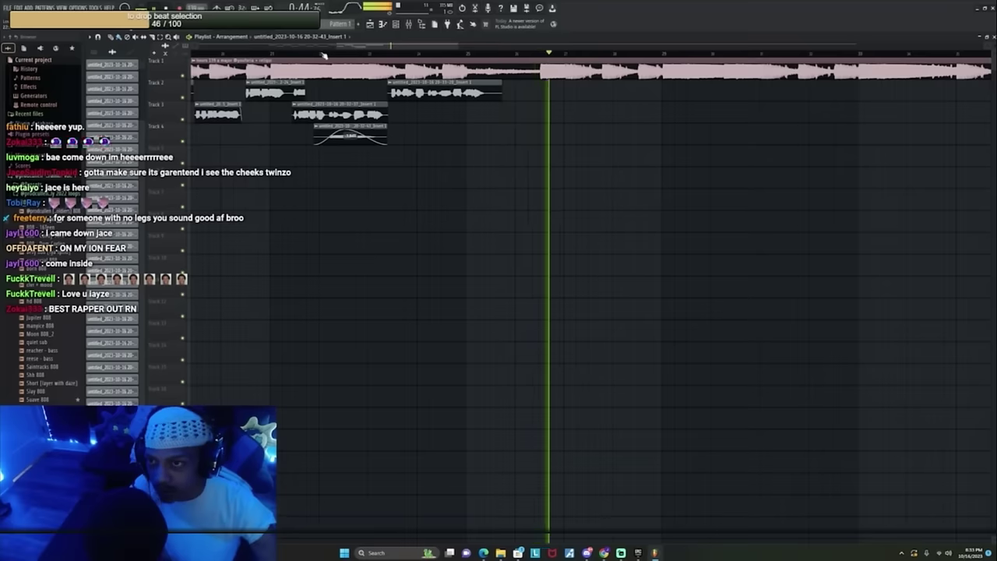
Step: Duplicate all vocal clips on Tracks 2 to 4 and place the copies in the beat's second half from about bar 41
{"action": "scroll", "coordinate": [324, 55], "scroll_direction": "down", "scroll_amount": 5}
{"action": "scroll", "coordinate": [263, 58], "scroll_direction": "down", "scroll_amount": 2}
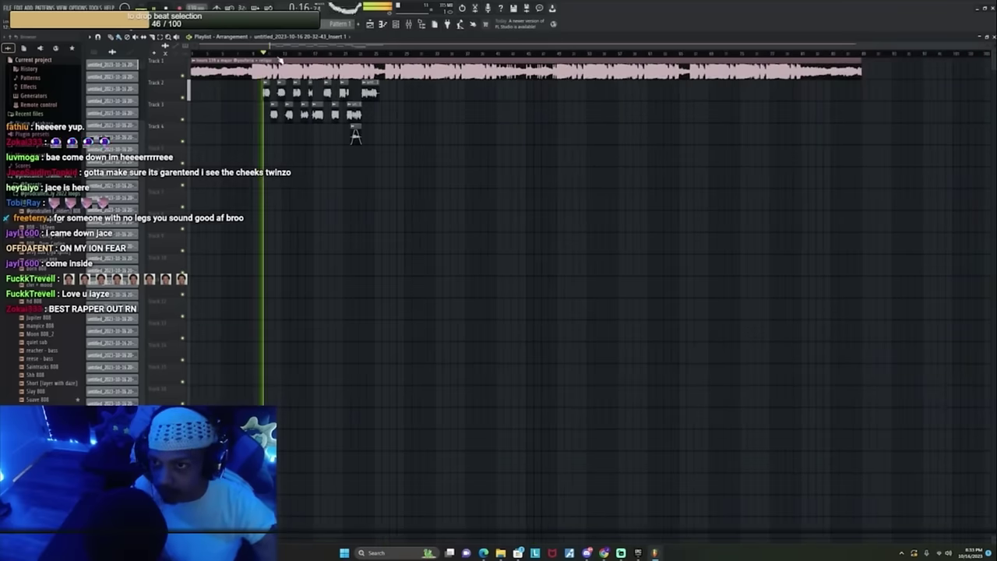
{"action": "scroll", "coordinate": [280, 59], "scroll_direction": "up", "scroll_amount": 2}
{"action": "left_click_drag", "start_coordinate": [445, 77], "coordinate": [264, 112]}
{"action": "key", "text": "ctrl+b"}
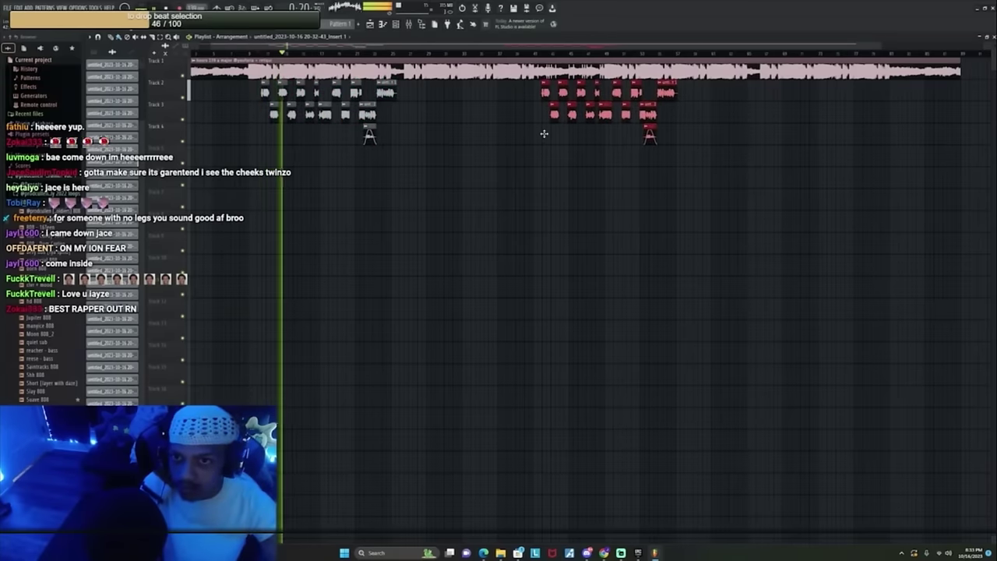
{"action": "left_click_drag", "start_coordinate": [712, 117], "coordinate": [553, 96]}
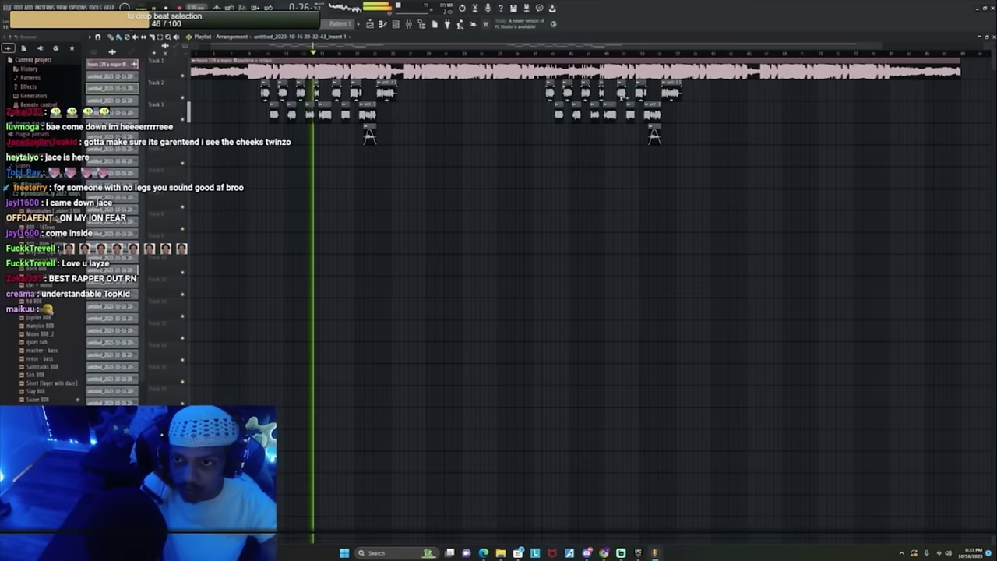
Step: Record a backing vocal take onto Track 5 from about bar 19 of the first verse
{"action": "scroll", "coordinate": [428, 57], "scroll_direction": "up", "scroll_amount": 3}
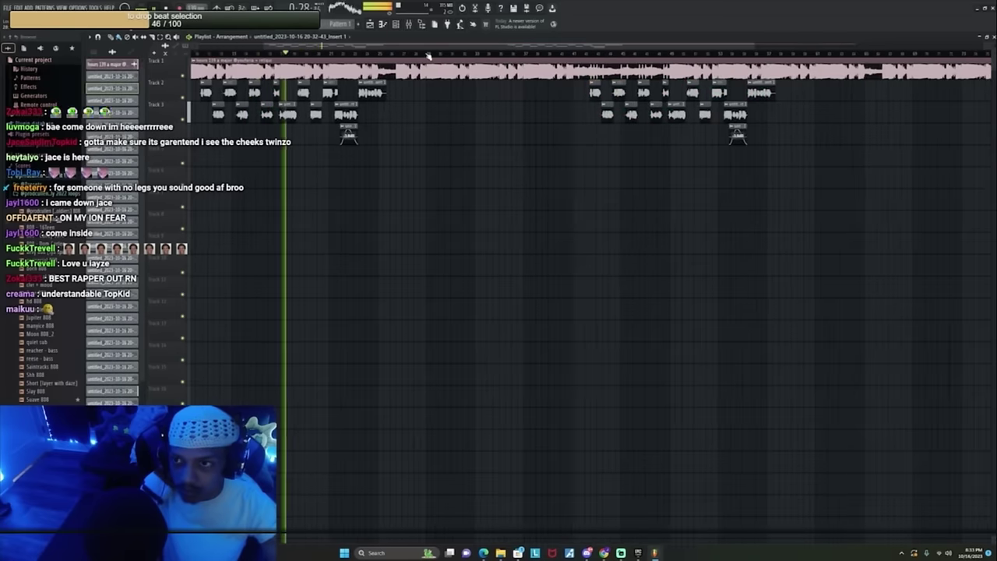
{"action": "scroll", "coordinate": [427, 57], "scroll_direction": "down", "scroll_amount": 2}
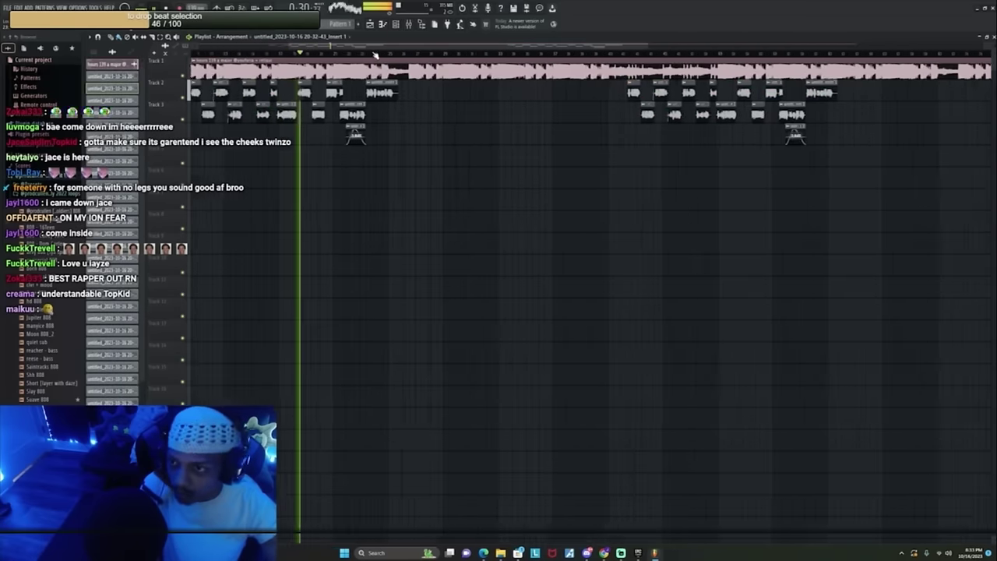
{"action": "scroll", "coordinate": [372, 60], "scroll_direction": "up", "scroll_amount": 3}
{"action": "scroll", "coordinate": [363, 59], "scroll_direction": "up", "scroll_amount": 3}
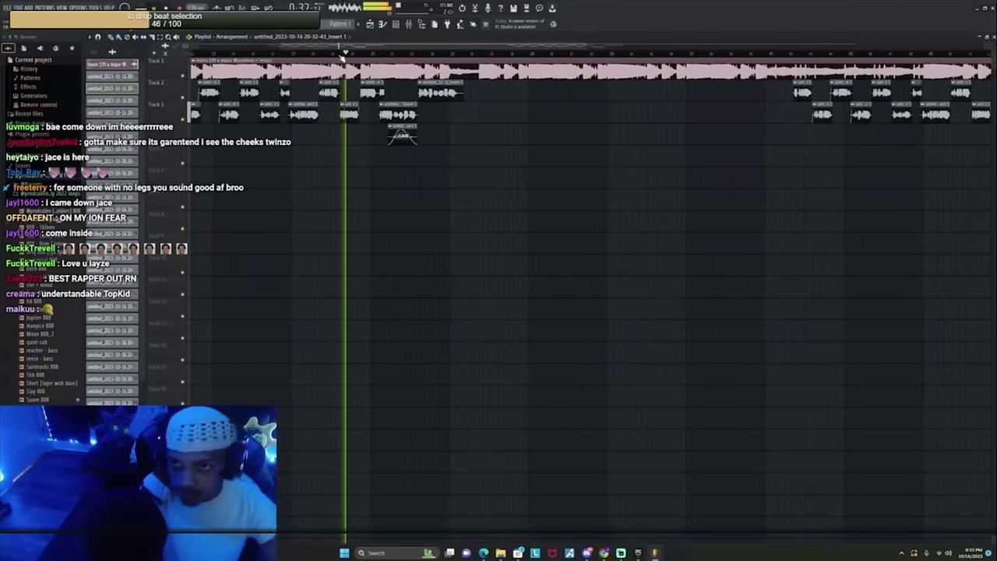
{"action": "scroll", "coordinate": [364, 59], "scroll_direction": "down", "scroll_amount": 3}
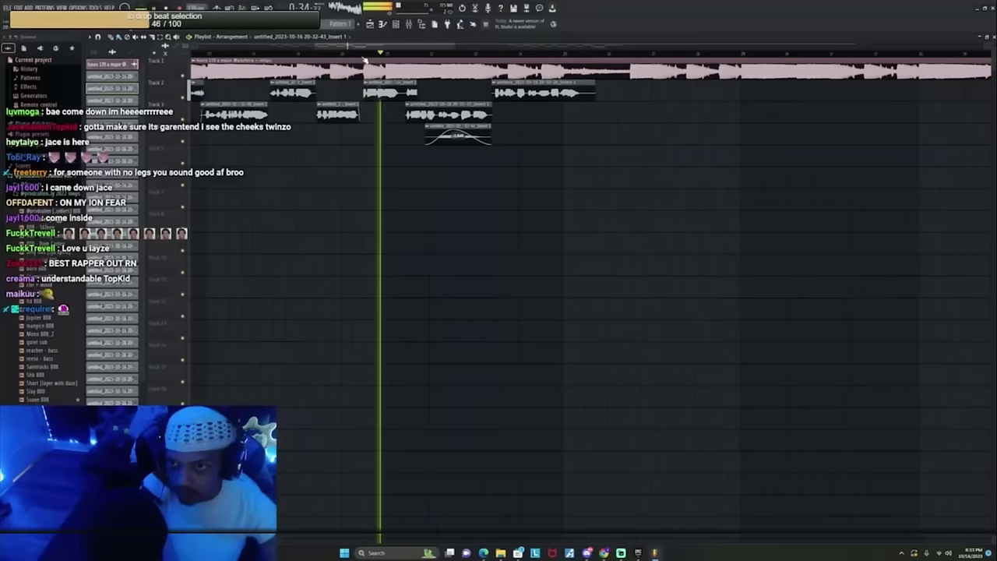
{"action": "scroll", "coordinate": [365, 59], "scroll_direction": "up", "scroll_amount": 4}
{"action": "left_click", "coordinate": [267, 52]}
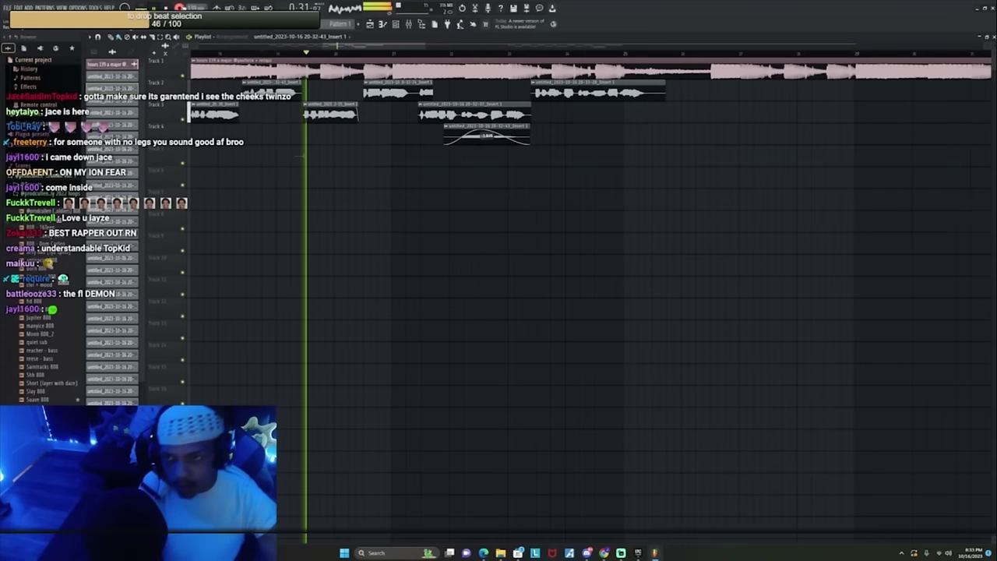
{"action": "right_click", "coordinate": [318, 157]}
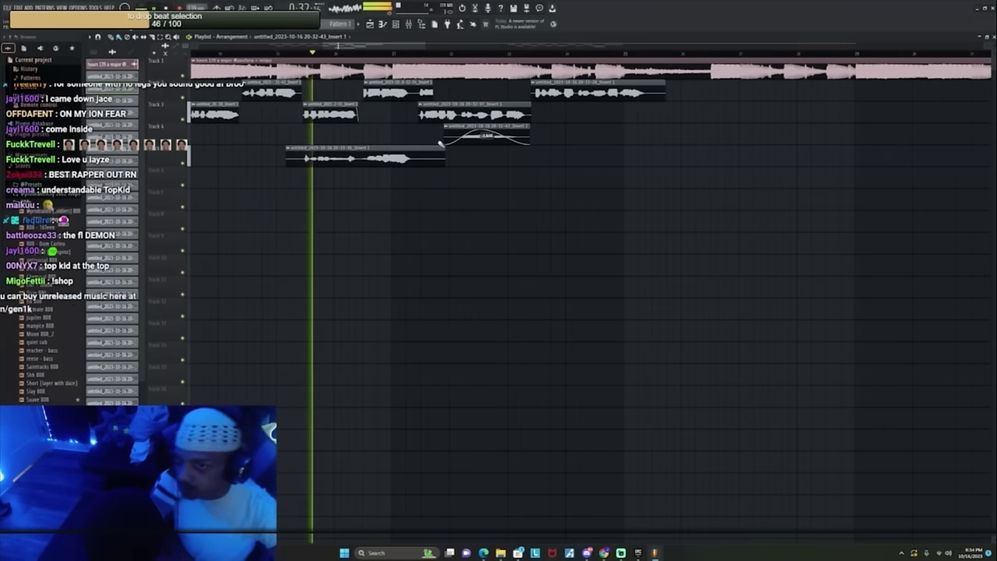
Step: Trim the end of the Track 5 backing take and fade it in and out
{"action": "left_click_drag", "start_coordinate": [441, 147], "coordinate": [408, 156]}
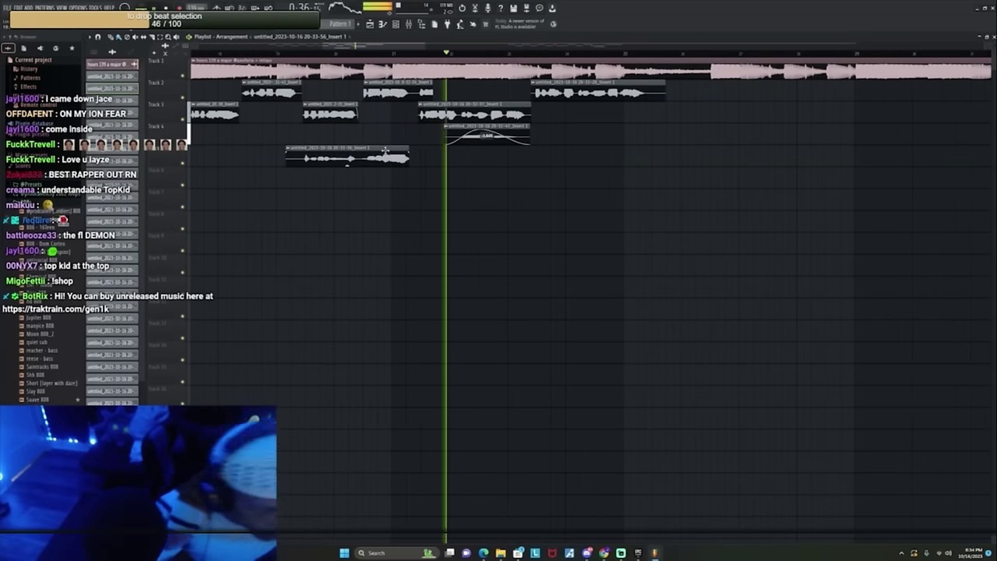
{"action": "left_click_drag", "start_coordinate": [408, 153], "coordinate": [365, 156]}
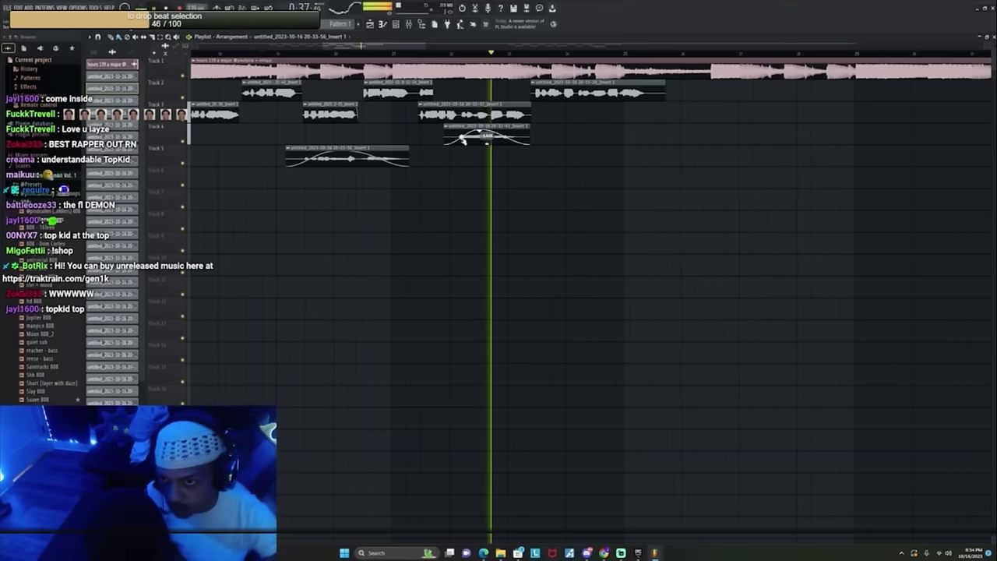
{"action": "left_click", "coordinate": [480, 53]}
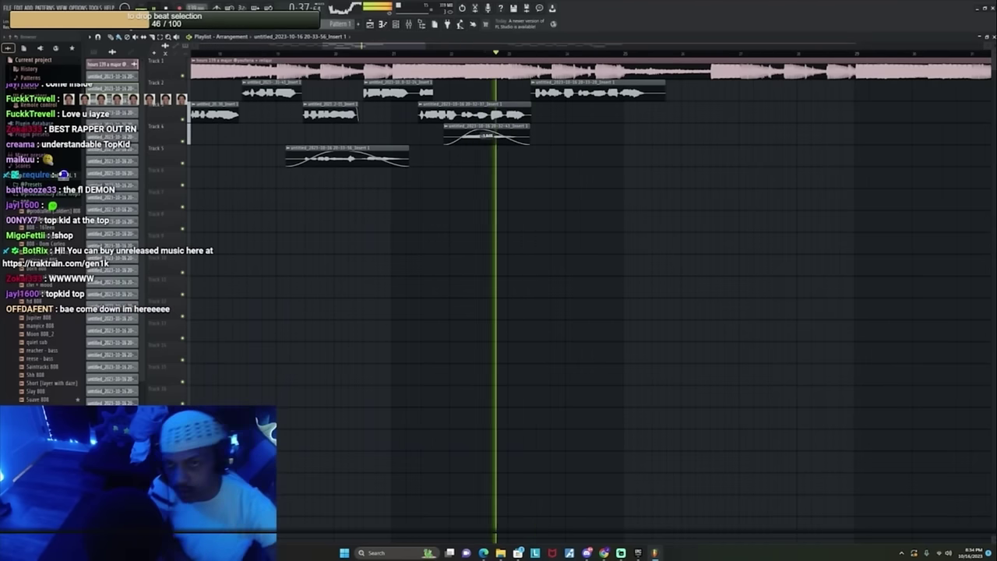
Step: Record a short ad-lib onto Track 5 at the end of the Track 4 layer, with a faded end, and inspect its clip settings
{"action": "left_click", "coordinate": [446, 53]}
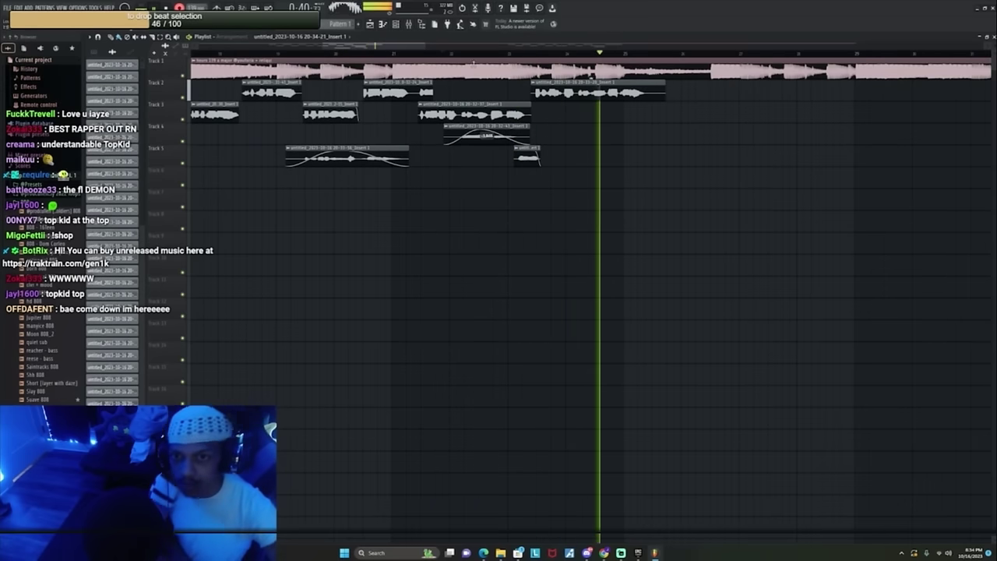
{"action": "double_click", "coordinate": [523, 153]}
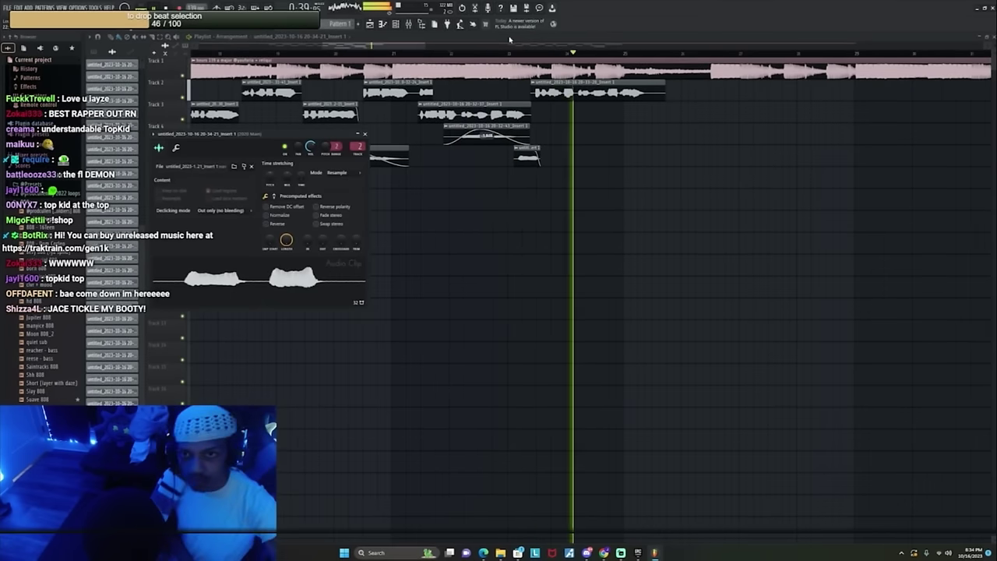
{"action": "left_click", "coordinate": [472, 52]}
Step: Fade in the start of the last first-verse phrase on Track 2 and trim its silent end
{"action": "left_click_drag", "start_coordinate": [530, 83], "coordinate": [537, 83]}
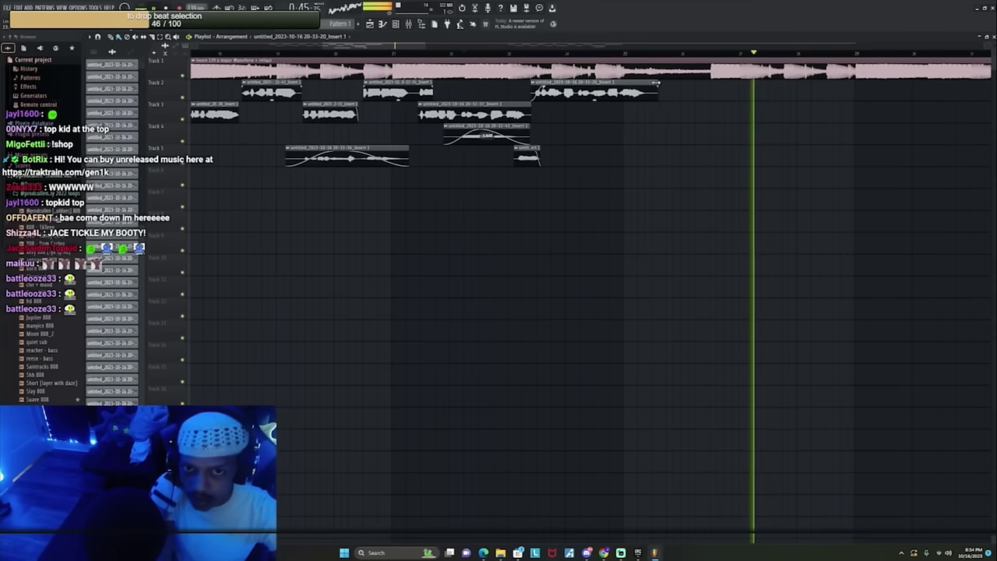
{"action": "left_click_drag", "start_coordinate": [663, 83], "coordinate": [648, 81]}
Step: Place a copy of the short Track 5 ad-lib on Track 2 after the last phrase, at about bar 27
{"action": "scroll", "coordinate": [583, 54], "scroll_direction": "down", "scroll_amount": 4}
{"action": "left_click", "coordinate": [579, 54]}
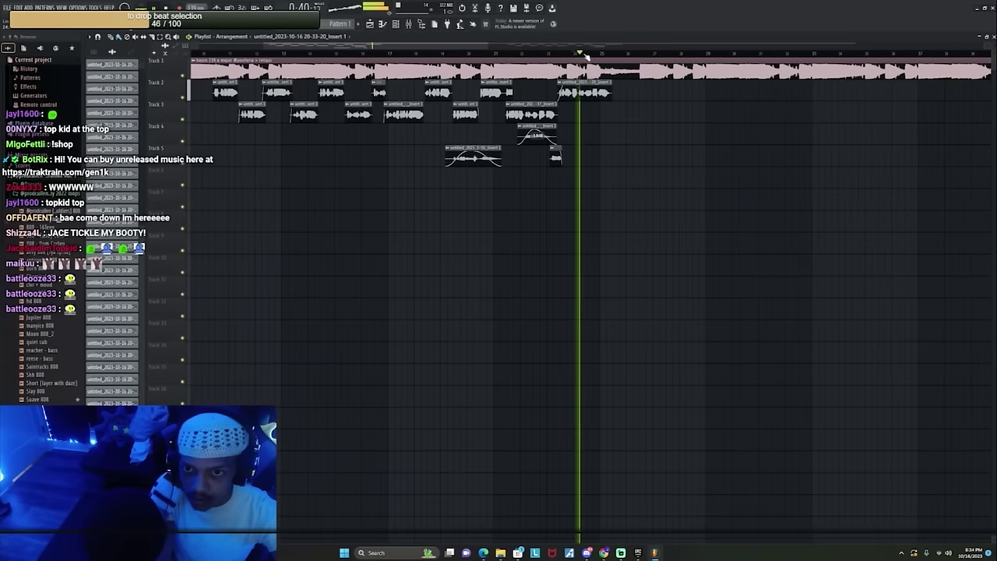
{"action": "left_click_drag", "start_coordinate": [667, 118], "coordinate": [640, 86]}
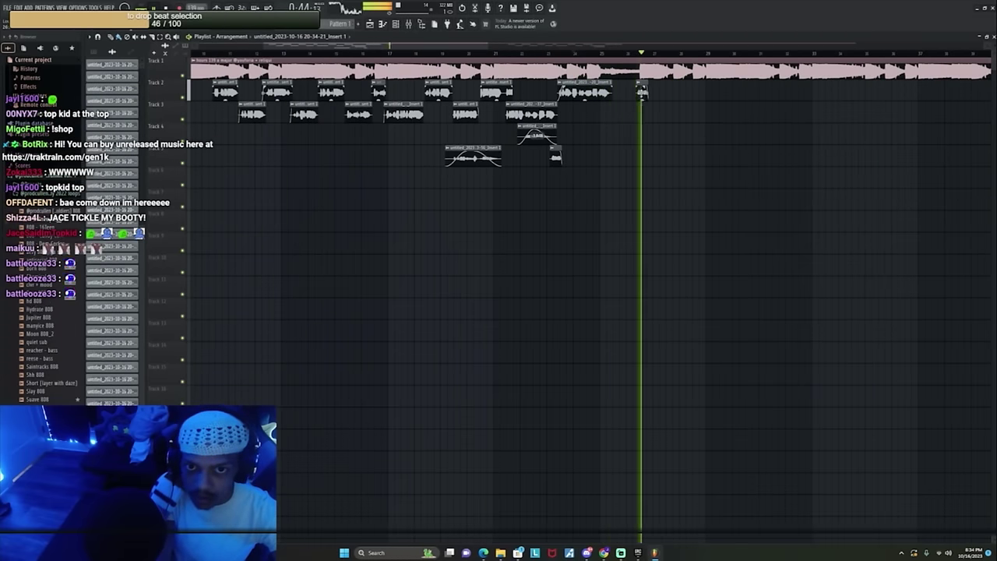
{"action": "scroll", "coordinate": [527, 57], "scroll_direction": "up", "scroll_amount": 4}
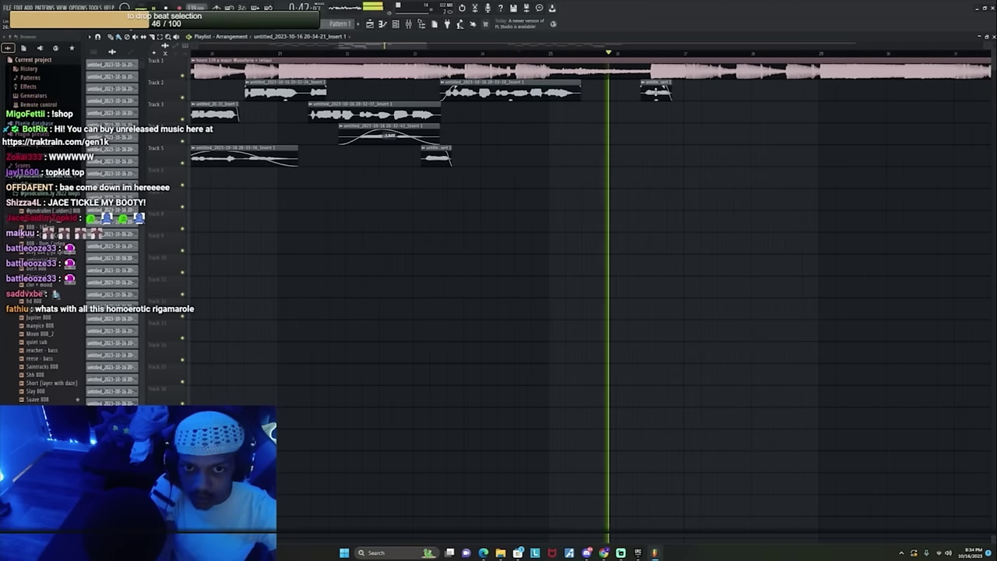
{"action": "left_click_drag", "start_coordinate": [657, 93], "coordinate": [705, 95]}
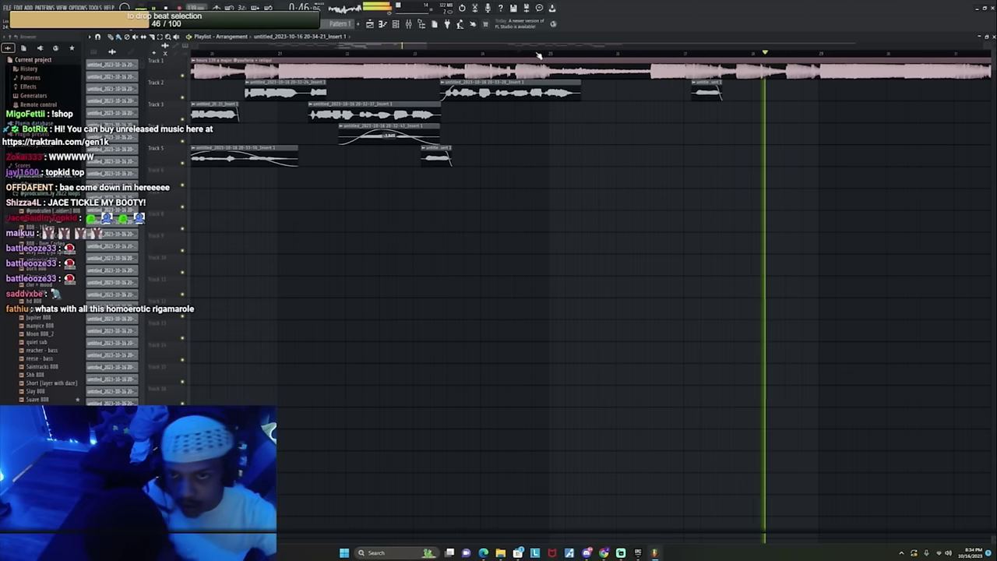
Step: Record a new phrase at about bar 26, retaking the false starts, trim its silent start and end, and move it to Track 3
{"action": "left_click", "coordinate": [539, 55]}
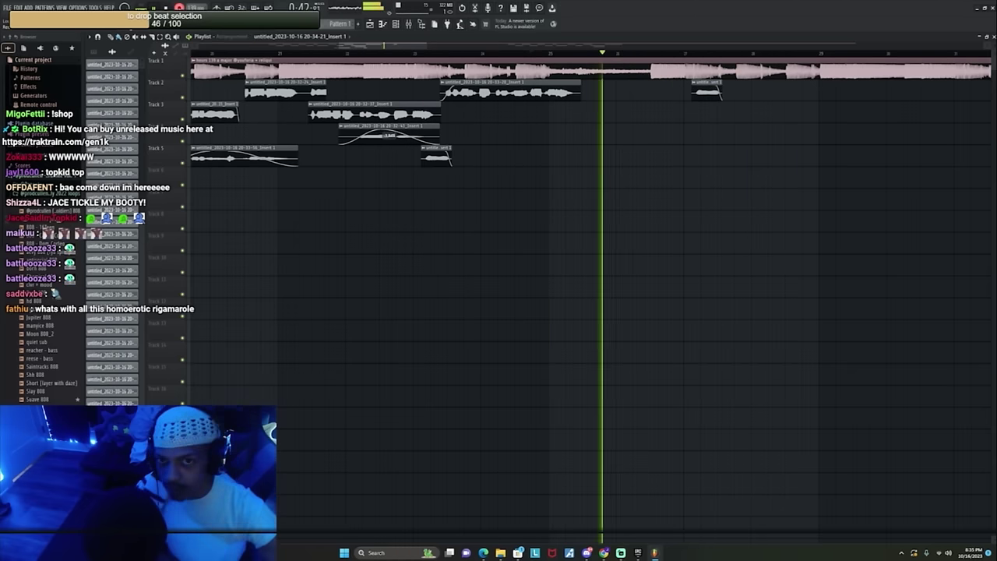
{"action": "left_click", "coordinate": [530, 56]}
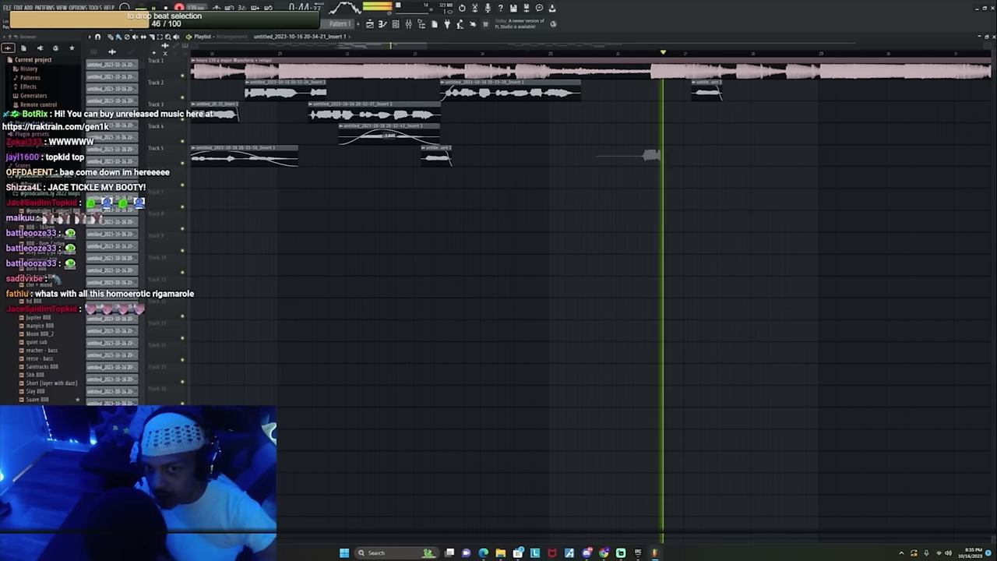
{"action": "left_click", "coordinate": [505, 51]}
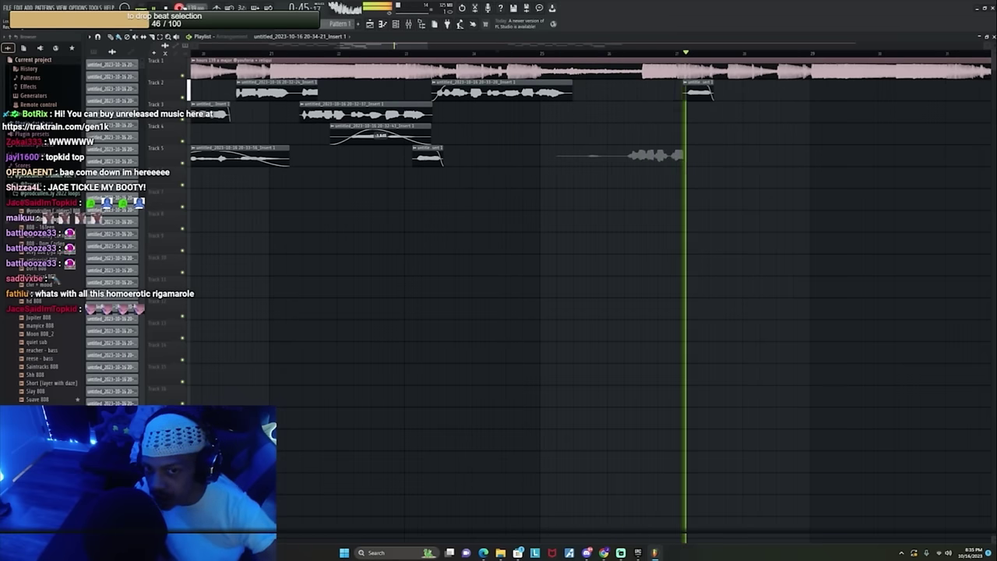
{"action": "left_click", "coordinate": [556, 53]}
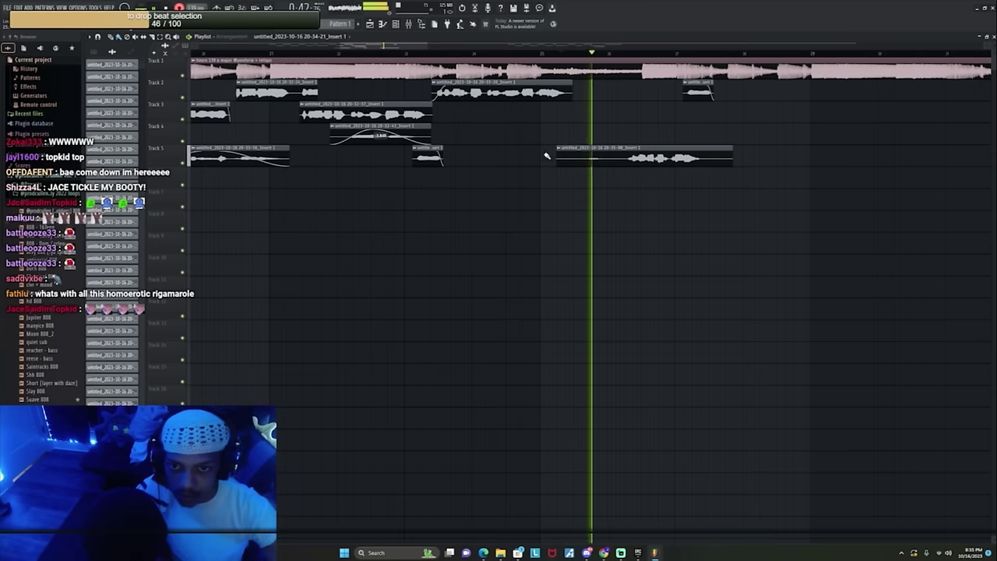
{"action": "left_click_drag", "start_coordinate": [553, 146], "coordinate": [623, 147]}
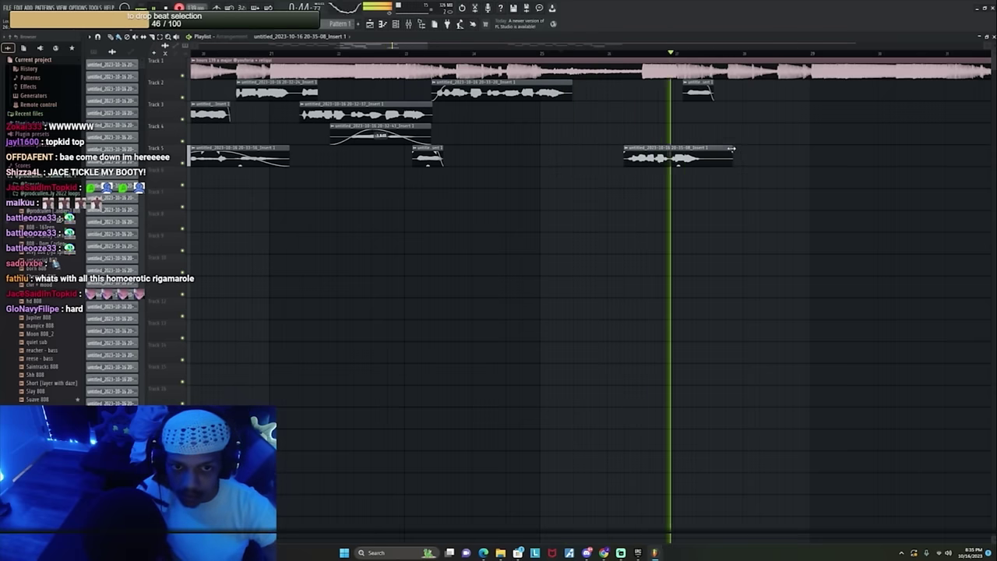
{"action": "left_click_drag", "start_coordinate": [732, 148], "coordinate": [664, 111]}
Step: Play back the new Track 3 phrase against the Track 2 ad-lib and compare its place in the whole arrangement
{"action": "left_click", "coordinate": [619, 53]}
{"action": "scroll", "coordinate": [620, 55], "scroll_direction": "down", "scroll_amount": 6}
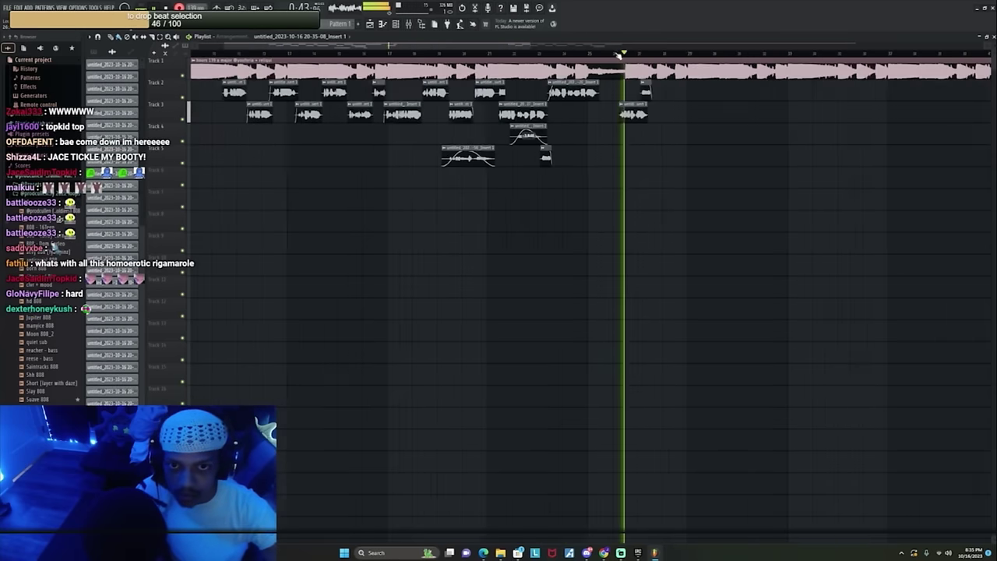
{"action": "scroll", "coordinate": [622, 57], "scroll_direction": "up", "scroll_amount": 3}
{"action": "scroll", "coordinate": [615, 56], "scroll_direction": "up", "scroll_amount": 3}
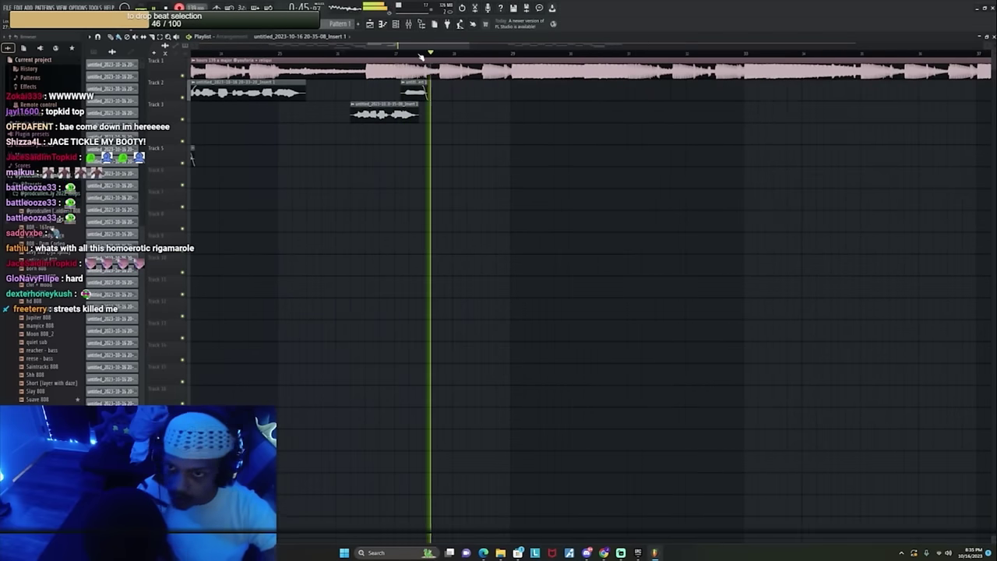
{"action": "scroll", "coordinate": [420, 57], "scroll_direction": "down", "scroll_amount": 2}
{"action": "left_click", "coordinate": [383, 54]}
{"action": "scroll", "coordinate": [383, 57], "scroll_direction": "down", "scroll_amount": 3}
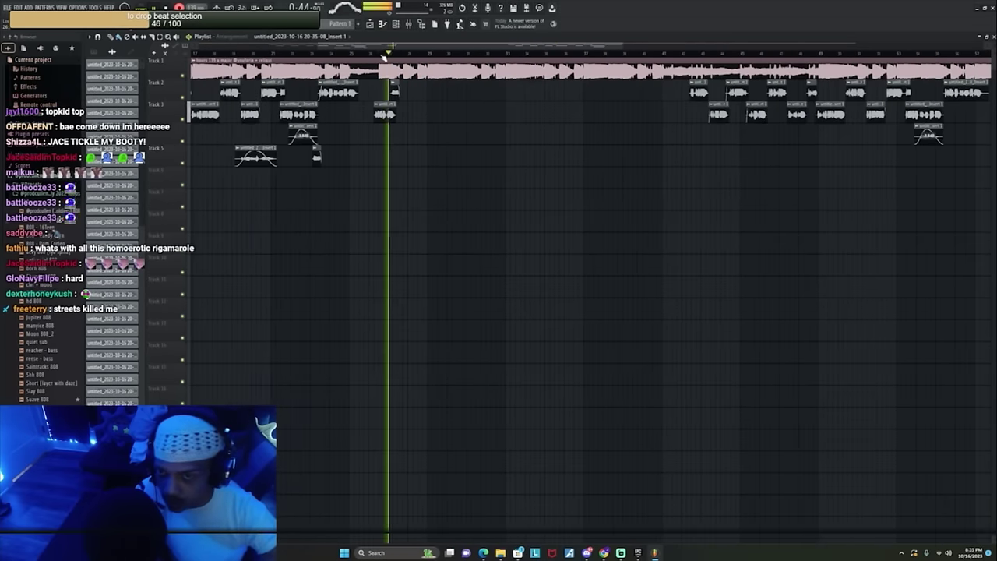
{"action": "scroll", "coordinate": [383, 57], "scroll_direction": "up", "scroll_amount": 1}
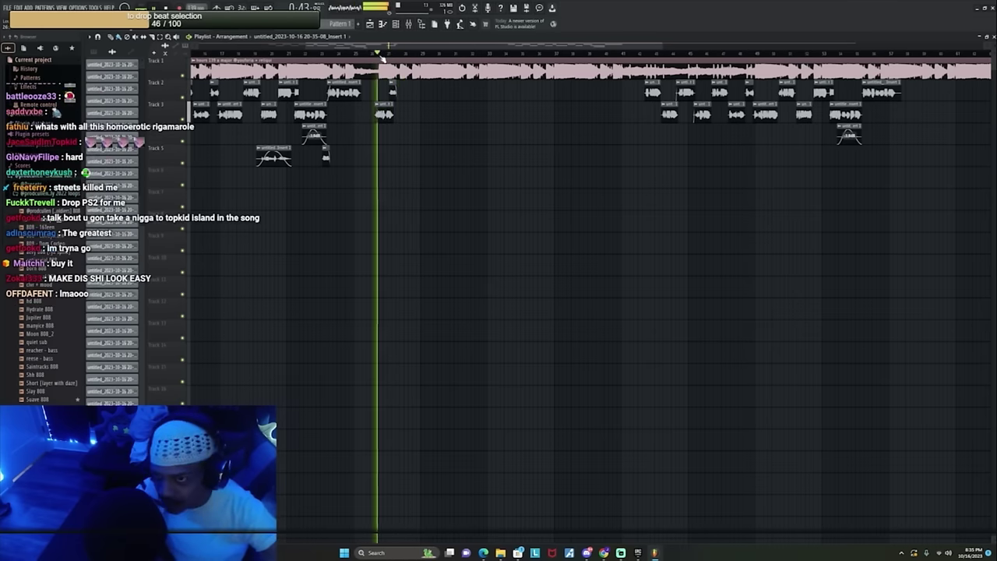
Step: Record the next phrase onto Track 5 from about bar 27 and trim its silent start and end
{"action": "scroll", "coordinate": [381, 58], "scroll_direction": "up", "scroll_amount": 5}
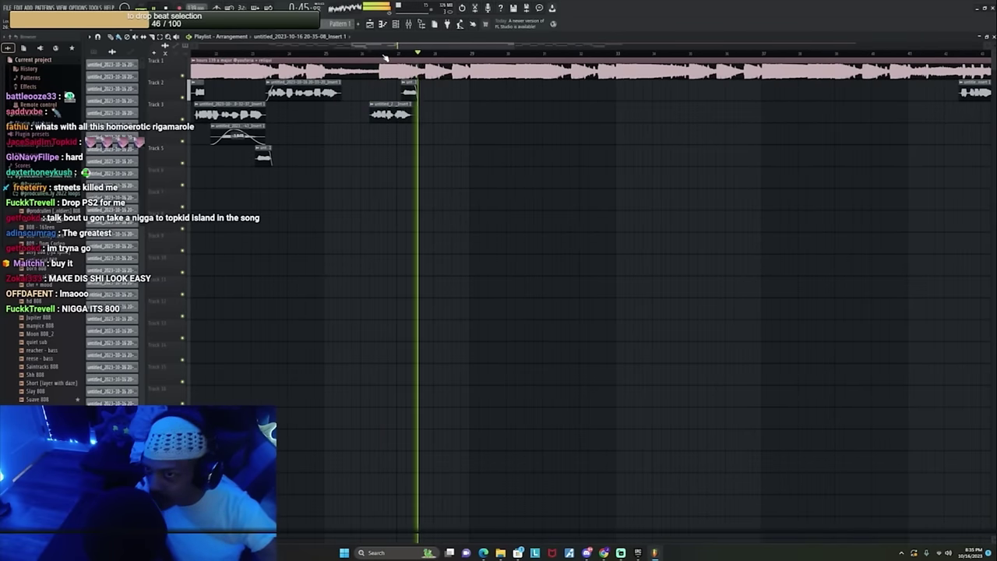
{"action": "scroll", "coordinate": [384, 58], "scroll_direction": "down", "scroll_amount": 3}
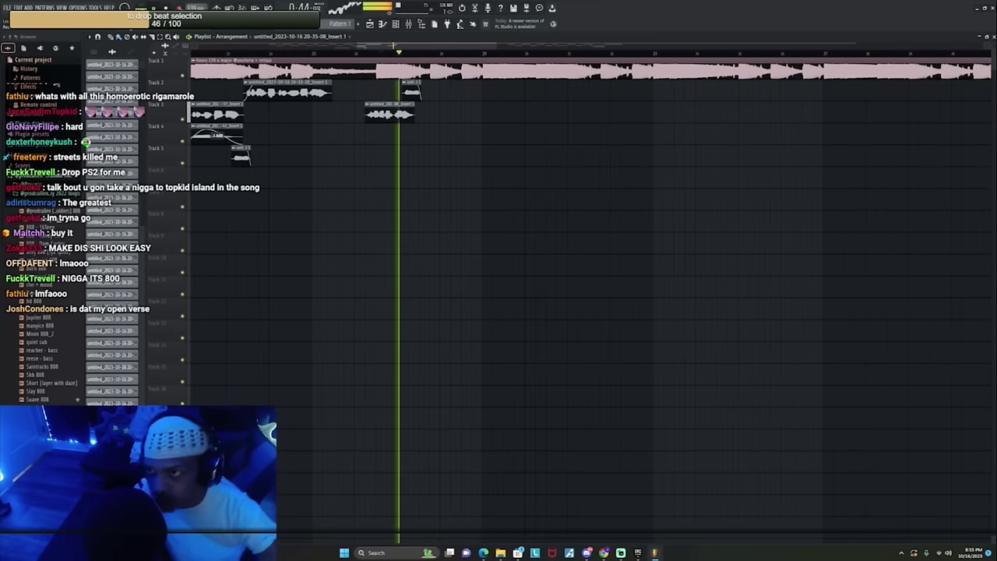
{"action": "left_click", "coordinate": [382, 53]}
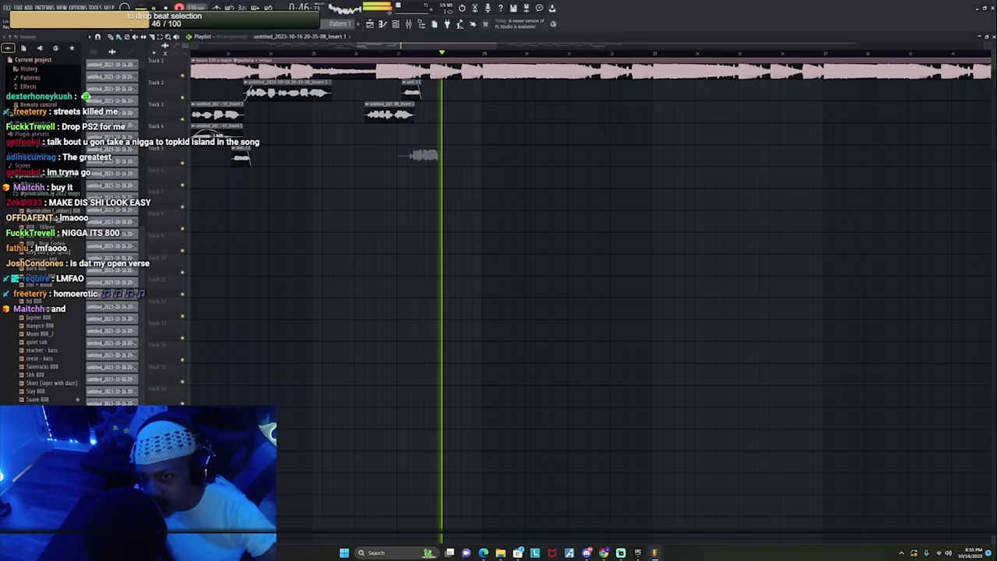
{"action": "left_click", "coordinate": [401, 54]}
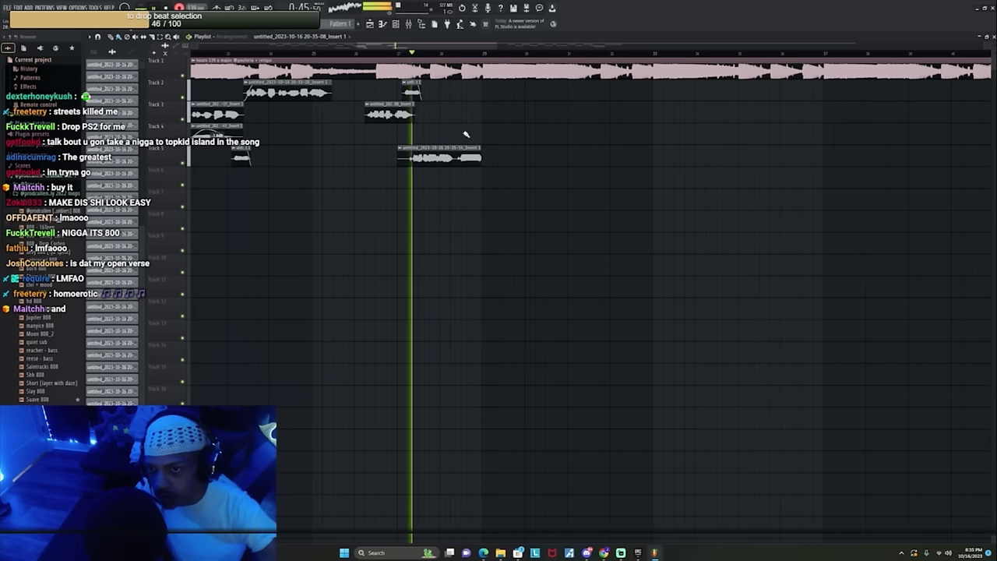
{"action": "left_click_drag", "start_coordinate": [478, 147], "coordinate": [409, 151]}
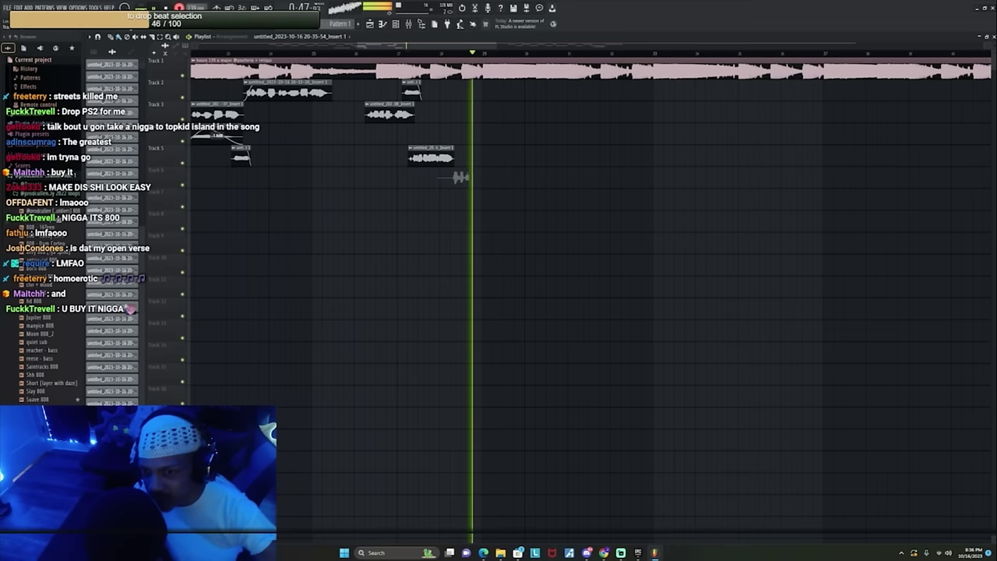
Step: Record backing layers with faded ends onto Tracks 6 and 7 at about bar 28, trimming the start of the Track 7 take
{"action": "left_click", "coordinate": [434, 57]}
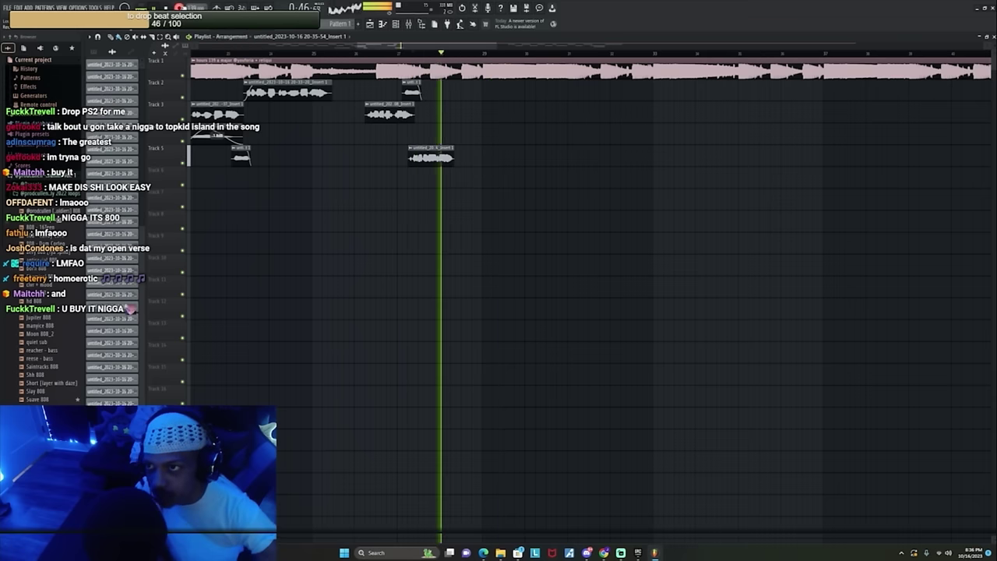
{"action": "left_click", "coordinate": [409, 53]}
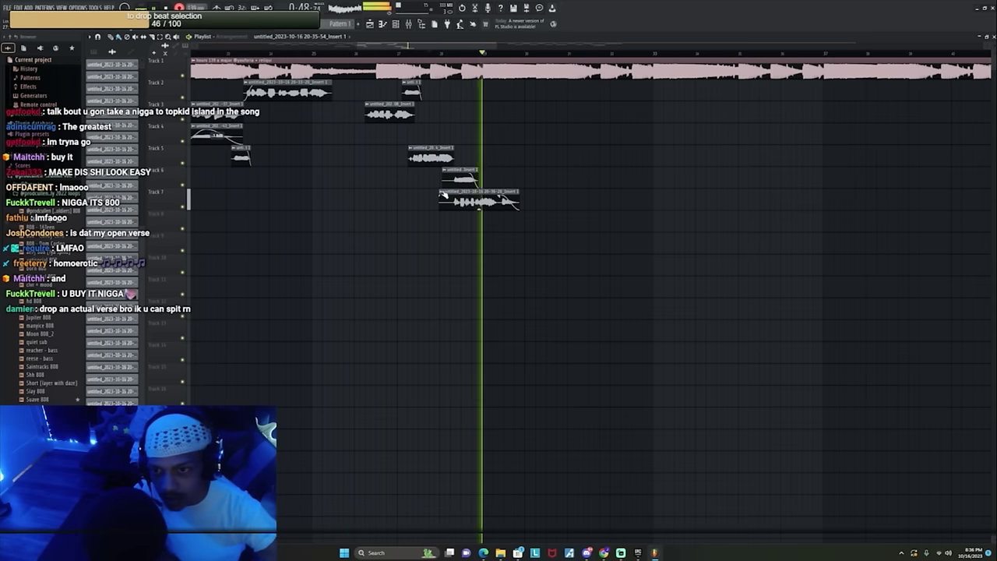
{"action": "right_click", "coordinate": [447, 196]}
{"action": "left_click", "coordinate": [441, 196]}
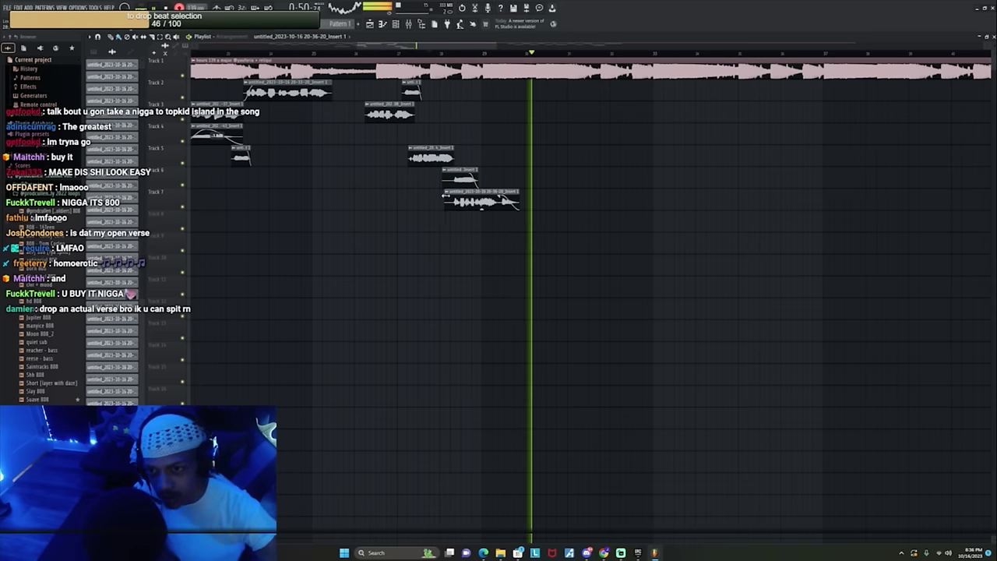
Step: Play back the new layers on Tracks 5 to 7 and inspect the Auto-Tune Artist settings on the vocal insert
{"action": "scroll", "coordinate": [432, 55], "scroll_direction": "down", "scroll_amount": 3}
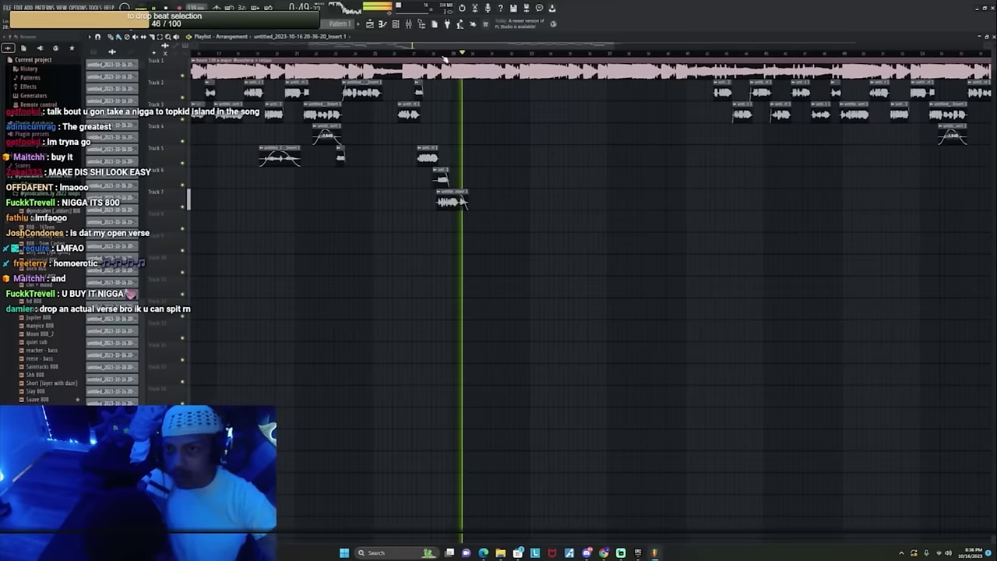
{"action": "scroll", "coordinate": [446, 60], "scroll_direction": "up", "scroll_amount": 3}
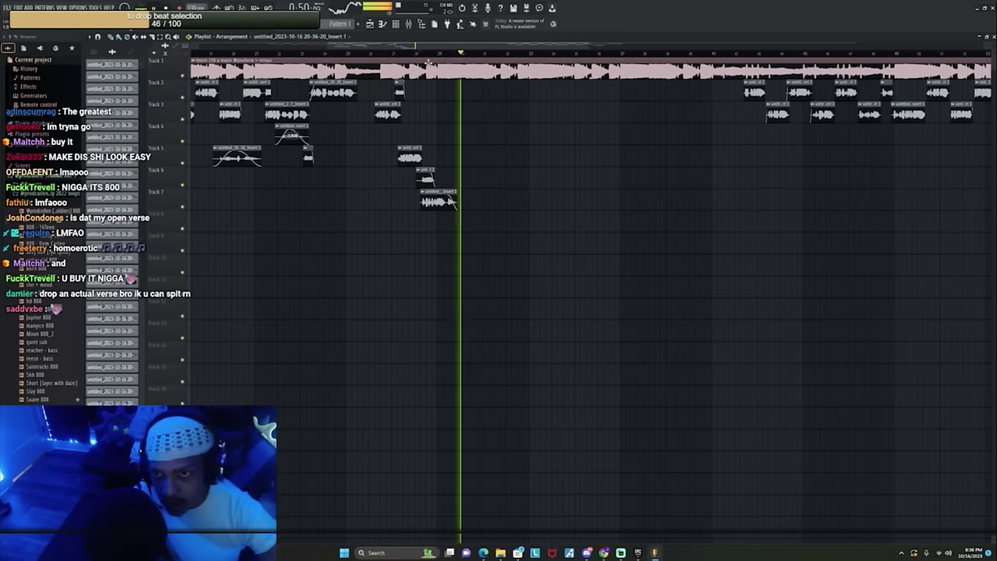
{"action": "scroll", "coordinate": [429, 57], "scroll_direction": "up", "scroll_amount": 2}
{"action": "scroll", "coordinate": [418, 47], "scroll_direction": "down", "scroll_amount": 1}
{"action": "left_click", "coordinate": [411, 54]}
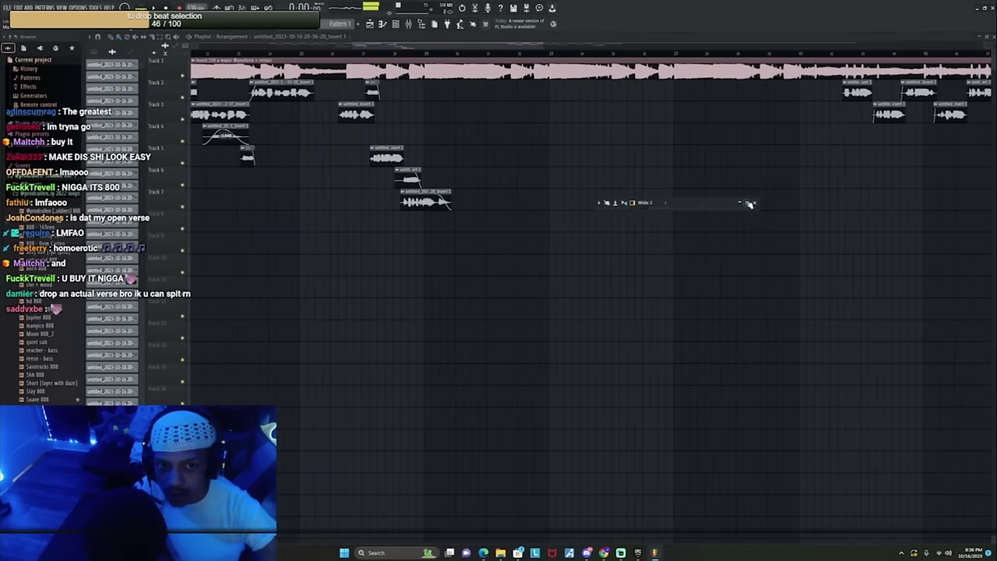
{"action": "left_click", "coordinate": [748, 203]}
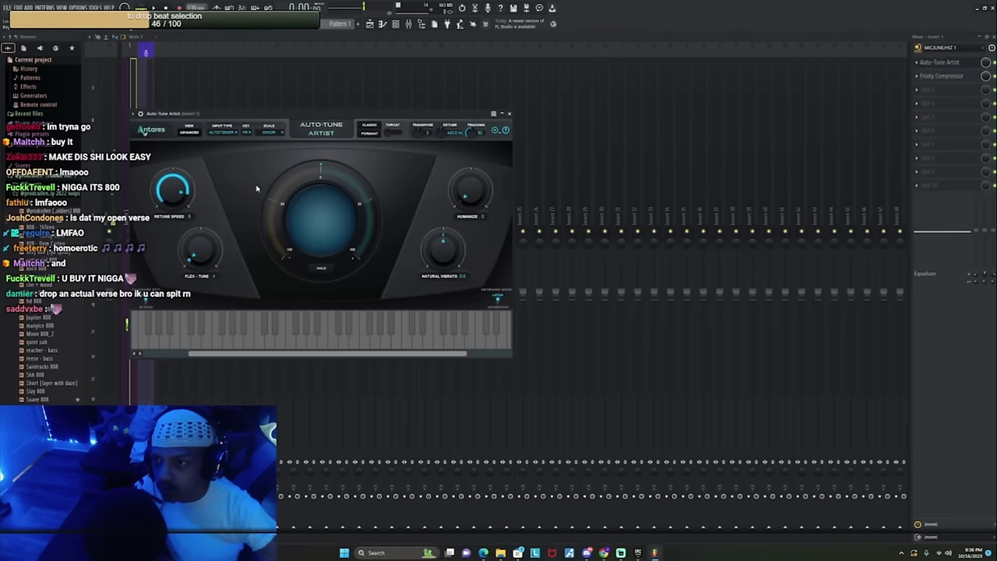
{"action": "left_click", "coordinate": [986, 36]}
{"action": "key", "text": "F12"}
{"action": "left_click", "coordinate": [408, 52]}
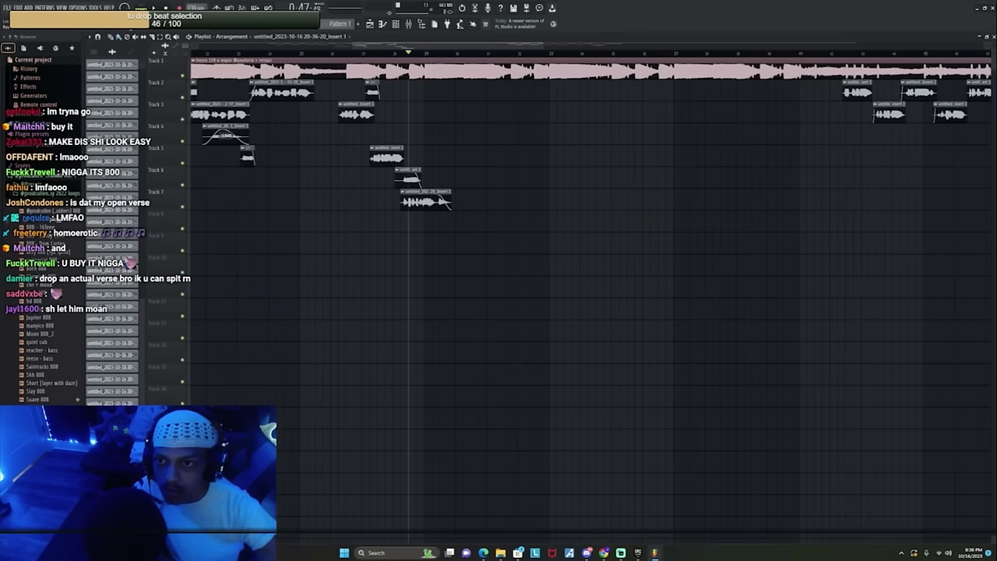
Step: Check the key and scale options of Auto-Tune Artist on the vocal insert while the beat plays
{"action": "scroll", "coordinate": [425, 60], "scroll_direction": "up", "scroll_amount": 3}
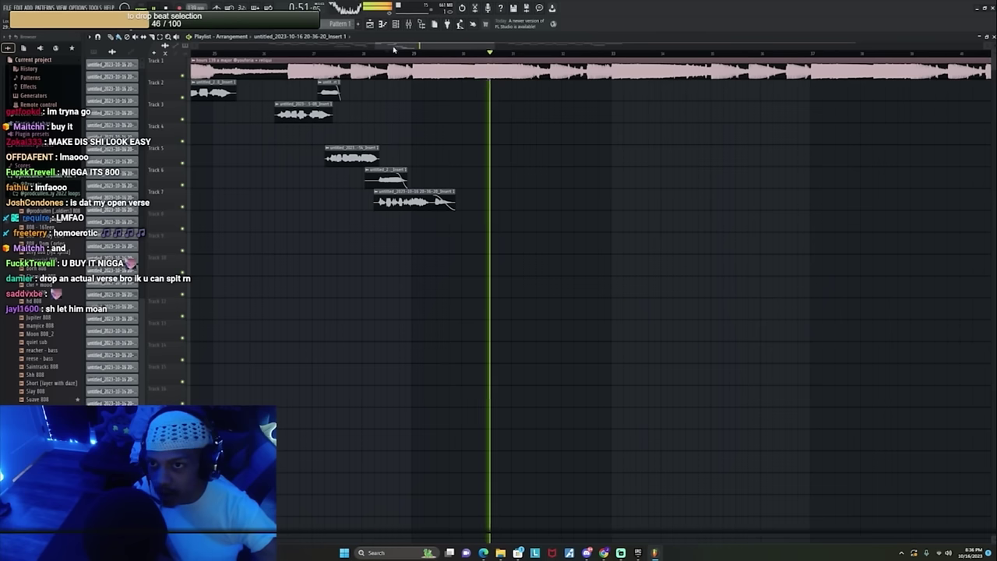
{"action": "left_click", "coordinate": [406, 24]}
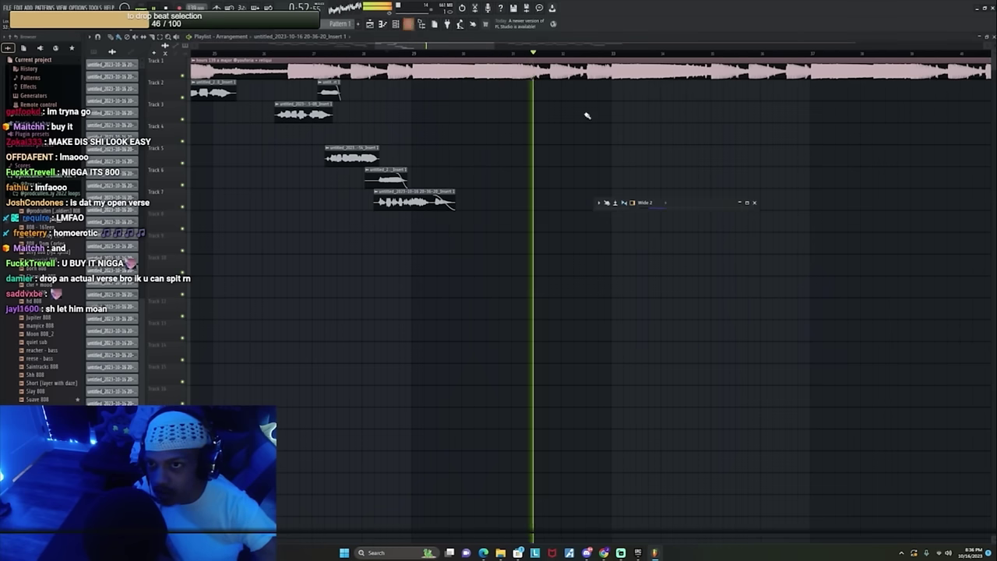
{"action": "left_click", "coordinate": [746, 202]}
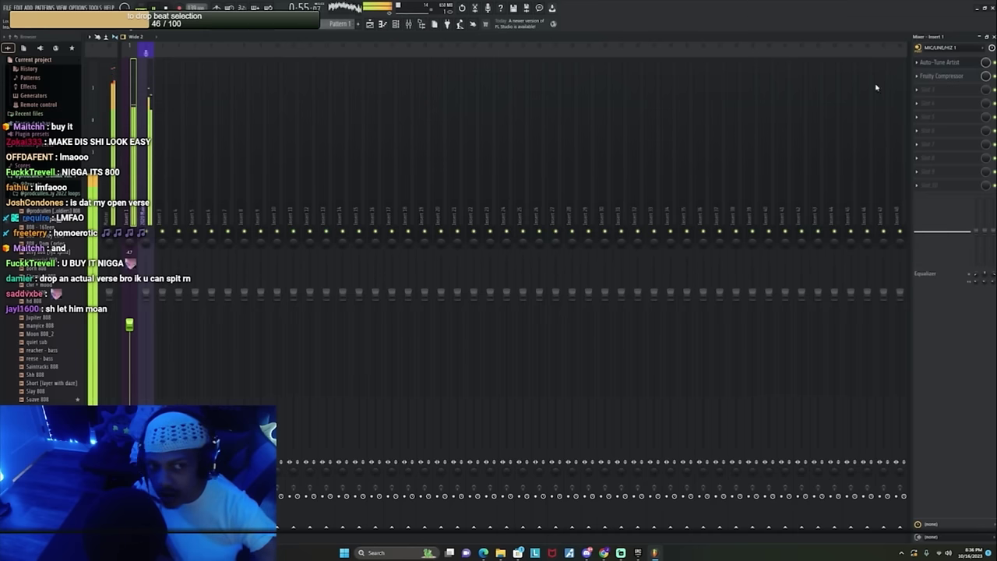
{"action": "left_click", "coordinate": [971, 63]}
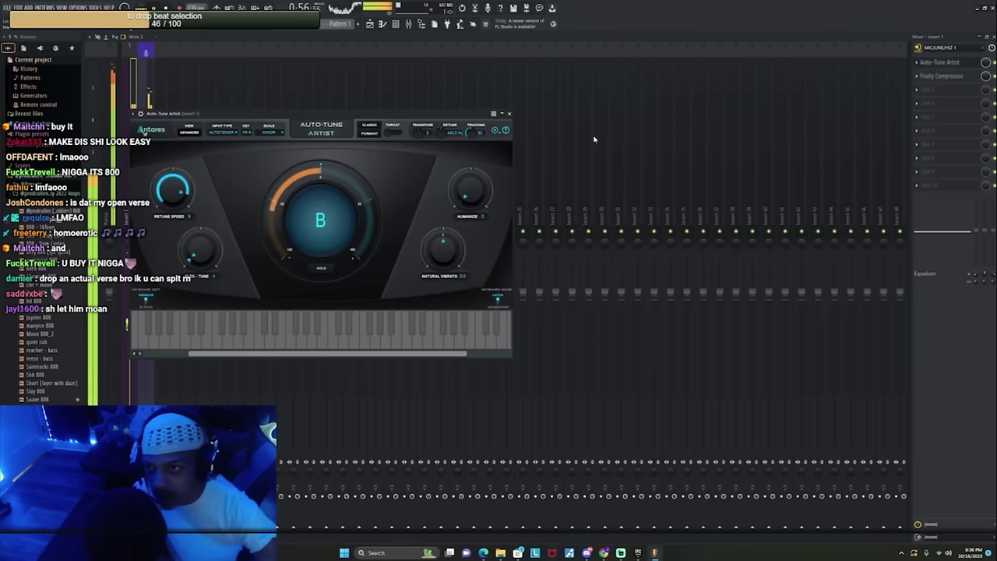
{"action": "left_click", "coordinate": [273, 135]}
{"action": "left_click", "coordinate": [250, 136]}
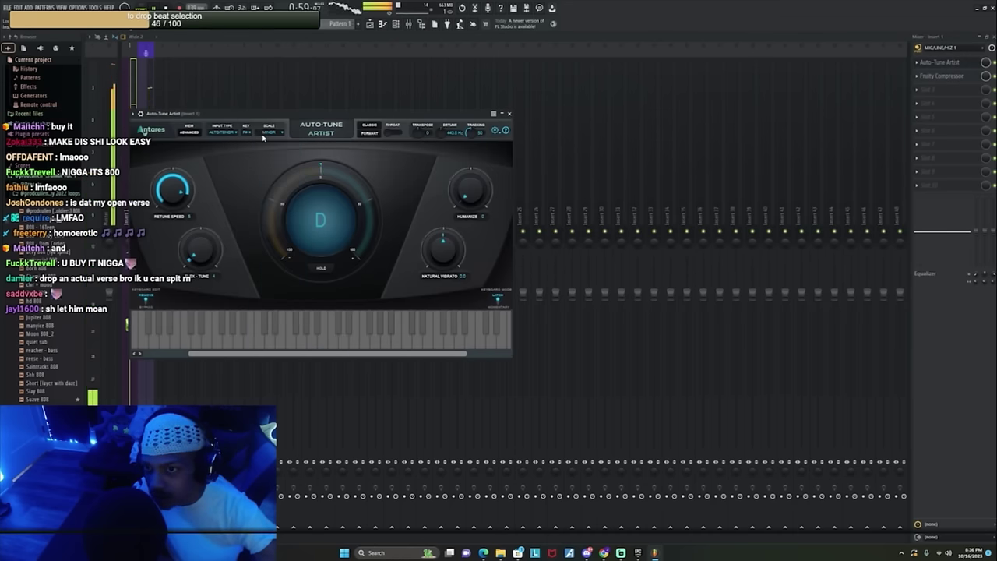
{"action": "left_click", "coordinate": [265, 134]}
{"action": "left_click", "coordinate": [273, 145]}
{"action": "left_click", "coordinate": [251, 136]}
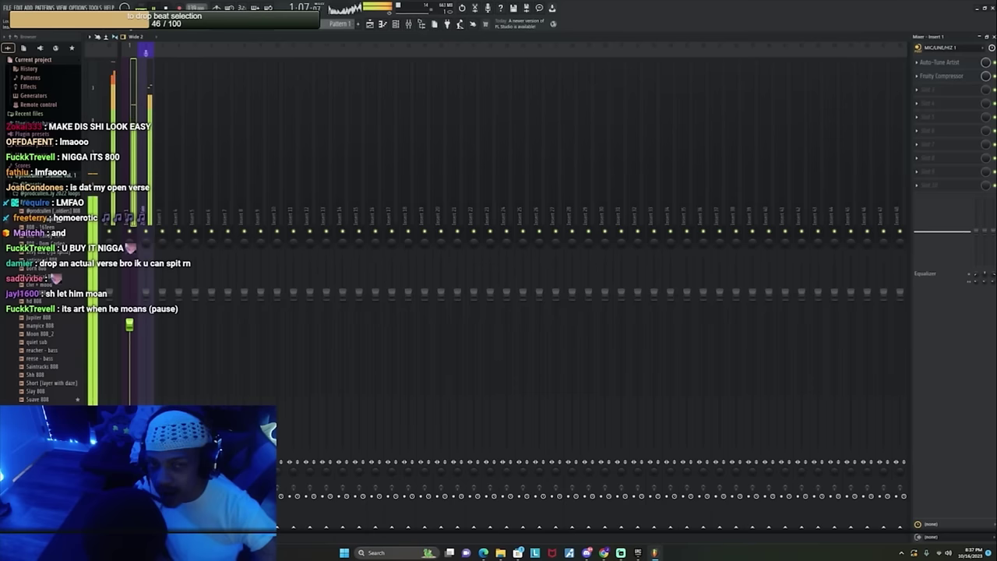
{"action": "left_click", "coordinate": [979, 38]}
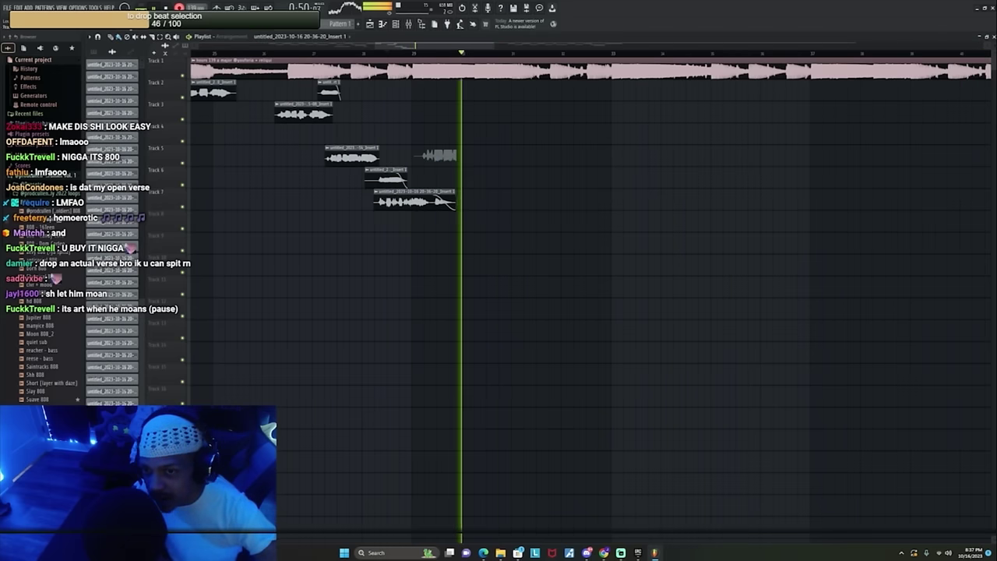
Step: Record a phrase with a faded end onto Track 5 at bar 29 and a follow-up onto Track 6 at bar 30, trimming the follow-up's start and end
{"action": "scroll", "coordinate": [405, 55], "scroll_direction": "up", "scroll_amount": 1}
{"action": "left_click", "coordinate": [398, 53]}
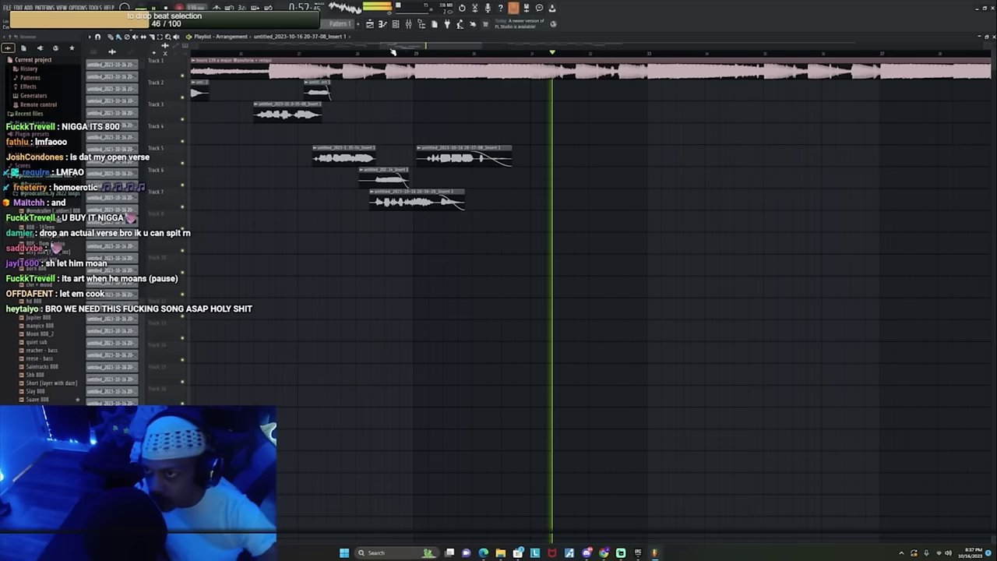
{"action": "left_click_drag", "start_coordinate": [447, 172], "coordinate": [470, 168]}
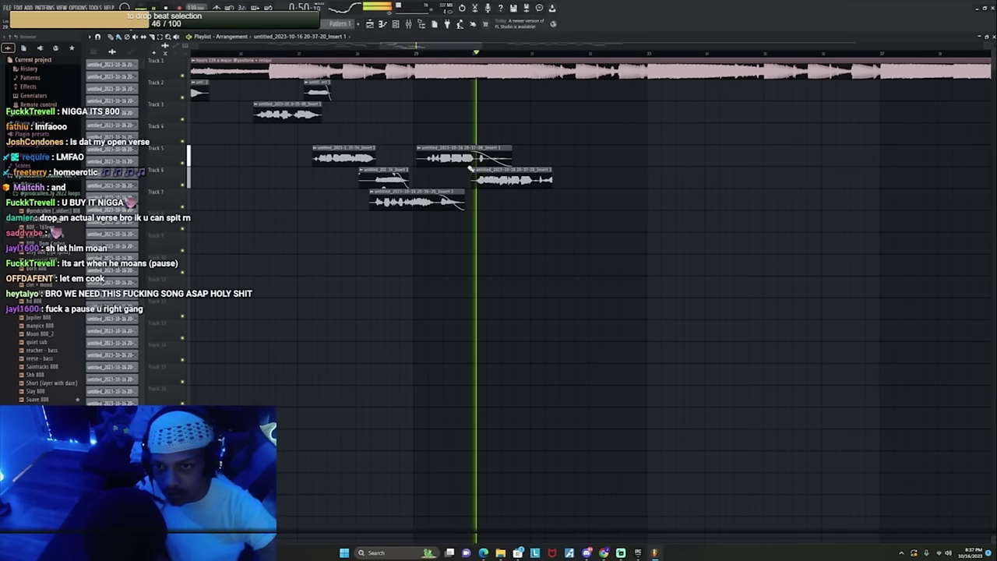
{"action": "left_click_drag", "start_coordinate": [543, 168], "coordinate": [535, 170]}
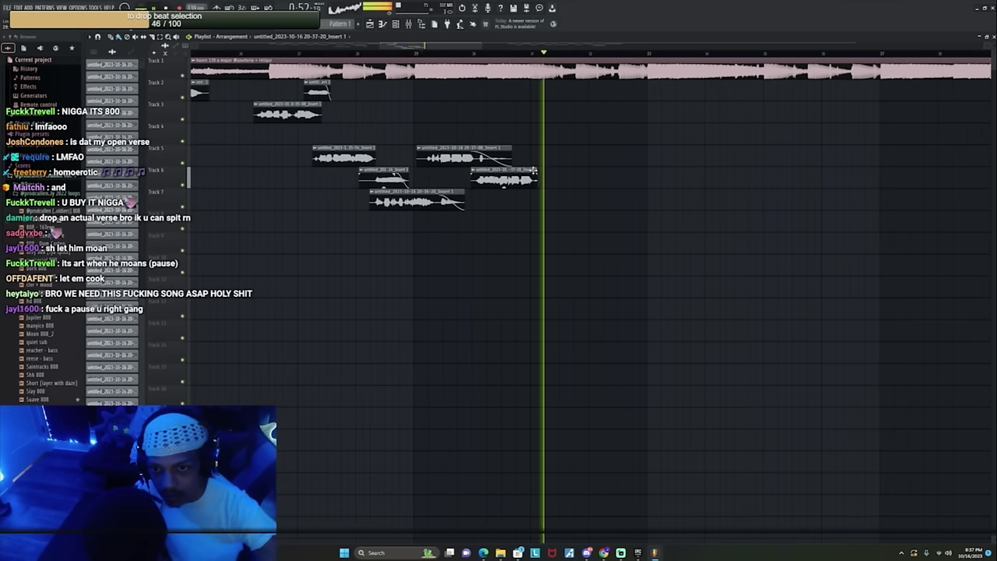
Step: Record a short backing layer onto Track 8 at about bar 30, retaking it once and trimming its end
{"action": "left_click", "coordinate": [415, 61]}
{"action": "left_click", "coordinate": [414, 53]}
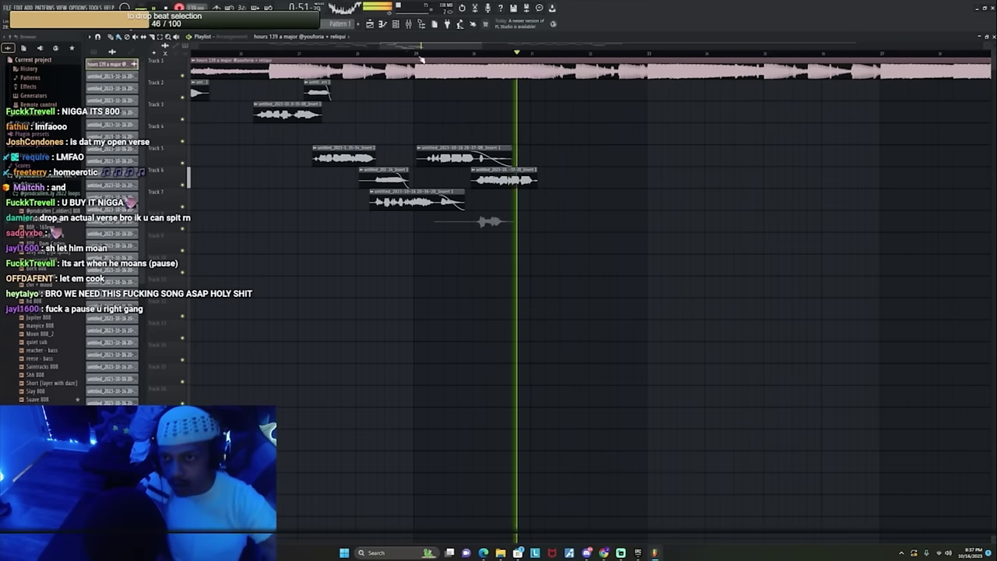
{"action": "left_click", "coordinate": [420, 59]}
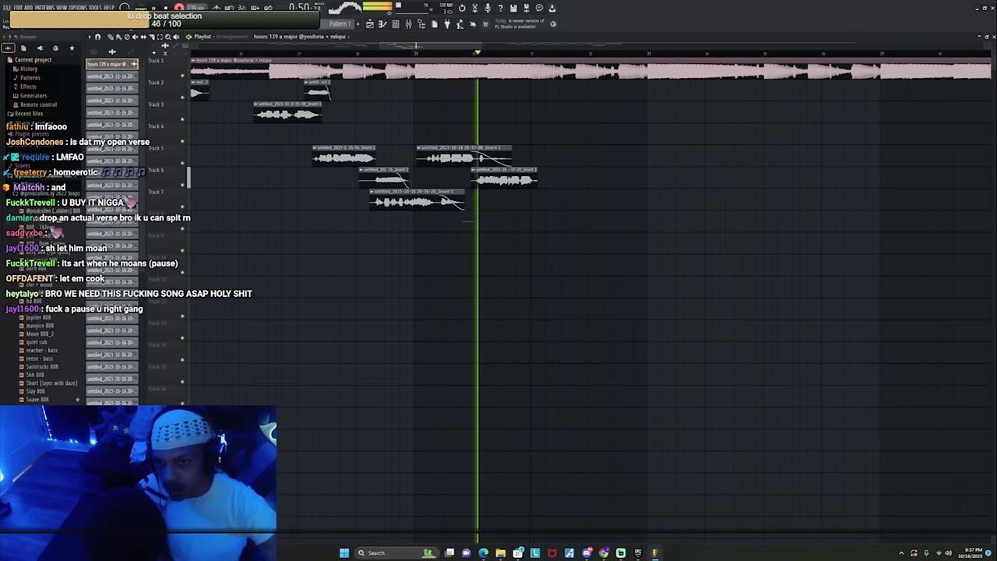
{"action": "left_click_drag", "start_coordinate": [520, 222], "coordinate": [507, 214]}
Step: Record a short take onto Track 7 at bar 31 and adjust the volume in its clip settings
{"action": "left_click", "coordinate": [454, 53]}
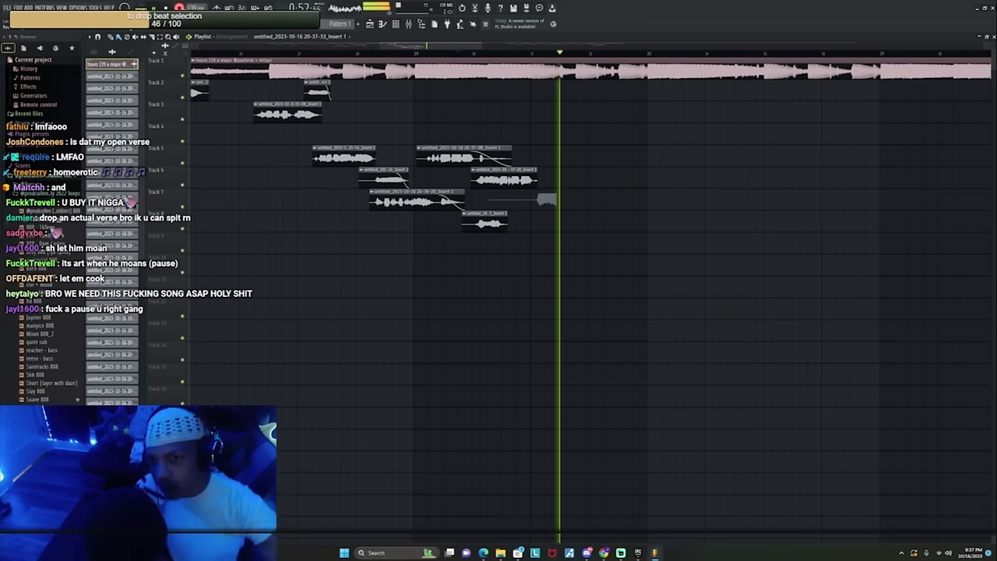
{"action": "key", "text": "r"}
{"action": "left_click", "coordinate": [438, 54]}
{"action": "double_click", "coordinate": [557, 207]}
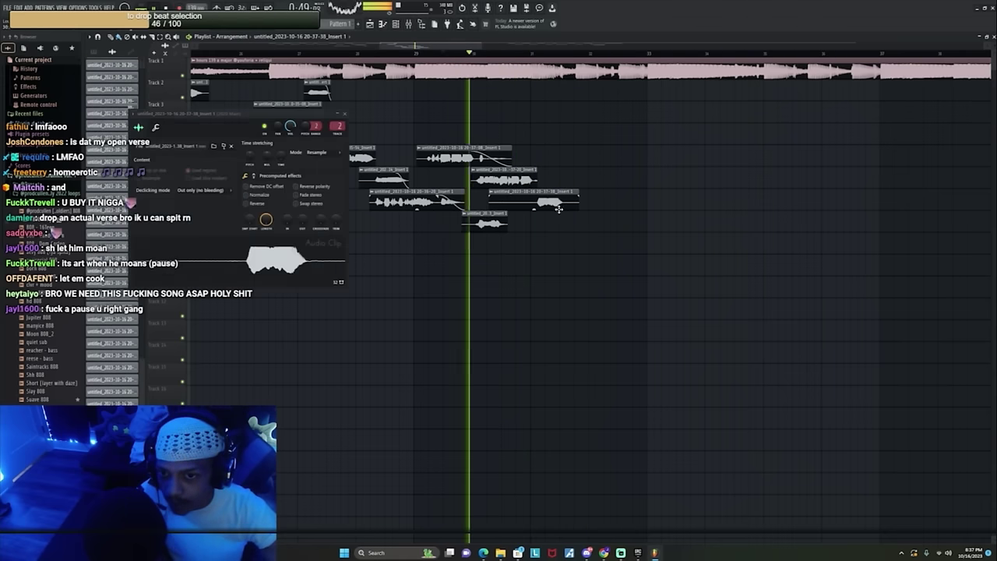
{"action": "left_click_drag", "start_coordinate": [292, 127], "coordinate": [291, 143]}
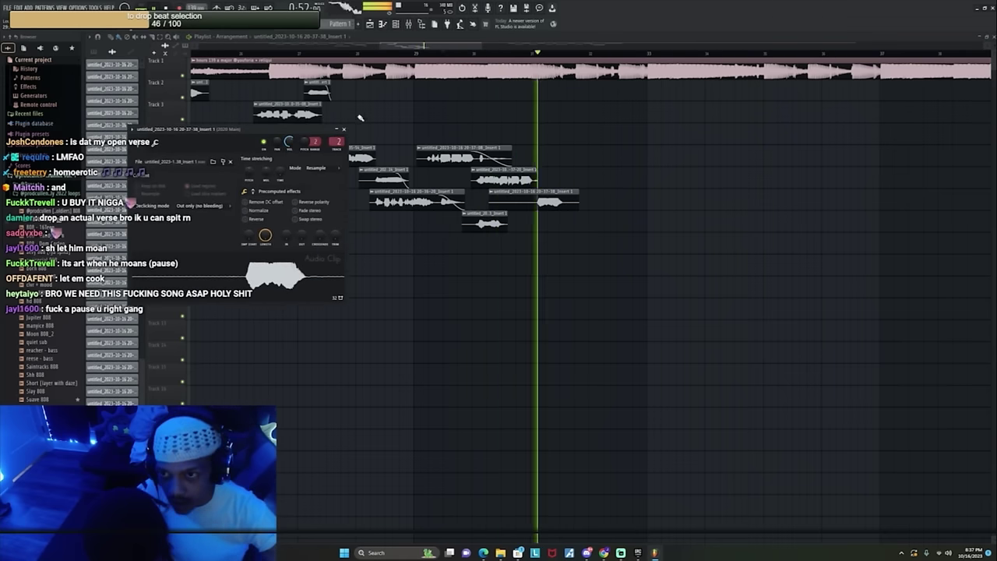
Step: Record a phrase onto Track 9 at about bar 31 over the playing beat
{"action": "left_click_drag", "start_coordinate": [436, 44], "coordinate": [456, 46]}
{"action": "left_click", "coordinate": [300, 56]}
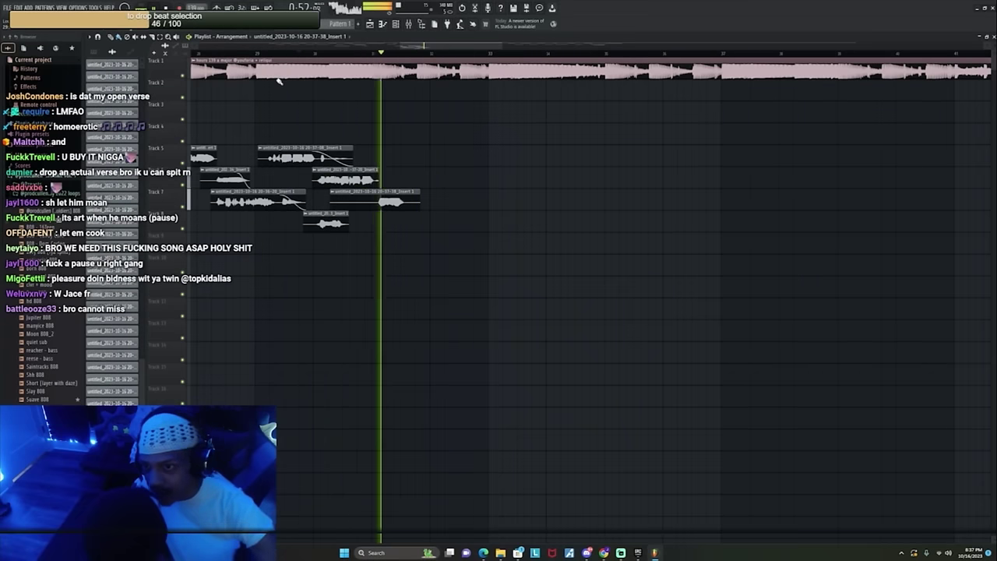
{"action": "left_click", "coordinate": [325, 59]}
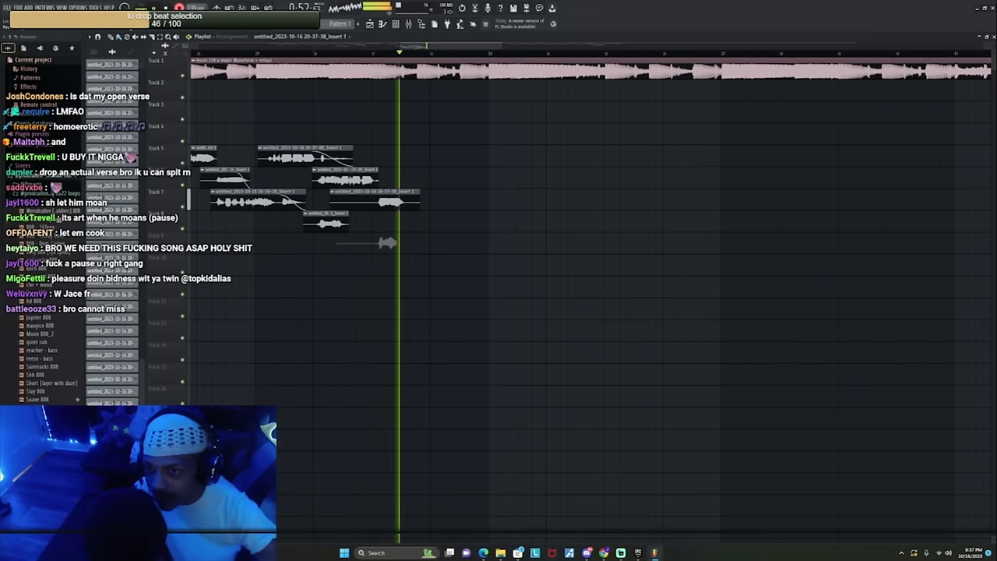
{"action": "left_click", "coordinate": [285, 55]}
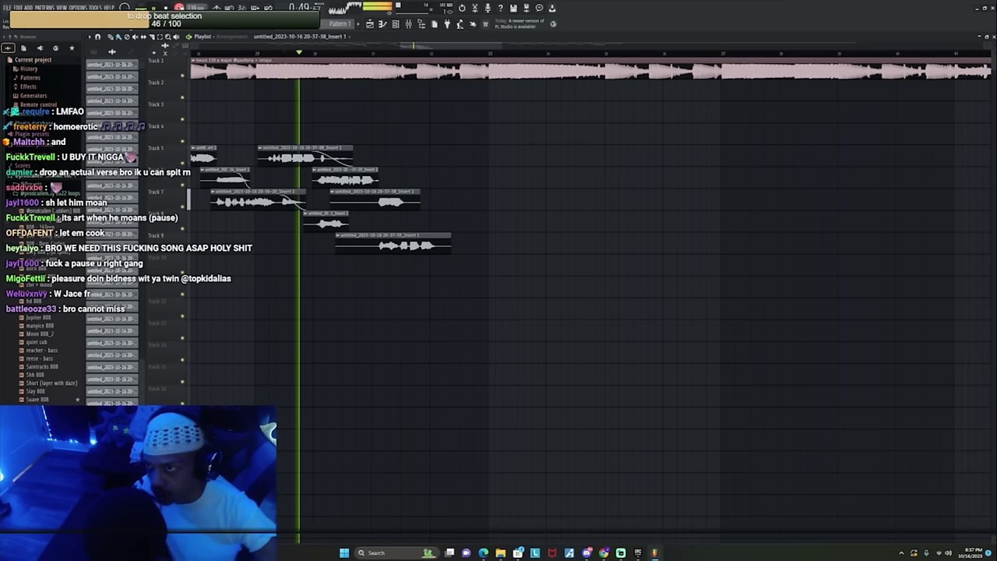
Step: Trim both ends of the Track 9 phrase and the start of the bar 31 take on Track 7, moving the phrase up to Track 5
{"action": "left_click_drag", "start_coordinate": [448, 235], "coordinate": [437, 234]}
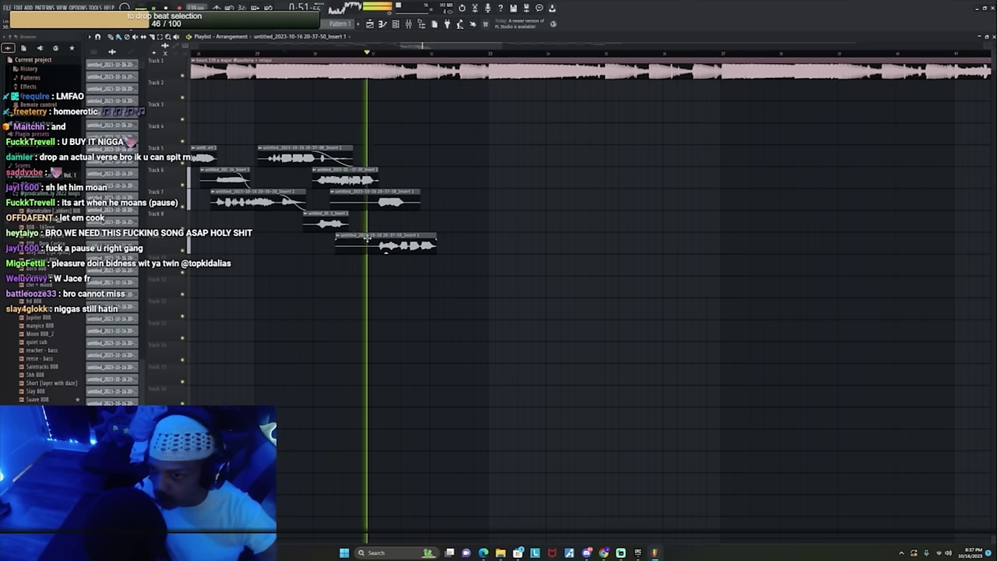
{"action": "left_click_drag", "start_coordinate": [333, 234], "coordinate": [373, 235]}
{"action": "left_click_drag", "start_coordinate": [330, 191], "coordinate": [374, 192]}
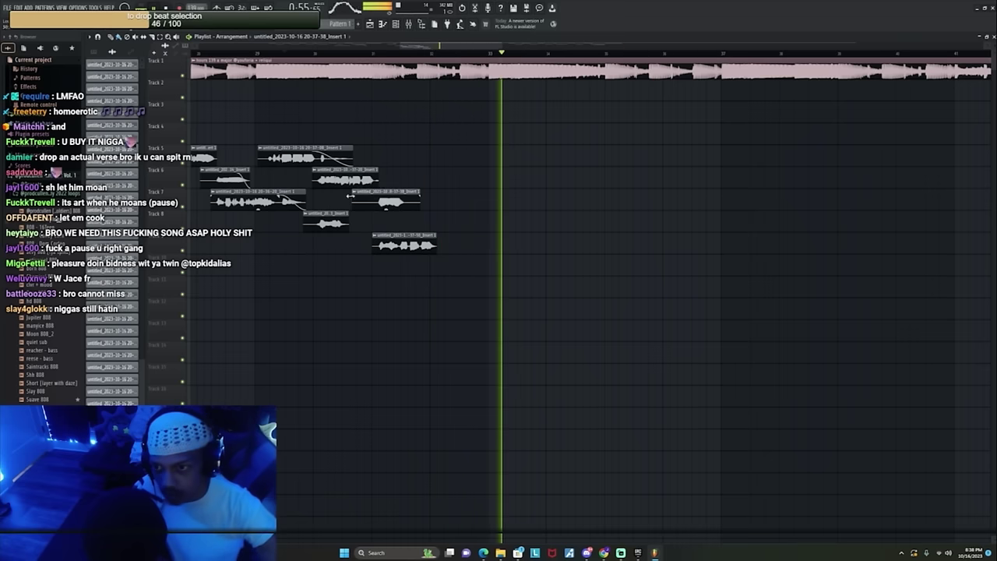
{"action": "left_click_drag", "start_coordinate": [401, 247], "coordinate": [402, 163]}
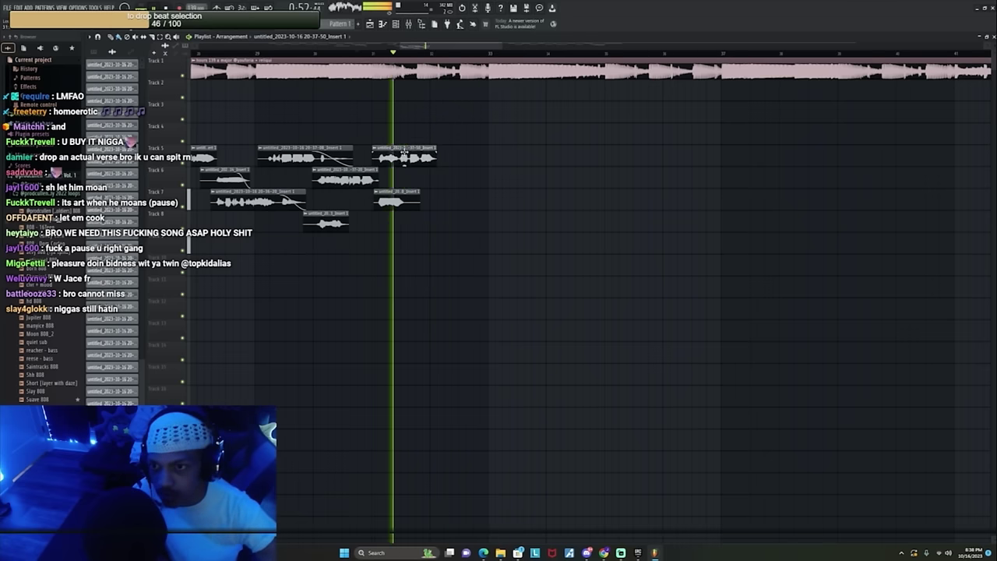
Step: Record a phrase with a faded end onto Track 6 at bar 32 and a follow-up onto Track 5 at bar 33, retaking the follow-up
{"action": "left_click", "coordinate": [374, 54]}
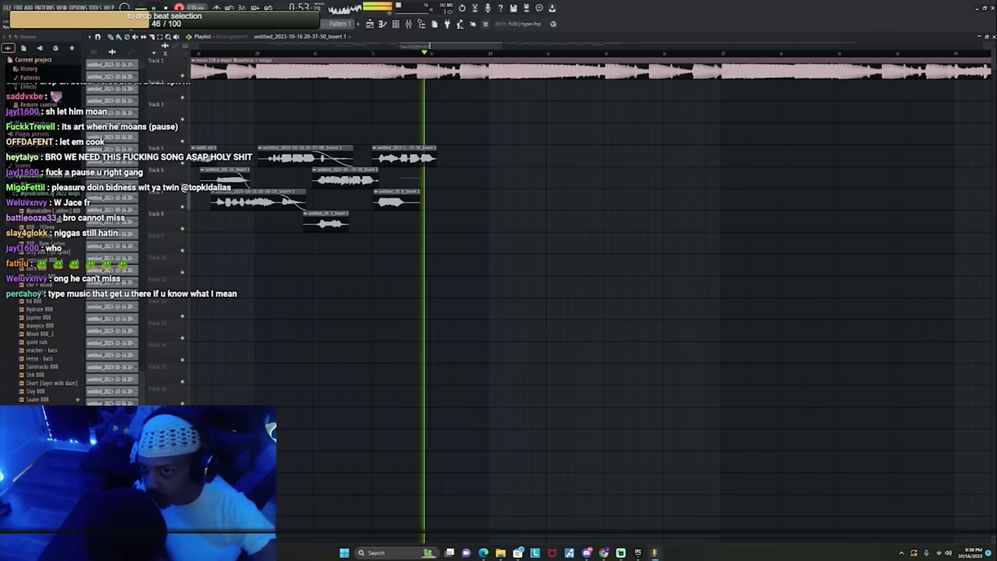
{"action": "left_click", "coordinate": [413, 60]}
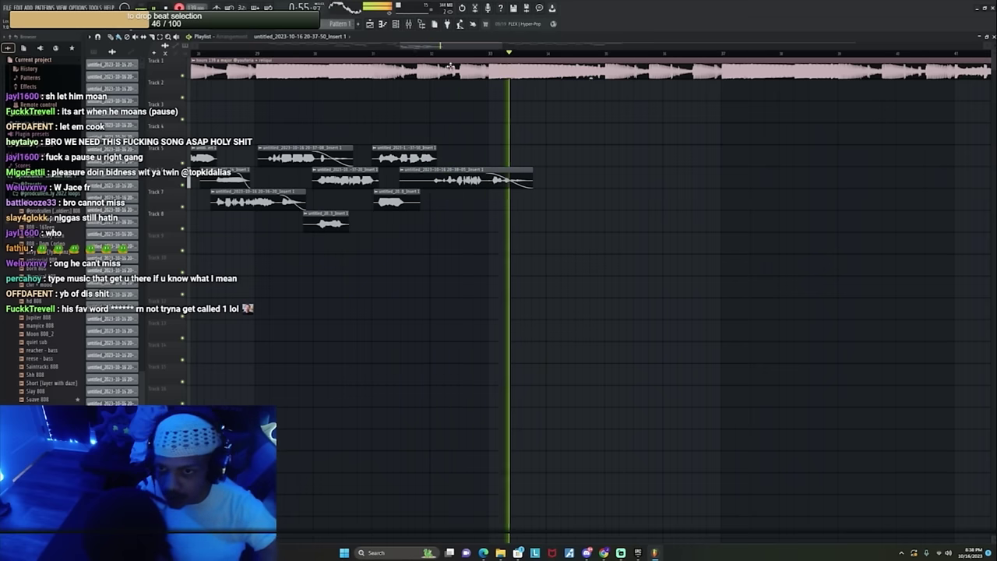
{"action": "left_click", "coordinate": [429, 58]}
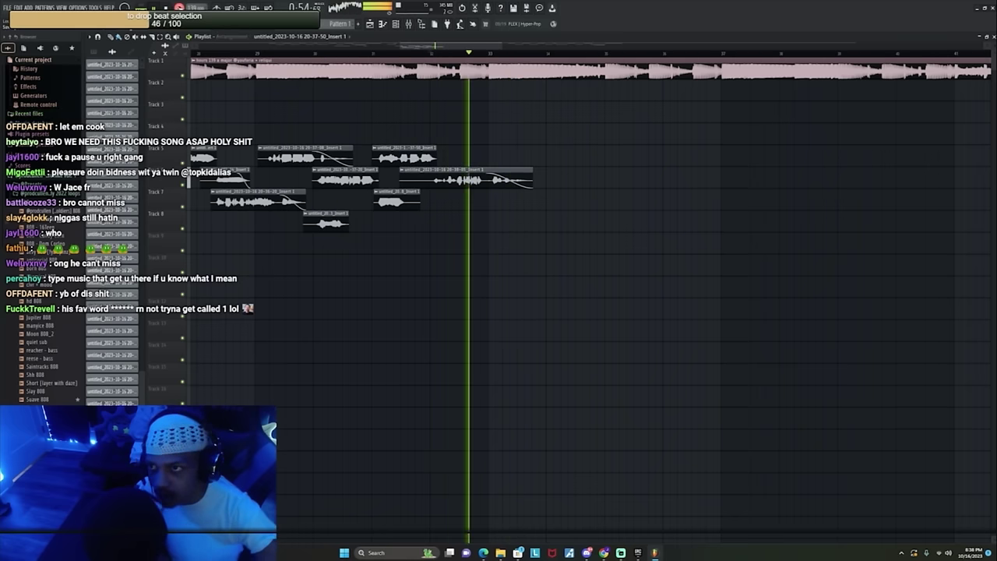
{"action": "left_click", "coordinate": [431, 52]}
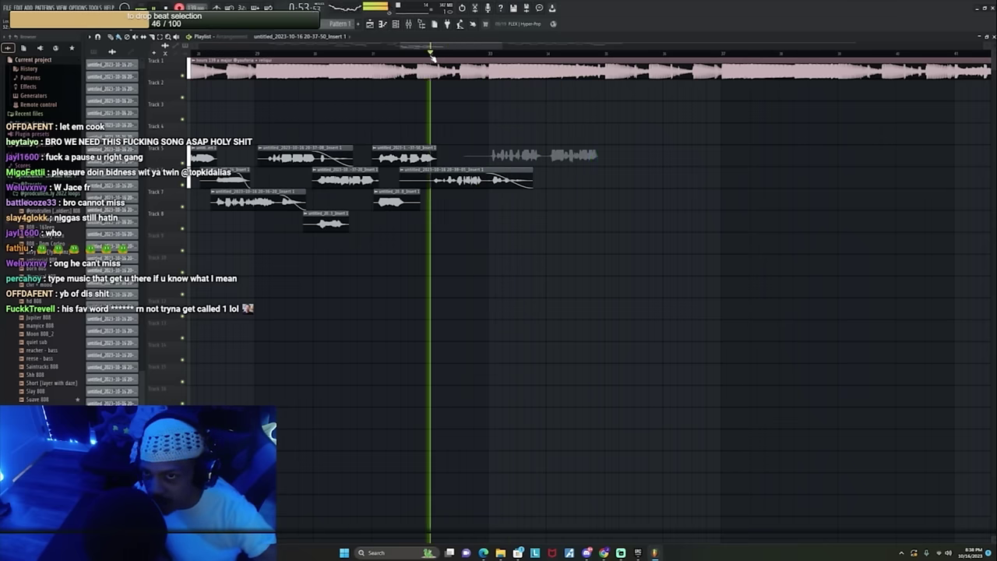
{"action": "right_click", "coordinate": [500, 154]}
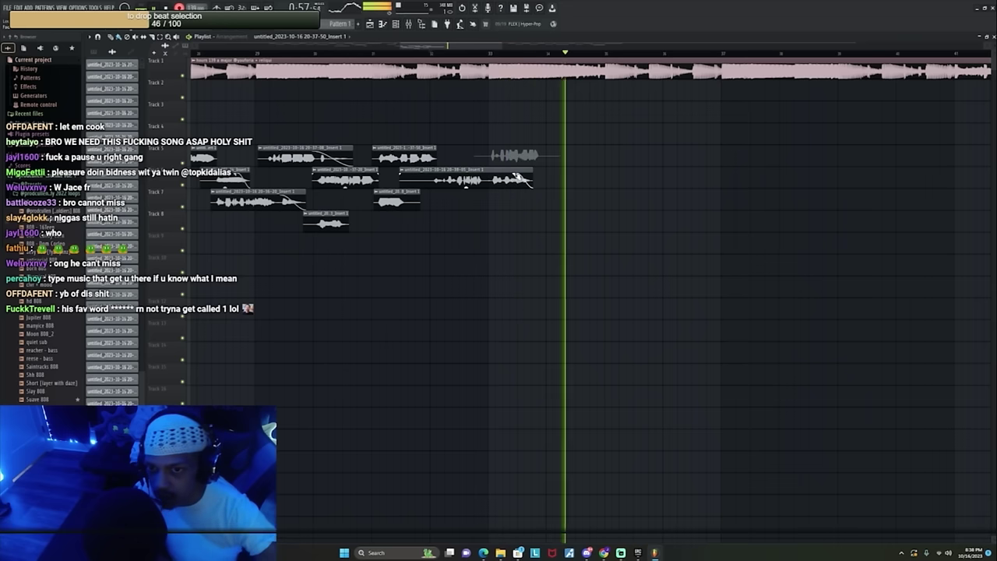
{"action": "key", "text": "space"}
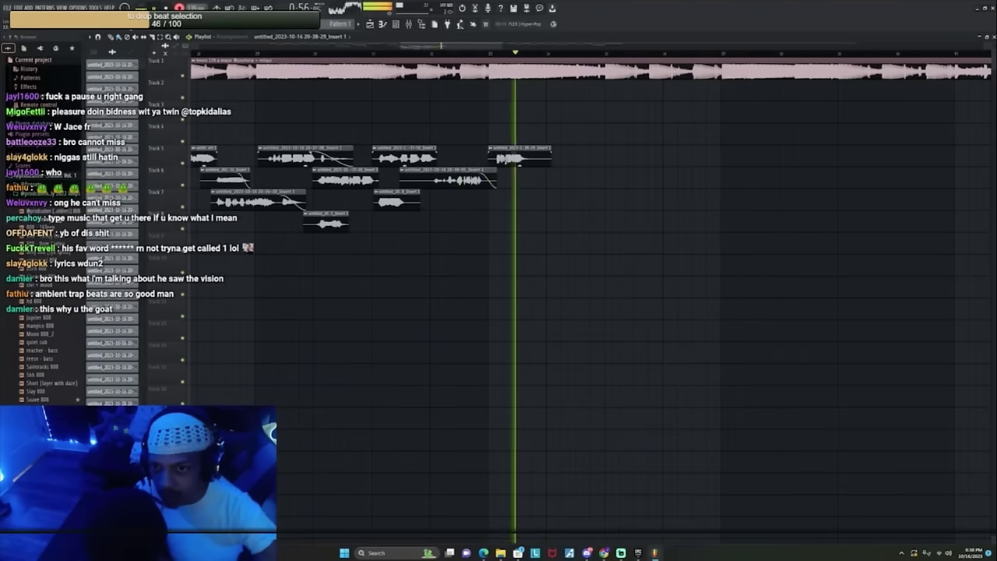
Step: Play back the phrases leading into bar 33 and nudge the bar 33 clip on Track 5 slightly earlier
{"action": "left_click", "coordinate": [408, 60]}
{"action": "scroll", "coordinate": [348, 50], "scroll_direction": "left", "scroll_amount": 1}
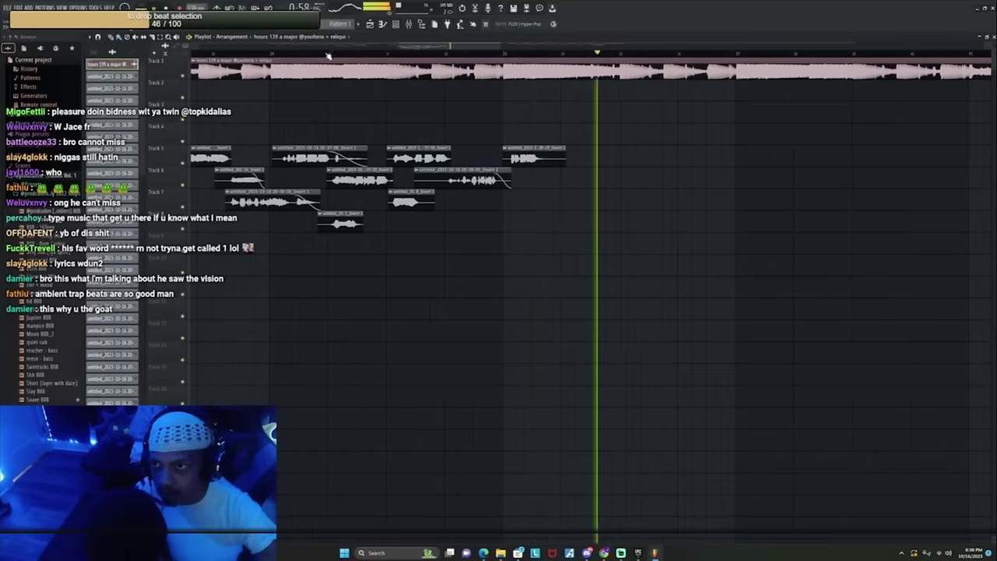
{"action": "left_click", "coordinate": [302, 50]}
{"action": "scroll", "coordinate": [508, 54], "scroll_direction": "up", "scroll_amount": 3}
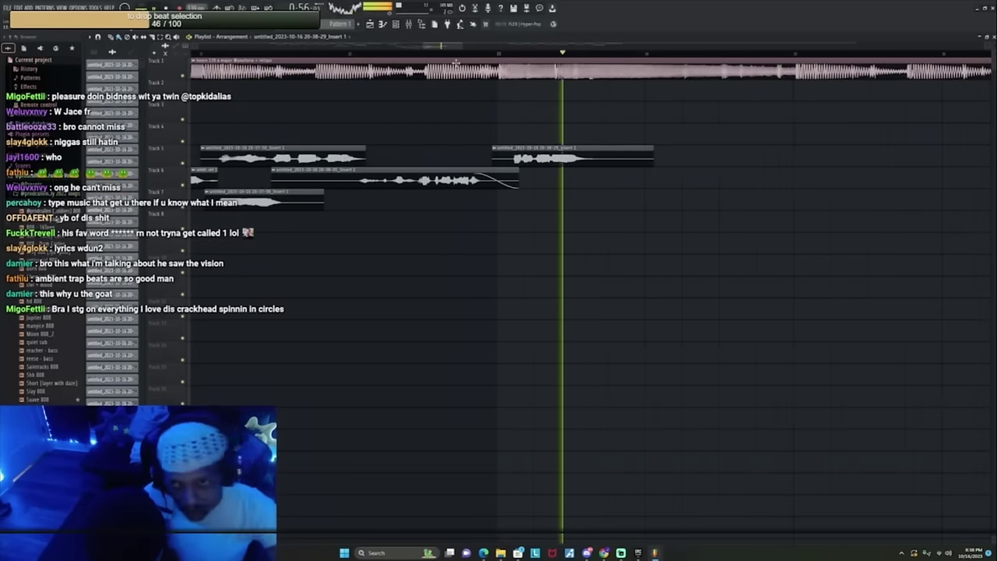
{"action": "scroll", "coordinate": [411, 53], "scroll_direction": "down", "scroll_amount": 2}
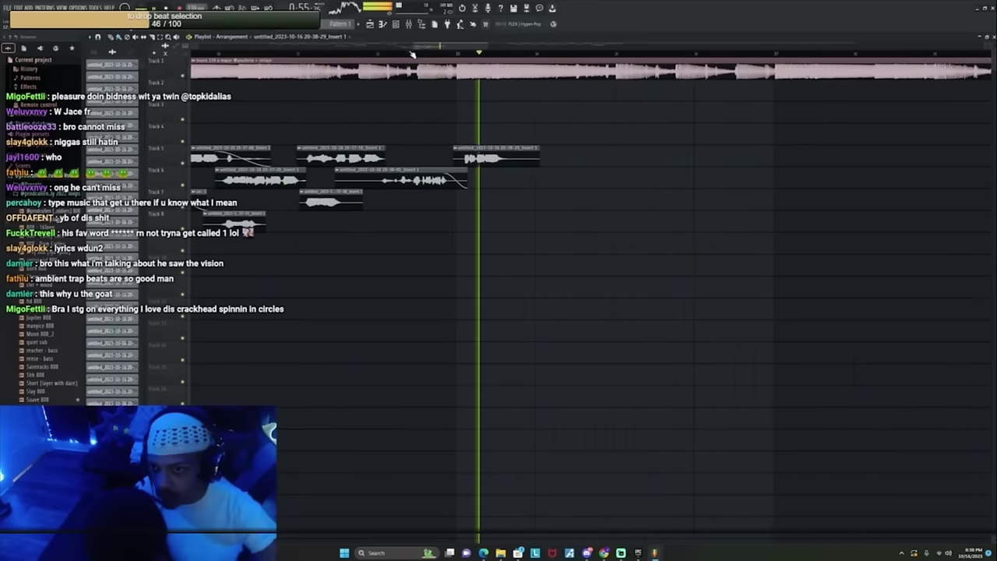
{"action": "scroll", "coordinate": [474, 139], "scroll_direction": "up", "scroll_amount": 2}
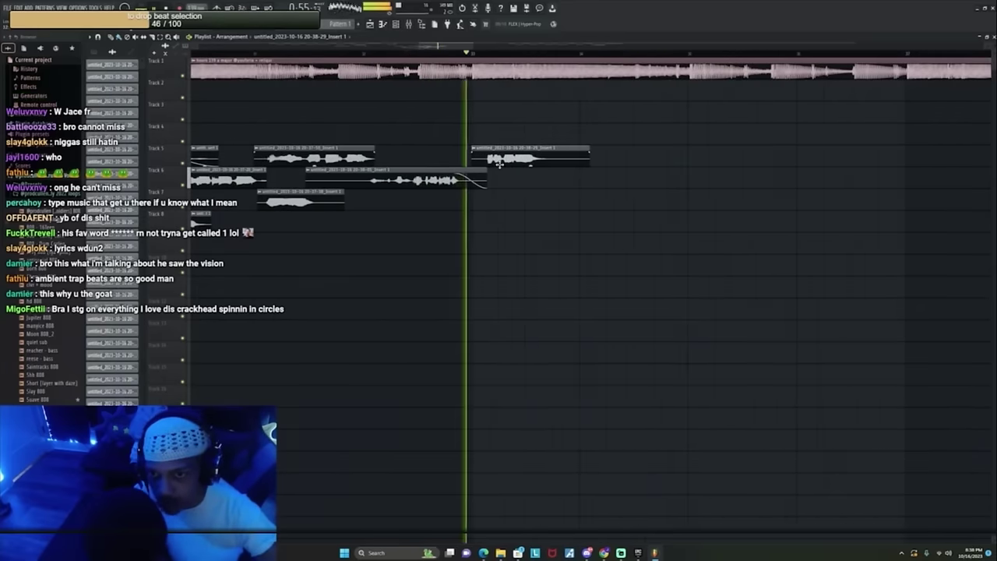
Step: Record a layer onto Track 7 at bar 33 and lower the gain of the Track 5 clip above it
{"action": "left_click", "coordinate": [413, 53]}
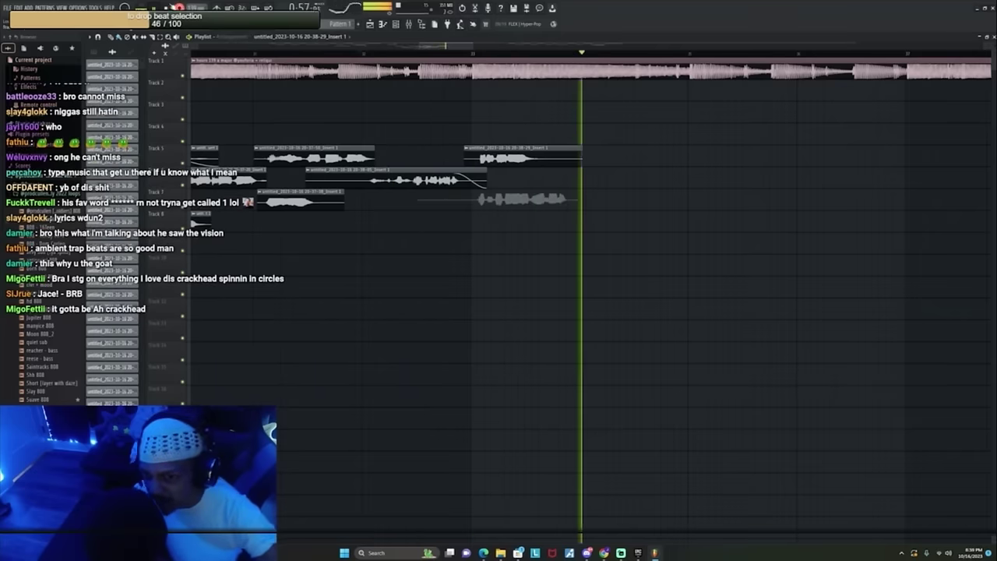
{"action": "left_click", "coordinate": [333, 53]}
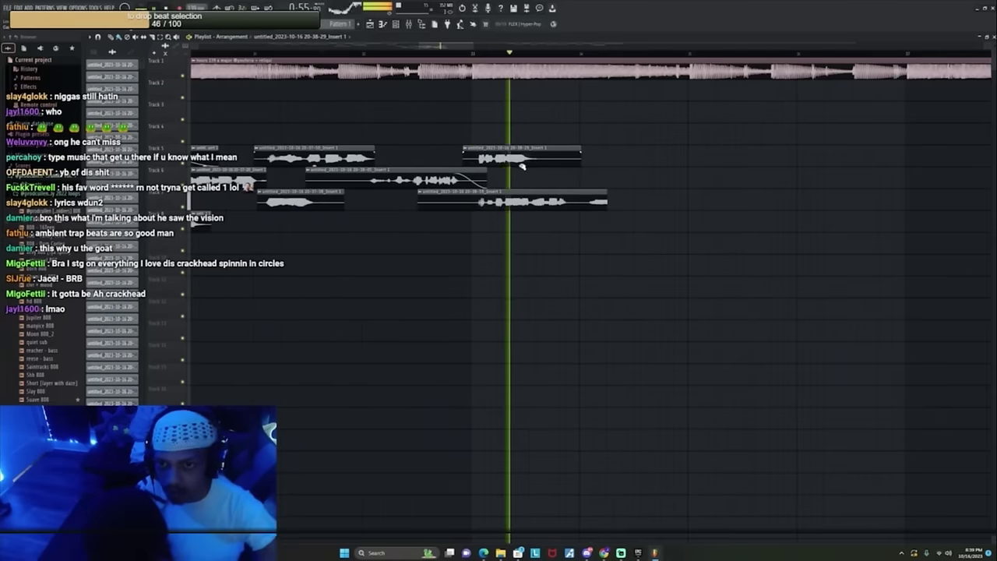
{"action": "left_click", "coordinate": [419, 53]}
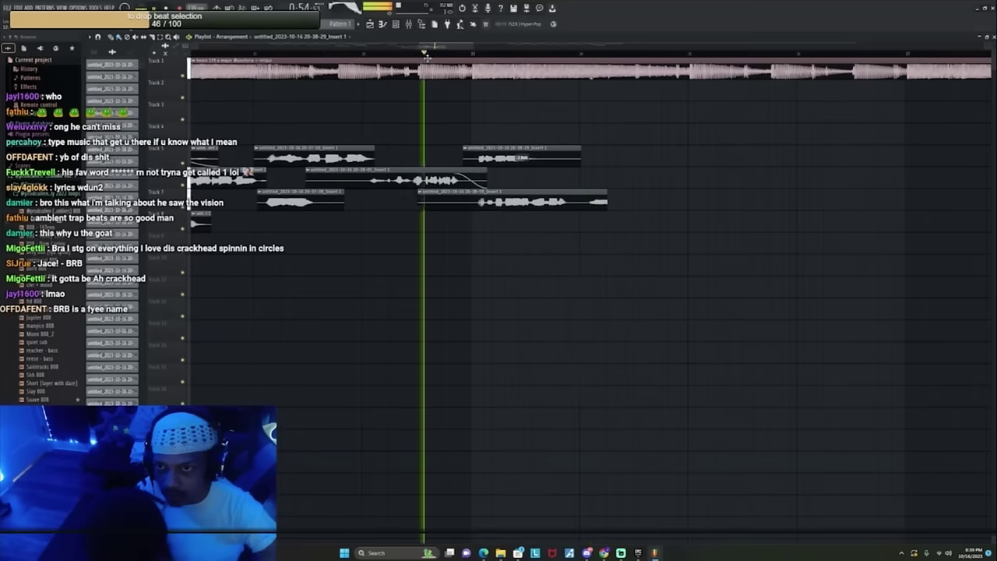
Step: Fine-tune the timing of the bar 33 clip on Track 5 in small shifts, checking its clip settings and playing it back
{"action": "double_click", "coordinate": [526, 152]}
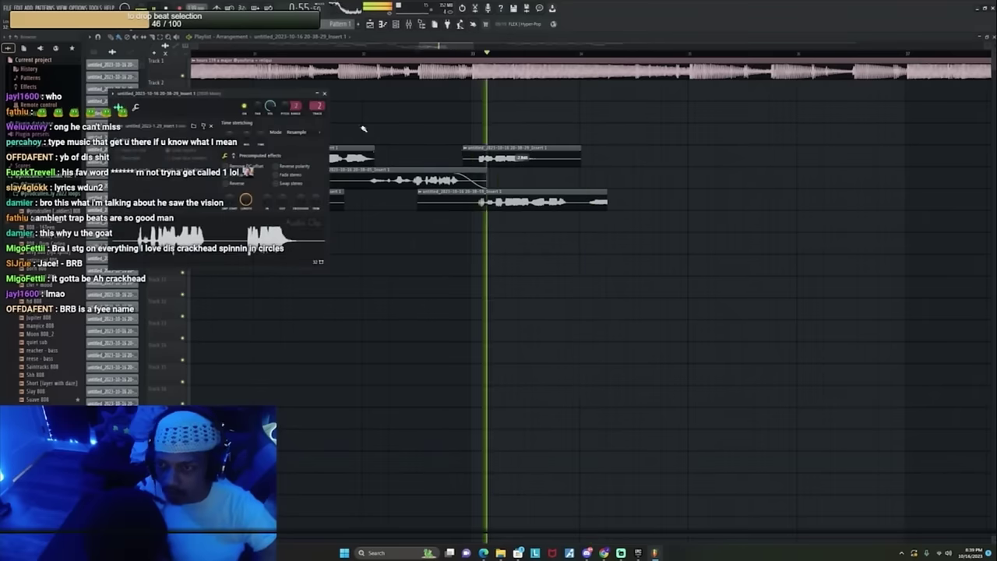
{"action": "left_click", "coordinate": [465, 53]}
{"action": "left_click_drag", "start_coordinate": [578, 146], "coordinate": [580, 145]}
{"action": "left_click", "coordinate": [448, 53]}
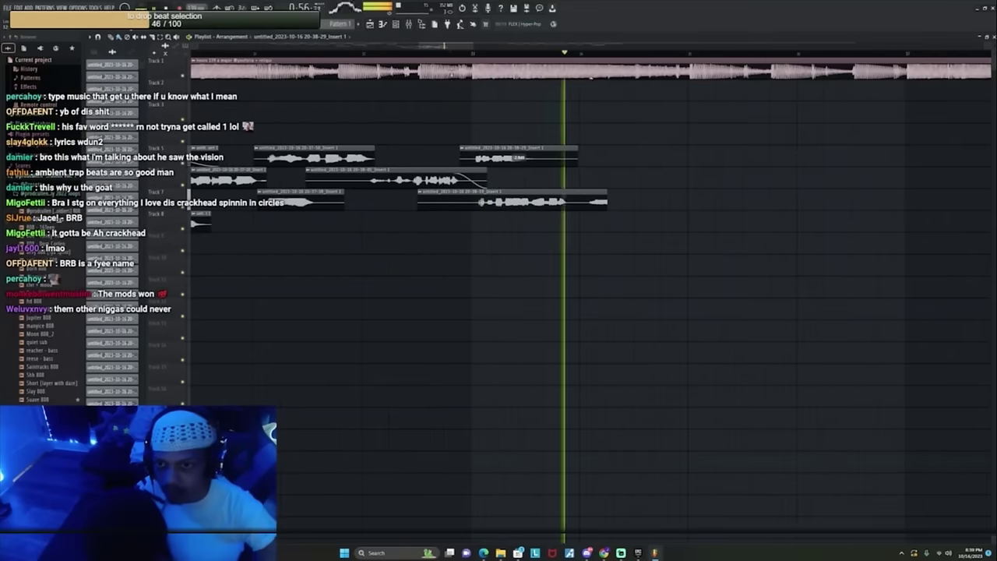
{"action": "double_click", "coordinate": [490, 159]}
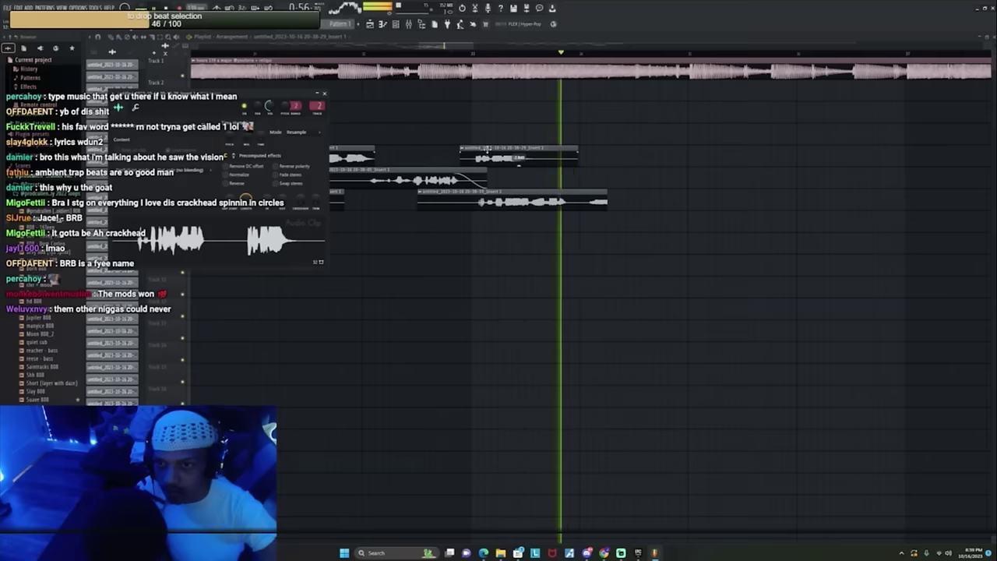
{"action": "left_click_drag", "start_coordinate": [487, 149], "coordinate": [489, 150]}
{"action": "left_click", "coordinate": [425, 53]}
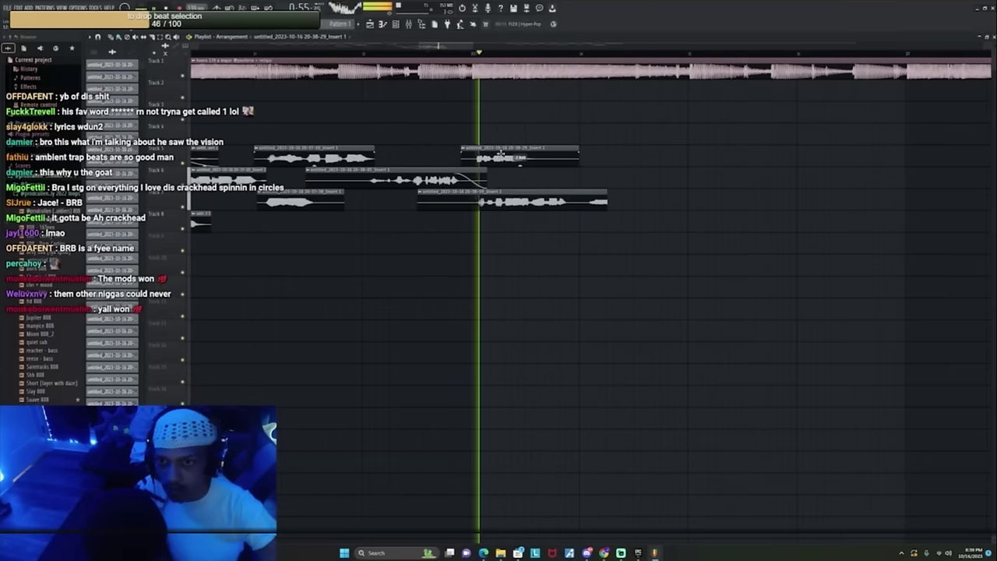
{"action": "double_click", "coordinate": [504, 158]}
{"action": "key", "text": "Escape"}
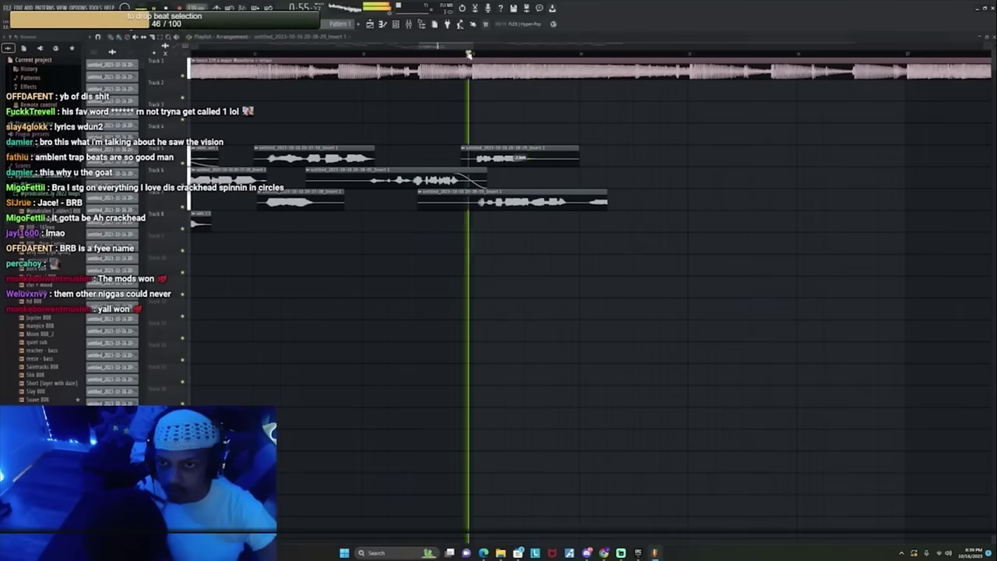
Step: Trim the end of the bar 33 clip on Track 5 and both ends of the Track 7 layer, and play back the section
{"action": "left_click_drag", "start_coordinate": [583, 158], "coordinate": [531, 154]}
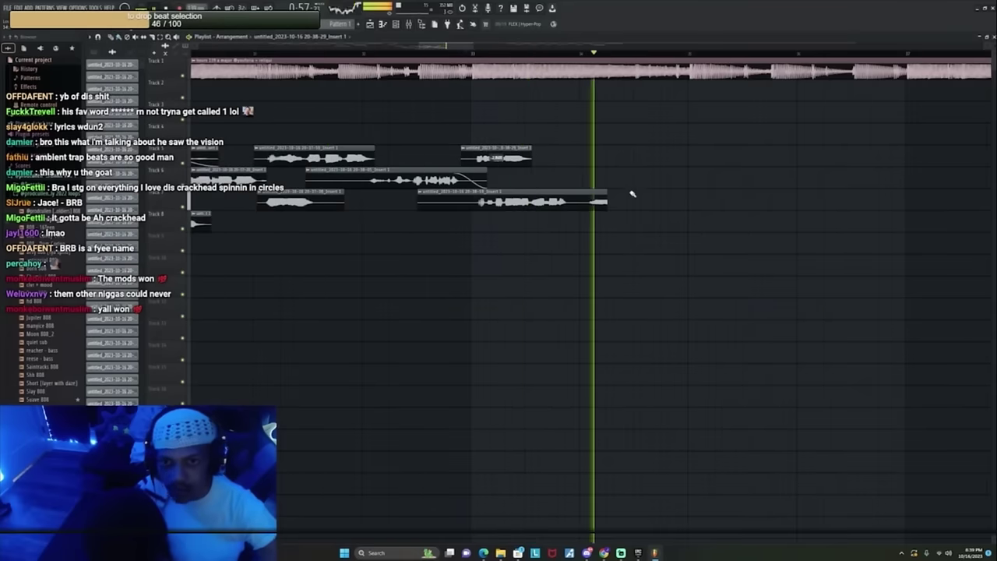
{"action": "left_click_drag", "start_coordinate": [607, 190], "coordinate": [559, 190]}
{"action": "left_click", "coordinate": [352, 53]}
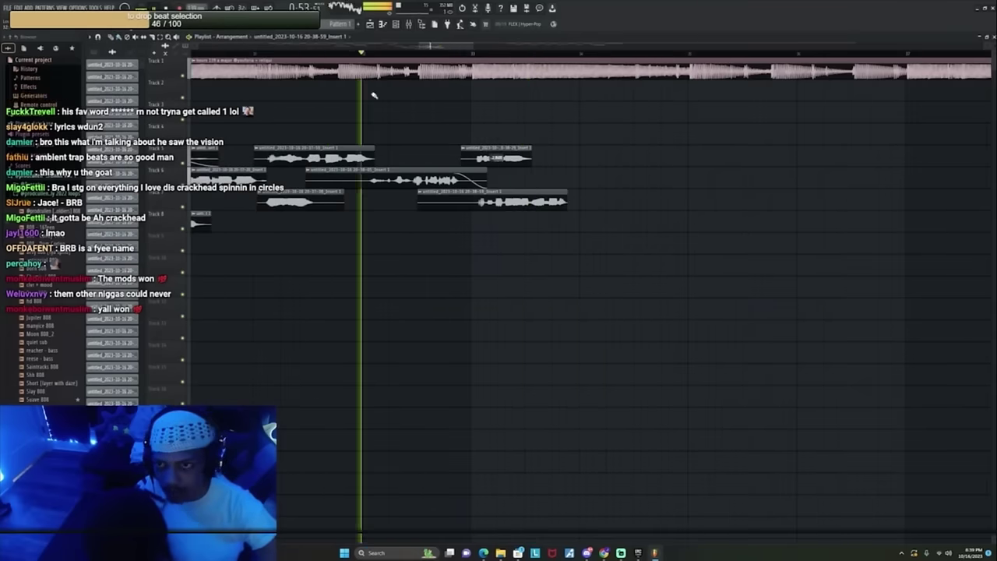
{"action": "scroll", "coordinate": [475, 52], "scroll_direction": "down", "scroll_amount": 5}
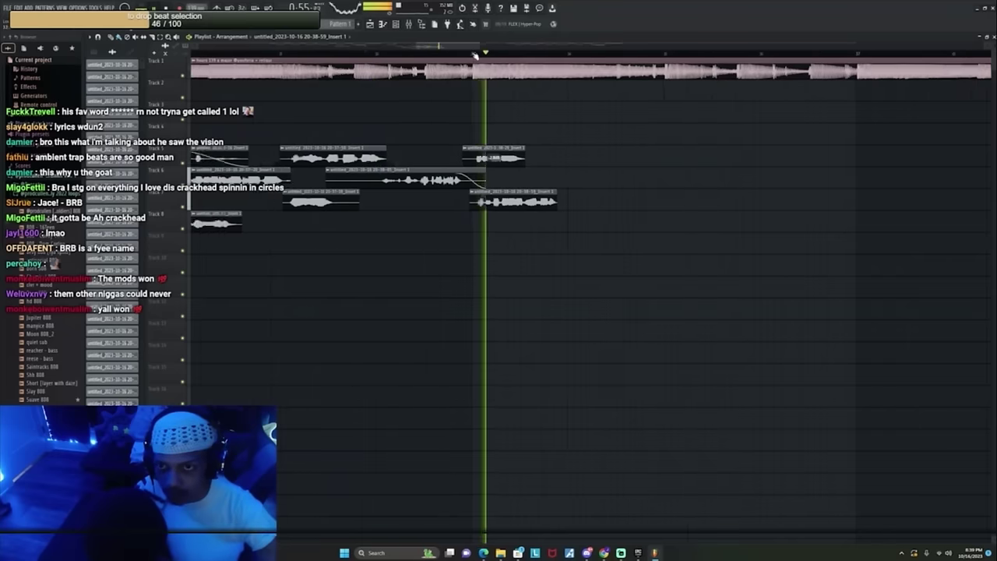
{"action": "scroll", "coordinate": [468, 58], "scroll_direction": "up", "scroll_amount": 3}
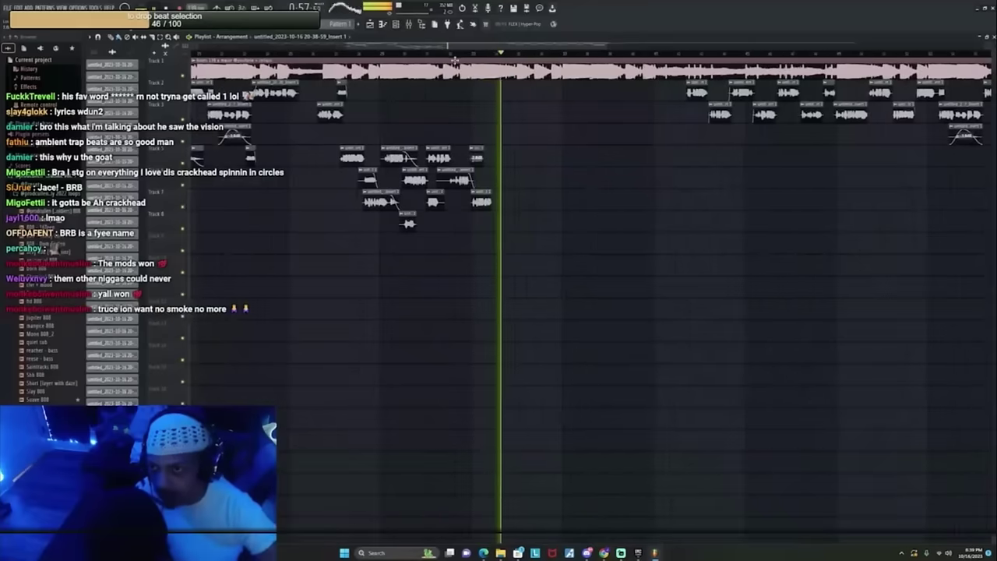
Step: Record a new phrase onto Track 5 at bar 34, redoing takes as needed, and repeat the trimmed clip at bar 35
{"action": "left_click_drag", "start_coordinate": [462, 46], "coordinate": [469, 46]}
{"action": "left_click", "coordinate": [452, 53]}
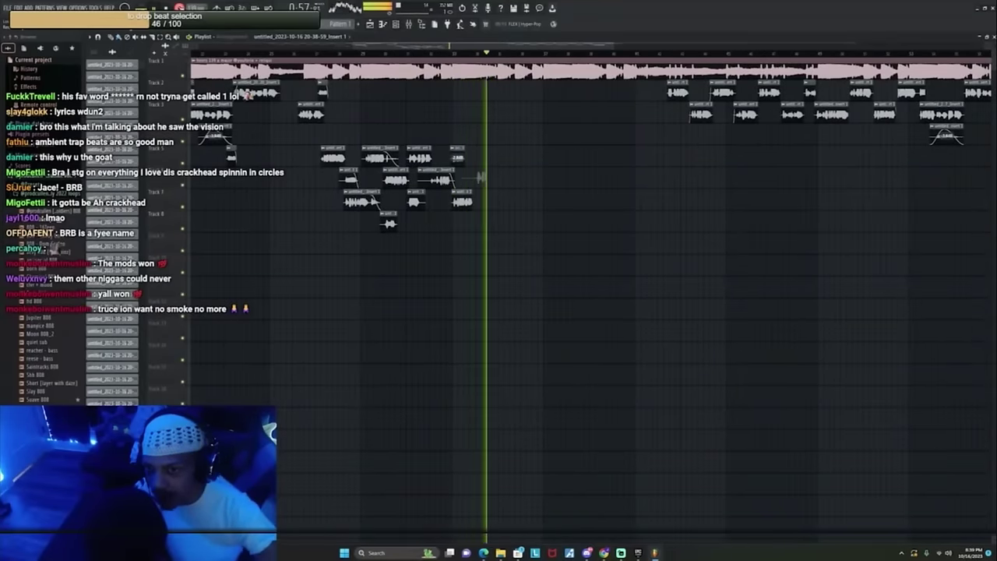
{"action": "scroll", "coordinate": [470, 56], "scroll_direction": "up", "scroll_amount": 3}
{"action": "left_click", "coordinate": [441, 50]}
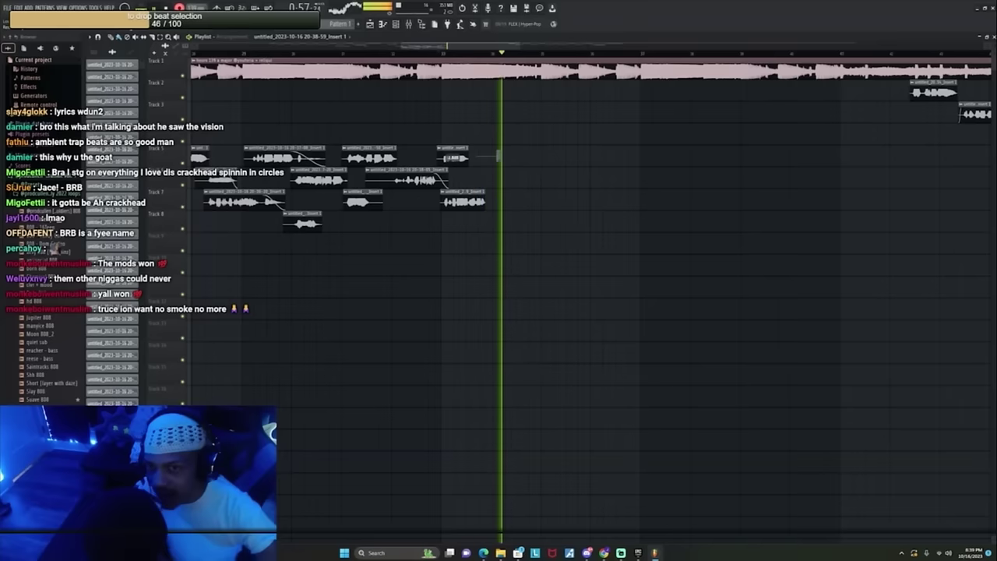
{"action": "left_click", "coordinate": [438, 49]}
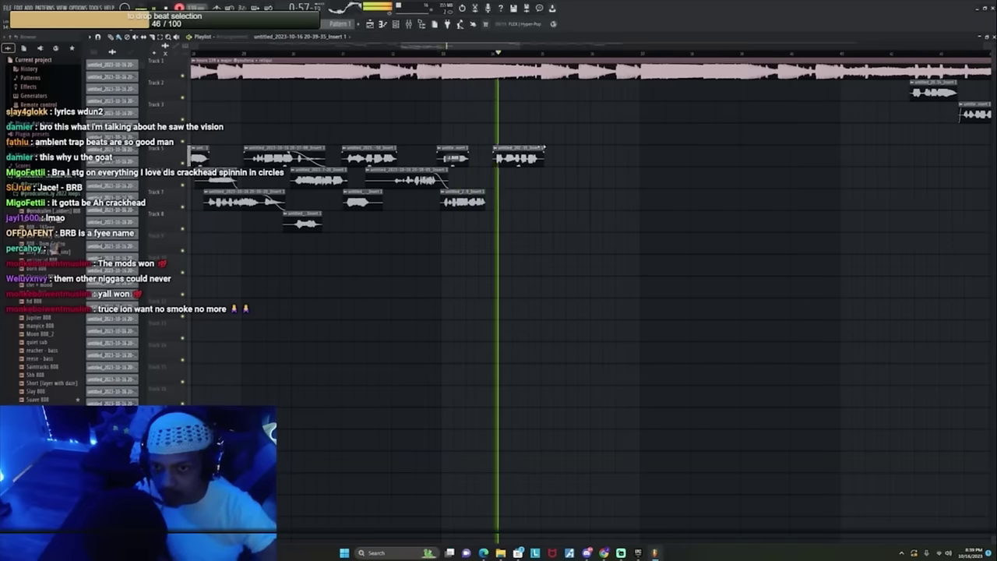
{"action": "left_click", "coordinate": [470, 53]}
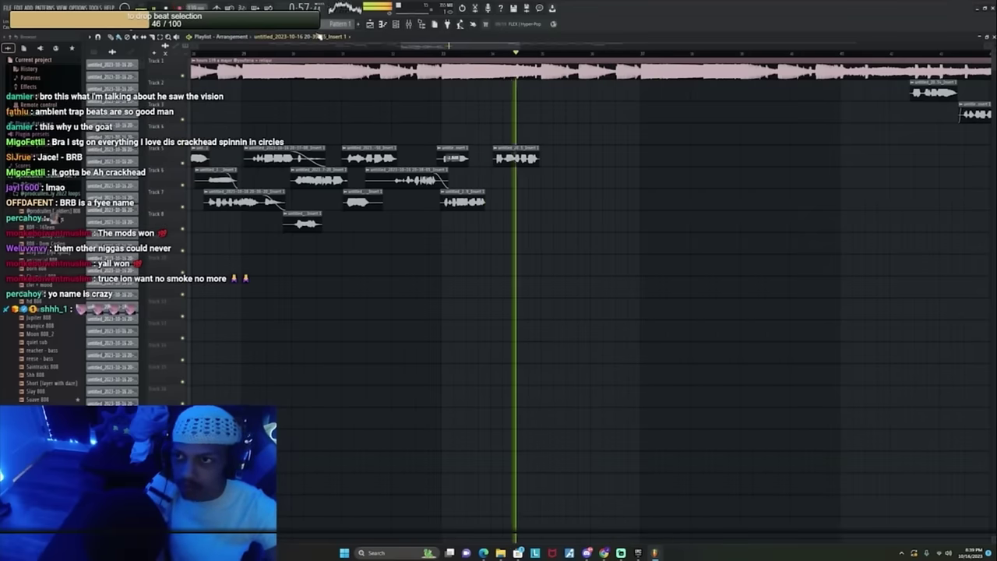
{"action": "left_click", "coordinate": [558, 159]}
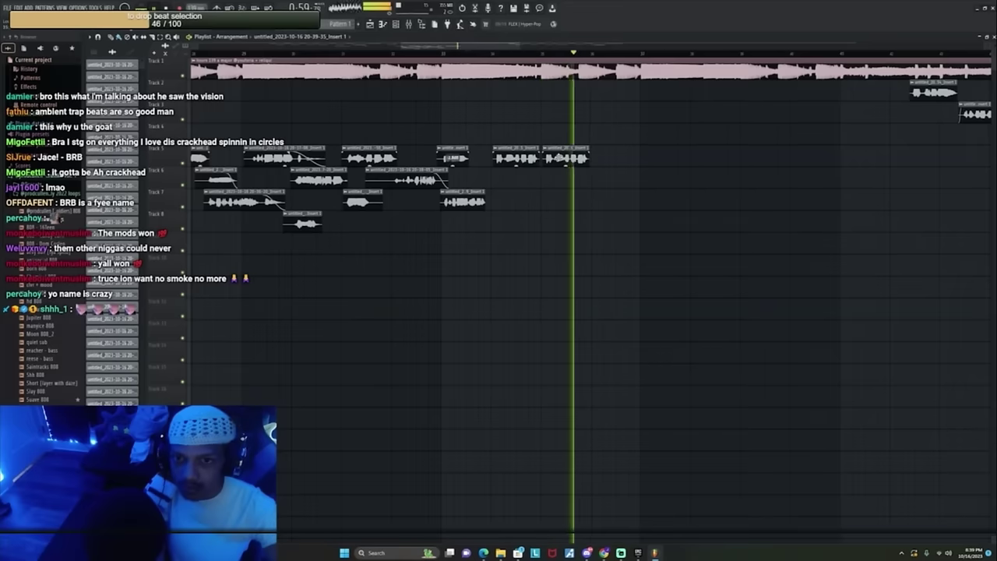
Step: Try a shortened clip on Track 6 at bar 36, shift it slightly later, play it back and remove it
{"action": "left_click_drag", "start_coordinate": [612, 172], "coordinate": [627, 174]}
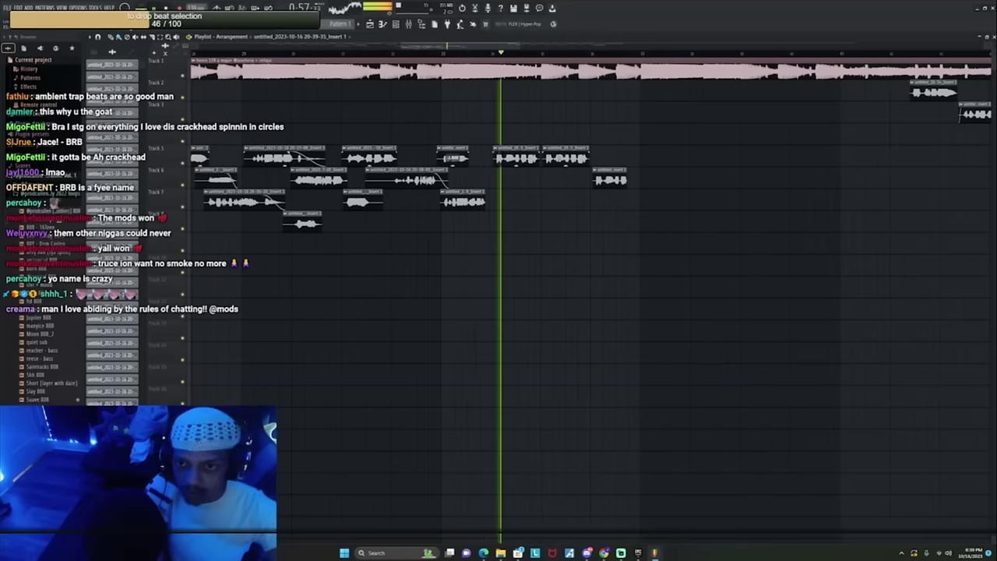
{"action": "mouse_move", "coordinate": [623, 178]}
{"action": "left_mouse_down"}
{"action": "mouse_move", "coordinate": [644, 179]}
{"action": "mouse_move", "coordinate": [645, 168]}
{"action": "mouse_move", "coordinate": [627, 169]}
{"action": "left_mouse_up"}
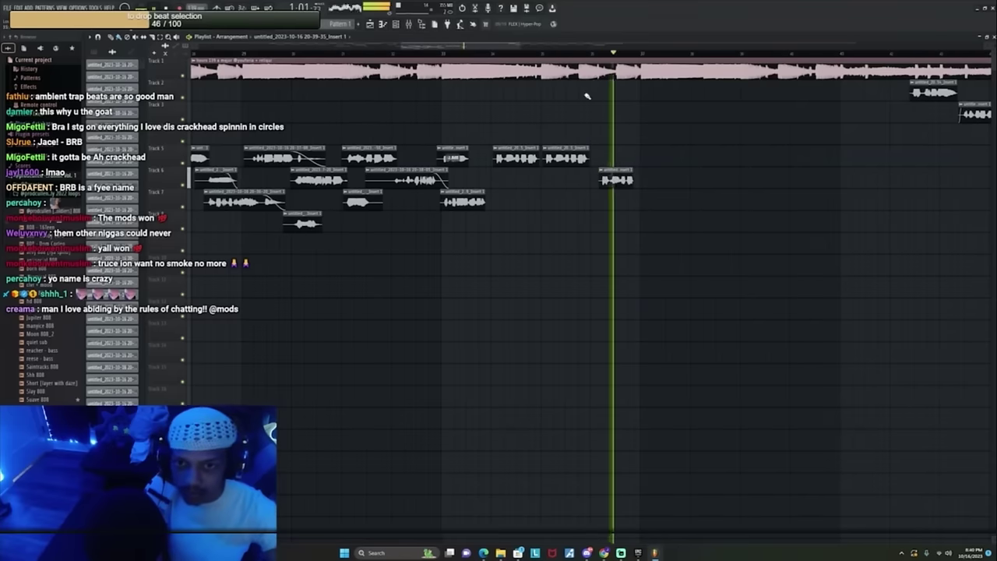
{"action": "left_click", "coordinate": [519, 54]}
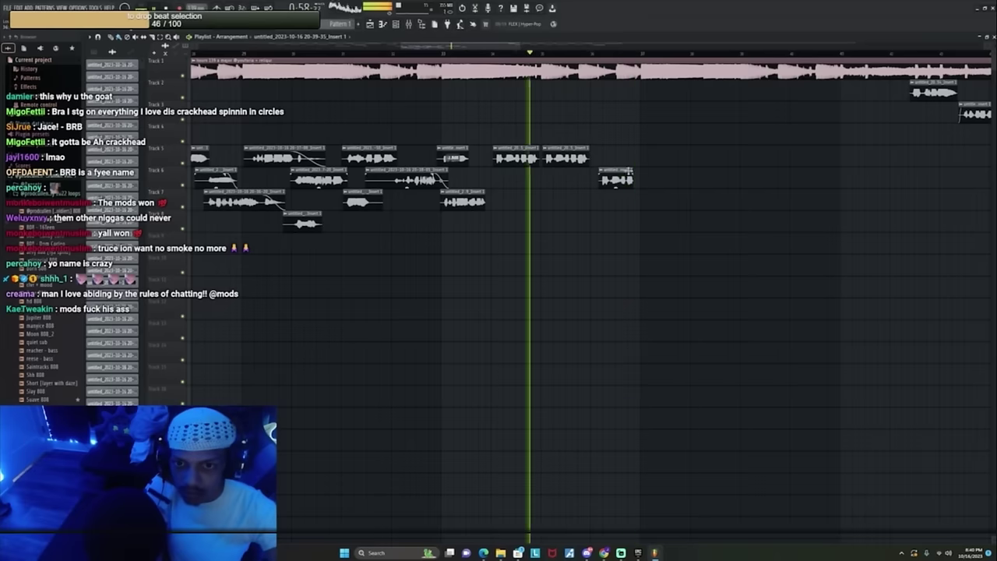
{"action": "right_click", "coordinate": [628, 172]}
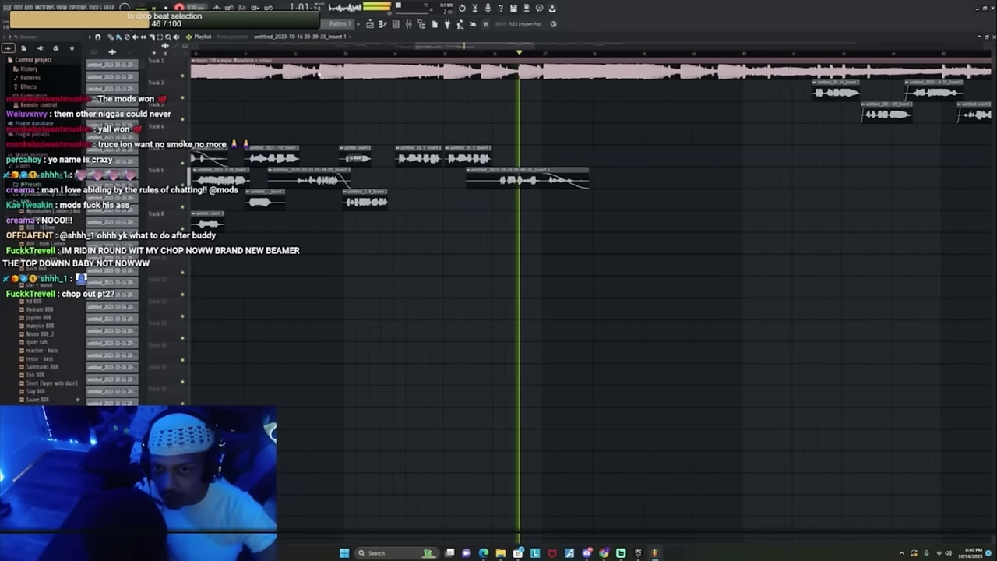
Step: Record a layer onto Track 7 at bar 36 and a follow-up phrase onto Track 5 at bar 37
{"action": "left_click", "coordinate": [470, 53]}
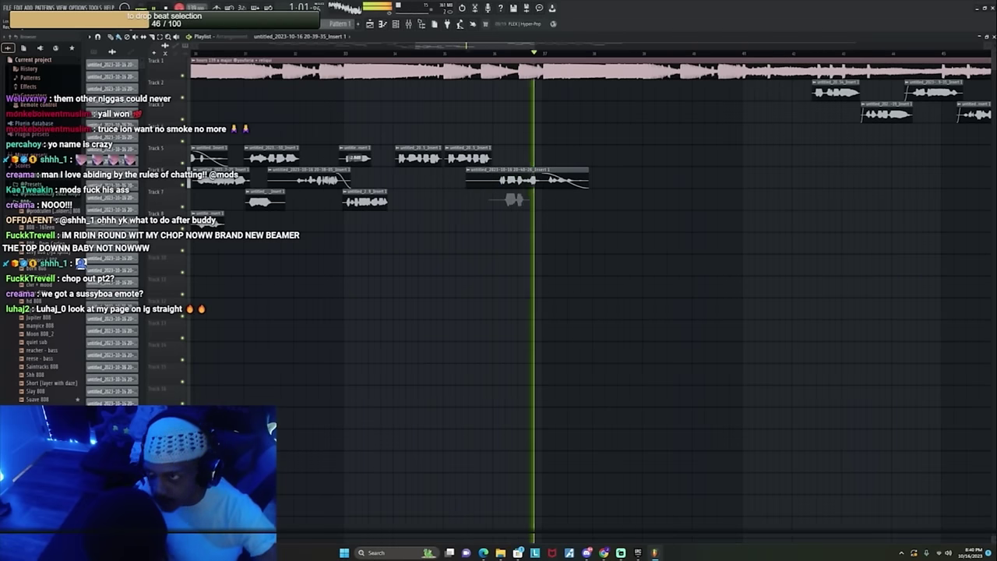
{"action": "key", "text": "r"}
{"action": "left_click", "coordinate": [489, 52]}
{"action": "right_click", "coordinate": [584, 149]}
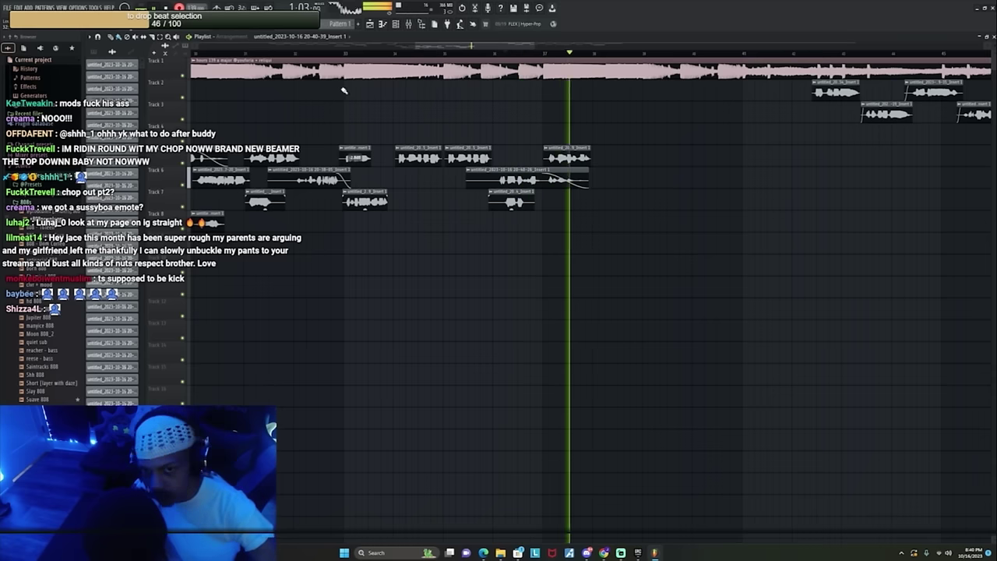
Step: Record a phrase onto Track 7 around bar 38 and trim both ends of the clip
{"action": "left_click", "coordinate": [536, 57]}
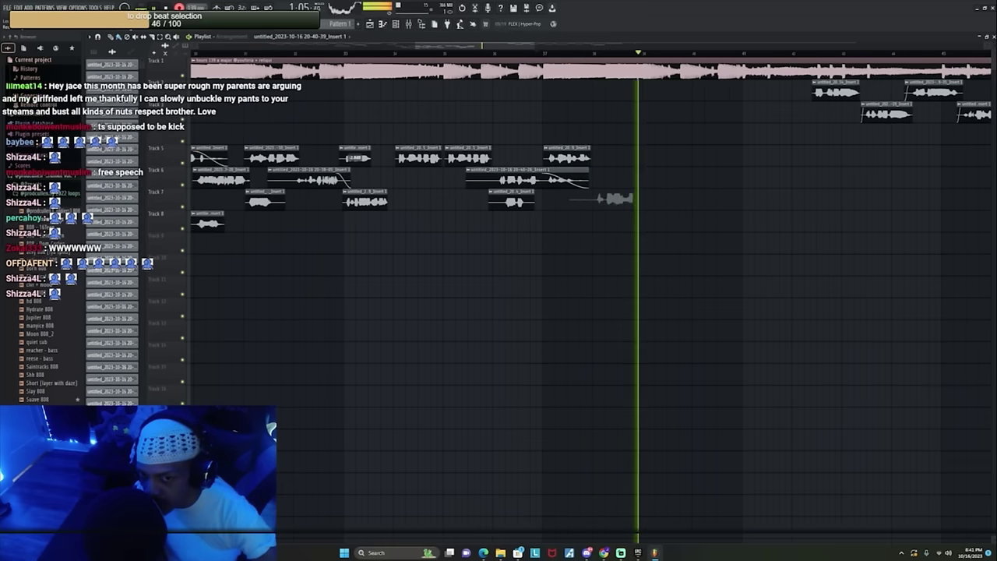
{"action": "left_click", "coordinate": [587, 57]}
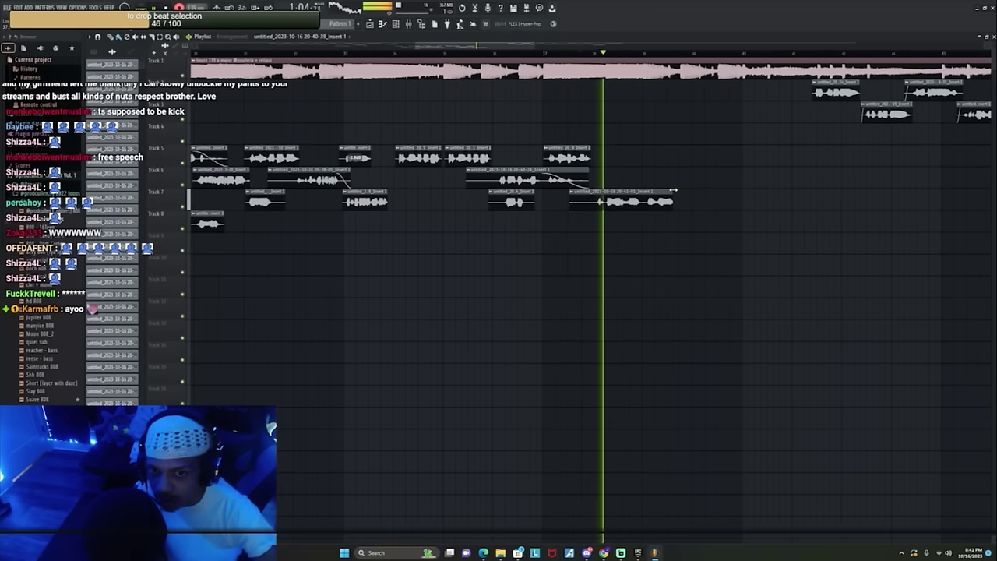
{"action": "left_click_drag", "start_coordinate": [672, 191], "coordinate": [646, 191]}
{"action": "right_click", "coordinate": [640, 194]}
Step: Record phrases on Tracks 5 and 6 at bars 39 and 40, trim the Track 5 clip's end and play them back
{"action": "left_click", "coordinate": [538, 56]}
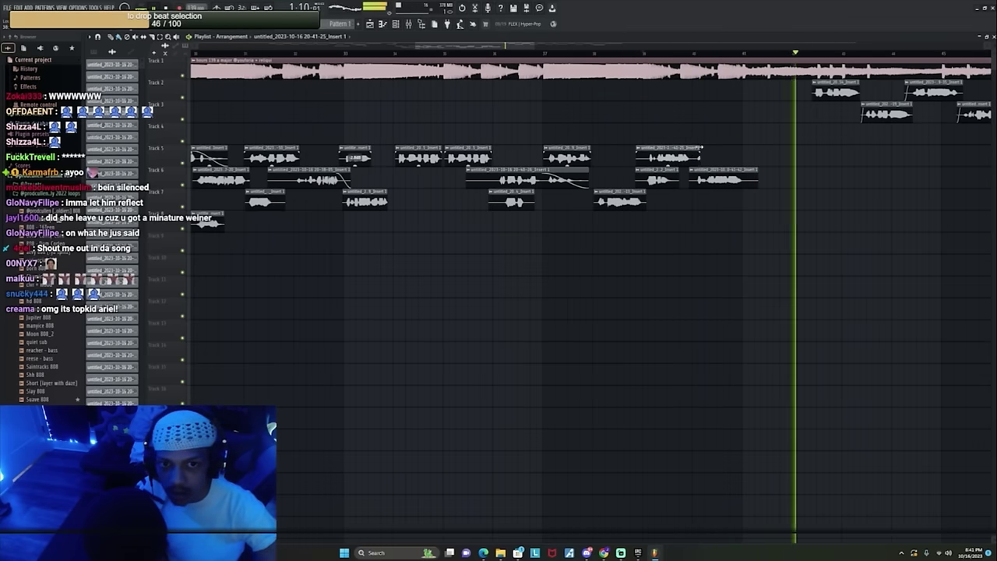
{"action": "left_click", "coordinate": [630, 54]}
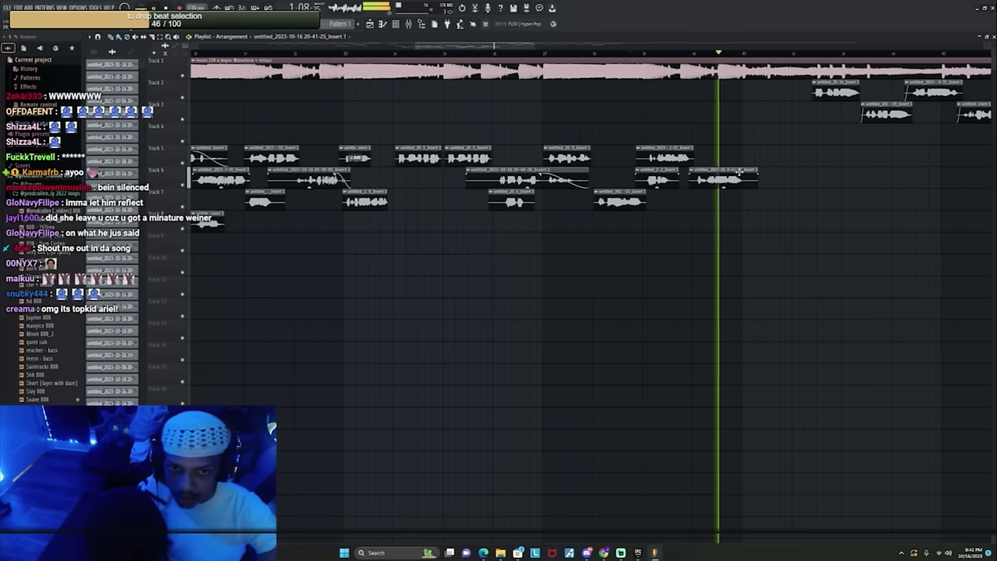
Step: Copy the bar 40 phrase repeatedly across Tracks 6, 7 and 8, one copy per bar from bar 42 to bar 50
{"action": "mouse_move", "coordinate": [727, 178]}
{"action": "left_mouse_down", "text": "shift"}
{"action": "mouse_move", "coordinate": [886, 189]}
{"action": "mouse_move", "coordinate": [877, 207]}
{"action": "mouse_move", "coordinate": [926, 186]}
{"action": "mouse_move", "coordinate": [923, 175]}
{"action": "left_mouse_up", "text": "shift"}
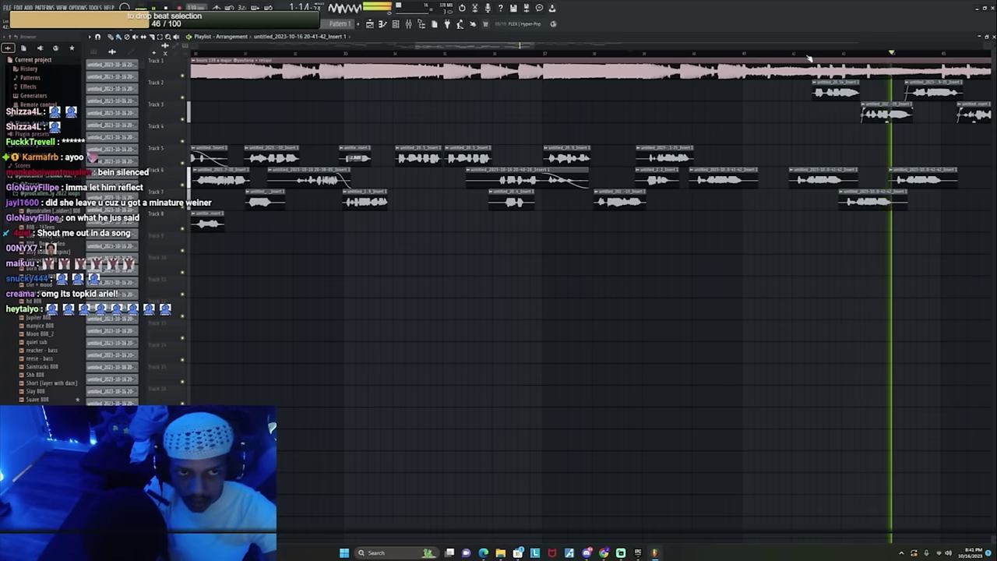
{"action": "scroll", "coordinate": [809, 56], "scroll_direction": "down", "scroll_amount": 5}
{"action": "left_click_drag", "start_coordinate": [848, 167], "coordinate": [782, 208], "text": "ctrl"}
{"action": "mouse_move", "coordinate": [784, 186]}
{"action": "left_mouse_down", "text": "shift"}
{"action": "mouse_move", "coordinate": [806, 186]}
{"action": "mouse_move", "coordinate": [823, 210]}
{"action": "left_mouse_up", "text": "shift"}
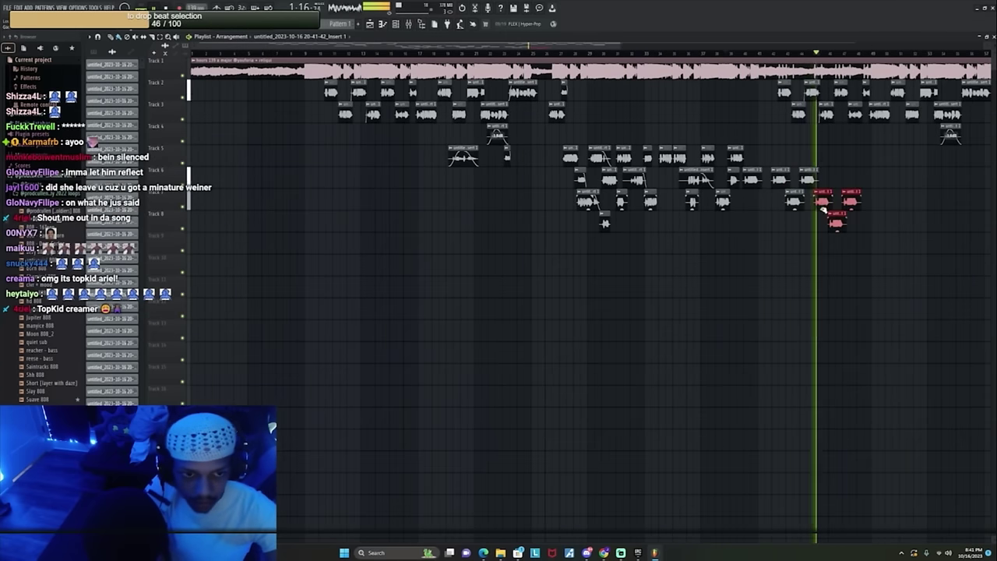
{"action": "left_click_drag", "start_coordinate": [877, 191], "coordinate": [868, 175]}
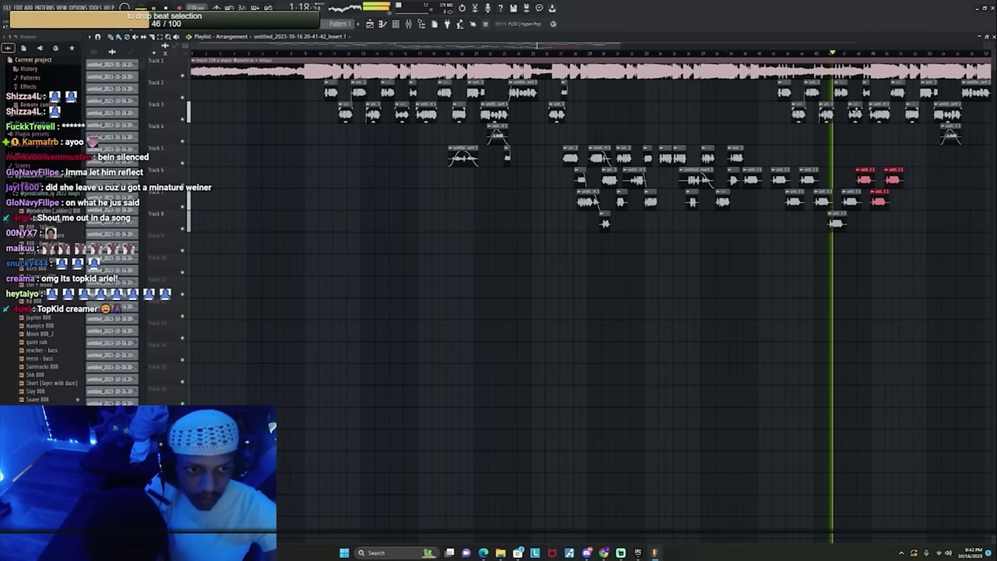
Step: Mute the last two phrase copies, at bar 49 on Track 7 and bar 50 on Track 6
{"action": "scroll", "coordinate": [849, 53], "scroll_direction": "down", "scroll_amount": 3}
{"action": "left_click", "coordinate": [798, 171]}
{"action": "right_click", "coordinate": [801, 176]}
{"action": "right_click", "coordinate": [793, 198]}
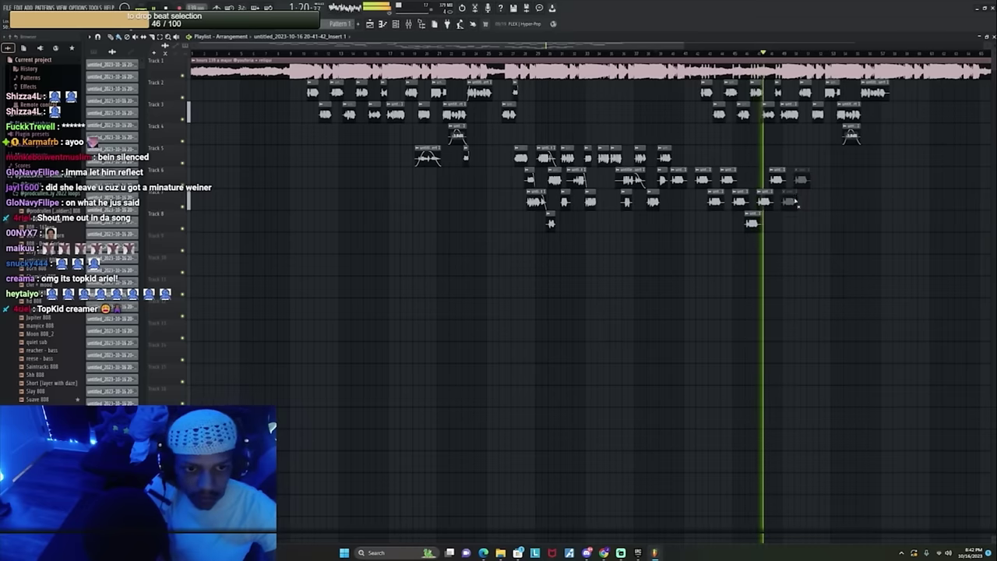
Step: Place the full verse clips on Tracks 4 to 6 from bar 50 and delete the leftover verse clips on Tracks 2 and 3
{"action": "left_click_drag", "start_coordinate": [913, 86], "coordinate": [805, 147]}
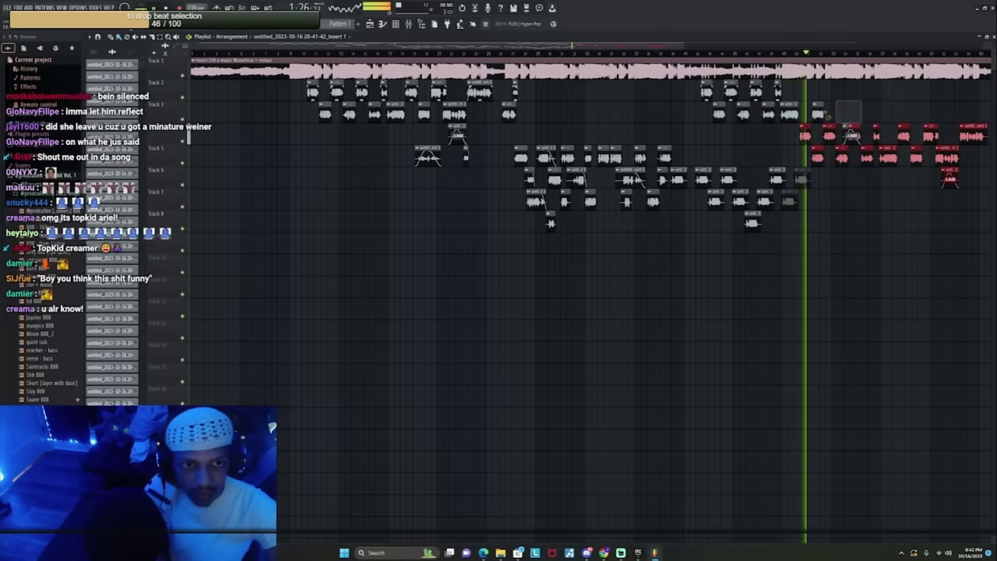
{"action": "right_click", "coordinate": [820, 115]}
{"action": "scroll", "coordinate": [819, 56], "scroll_direction": "down", "scroll_amount": 2}
{"action": "key", "text": "ctrl+d"}
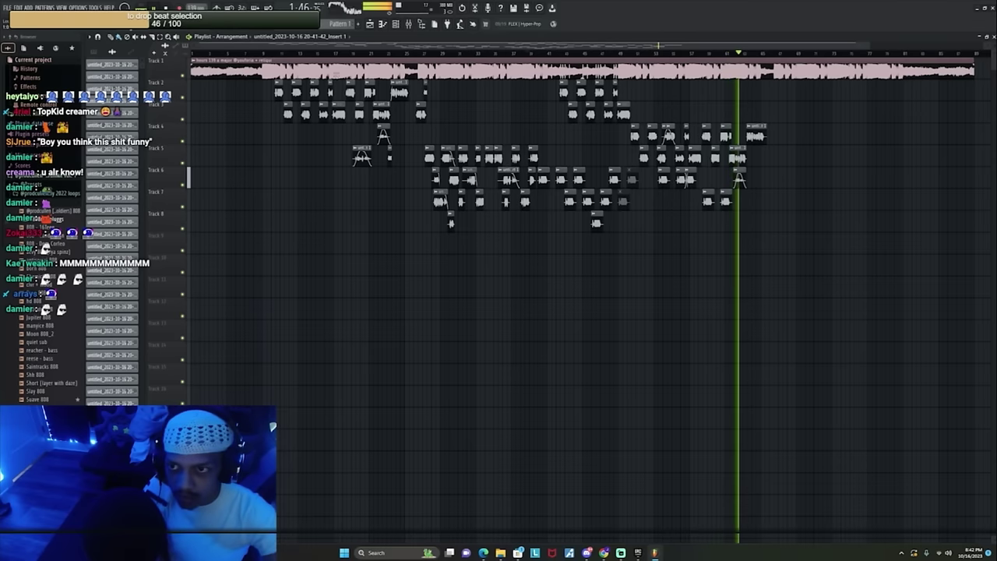
Step: Copy the faded Track 5 clip from bar 19 onto Track 8 at bar 59 and play back the section
{"action": "left_click", "coordinate": [358, 54]}
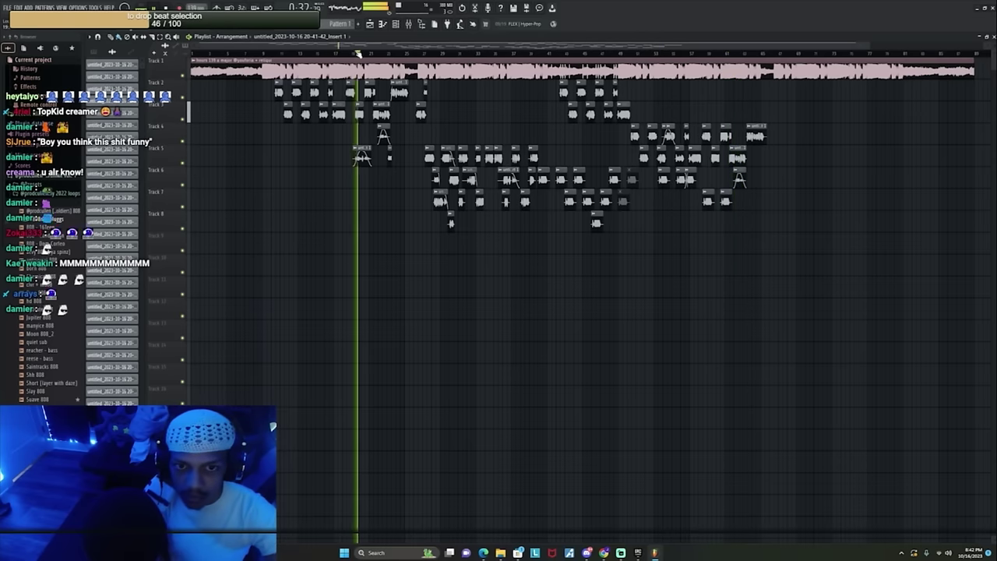
{"action": "scroll", "coordinate": [357, 54], "scroll_direction": "up", "scroll_amount": 2}
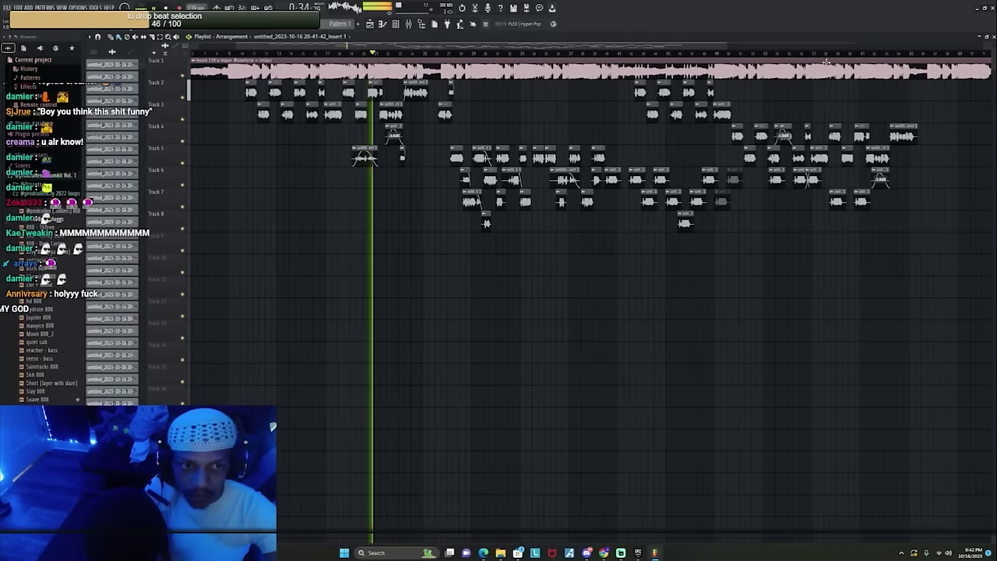
{"action": "left_click", "coordinate": [827, 57]}
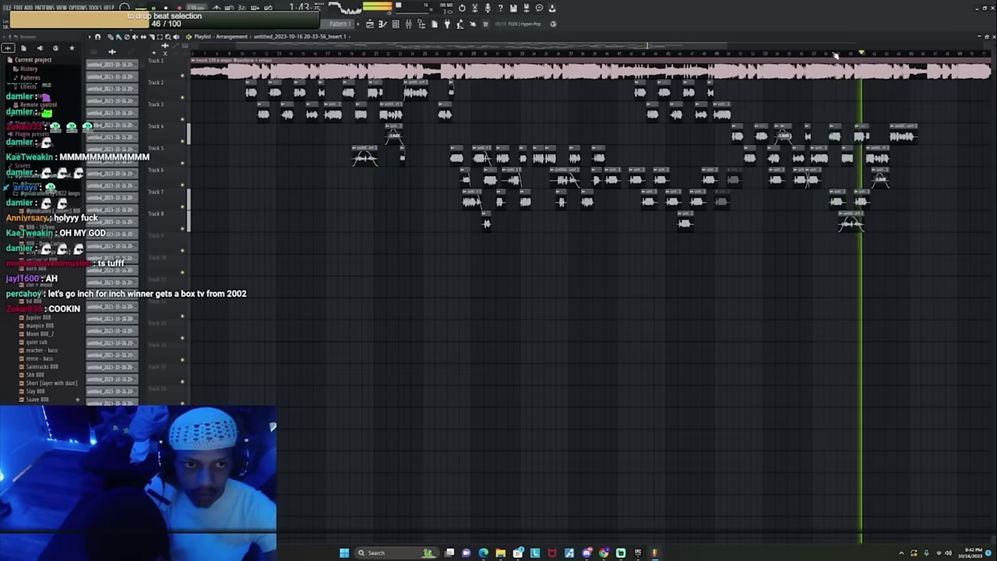
{"action": "scroll", "coordinate": [835, 54], "scroll_direction": "up", "scroll_amount": 4}
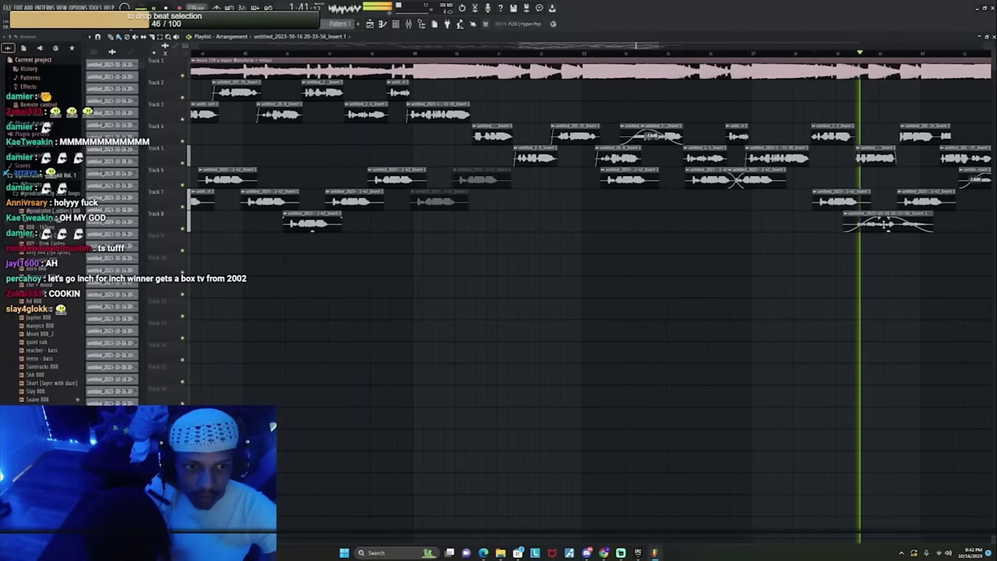
{"action": "scroll", "coordinate": [718, 56], "scroll_direction": "down", "scroll_amount": 2}
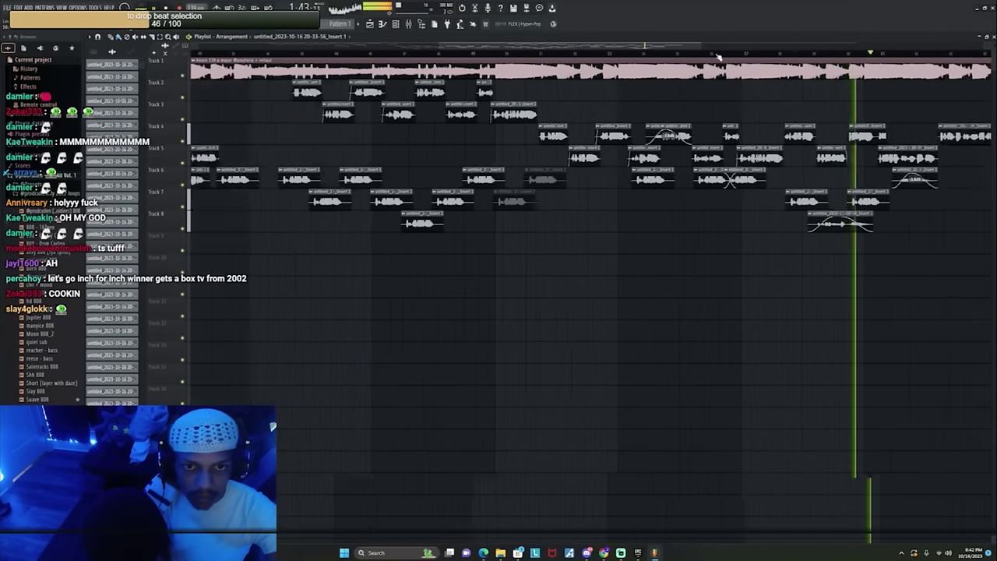
{"action": "scroll", "coordinate": [719, 56], "scroll_direction": "down", "scroll_amount": 3}
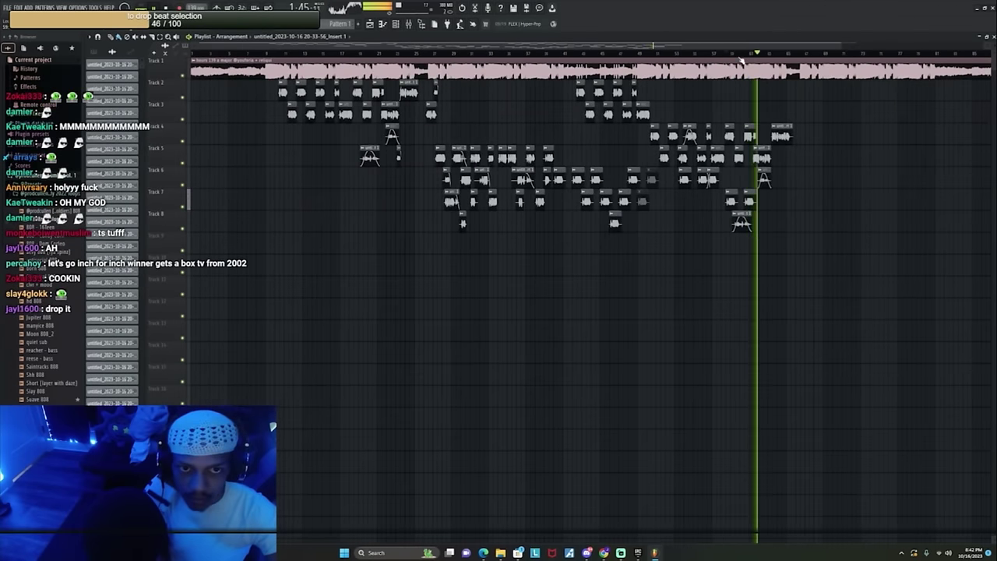
Step: Duplicate the repeated phrase clips from Tracks 6 to 8 so the copies start at bar 65, and clear the selection
{"action": "scroll", "coordinate": [742, 60], "scroll_direction": "up", "scroll_amount": 2}
{"action": "left_click_drag", "start_coordinate": [423, 167], "coordinate": [537, 242]}
{"action": "key", "text": "ctrl+b"}
{"action": "left_click_drag", "start_coordinate": [565, 193], "coordinate": [832, 178]}
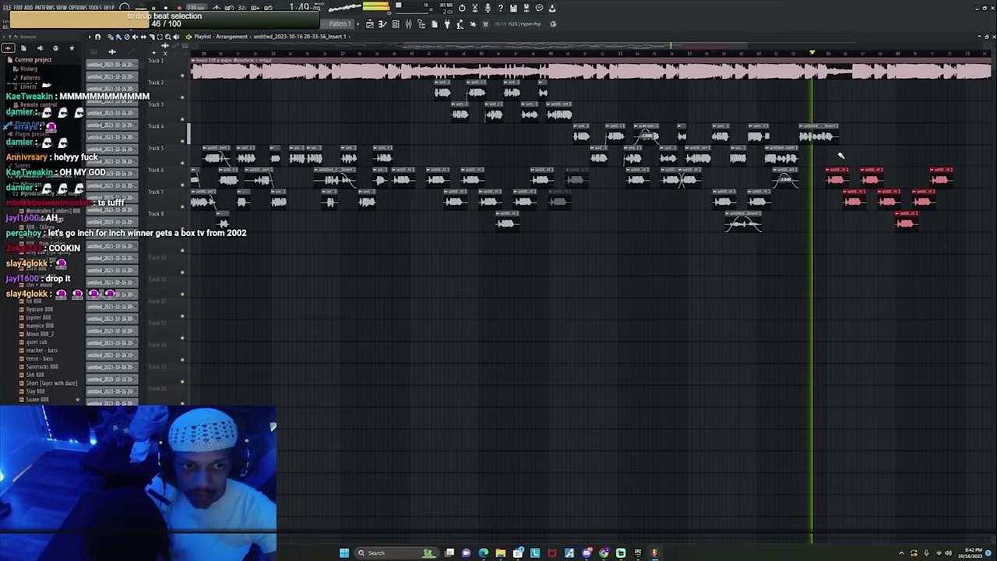
{"action": "key", "text": "ctrl+d"}
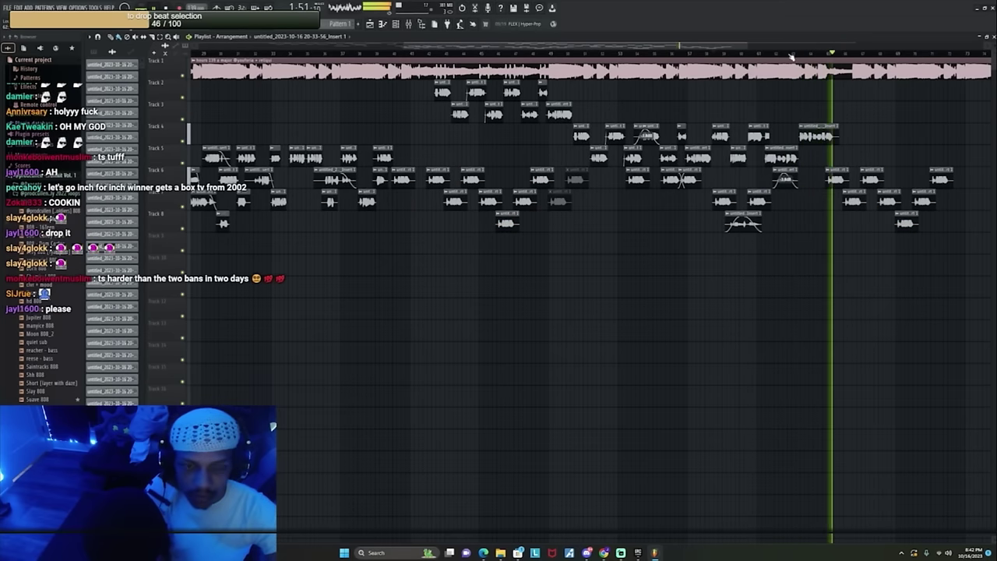
Step: Add a phrase copy on Track 7 at bar 64 and remove the copies at bar 67 on Track 6 and bar 70 on Track 7
{"action": "scroll", "coordinate": [775, 55], "scroll_direction": "down", "scroll_amount": 3}
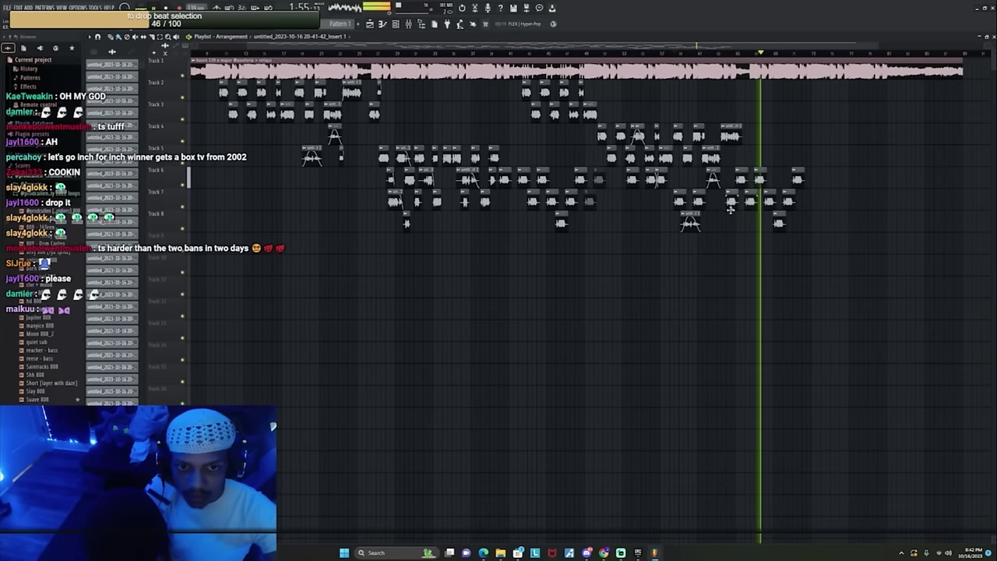
{"action": "left_click", "coordinate": [711, 53]}
{"action": "scroll", "coordinate": [714, 54], "scroll_direction": "up", "scroll_amount": 4}
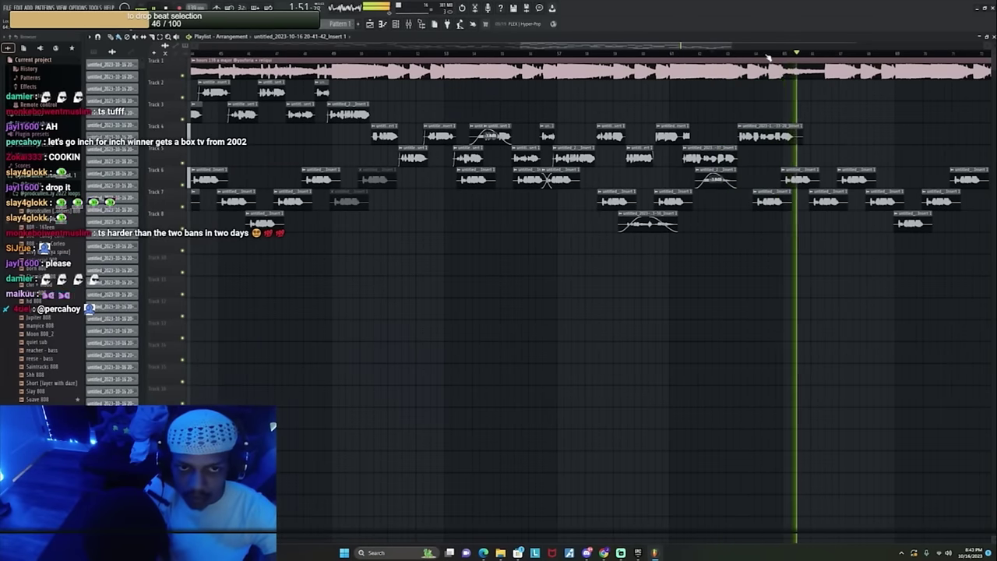
{"action": "scroll", "coordinate": [768, 58], "scroll_direction": "down", "scroll_amount": 2}
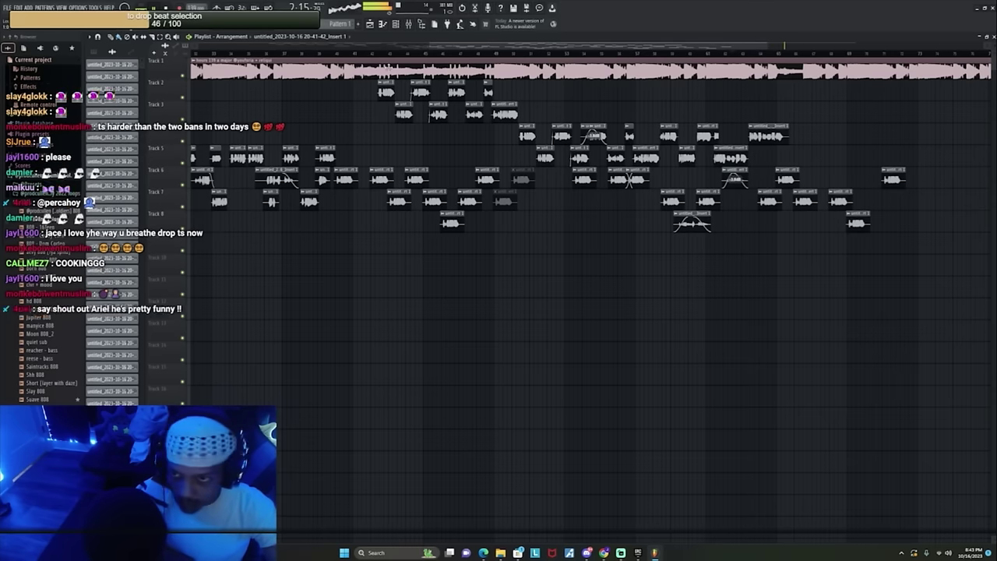
Step: Restart playback from the beginning and review the whole vocal arrangement
{"action": "scroll", "coordinate": [388, 68], "scroll_direction": "down", "scroll_amount": 4}
{"action": "scroll", "coordinate": [378, 57], "scroll_direction": "down", "scroll_amount": 5}
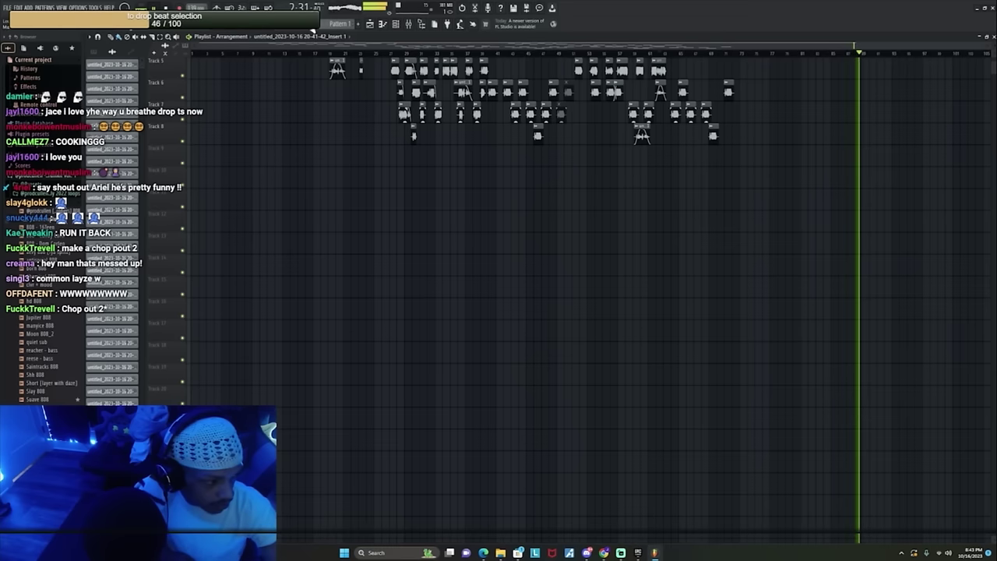
{"action": "key", "text": "space"}
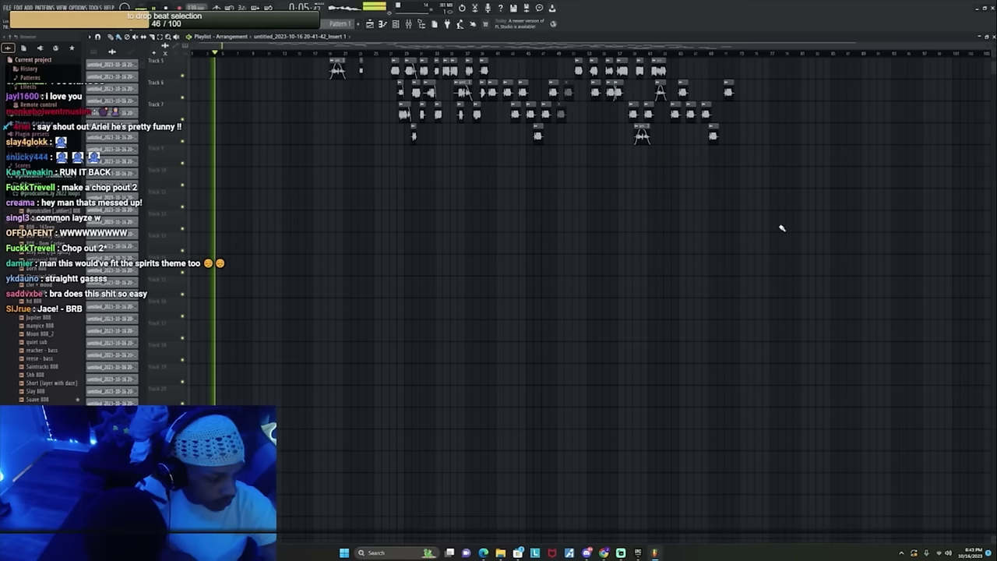
{"action": "scroll", "coordinate": [297, 121], "scroll_direction": "up", "scroll_amount": 4}
{"action": "scroll", "coordinate": [250, 51], "scroll_direction": "up", "scroll_amount": 3}
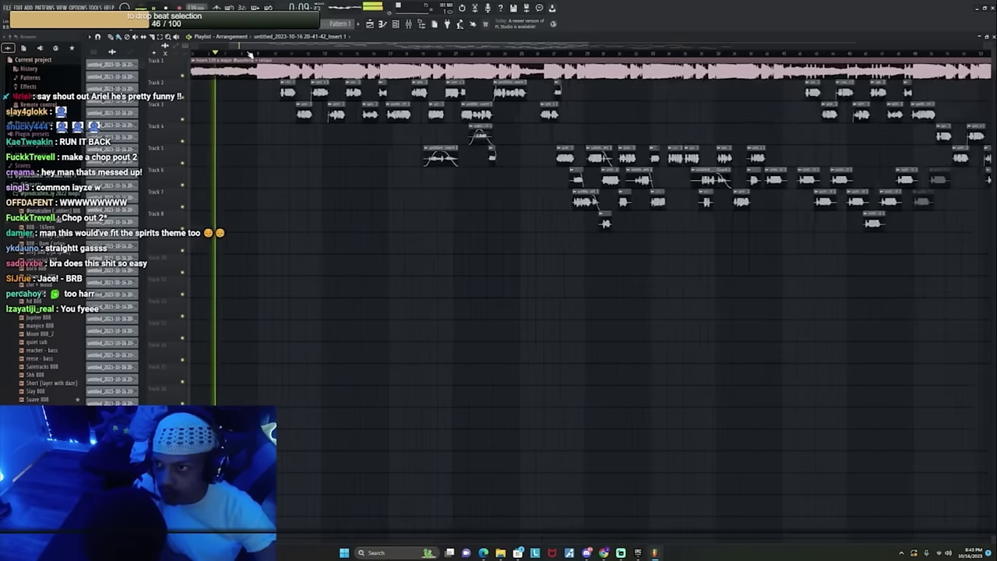
Step: Load the 2020 Main vocal effects chain onto mixer Insert 3 and select Insert 1
{"action": "left_click_drag", "start_coordinate": [239, 49], "coordinate": [192, 47]}
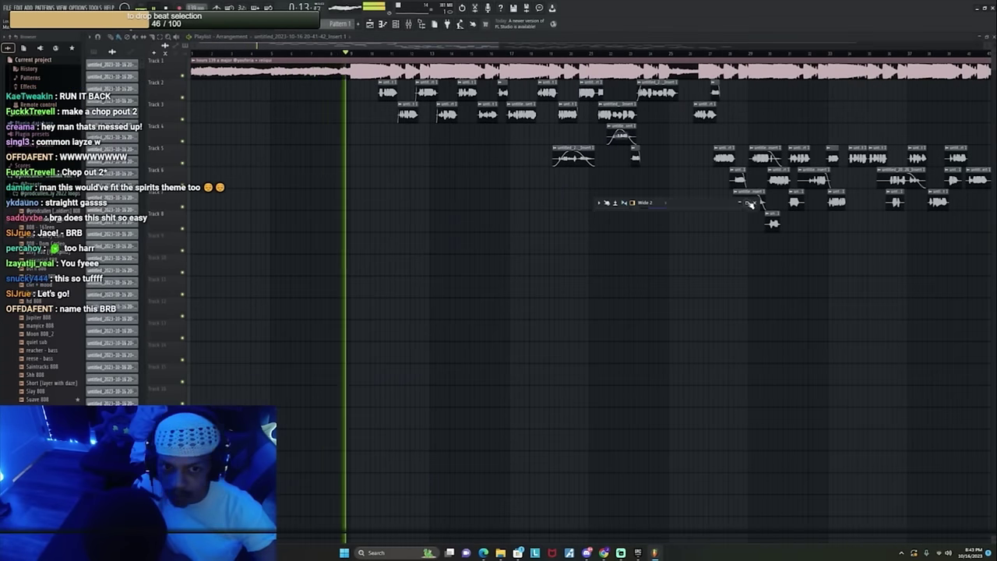
{"action": "key", "text": "F9"}
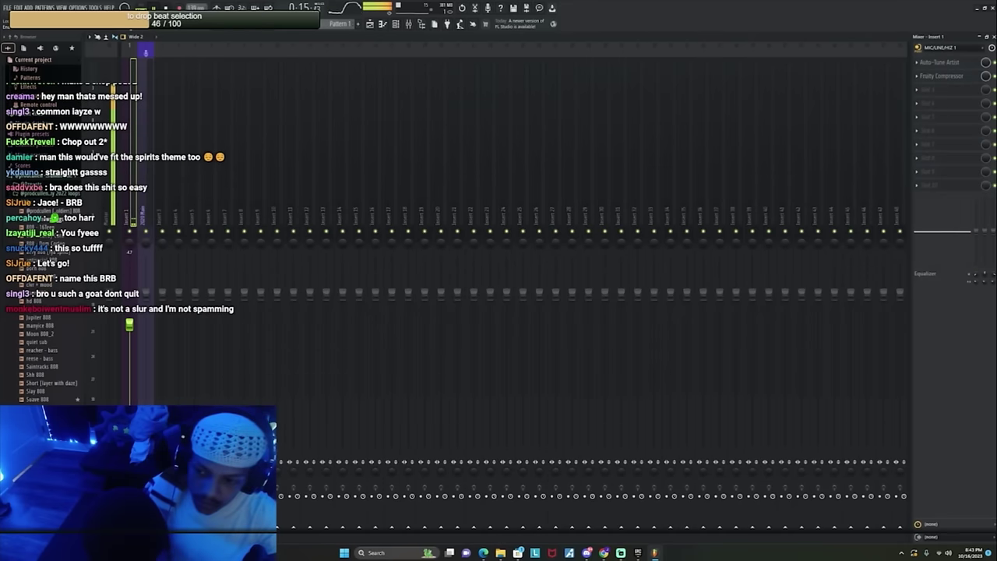
{"action": "right_click", "coordinate": [159, 137]}
{"action": "mouse_move", "coordinate": [210, 92]}
{"action": "left_click", "coordinate": [262, 92]}
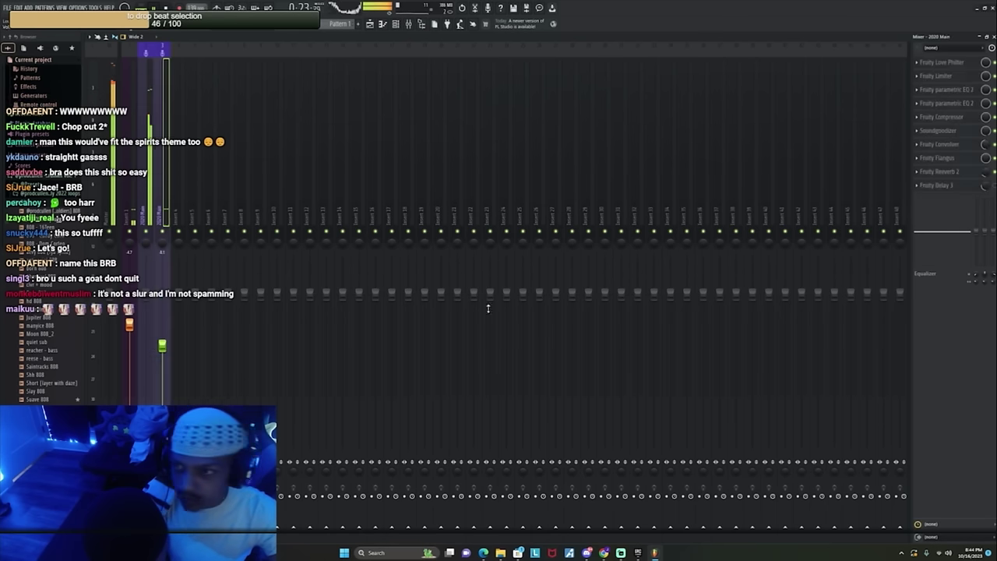
{"action": "left_click", "coordinate": [130, 155]}
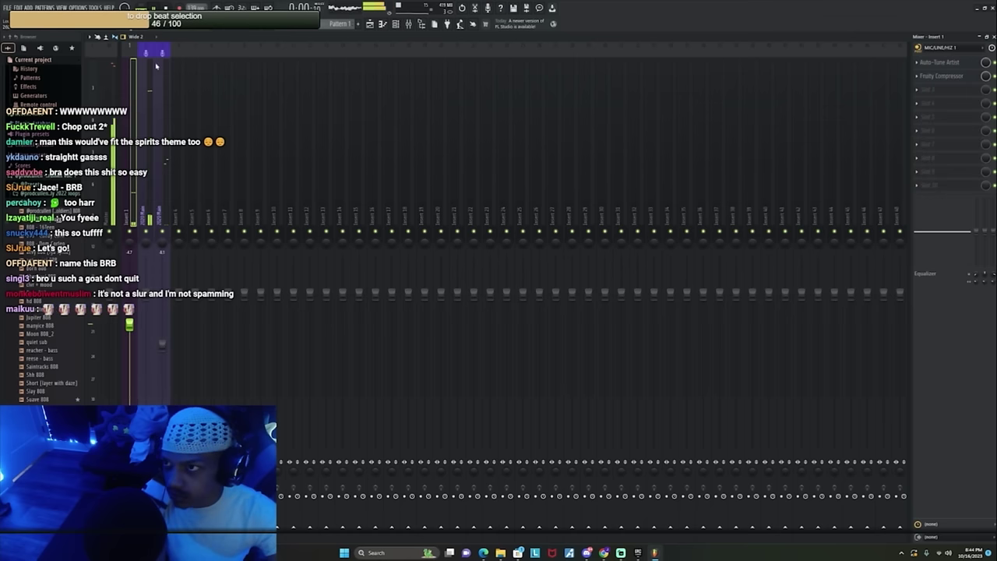
Step: Raise the Insert 3 fader above Insert 1's level and restore the mixer to its small window
{"action": "left_click", "coordinate": [160, 337]}
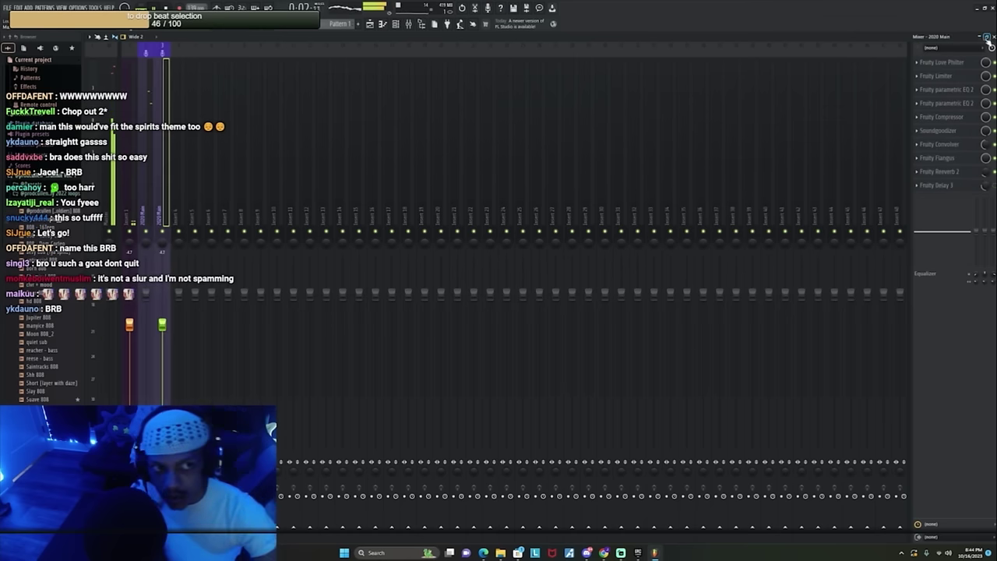
{"action": "left_click", "coordinate": [987, 36]}
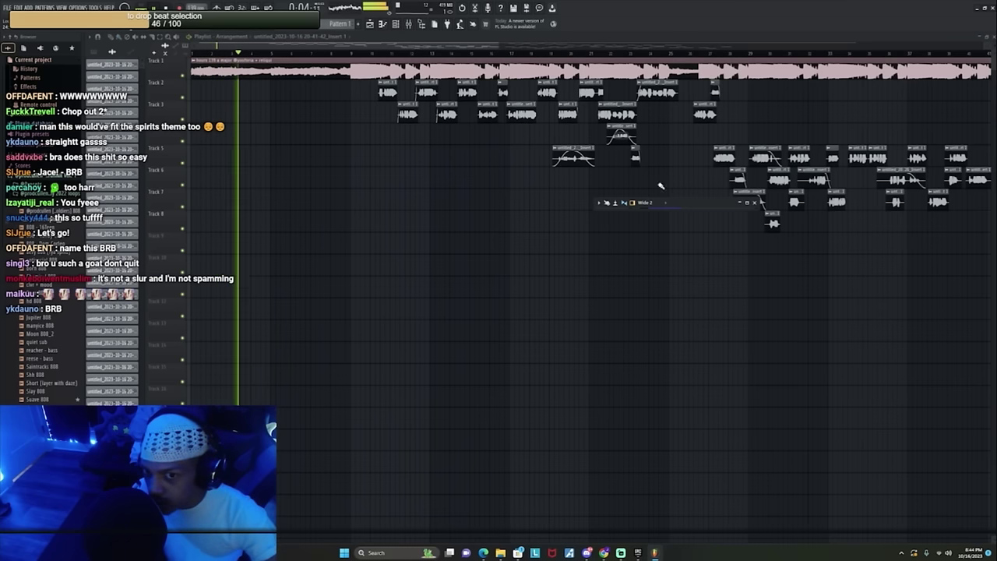
{"action": "left_click", "coordinate": [746, 203]}
{"action": "left_click", "coordinate": [166, 315]}
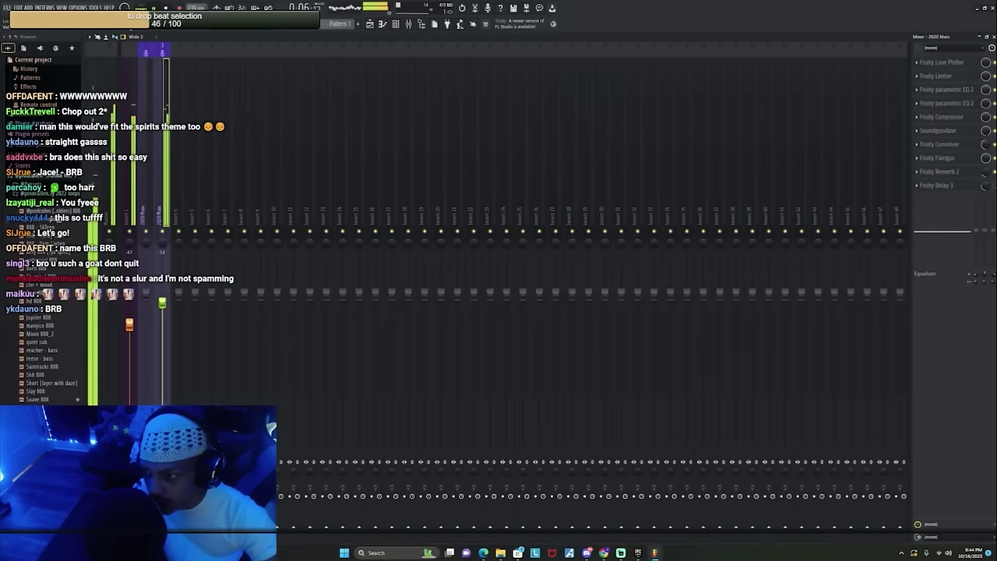
{"action": "left_click", "coordinate": [985, 38]}
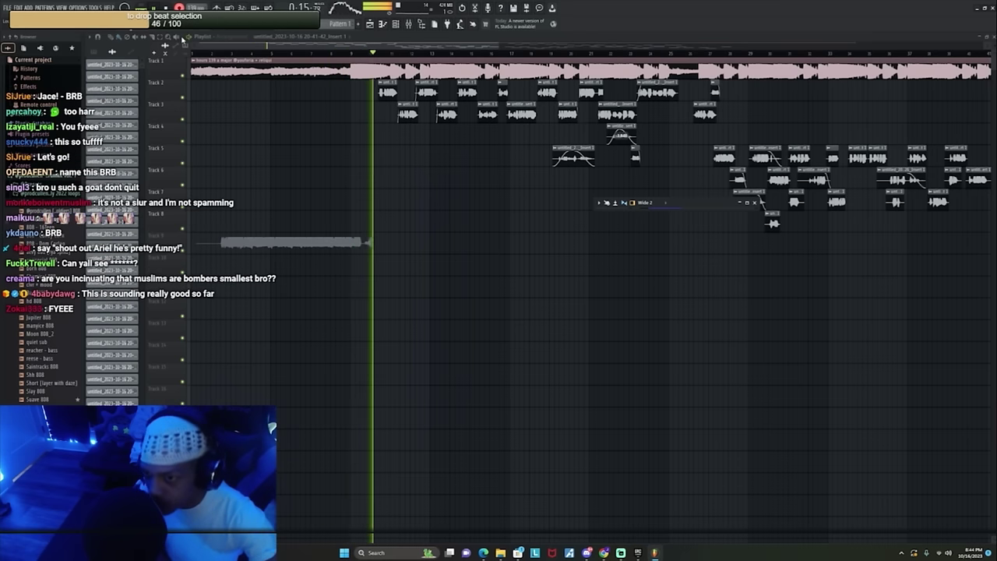
Step: Trim the newly recorded intro layer on Track 9 to end just past bar 9, and record an ad-lib phrase on Track 10 at bar 9
{"action": "key", "text": "space"}
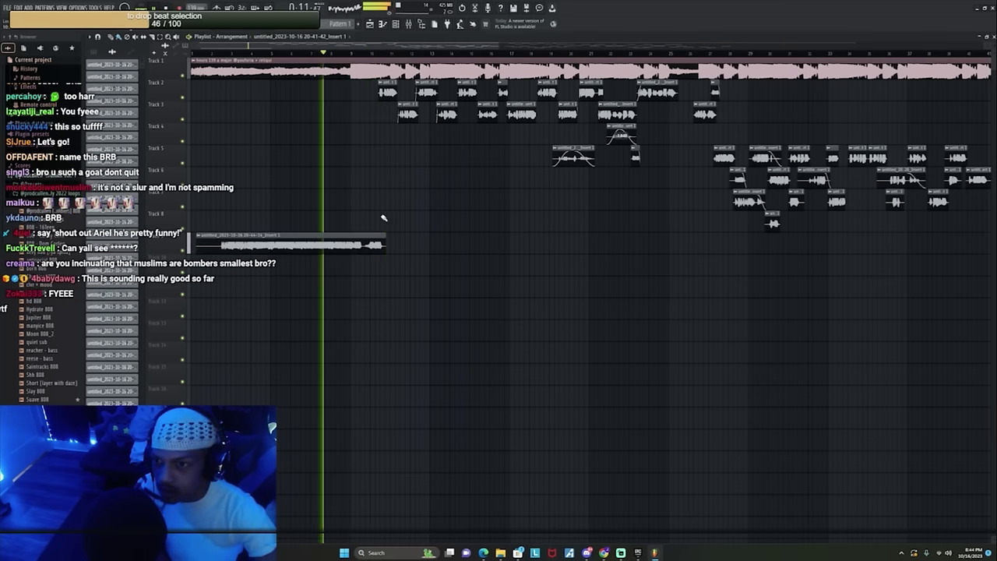
{"action": "left_click_drag", "start_coordinate": [384, 236], "coordinate": [360, 236]}
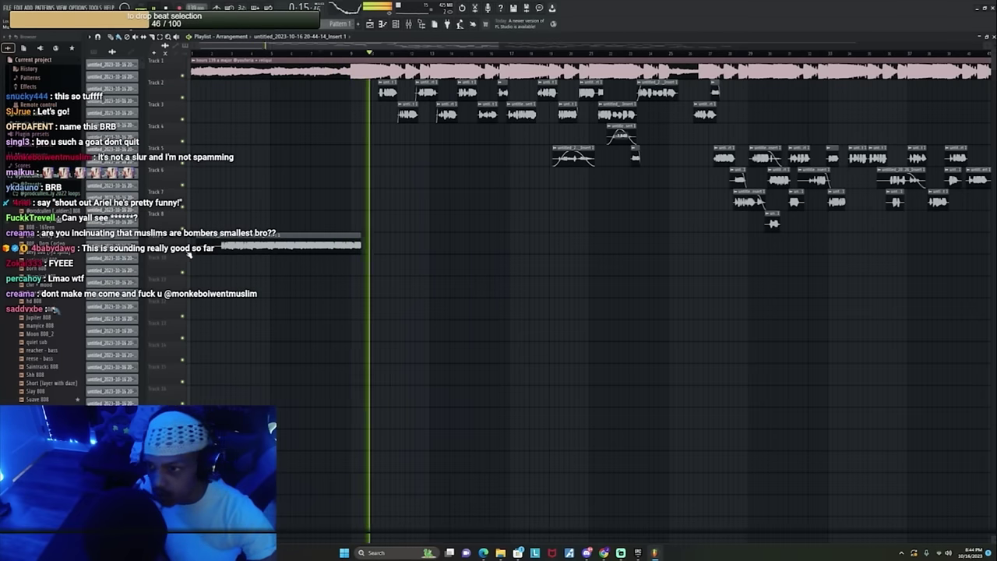
{"action": "key", "text": "space"}
{"action": "key", "text": "space"}
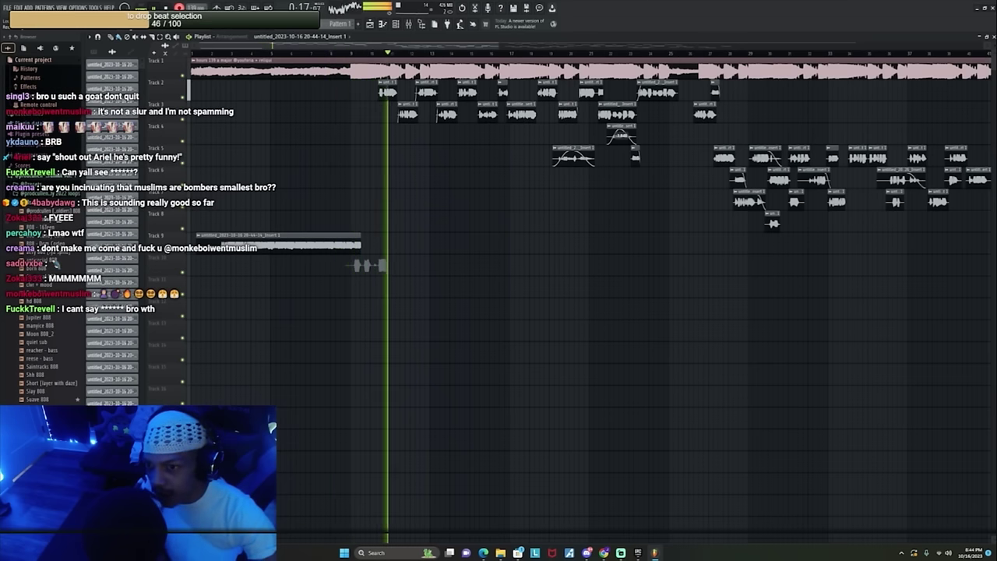
{"action": "right_click", "coordinate": [373, 264]}
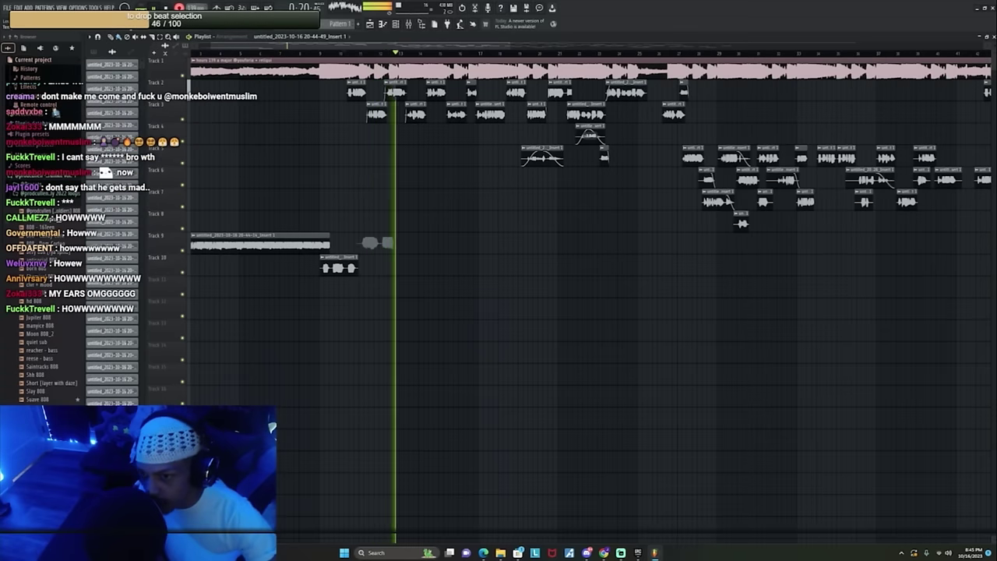
Step: Discard the short Track 9 take and record one continuous ad-lib layer on Track 9 from bar 11 to about bar 46
{"action": "left_click", "coordinate": [323, 52]}
{"action": "right_click", "coordinate": [400, 241]}
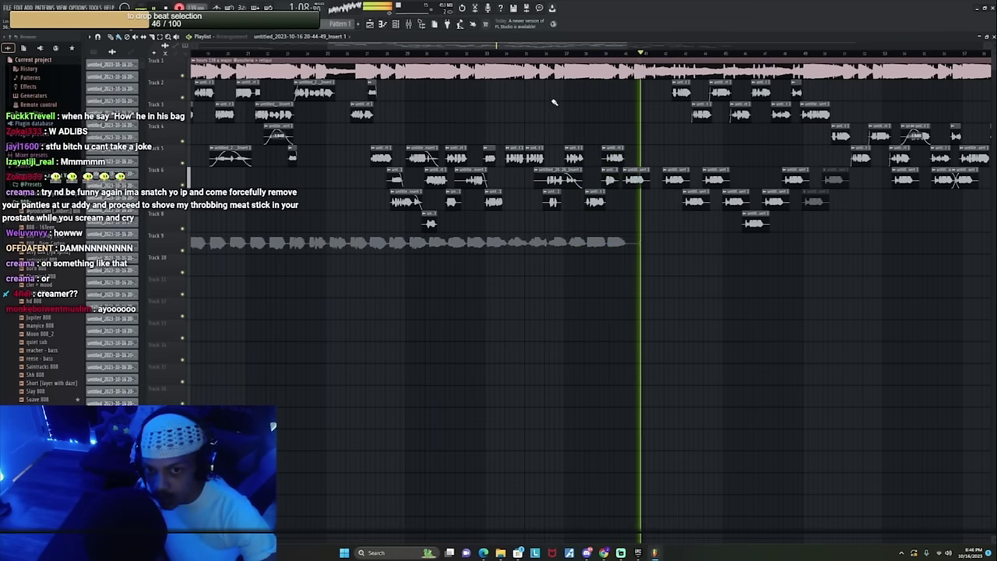
{"action": "scroll", "coordinate": [623, 58], "scroll_direction": "up", "scroll_amount": 2}
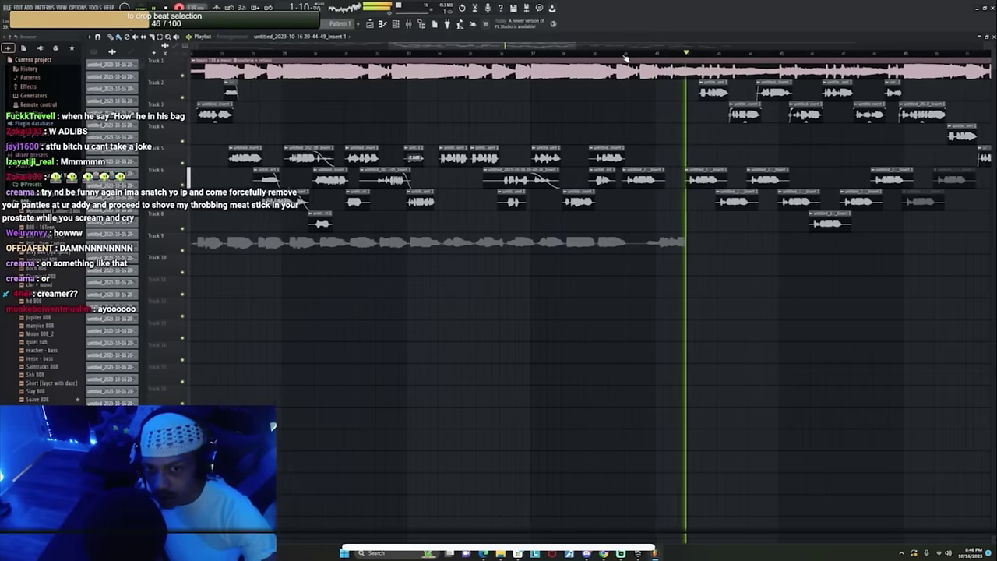
{"action": "scroll", "coordinate": [624, 58], "scroll_direction": "down", "scroll_amount": 3}
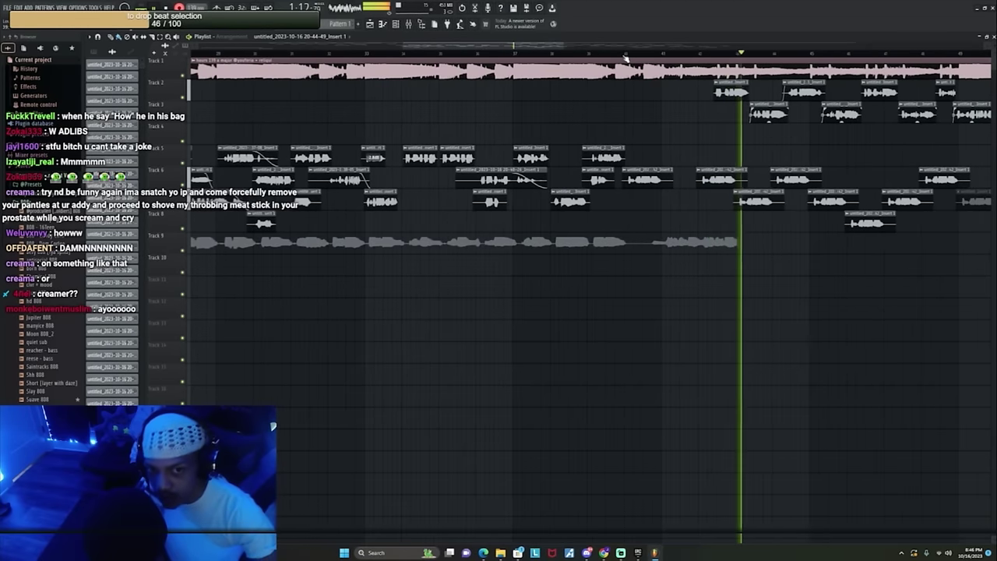
{"action": "scroll", "coordinate": [624, 58], "scroll_direction": "down", "scroll_amount": 3}
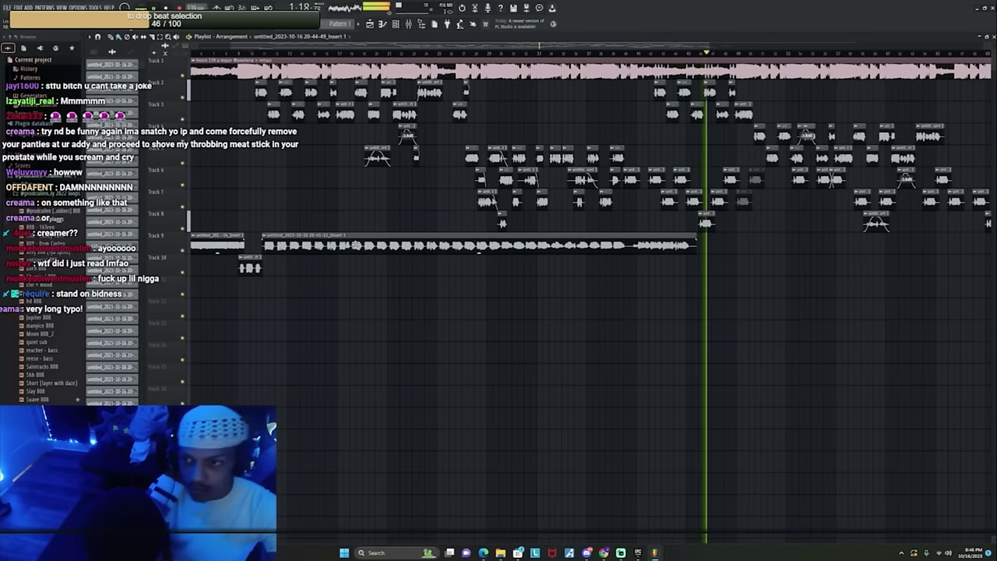
Step: Copy the long Track 9 ad-lib layer to Track 10 at bar 43 and Track 11 at bar 51, trimming the Track 10 copy at bar 51
{"action": "left_click_drag", "start_coordinate": [356, 245], "coordinate": [833, 298]}
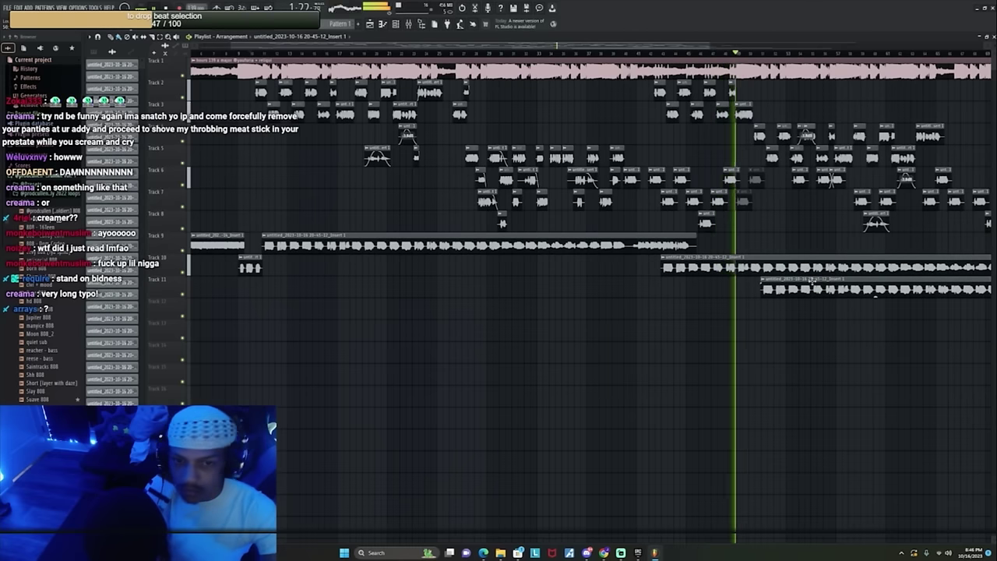
{"action": "scroll", "coordinate": [606, 258], "scroll_direction": "down", "scroll_amount": 3}
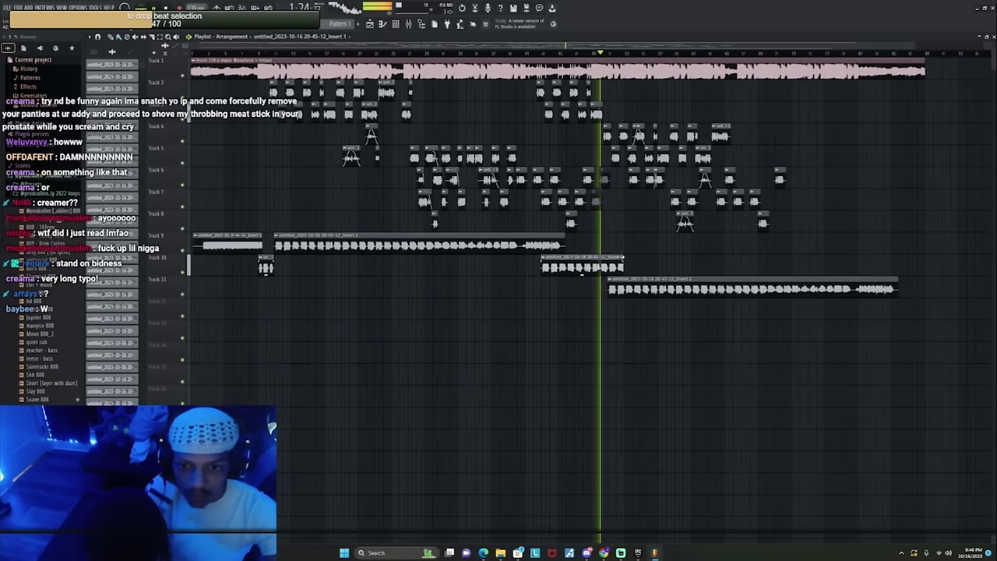
{"action": "left_click_drag", "start_coordinate": [609, 256], "coordinate": [607, 257]}
{"action": "scroll", "coordinate": [615, 55], "scroll_direction": "up", "scroll_amount": 3}
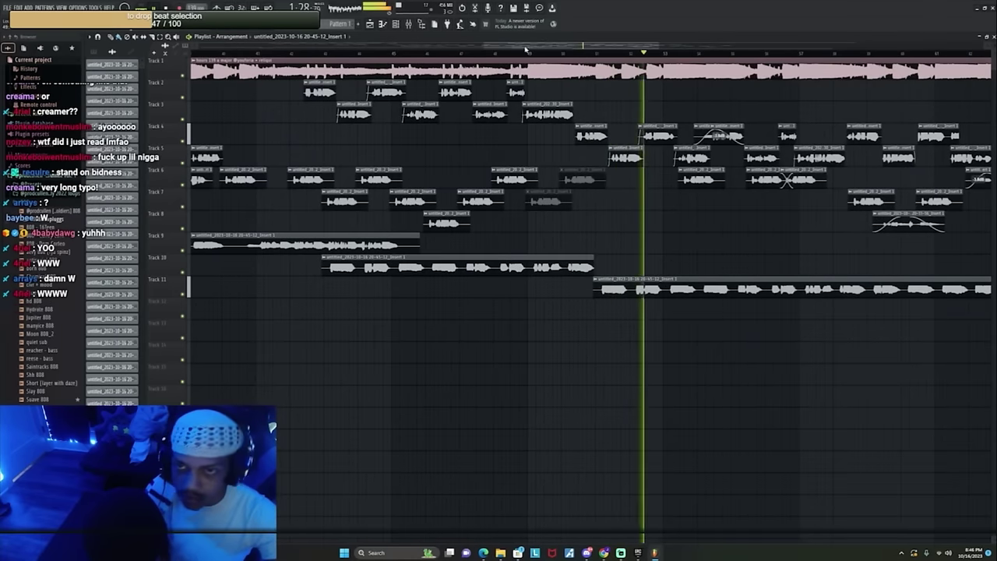
Step: Shorten the Track 11 layer to about bar 74 and the beat to about bar 82, fading out both ends
{"action": "scroll", "coordinate": [525, 49], "scroll_direction": "down", "scroll_amount": 4}
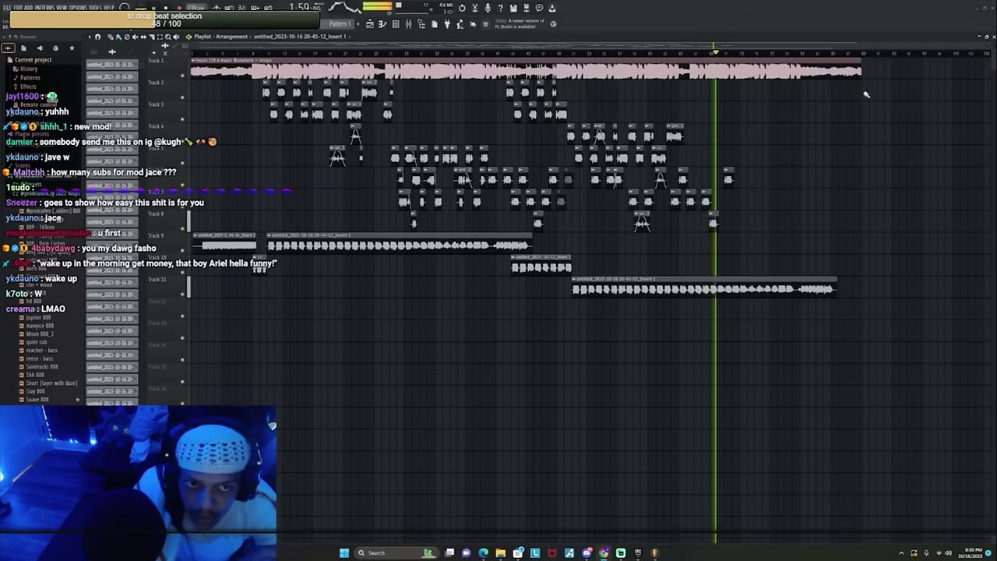
{"action": "left_click_drag", "start_coordinate": [835, 289], "coordinate": [738, 284]}
{"action": "left_click_drag", "start_coordinate": [855, 62], "coordinate": [831, 63]}
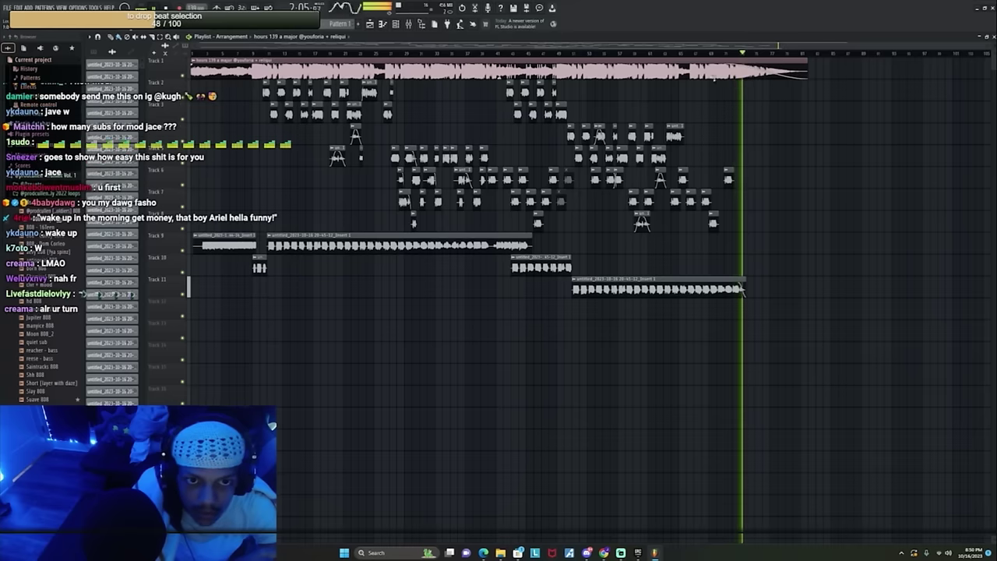
Step: Export the song as a WAV file to the Desktop, named "get munnnn p. youforia"
{"action": "left_click", "coordinate": [7, 8]}
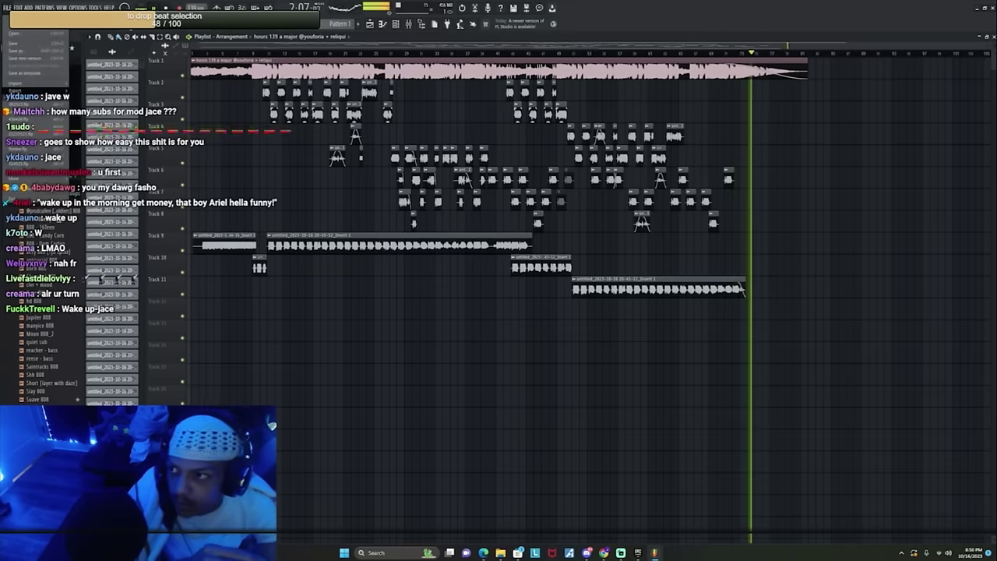
{"action": "key", "text": "Escape"}
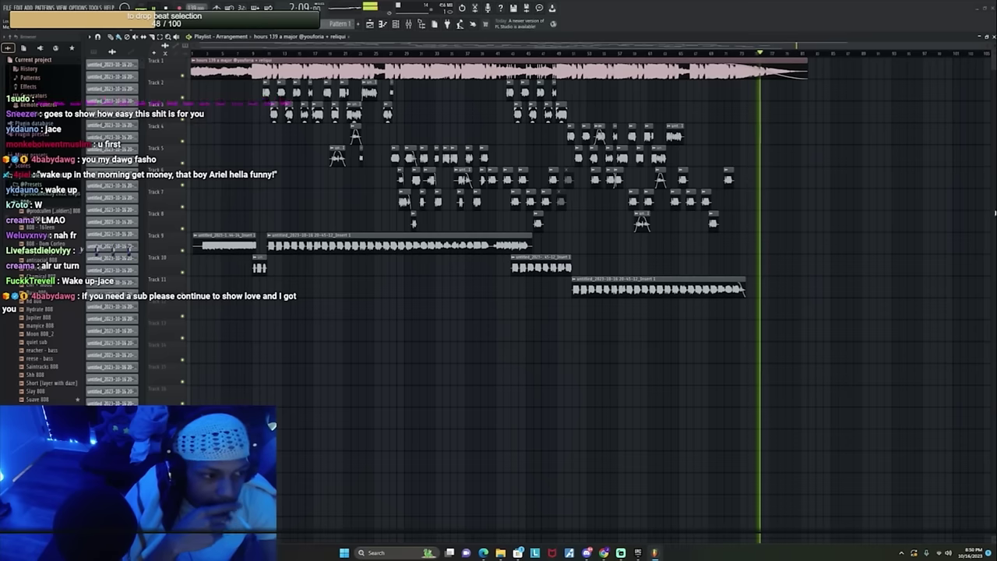
{"action": "key", "text": "ctrl+r"}
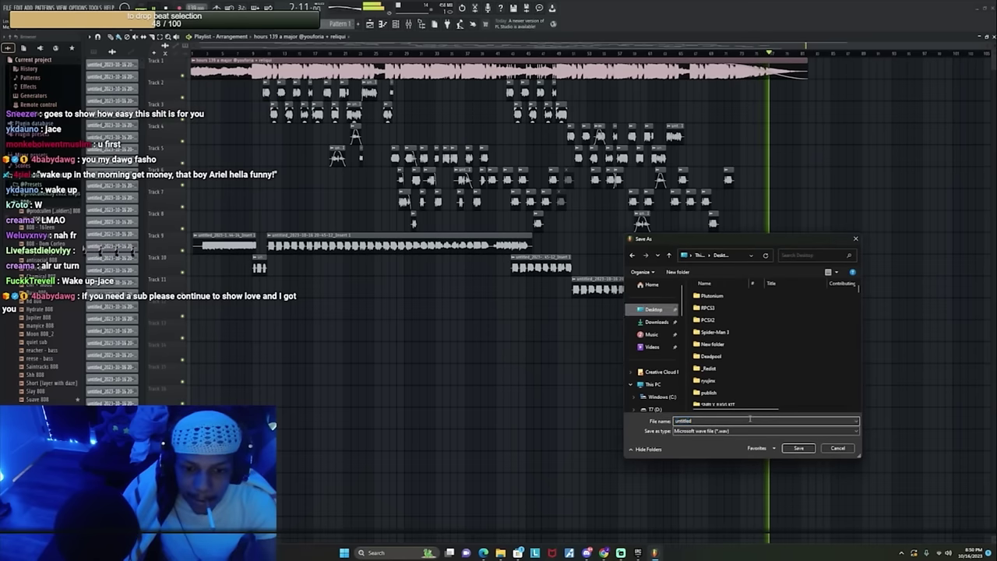
{"action": "type", "text": "get munn"}
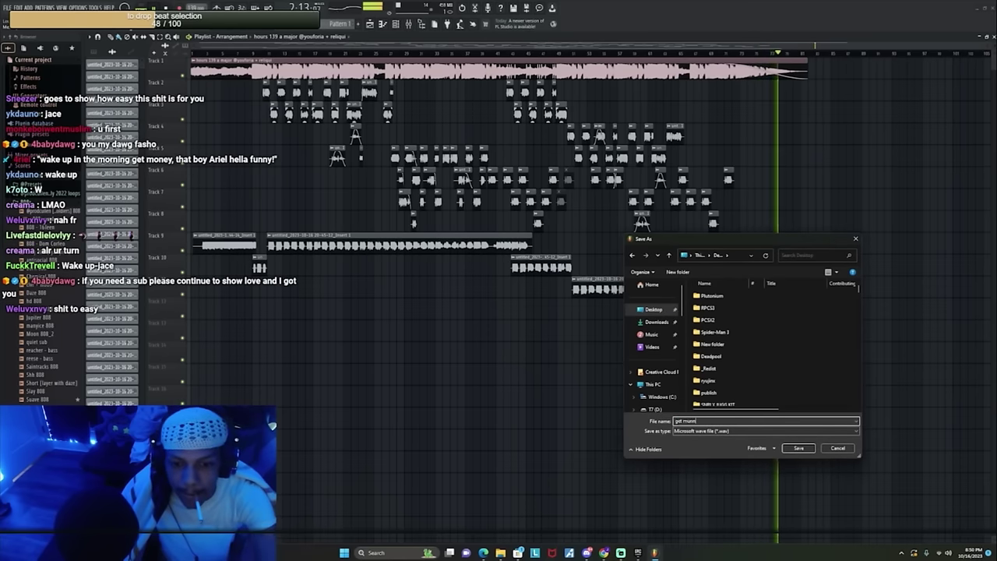
{"action": "type", "text": "nn p"}
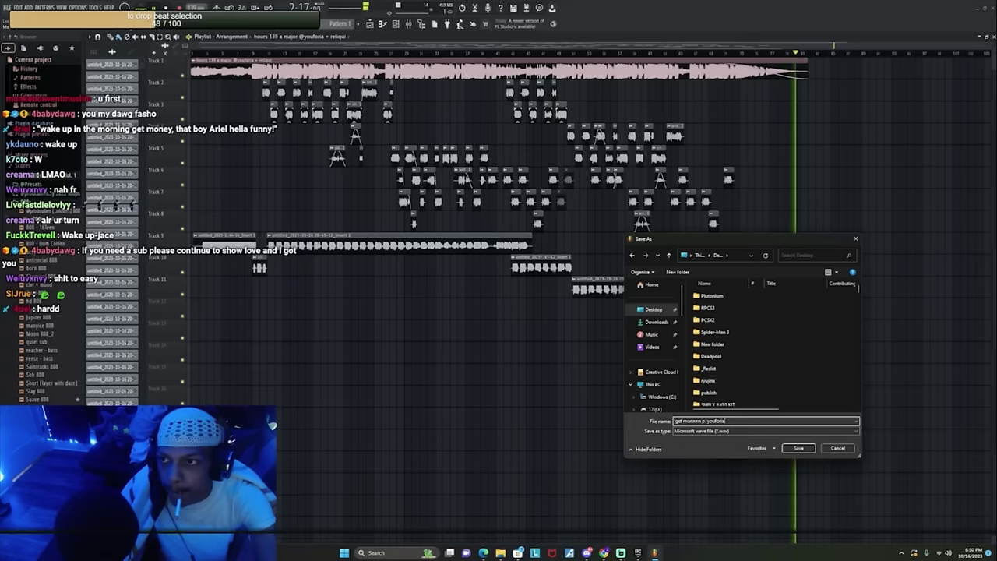
{"action": "type", "text": "youforia"}
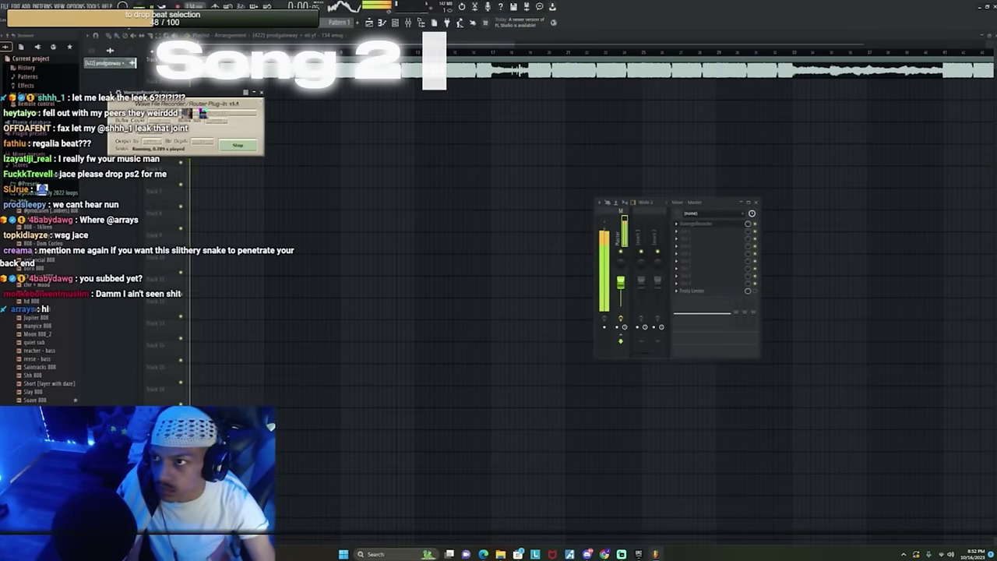
Step: In the new song's project, load a vocal preset from the Desktop's 2023 Presets folder onto mixer Insert 1 and route it only to Insert 2
{"action": "right_click", "coordinate": [644, 219]}
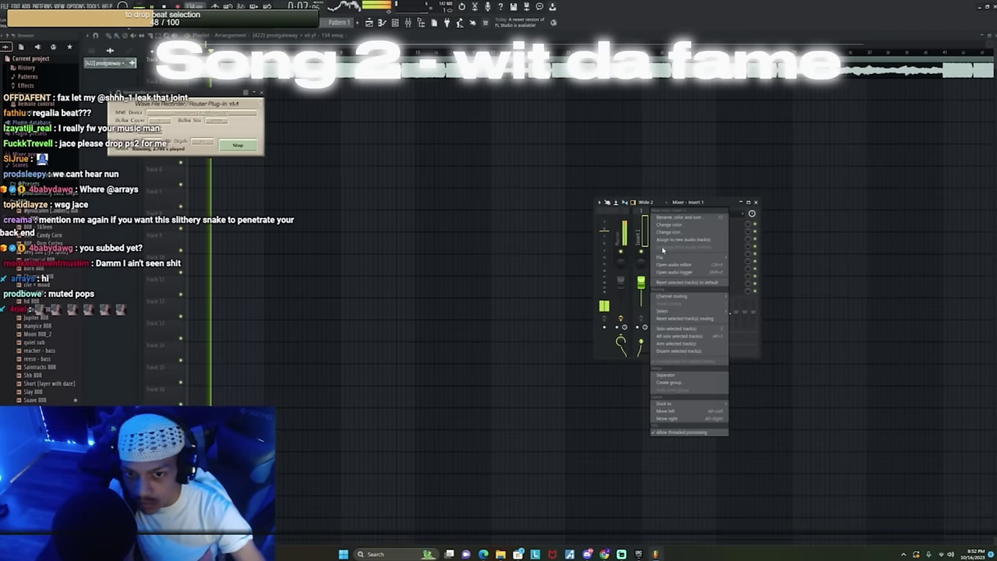
{"action": "mouse_move", "coordinate": [661, 257]}
{"action": "left_click", "coordinate": [746, 258]}
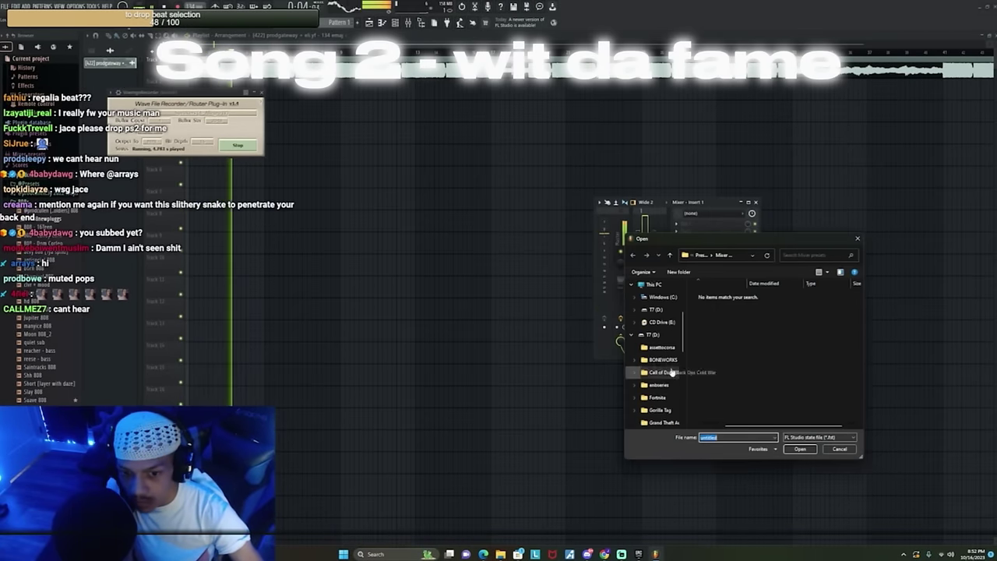
{"action": "scroll", "coordinate": [668, 366], "scroll_direction": "up", "scroll_amount": 4}
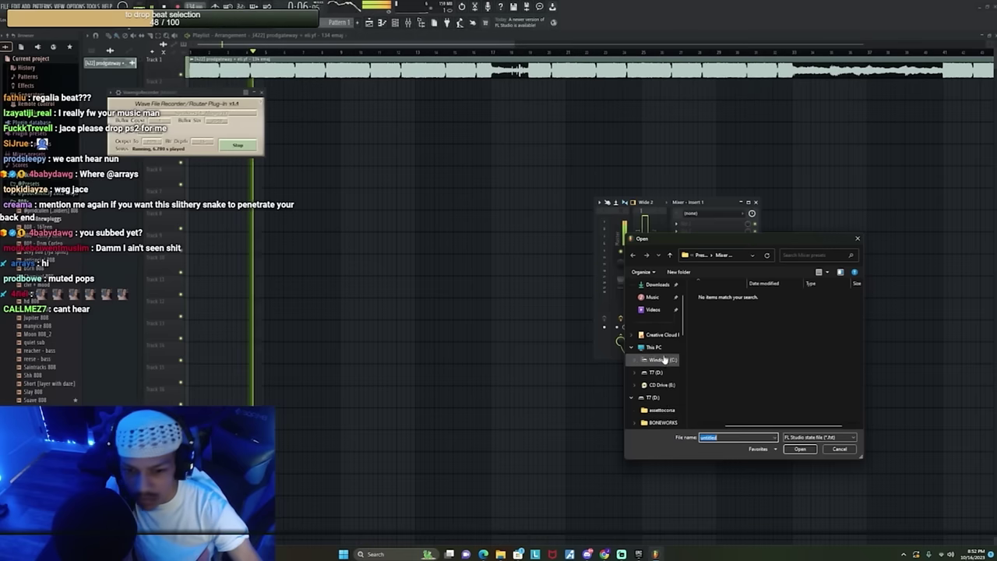
{"action": "left_click", "coordinate": [666, 311]}
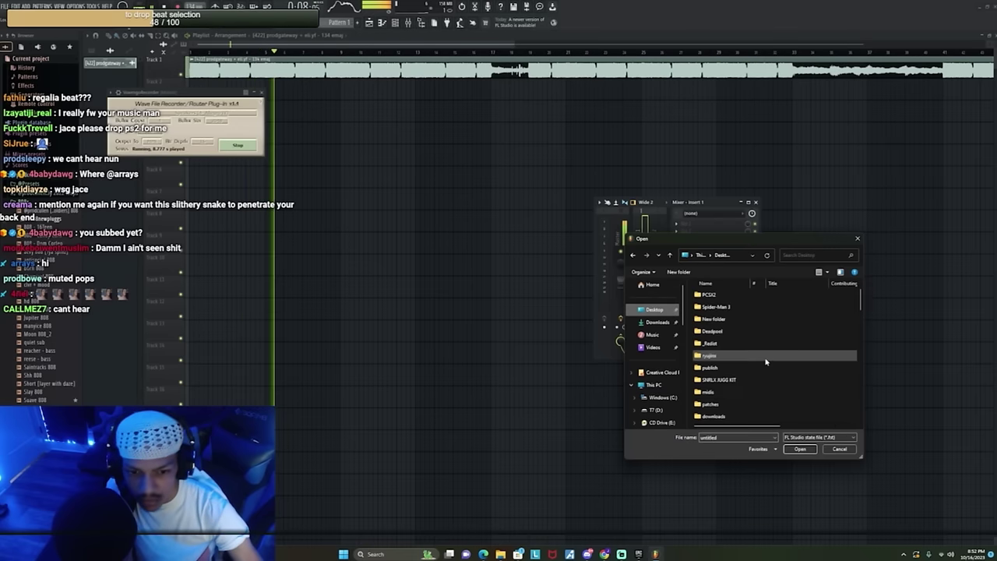
{"action": "scroll", "coordinate": [736, 352], "scroll_direction": "down", "scroll_amount": 5}
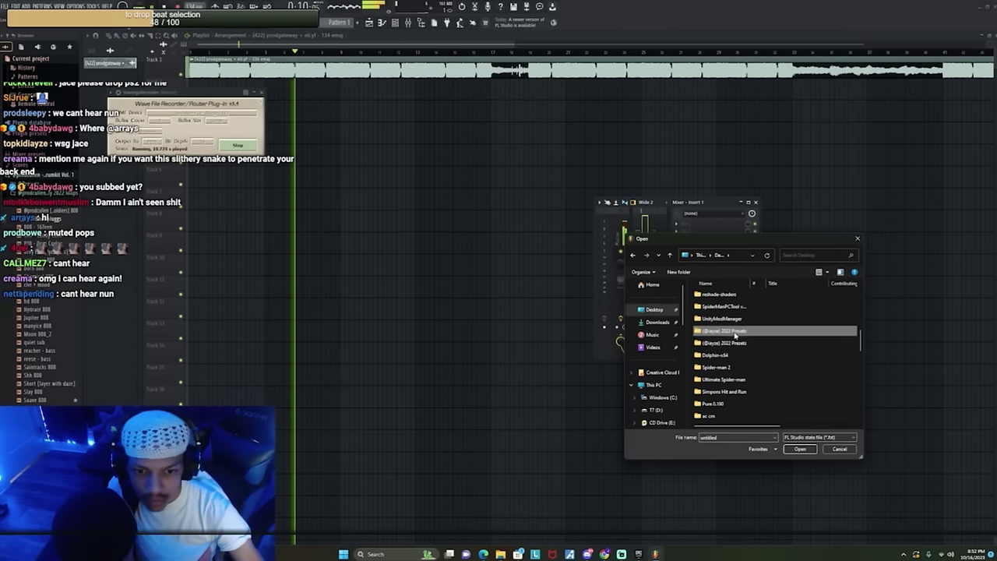
{"action": "double_click", "coordinate": [728, 330]}
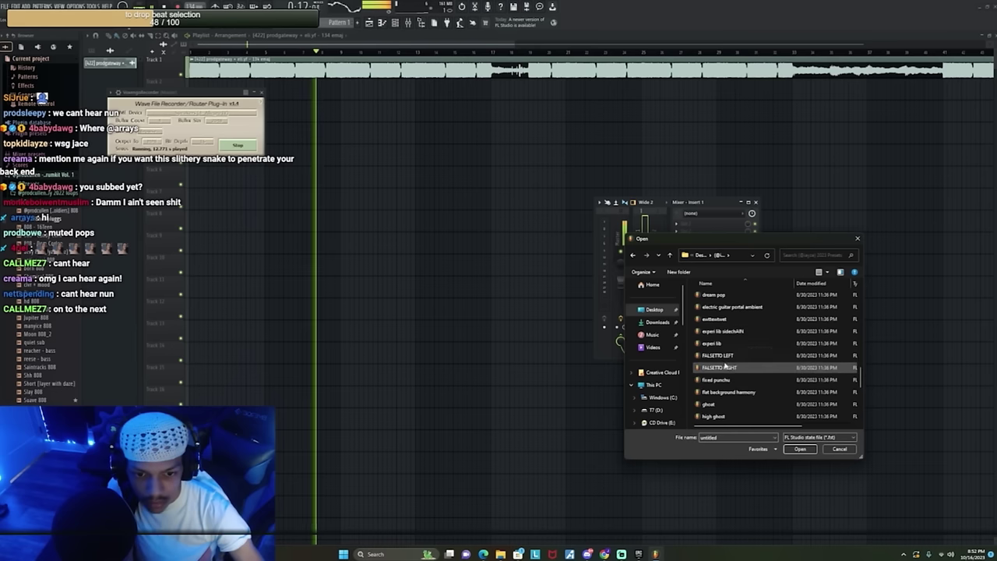
{"action": "double_click", "coordinate": [725, 337]}
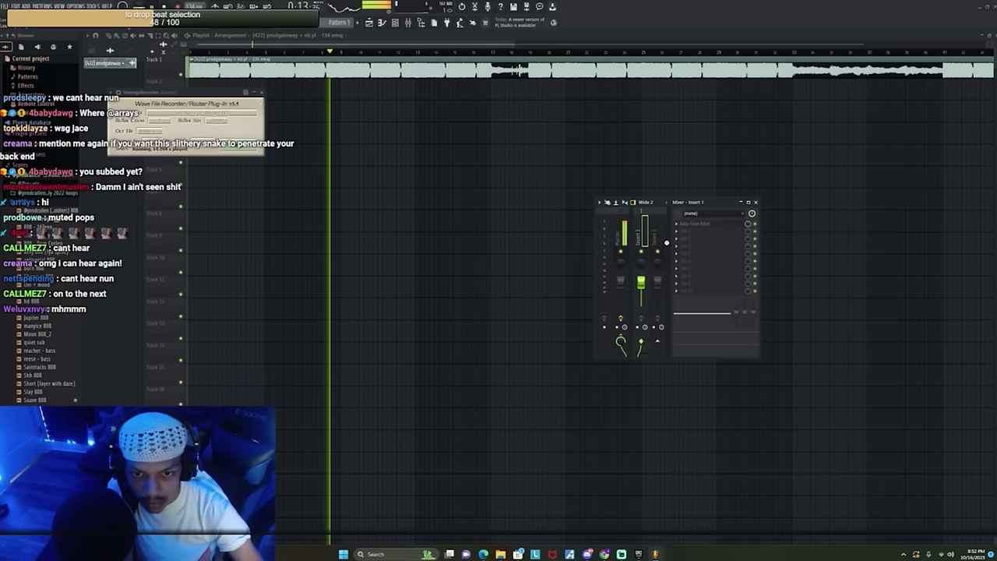
{"action": "right_click", "coordinate": [659, 341]}
{"action": "left_click", "coordinate": [672, 371]}
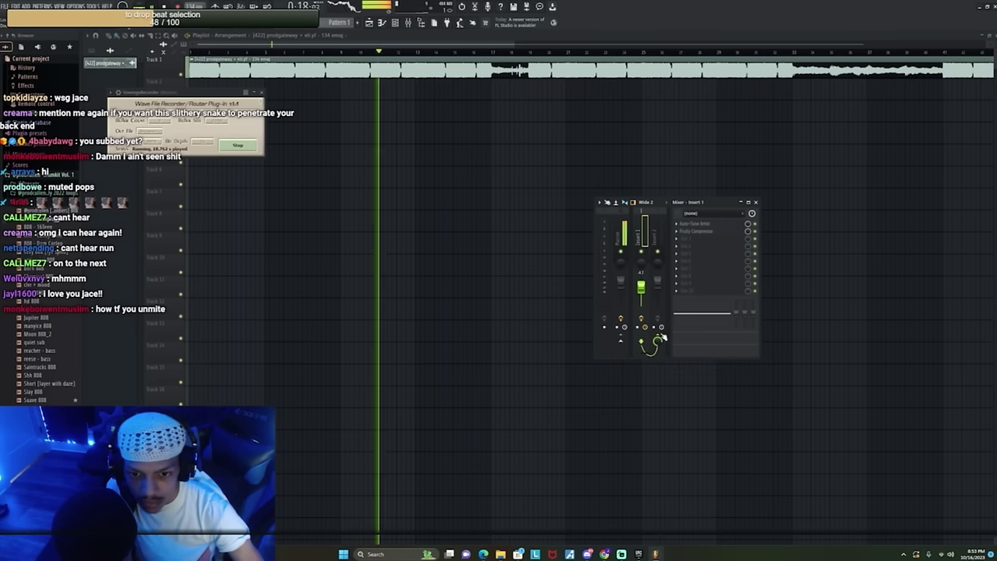
Step: Restart the beat, open Auto-Tune Artist on mixer Insert 1, and set that insert's audio input to MIC/LINE/HIZ 1
{"action": "key", "text": "space"}
{"action": "left_click", "coordinate": [701, 224]}
{"action": "key", "text": "space"}
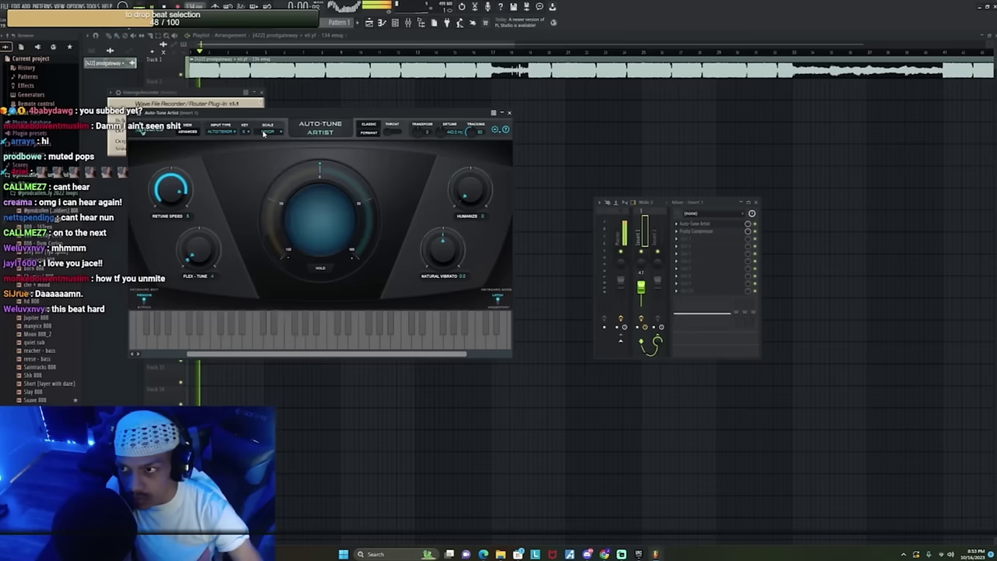
{"action": "left_click", "coordinate": [704, 213]}
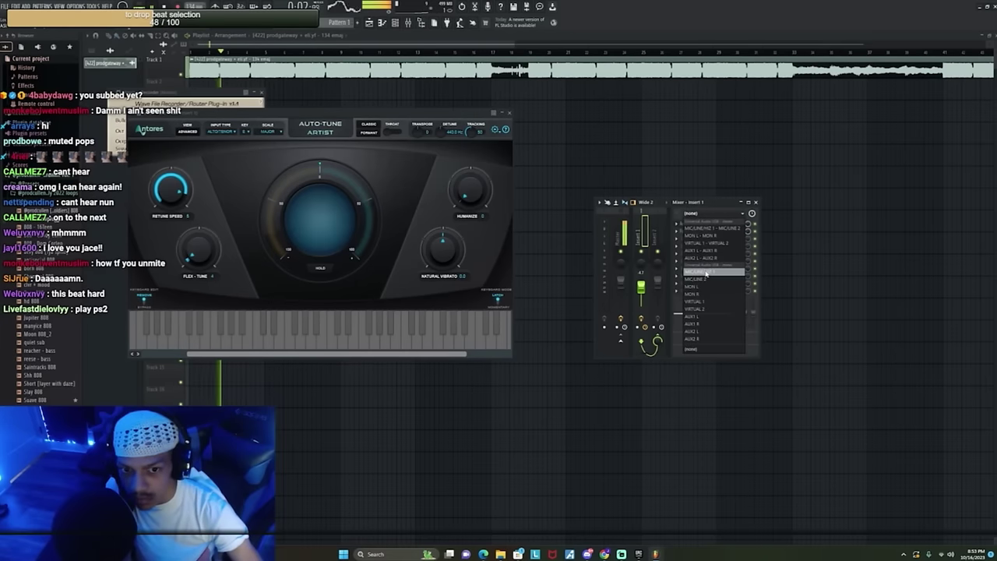
{"action": "left_click", "coordinate": [705, 274]}
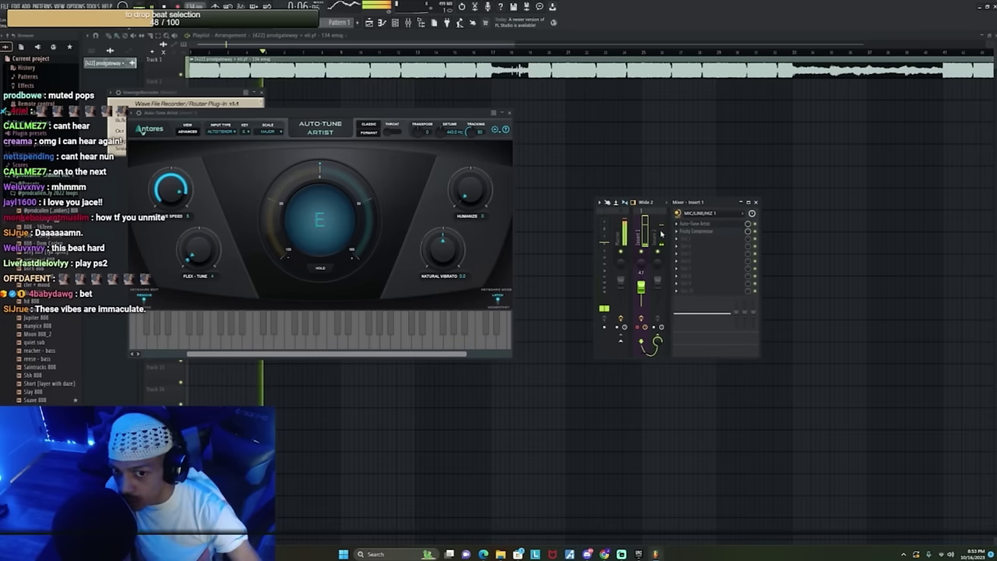
Step: Load the 2020 Main vocal chain preset onto mixer Insert 2 and open its Fruity Limiter
{"action": "right_click", "coordinate": [665, 212]}
{"action": "mouse_move", "coordinate": [686, 256]}
{"action": "left_click", "coordinate": [764, 257]}
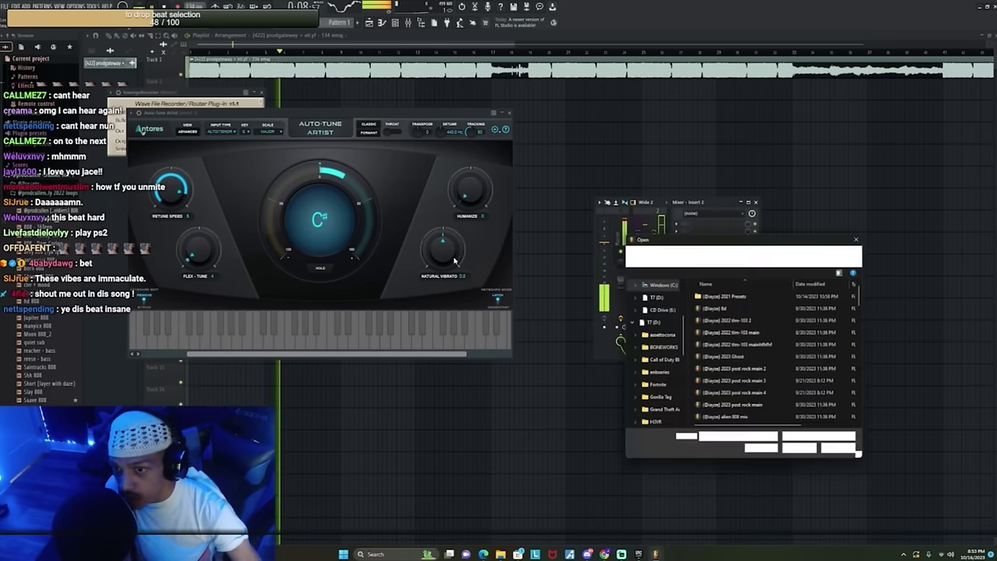
{"action": "left_click_drag", "start_coordinate": [708, 247], "coordinate": [996, 272]}
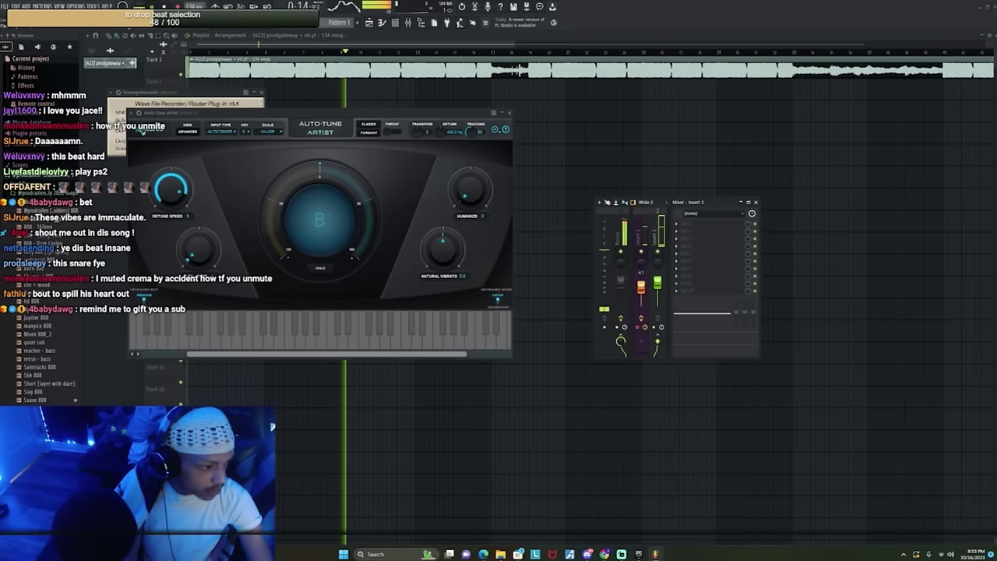
{"action": "left_click", "coordinate": [658, 234]}
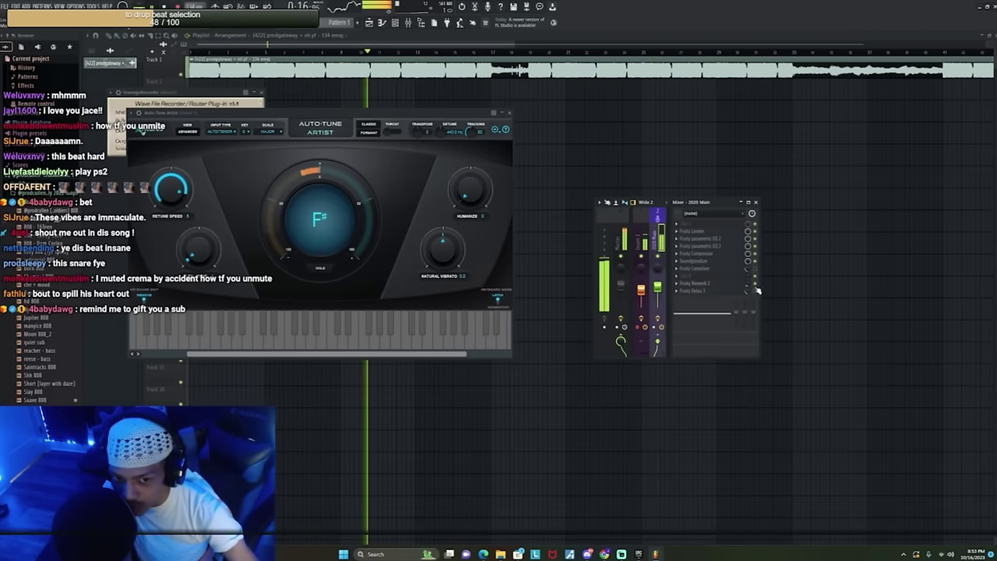
{"action": "left_click", "coordinate": [696, 232]}
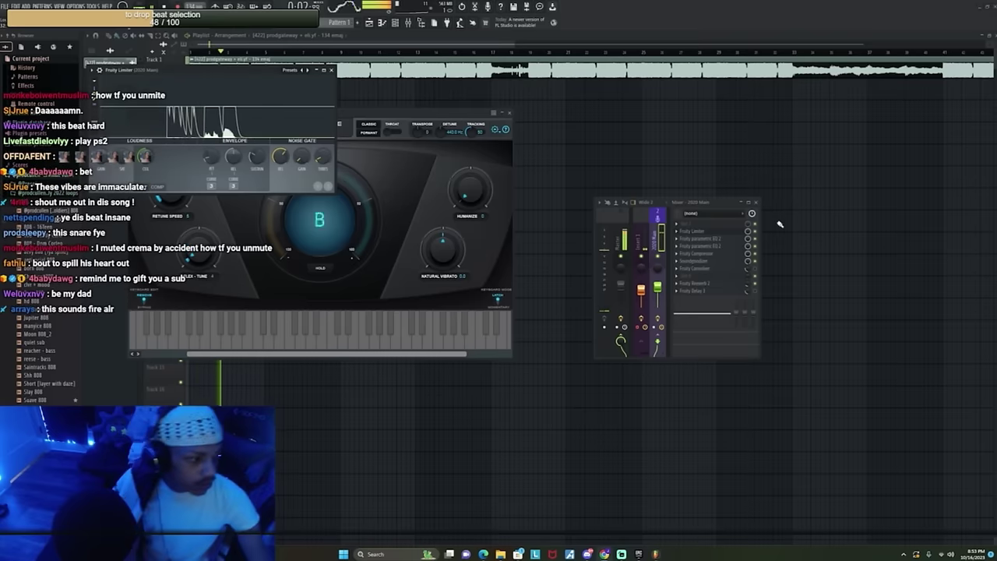
Step: Close the open plugin windows and record a short vocal take on Track 2 starting around bar 5
{"action": "key", "text": "F12"}
{"action": "key", "text": "space"}
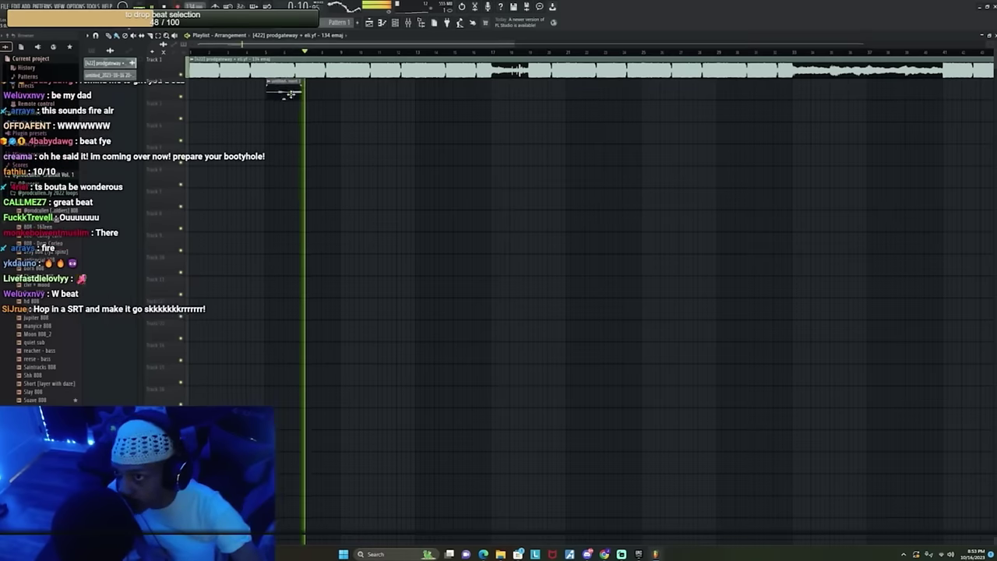
{"action": "key", "text": "space"}
Step: Bring back the mixer, restart the song, and begin recording a new vocal take on Track 2 near the start
{"action": "left_click", "coordinate": [421, 24]}
{"action": "key", "text": "space"}
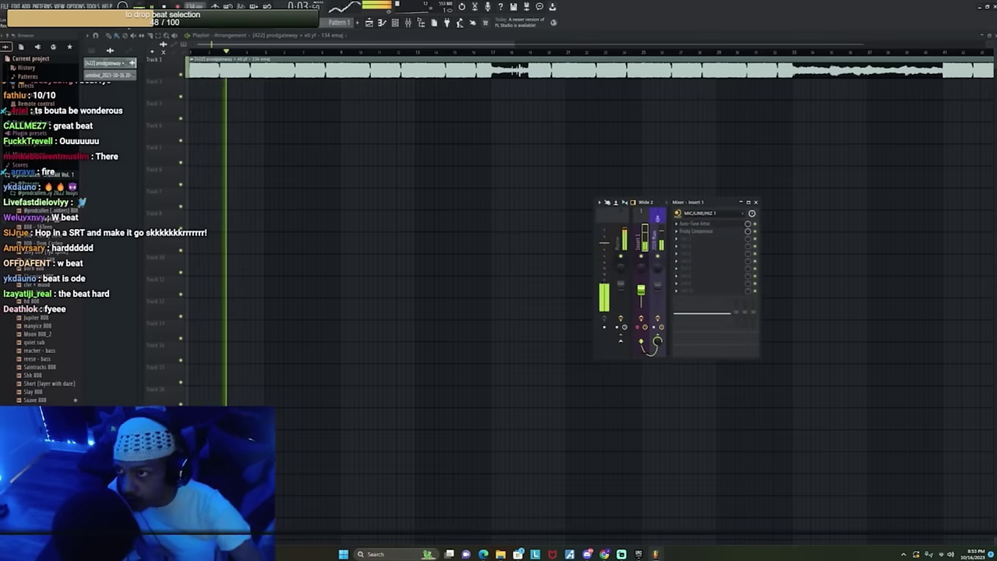
{"action": "key", "text": "space"}
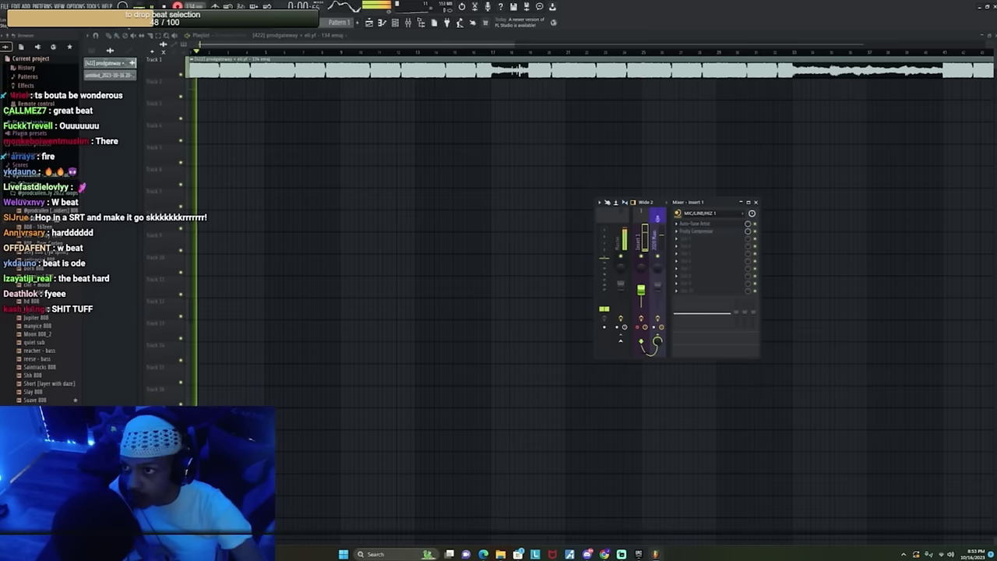
{"action": "key", "text": "space"}
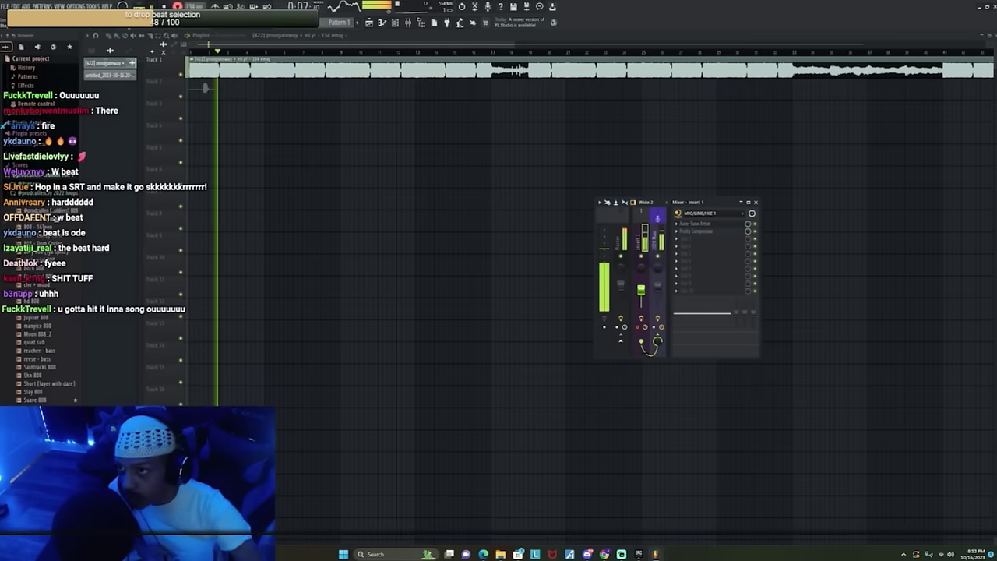
Step: Record the opening vocal take on Track 2 over the beat from about bar 1 to bar 9, undoing its removal
{"action": "left_click", "coordinate": [201, 58]}
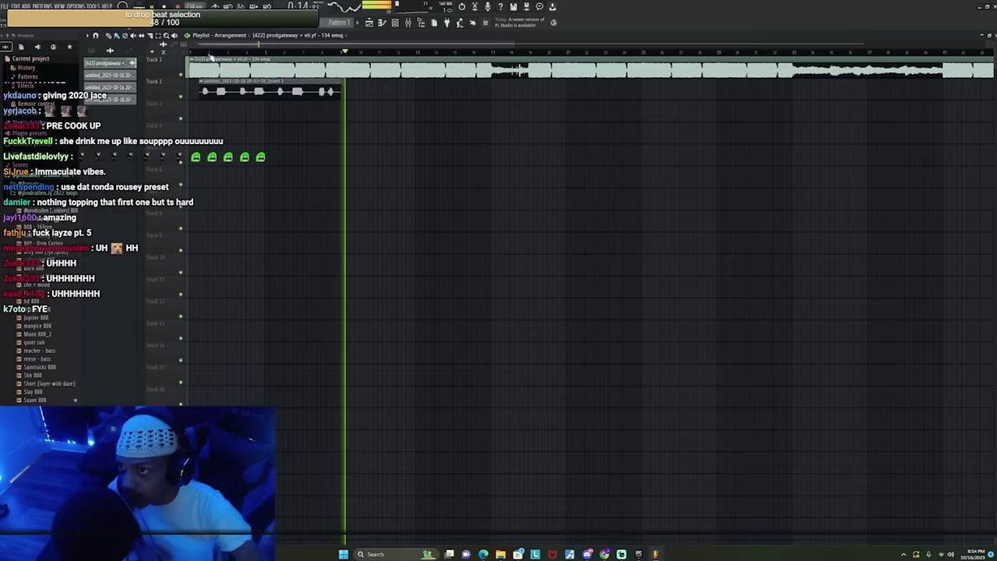
{"action": "key", "text": "space"}
{"action": "key", "text": "space"}
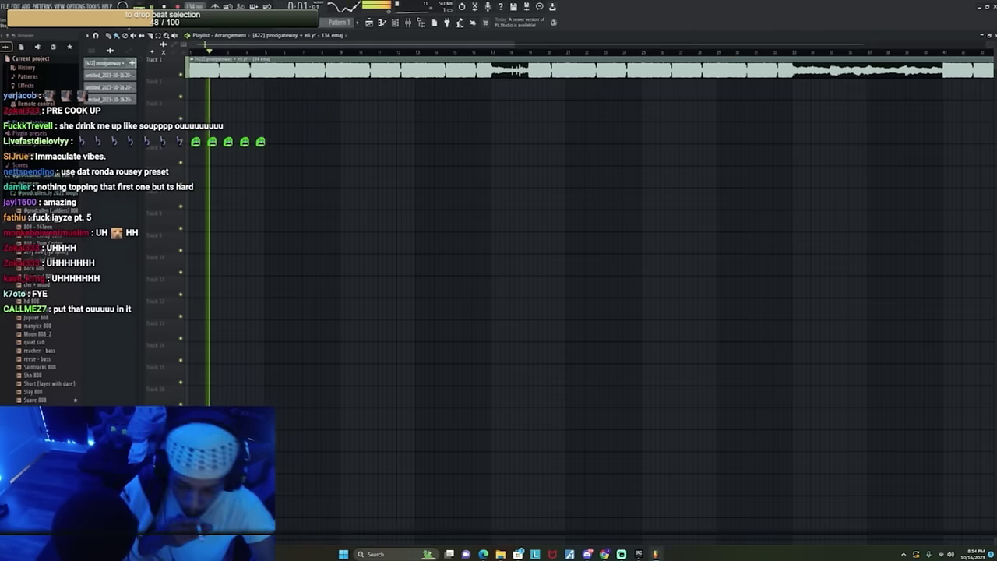
{"action": "key", "text": "ctrl+z"}
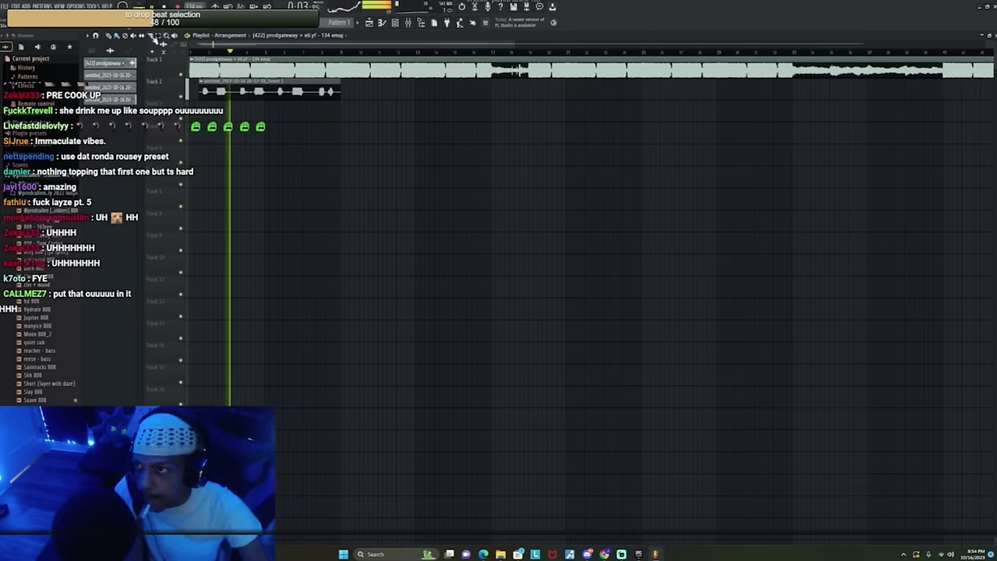
Step: Shorten the opening take to about bar 5 and record the following phrases on Track 3 and Track 2 up to about bar 8
{"action": "left_click_drag", "start_coordinate": [338, 81], "coordinate": [308, 106]}
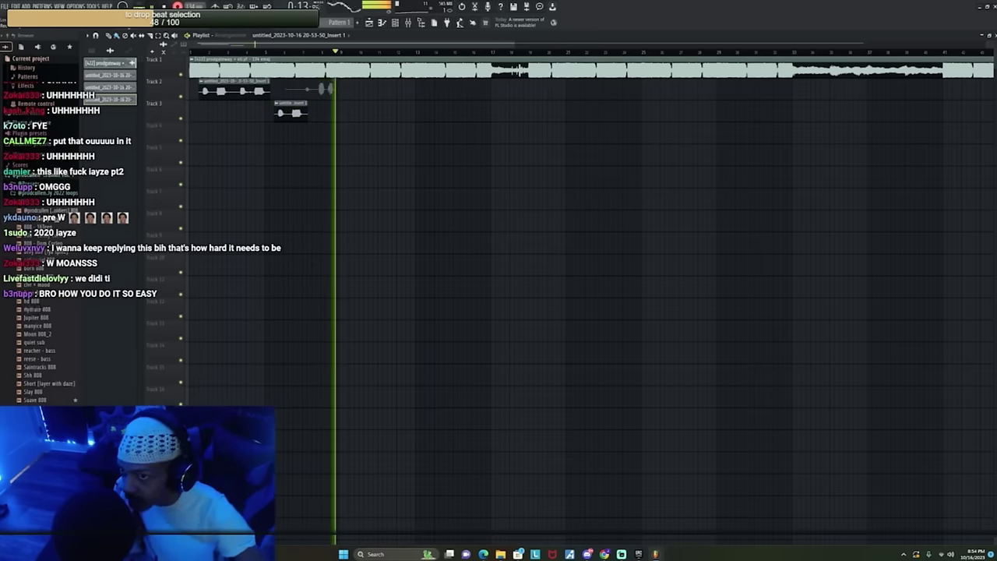
{"action": "key", "text": "r"}
{"action": "left_click", "coordinate": [303, 52]}
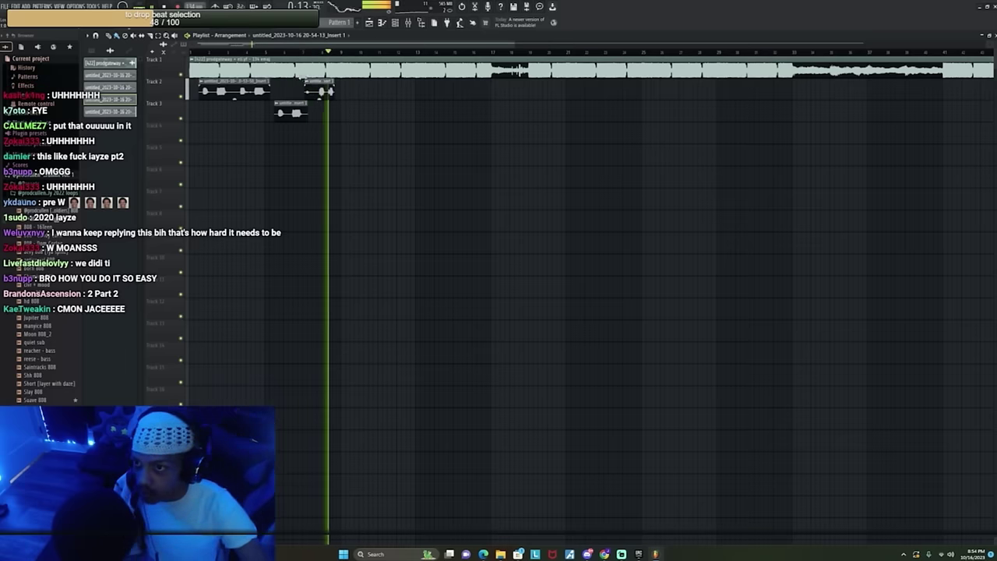
Step: Record a short vocal phrase on Track 3 around bar 9 and play it back
{"action": "left_click_drag", "start_coordinate": [293, 45], "coordinate": [303, 46]}
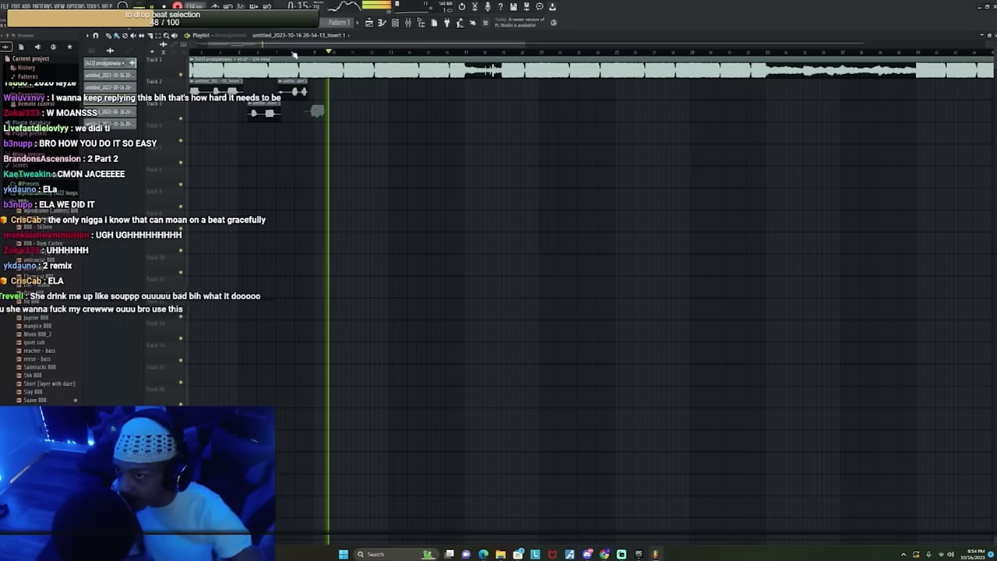
{"action": "scroll", "coordinate": [293, 52], "scroll_direction": "up", "scroll_amount": 2}
{"action": "left_click", "coordinate": [269, 50]}
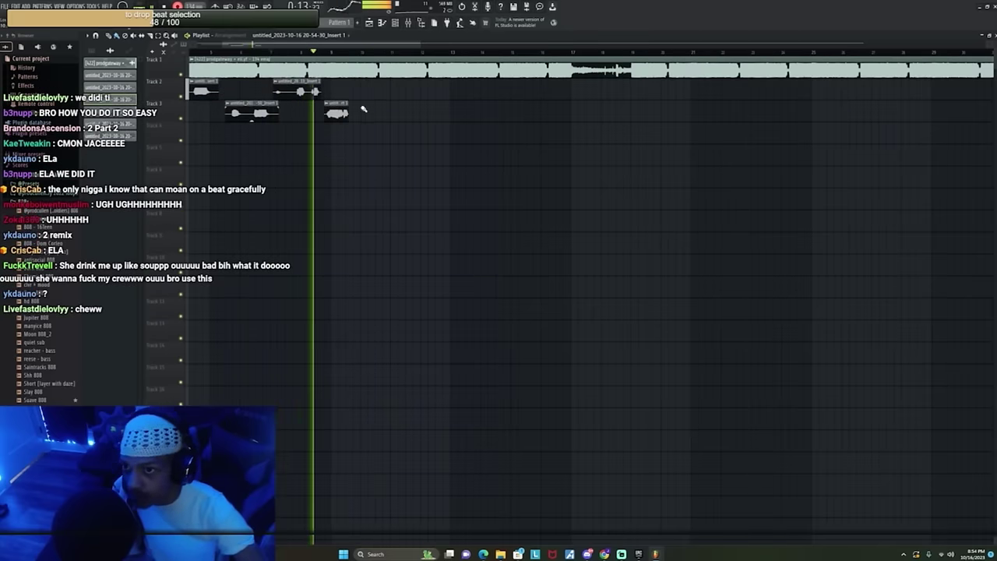
Step: Record the next vocal phrase on Track 2 around bar 10, after the last Track 3 clip
{"action": "left_click_drag", "start_coordinate": [266, 44], "coordinate": [283, 38]}
{"action": "left_click", "coordinate": [408, 23]}
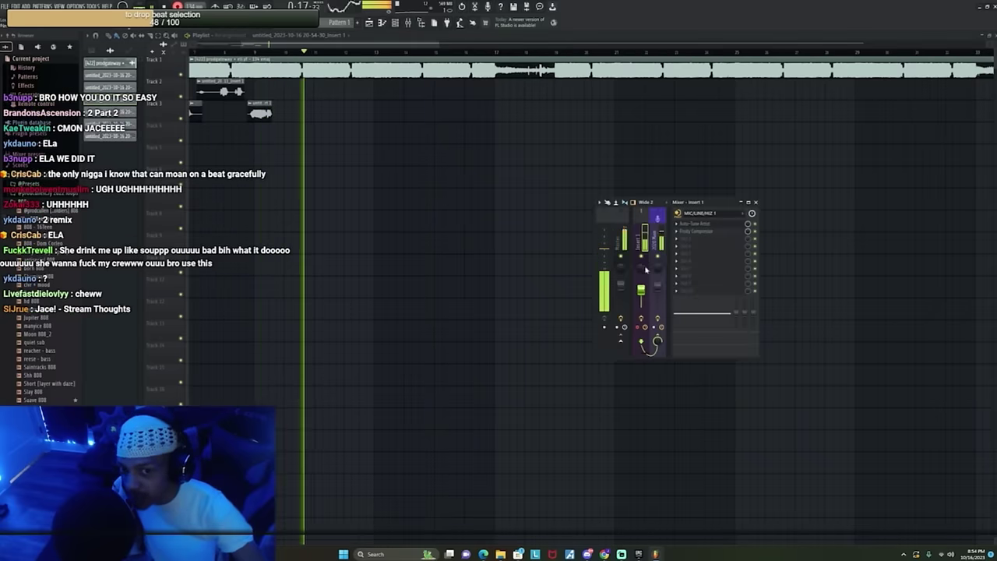
{"action": "left_click", "coordinate": [243, 52]}
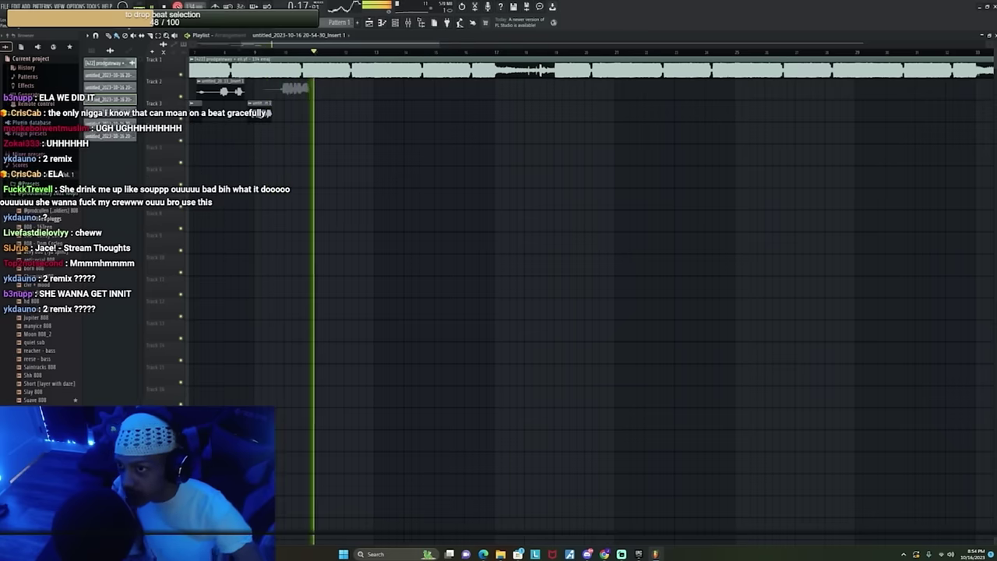
{"action": "key", "text": "r"}
{"action": "scroll", "coordinate": [271, 54], "scroll_direction": "up", "scroll_amount": 2}
Step: Try a vocal take on Track 3 around bar 11 with its ends trimmed, and delete the clip
{"action": "left_click", "coordinate": [255, 52]}
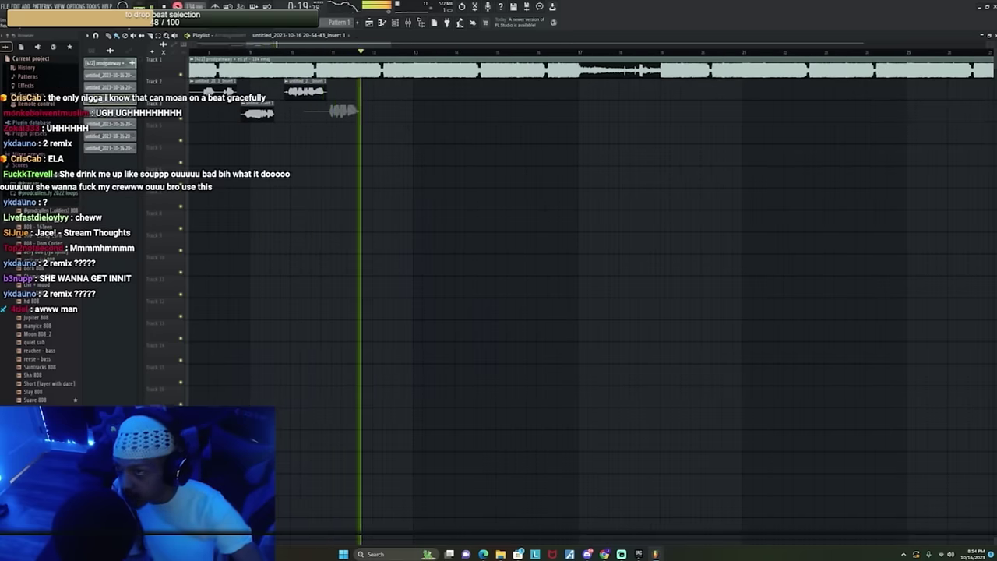
{"action": "left_click", "coordinate": [309, 52]}
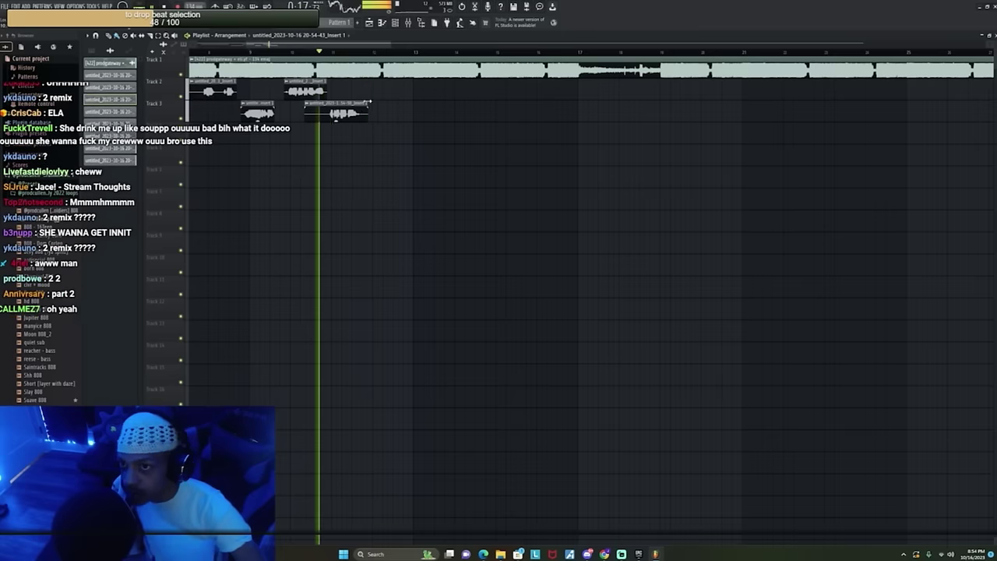
{"action": "left_click_drag", "start_coordinate": [318, 104], "coordinate": [325, 104]}
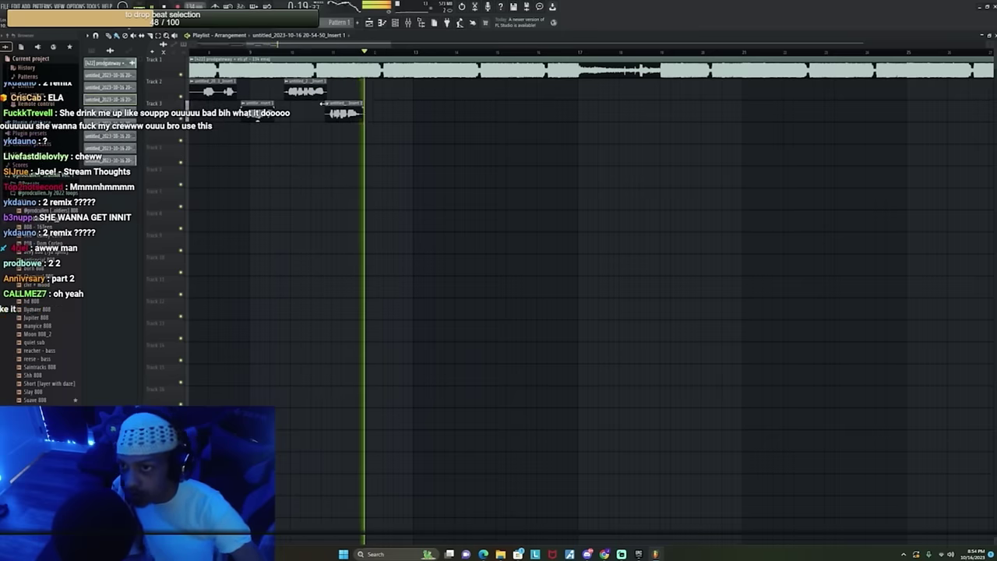
{"action": "scroll", "coordinate": [293, 59], "scroll_direction": "right", "scroll_amount": 1}
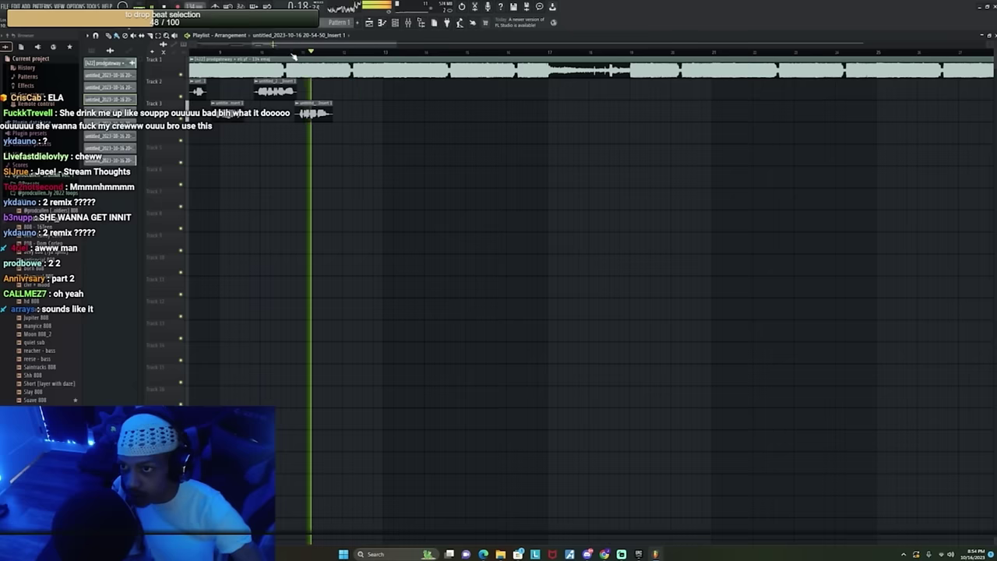
{"action": "right_click", "coordinate": [313, 111]}
Step: Record retakes of the Track 3 phrase around bar 11, keeping the second one with its ends trimmed
{"action": "left_click", "coordinate": [265, 52]}
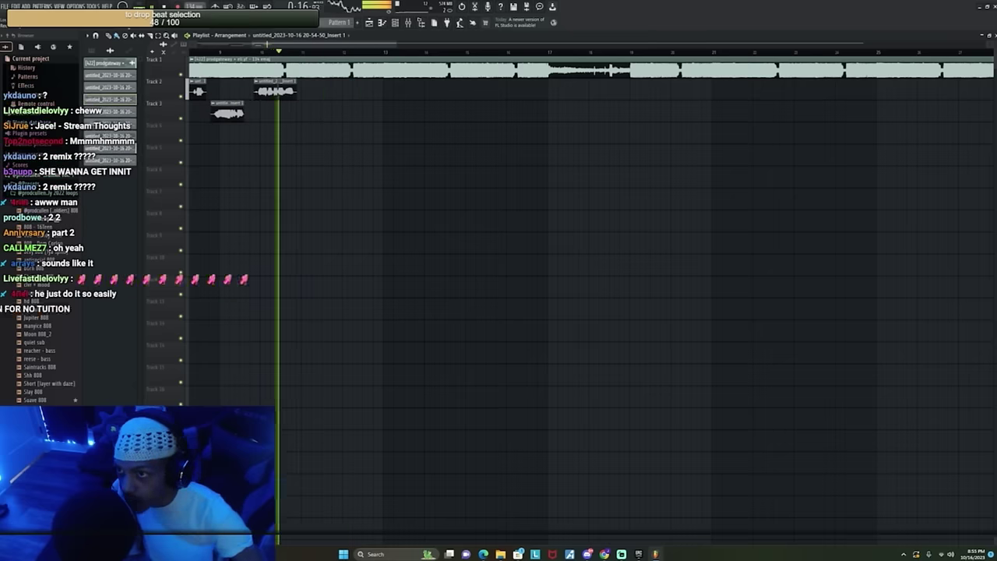
{"action": "left_click", "coordinate": [265, 48]}
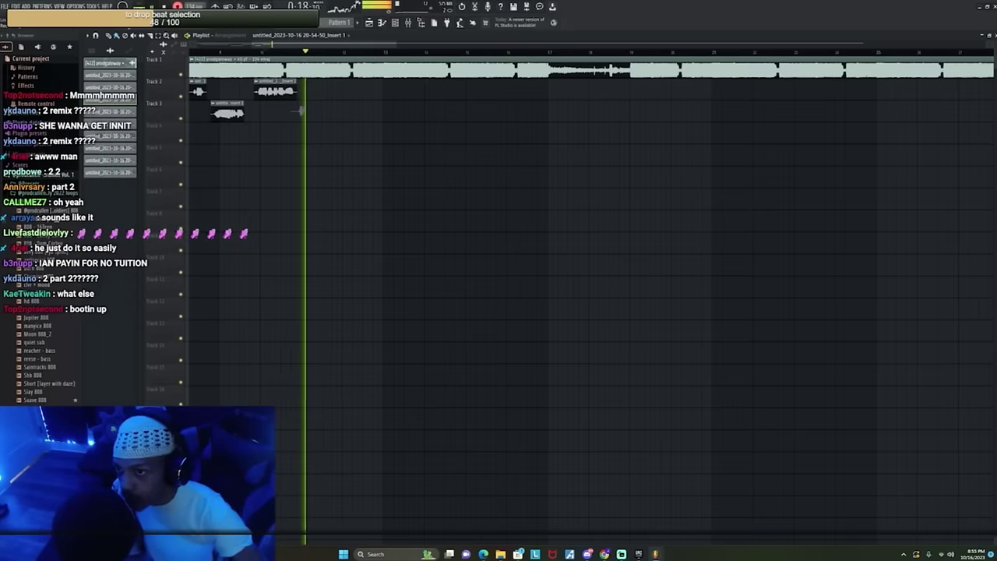
{"action": "left_click", "coordinate": [288, 49]}
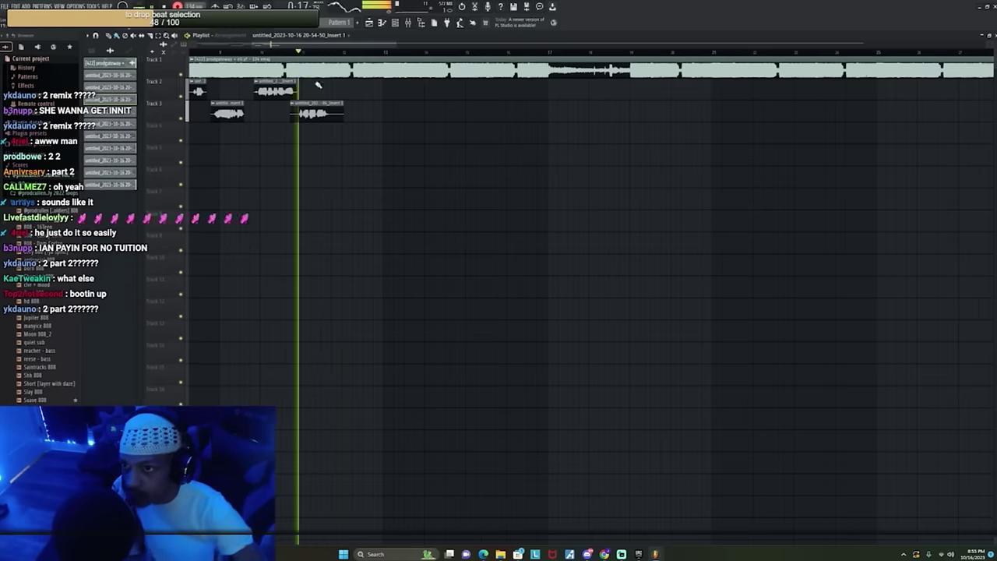
{"action": "left_click", "coordinate": [271, 50]}
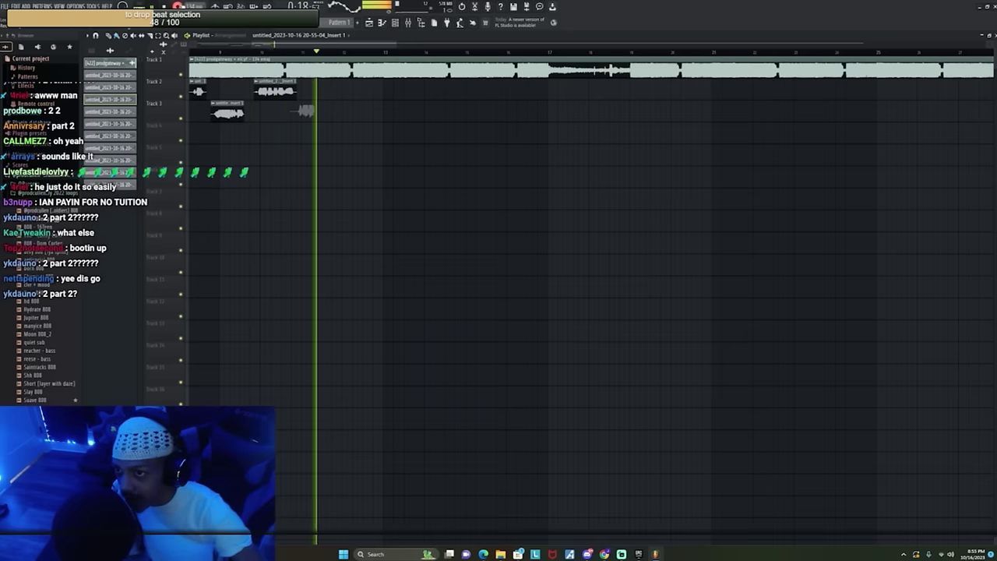
{"action": "left_click", "coordinate": [280, 50]}
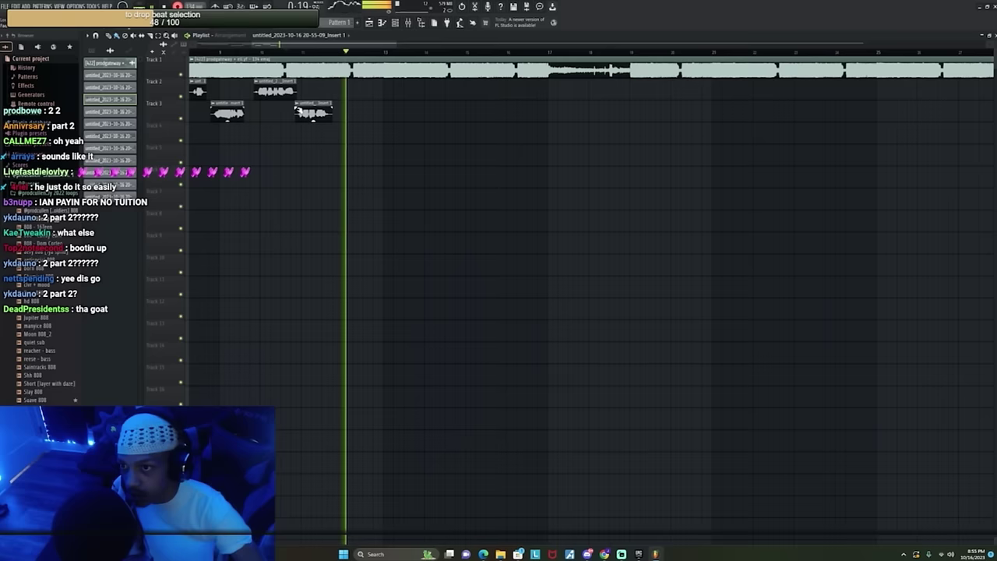
Step: Record the next vocal phrase on Track 2 around bar 12 and trim the start and end of its clip
{"action": "left_click", "coordinate": [296, 50]}
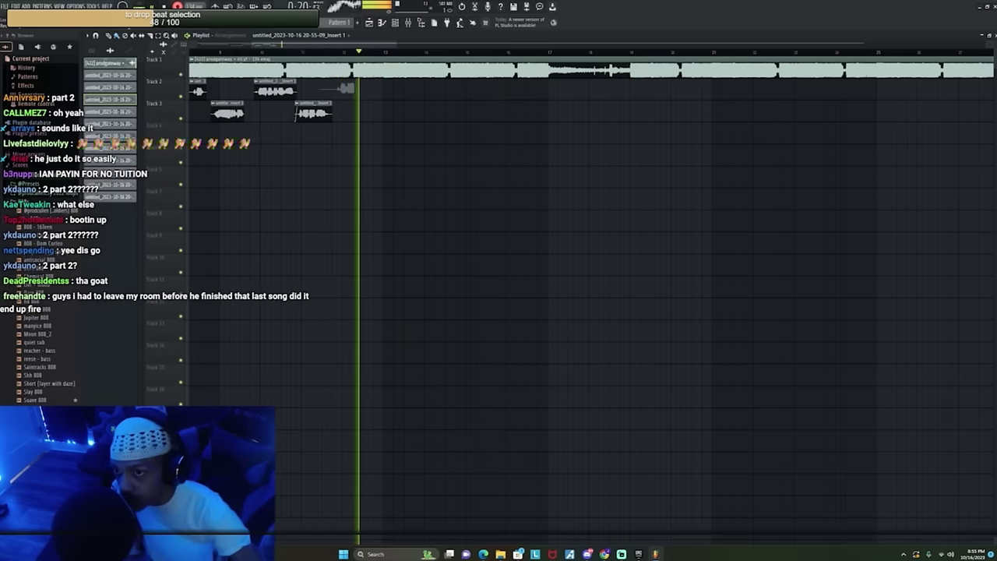
{"action": "key", "text": "r"}
{"action": "scroll", "coordinate": [340, 56], "scroll_direction": "up", "scroll_amount": 1}
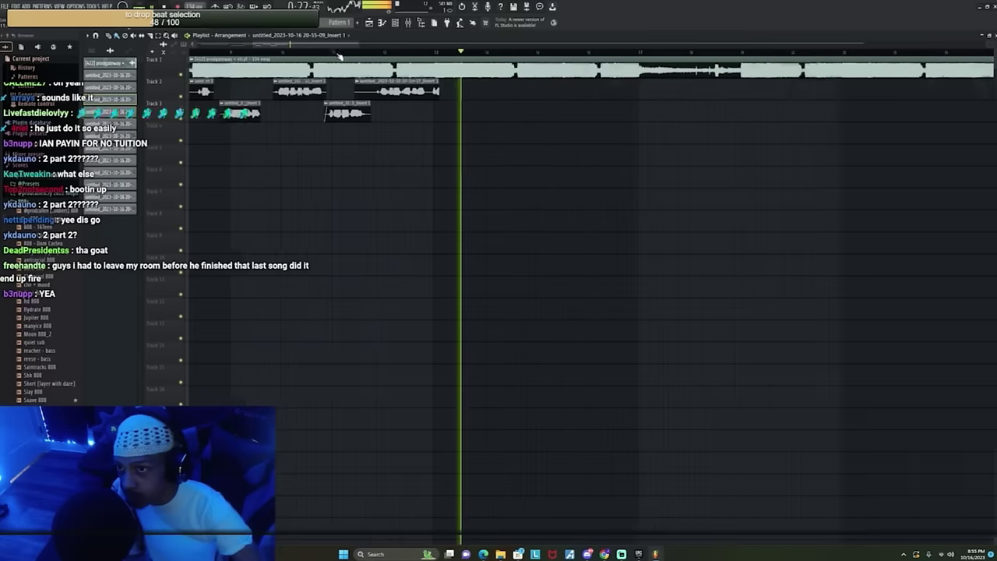
{"action": "scroll", "coordinate": [340, 56], "scroll_direction": "up", "scroll_amount": 1}
{"action": "scroll", "coordinate": [340, 56], "scroll_direction": "right", "scroll_amount": 1}
{"action": "left_click", "coordinate": [327, 51]}
{"action": "left_click_drag", "start_coordinate": [418, 81], "coordinate": [405, 81]}
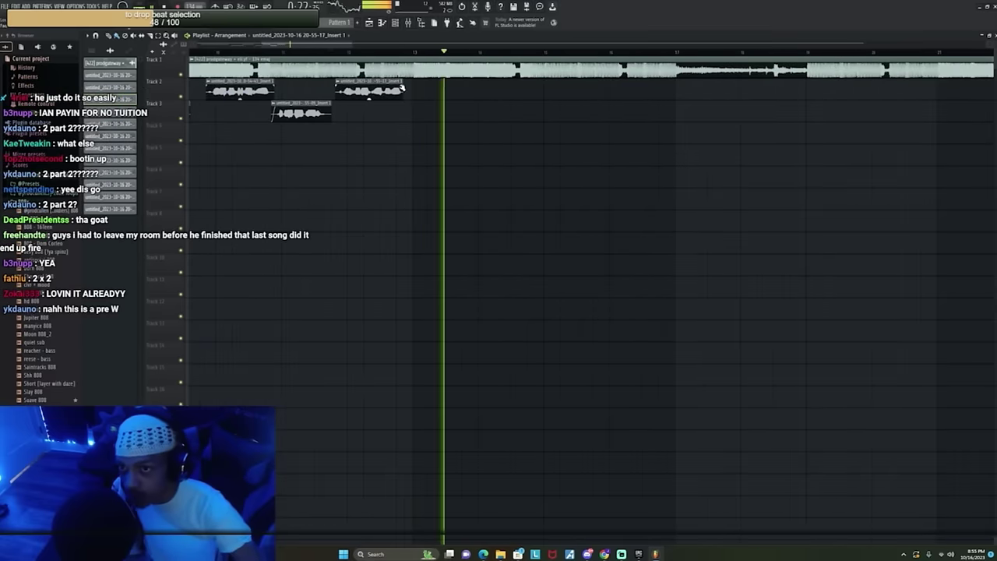
Step: Play back the latest vocal phrases and the beat past bar 13 to work out the next line
{"action": "scroll", "coordinate": [327, 51], "scroll_direction": "down", "scroll_amount": 1}
{"action": "left_click", "coordinate": [327, 51]}
{"action": "scroll", "coordinate": [328, 55], "scroll_direction": "down", "scroll_amount": 2}
{"action": "scroll", "coordinate": [343, 55], "scroll_direction": "up", "scroll_amount": 3}
{"action": "scroll", "coordinate": [333, 49], "scroll_direction": "right", "scroll_amount": 1}
{"action": "scroll", "coordinate": [263, 60], "scroll_direction": "up", "scroll_amount": 2}
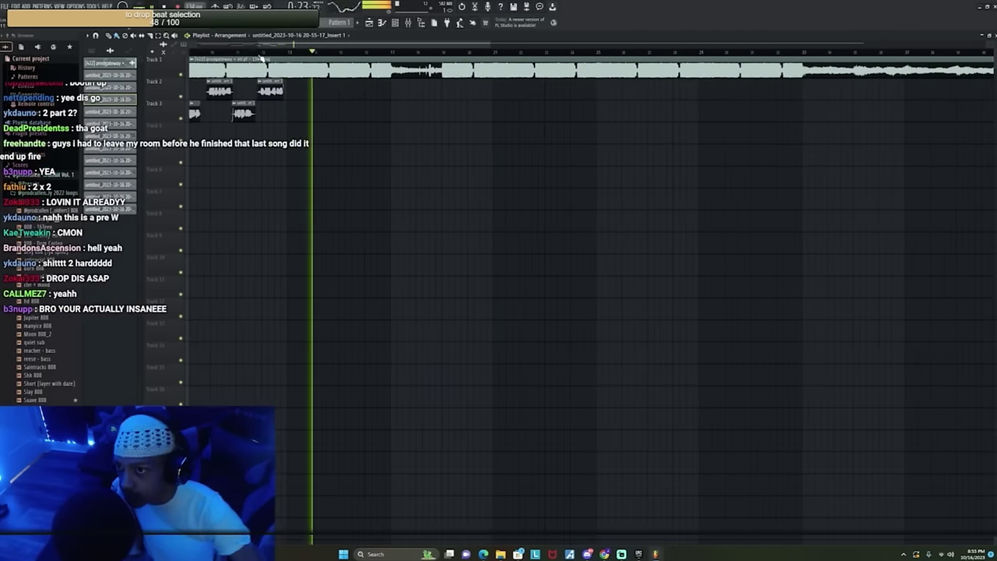
{"action": "scroll", "coordinate": [264, 60], "scroll_direction": "up", "scroll_amount": 1}
{"action": "left_click", "coordinate": [262, 56]}
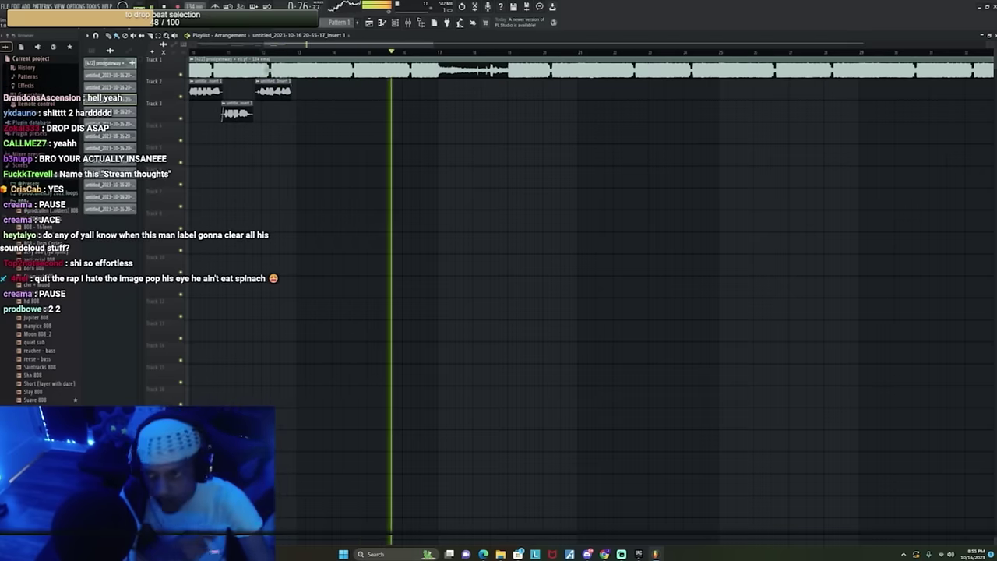
{"action": "scroll", "coordinate": [229, 52], "scroll_direction": "down", "scroll_amount": 3}
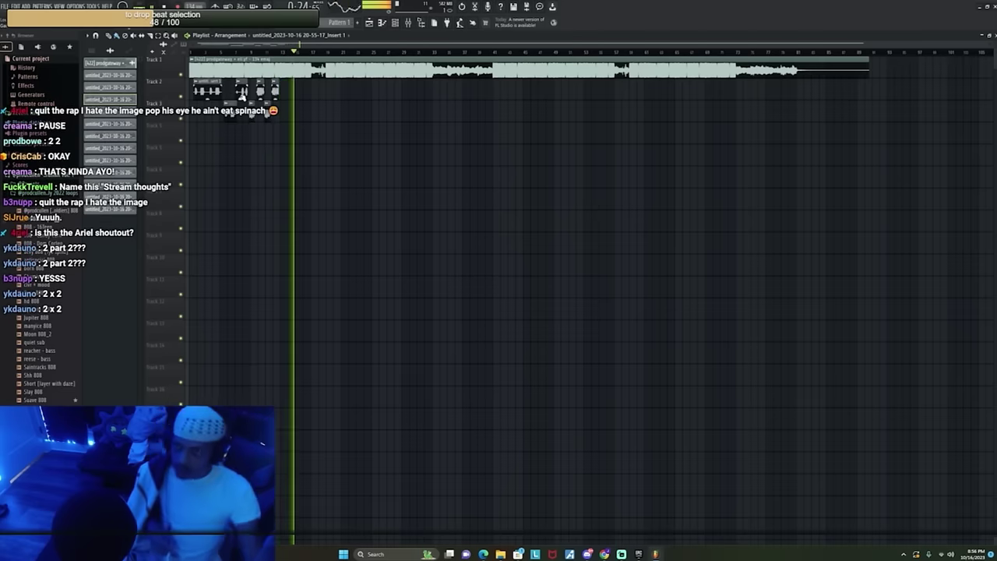
{"action": "left_click", "coordinate": [274, 53]}
{"action": "scroll", "coordinate": [274, 53], "scroll_direction": "up", "scroll_amount": 3}
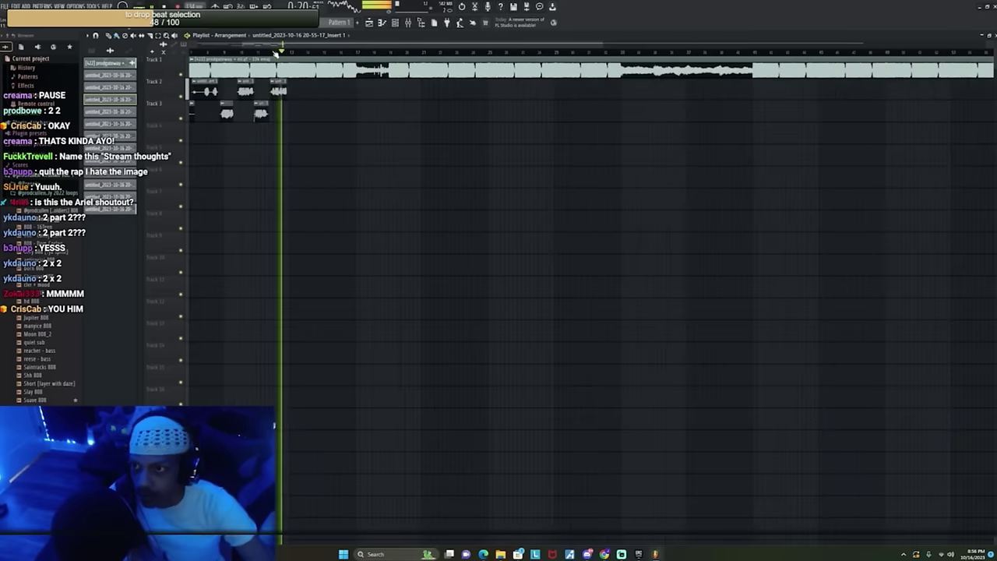
{"action": "scroll", "coordinate": [276, 55], "scroll_direction": "up", "scroll_amount": 2}
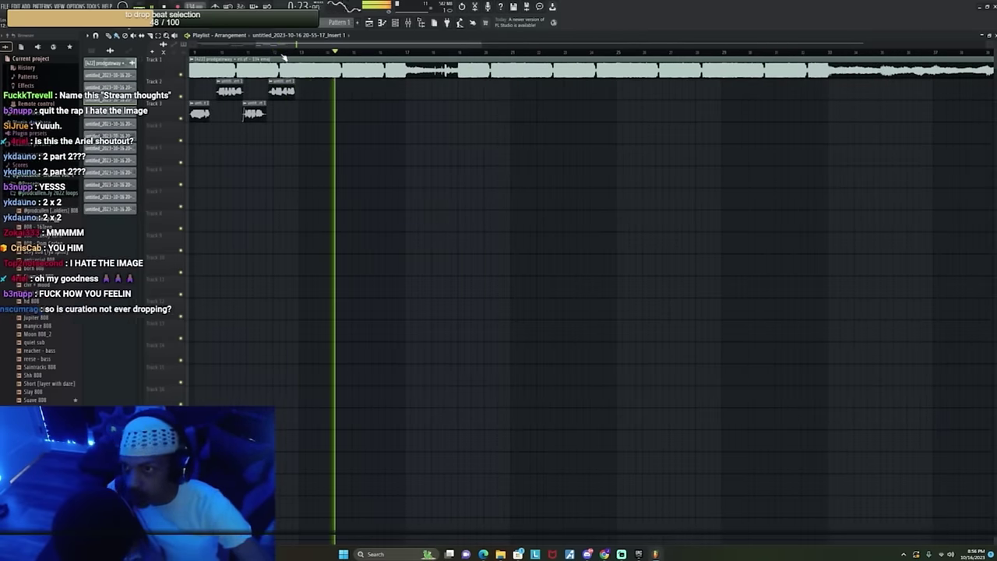
Step: Record the next vocal phrase on Track 3 from about bar 13 to bar 15 and fade out the end of its clip
{"action": "left_click", "coordinate": [279, 52]}
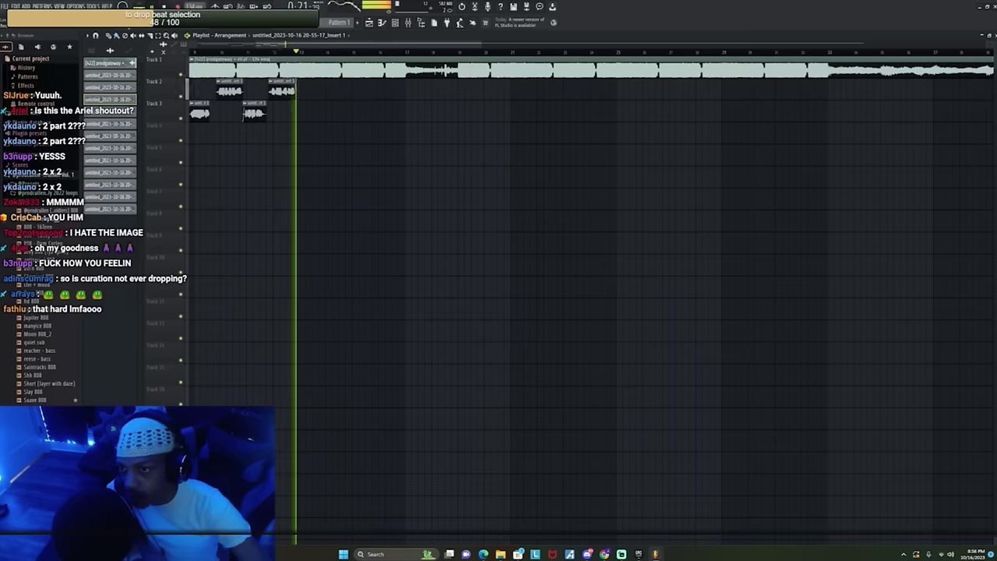
{"action": "left_click", "coordinate": [282, 53]}
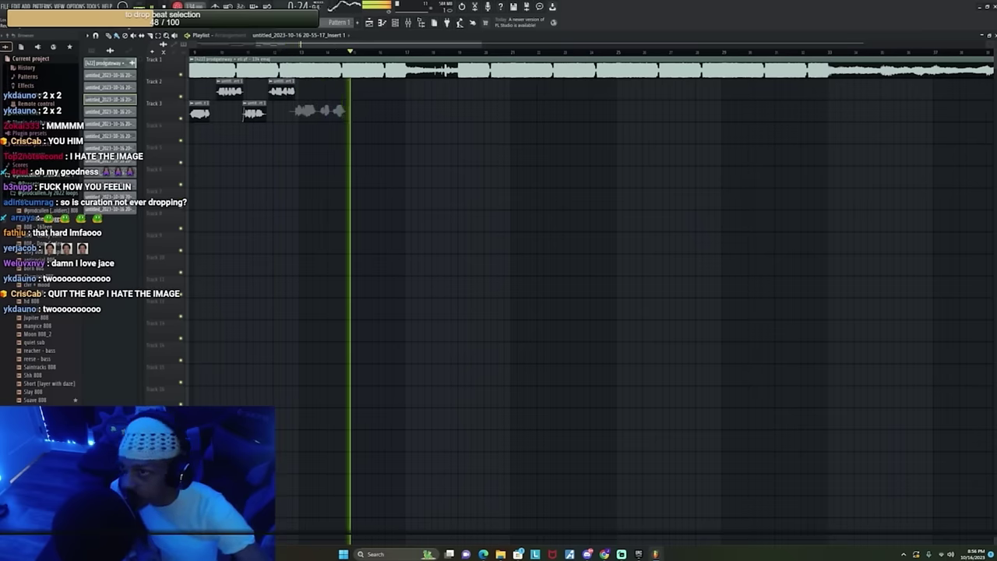
{"action": "left_click", "coordinate": [292, 53]}
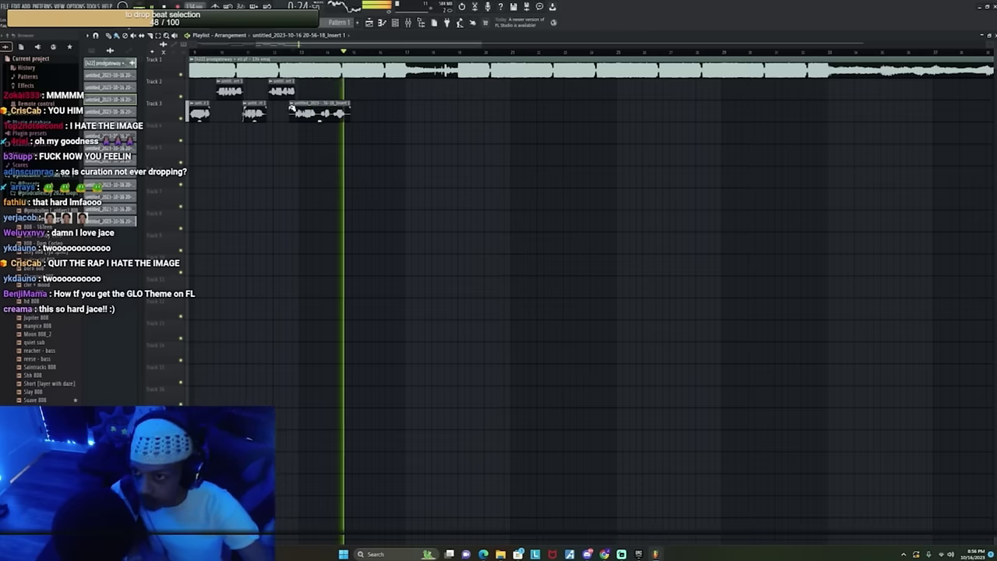
{"action": "left_click_drag", "start_coordinate": [351, 102], "coordinate": [346, 104]}
{"action": "left_click", "coordinate": [303, 53]}
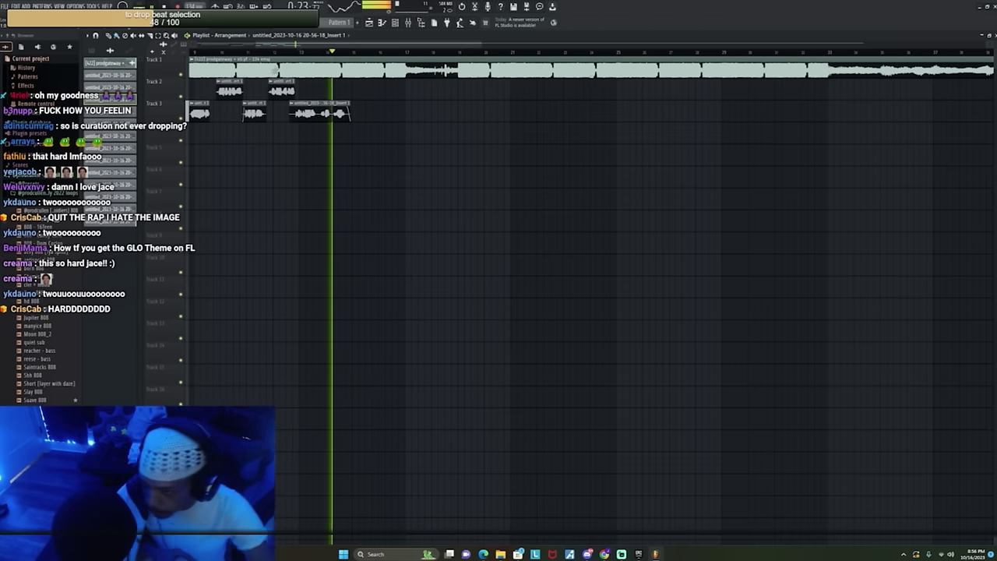
Step: Record a vocal phrase on Track 2 from about bar 15 to bar 17, following the faded Track 3 clip
{"action": "left_click", "coordinate": [326, 53]}
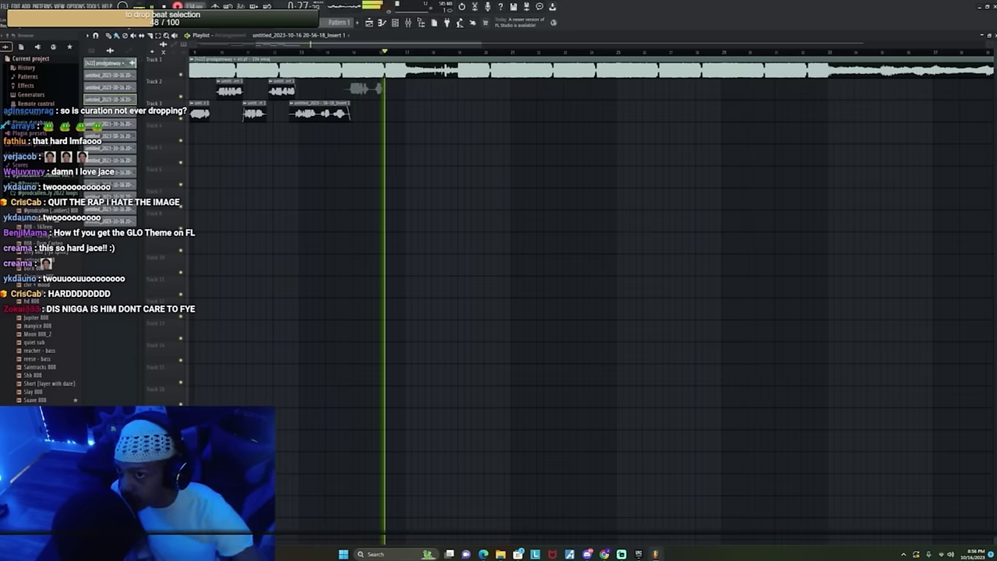
{"action": "scroll", "coordinate": [353, 54], "scroll_direction": "up", "scroll_amount": 1}
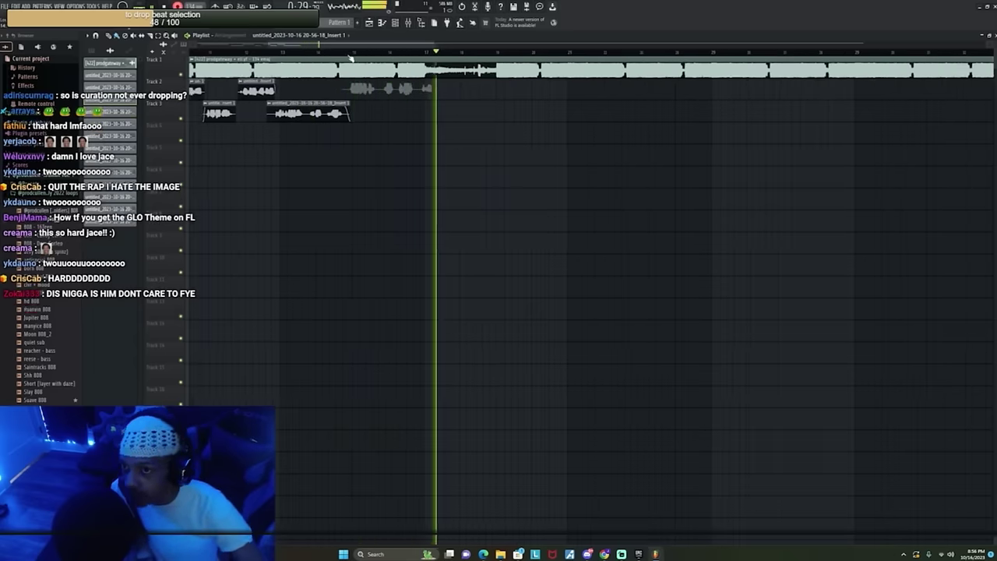
{"action": "left_click", "coordinate": [349, 54]}
Step: Record the next vocal phrases on Track 2 around bar 18 and on Track 3 around bar 19
{"action": "scroll", "coordinate": [350, 55], "scroll_direction": "down", "scroll_amount": 4}
{"action": "scroll", "coordinate": [351, 55], "scroll_direction": "up", "scroll_amount": 2}
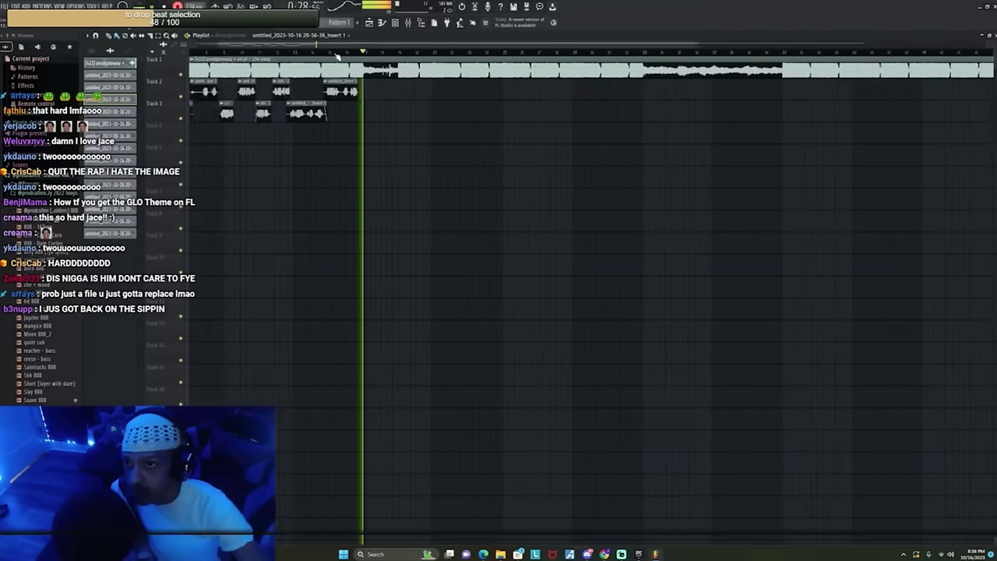
{"action": "scroll", "coordinate": [335, 56], "scroll_direction": "up", "scroll_amount": 3}
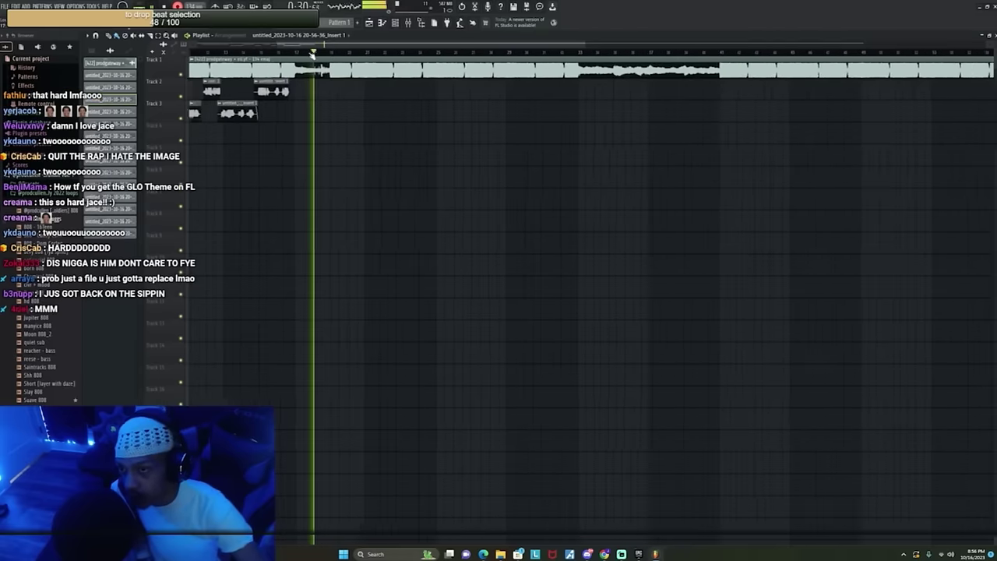
{"action": "left_click", "coordinate": [269, 53]}
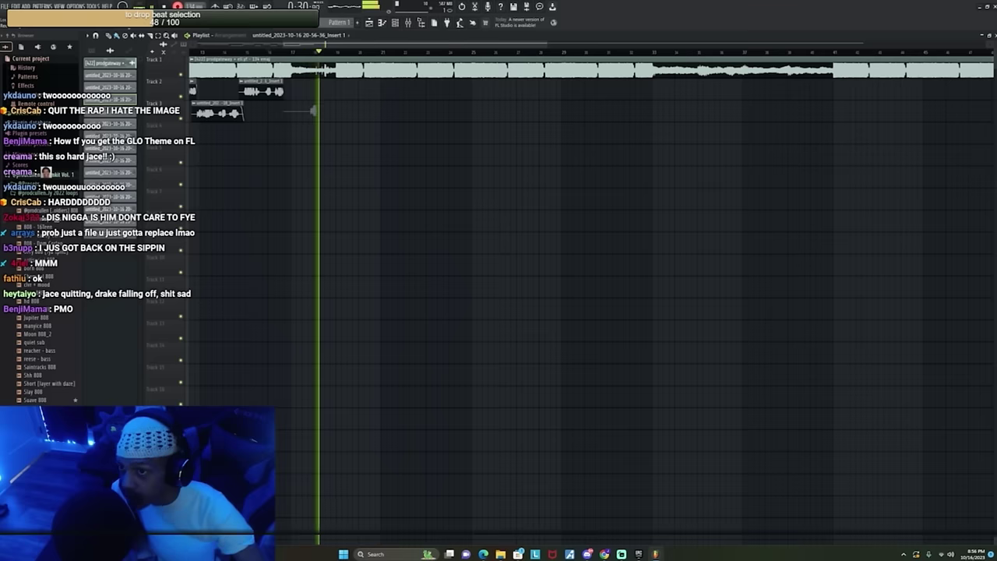
{"action": "left_click", "coordinate": [271, 52]}
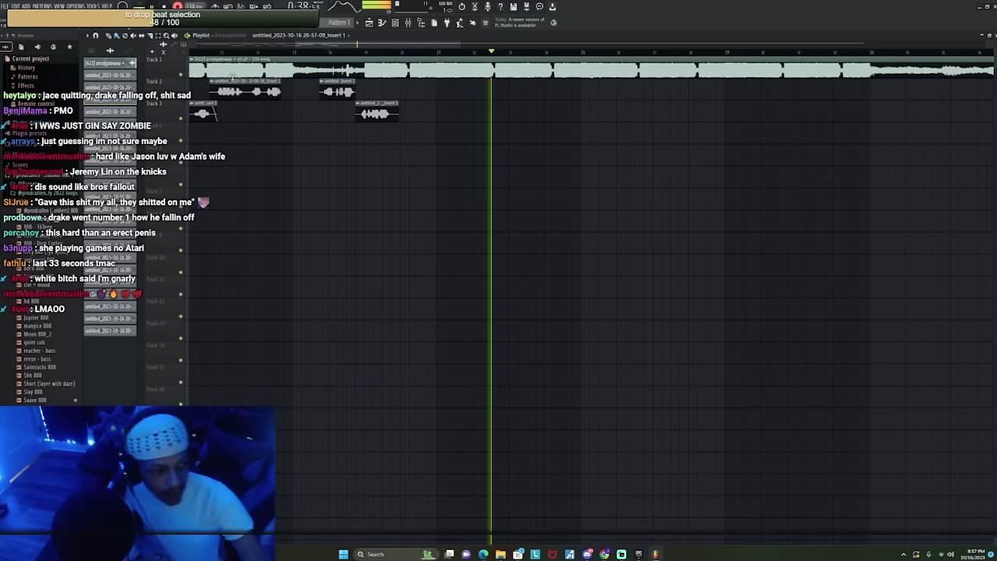
Step: Play back the Track 3 phrase around bar 19 and trim the end of its clip
{"action": "left_click", "coordinate": [364, 52]}
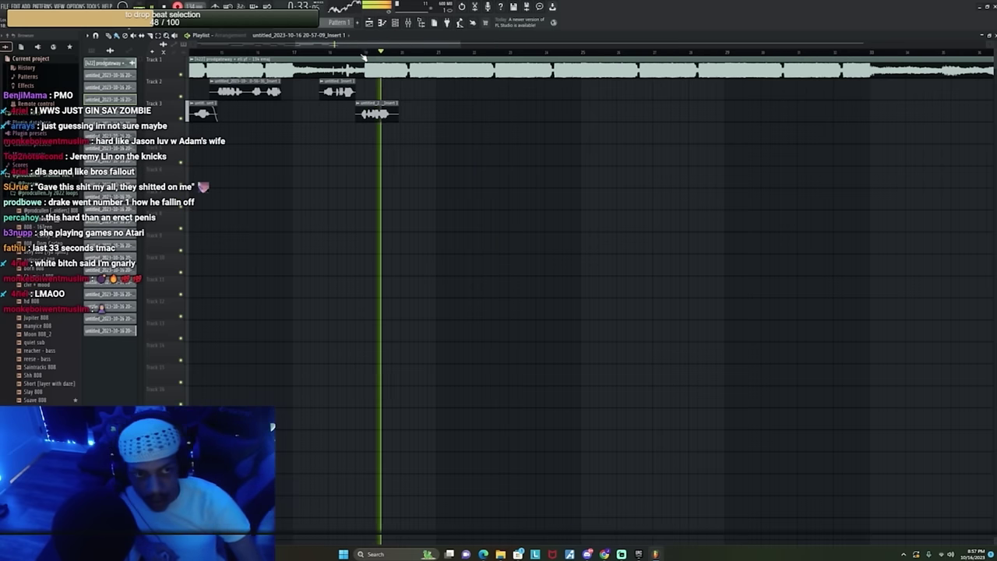
{"action": "scroll", "coordinate": [362, 56], "scroll_direction": "down", "scroll_amount": 3}
{"action": "left_click", "coordinate": [360, 55]}
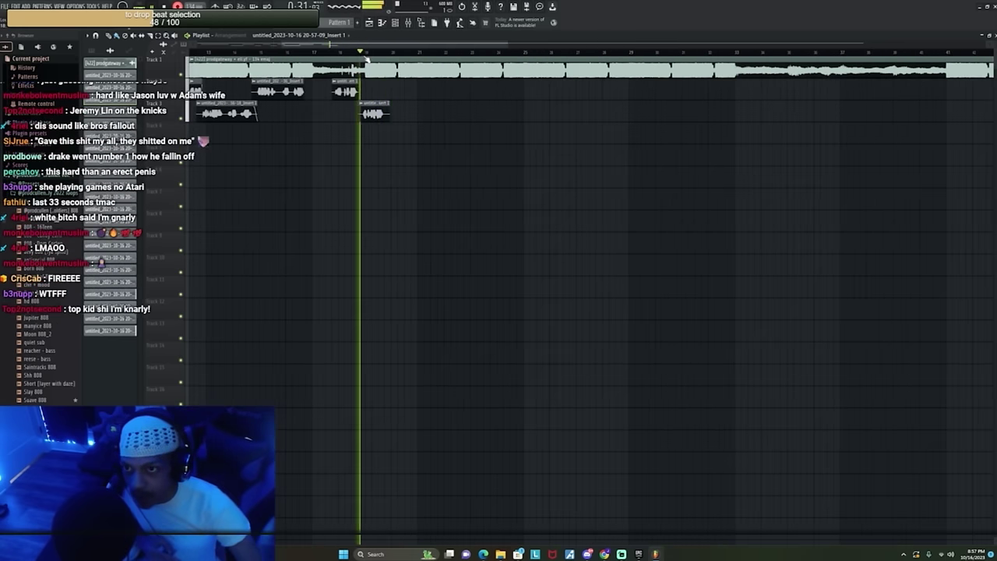
{"action": "scroll", "coordinate": [368, 56], "scroll_direction": "up", "scroll_amount": 3}
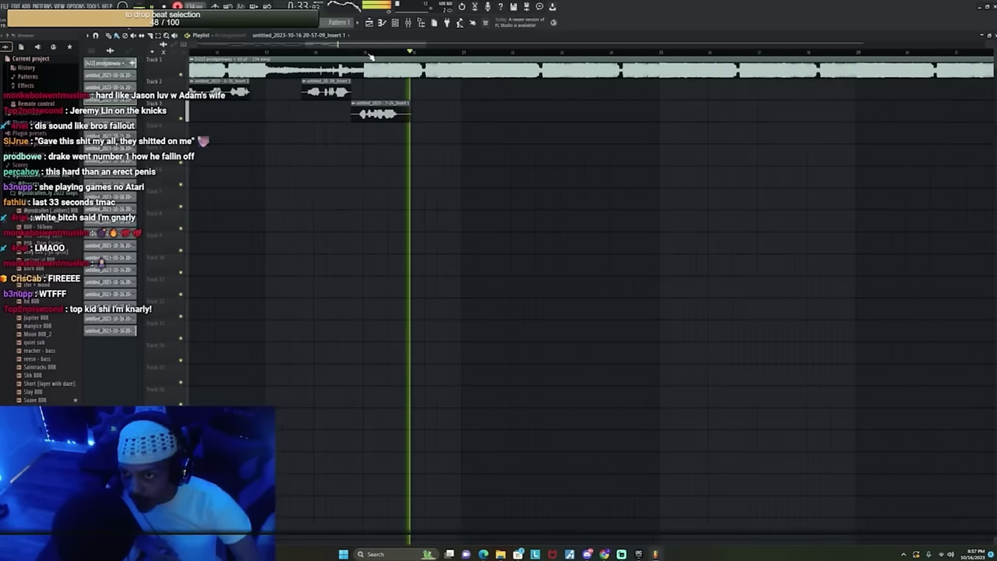
Step: Try takes of the next vocal phrase on Track 2 from about bar 19.5 and delete the rejected clip
{"action": "left_click", "coordinate": [365, 52]}
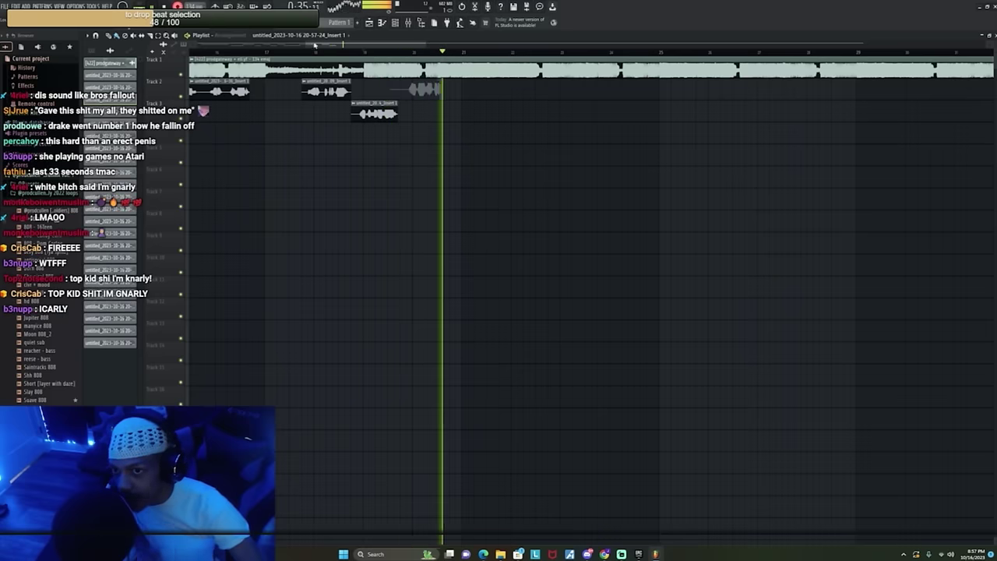
{"action": "left_click", "coordinate": [396, 54]}
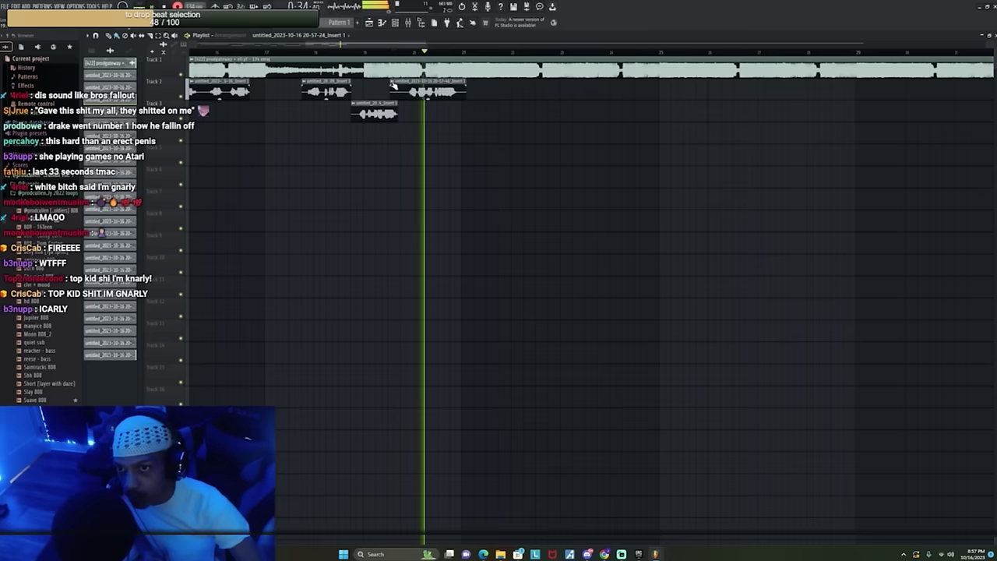
{"action": "right_click", "coordinate": [393, 84]}
{"action": "left_click", "coordinate": [356, 52]}
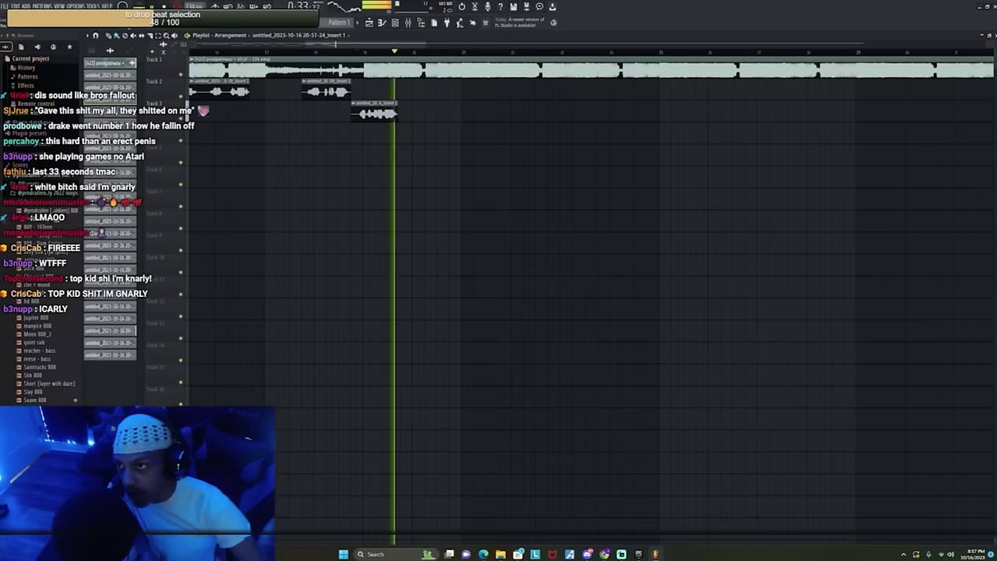
{"action": "left_click", "coordinate": [366, 52]}
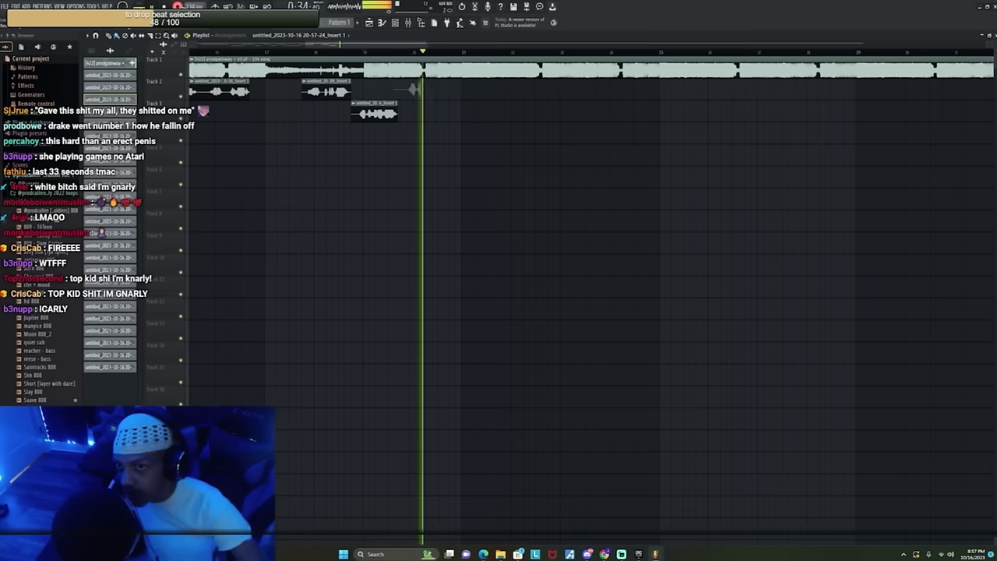
Step: Try another Track 2 take ending near bar 21, then delete its clip and undo the deletion
{"action": "left_click", "coordinate": [356, 52]}
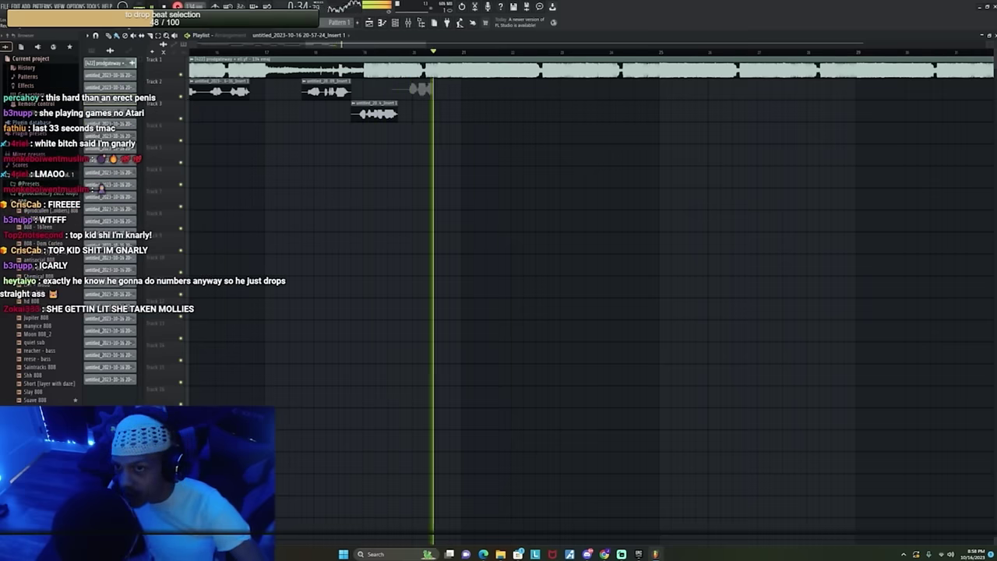
{"action": "left_click", "coordinate": [408, 52]}
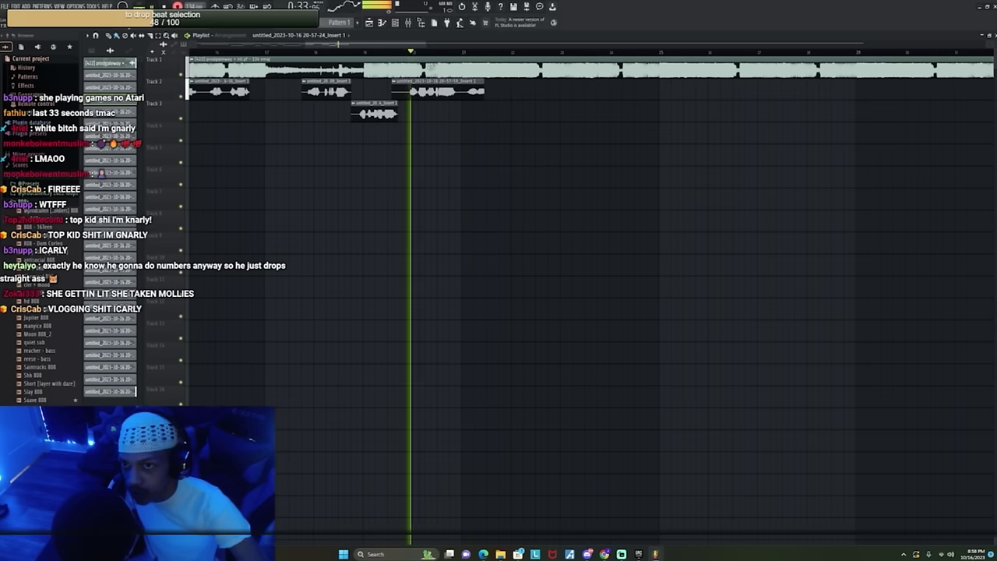
{"action": "right_click", "coordinate": [457, 89]}
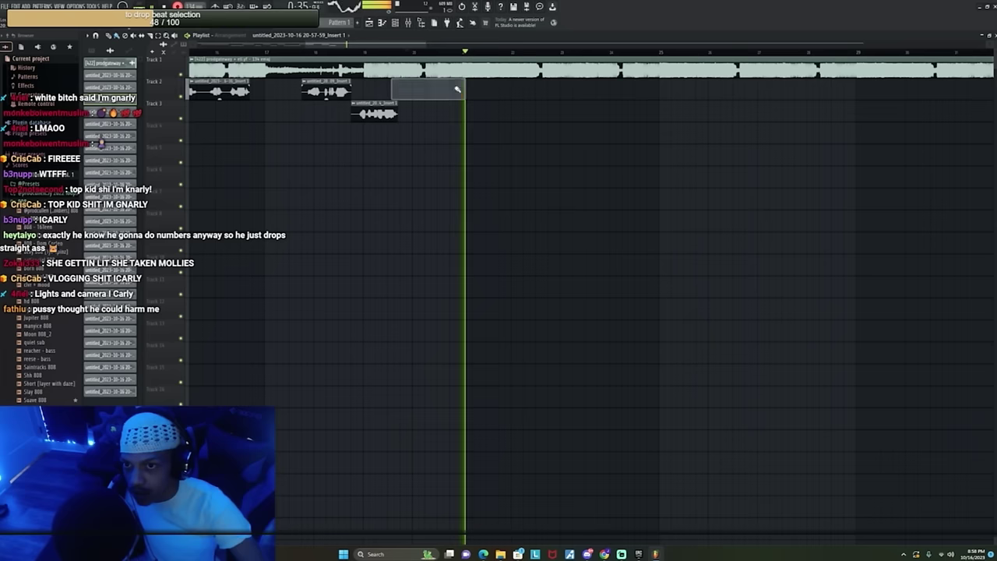
{"action": "left_click", "coordinate": [374, 53]}
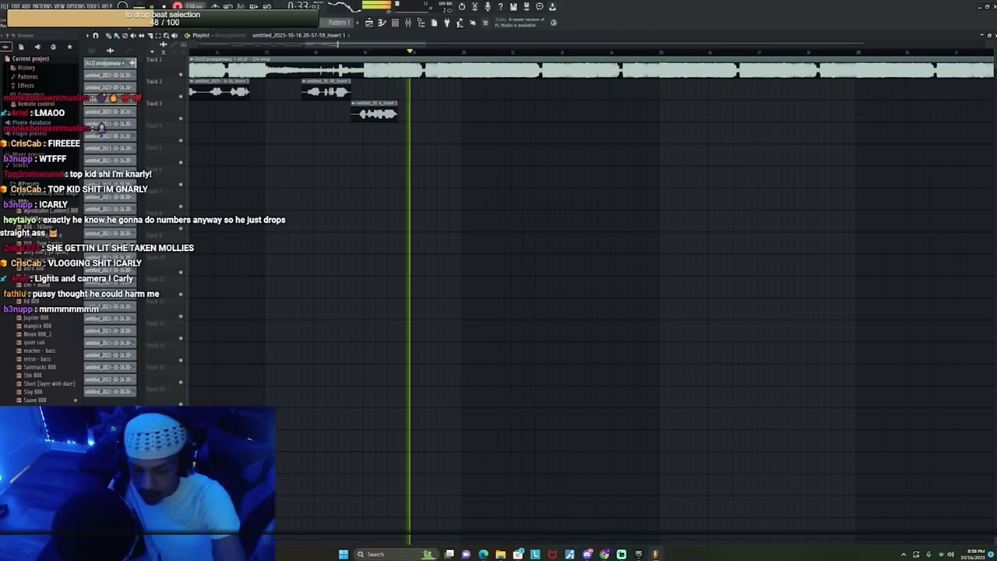
{"action": "key", "text": "ctrl+z"}
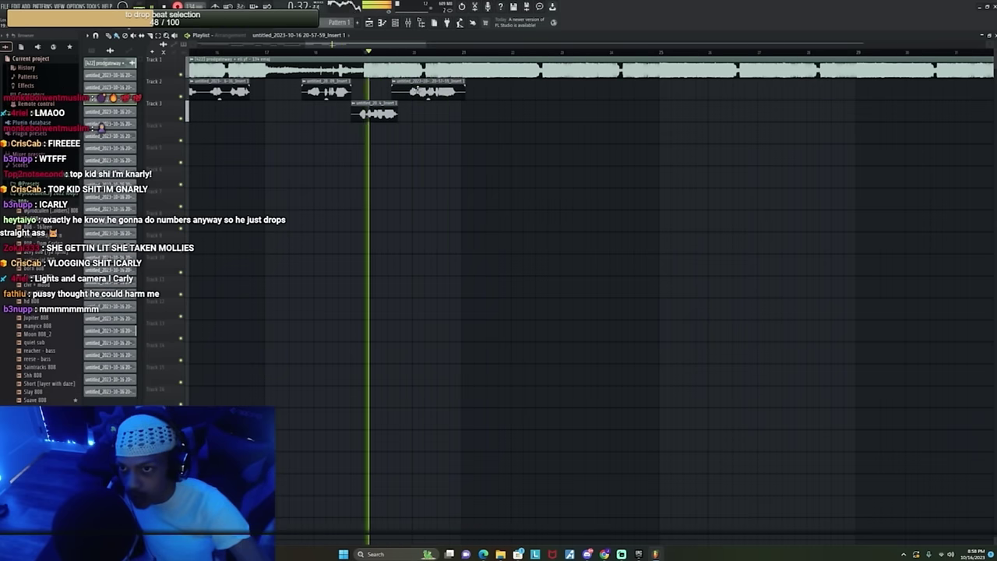
Step: Replace the latest Track 2 take with a newly recorded phrase from about bar 19.5 to bar 21
{"action": "right_click", "coordinate": [420, 91]}
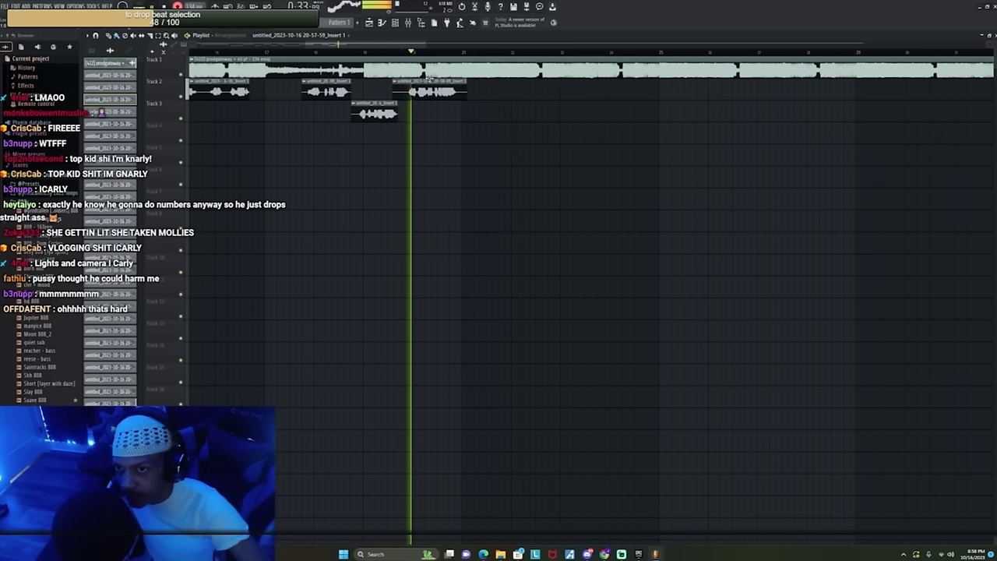
{"action": "key", "text": "ctrl+z"}
{"action": "left_click", "coordinate": [370, 60]}
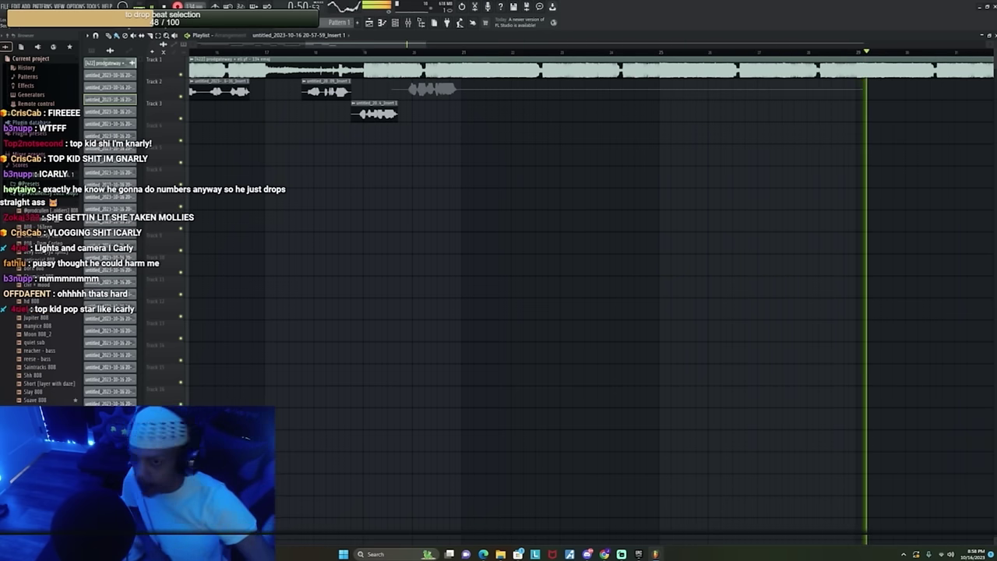
{"action": "left_click", "coordinate": [369, 51]}
{"action": "scroll", "coordinate": [369, 51], "scroll_direction": "down", "scroll_amount": 3}
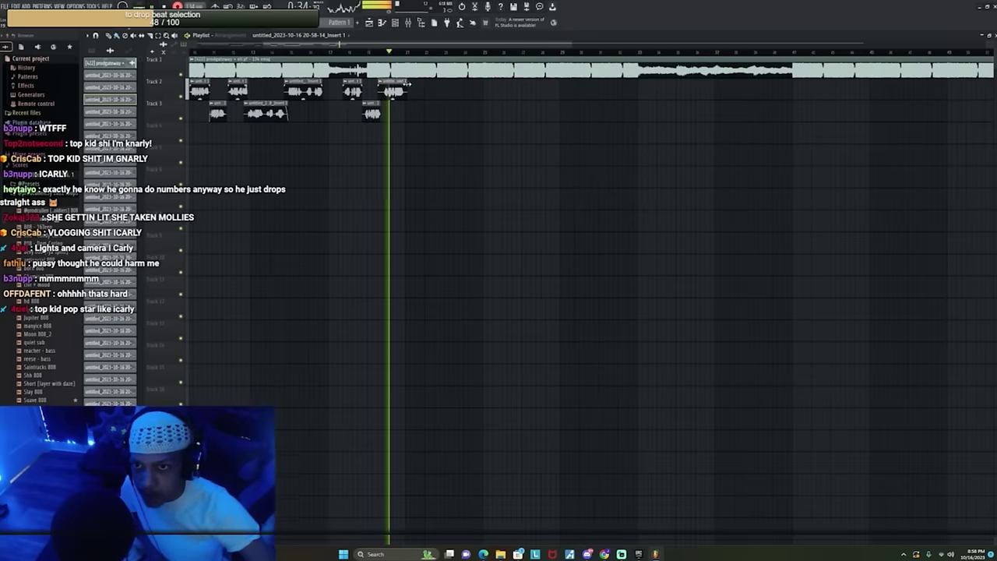
Step: Record the next vocal phrase on Track 3 from about bar 21 to bar 22 and trim the end of the preceding Track 2 clip
{"action": "left_click", "coordinate": [388, 53]}
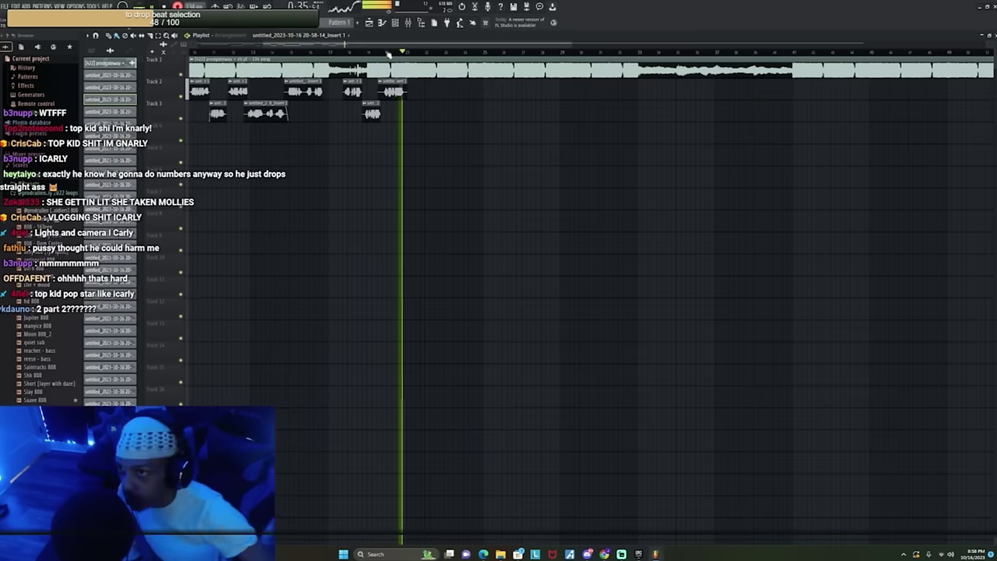
{"action": "scroll", "coordinate": [374, 54], "scroll_direction": "up", "scroll_amount": 2}
{"action": "left_click", "coordinate": [364, 52]}
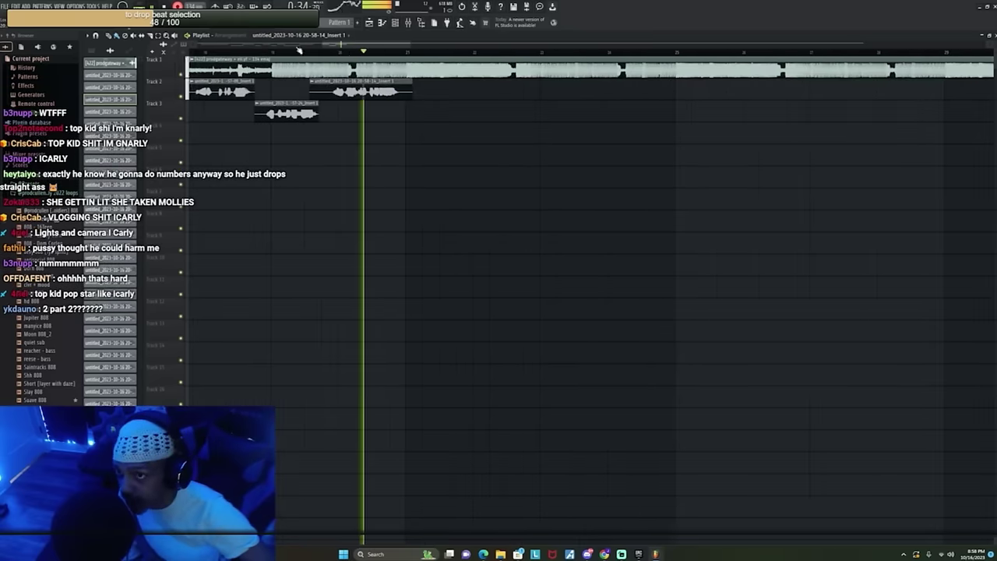
{"action": "left_click", "coordinate": [350, 52]}
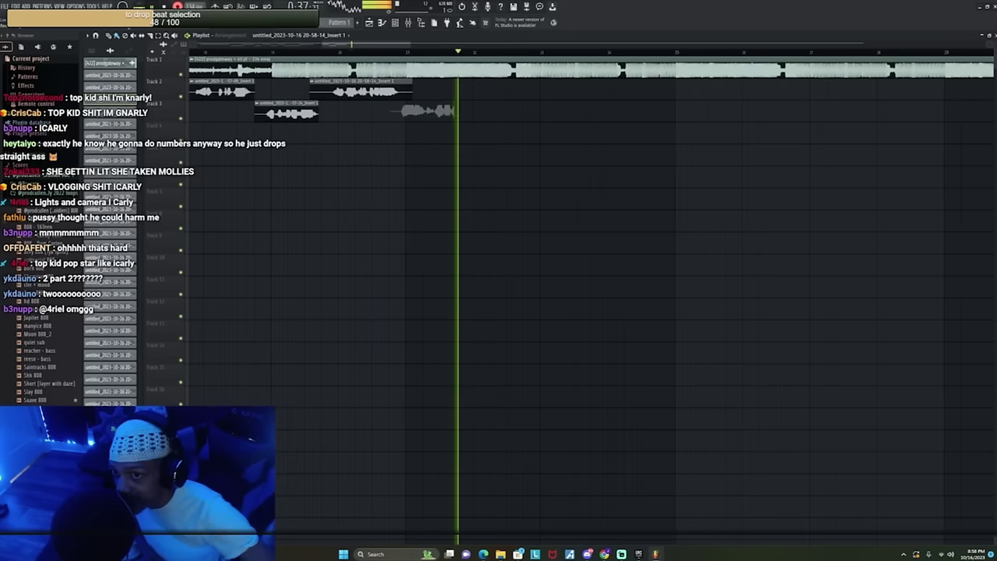
{"action": "key", "text": "space"}
{"action": "key", "text": "space"}
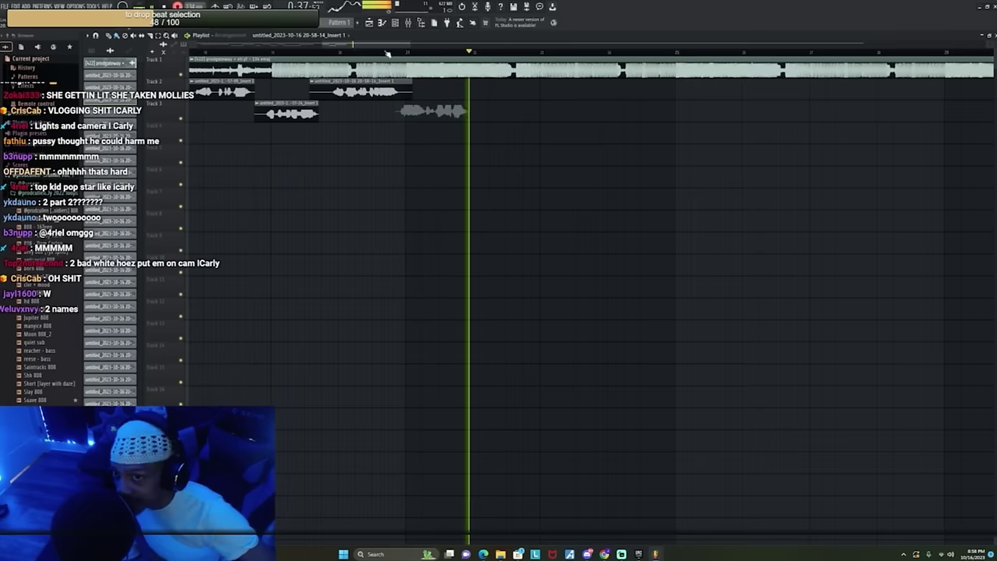
{"action": "key", "text": "space"}
{"action": "key", "text": "space"}
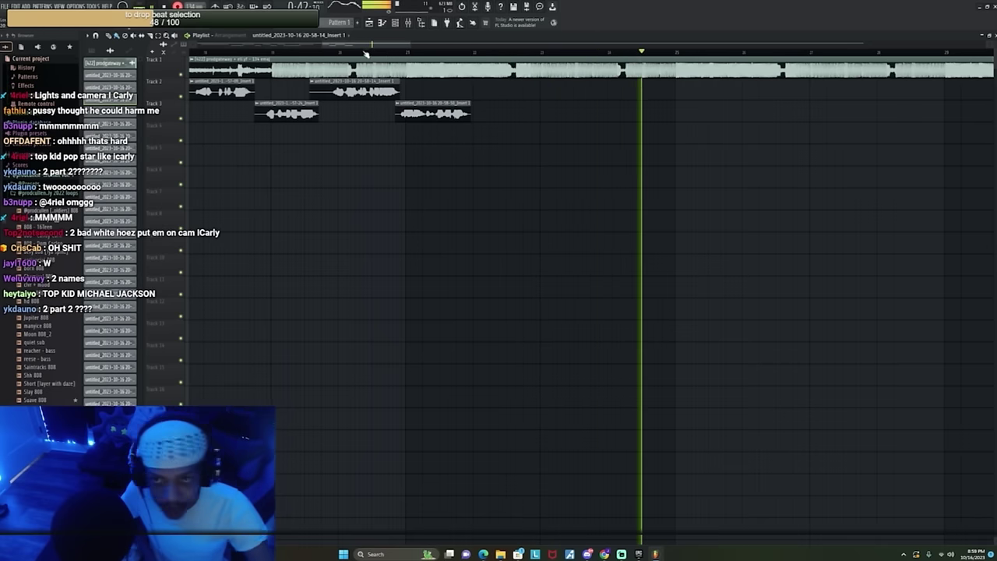
Step: Record the next vocal phrase on Track 2 from about bar 22 to bar 23 and play it back
{"action": "left_click", "coordinate": [389, 53]}
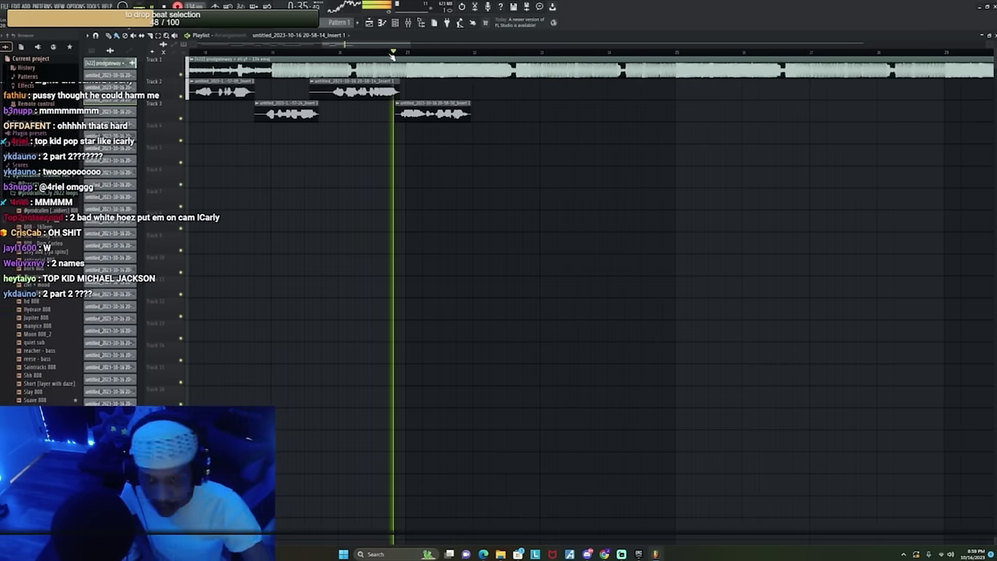
{"action": "left_click", "coordinate": [406, 52]}
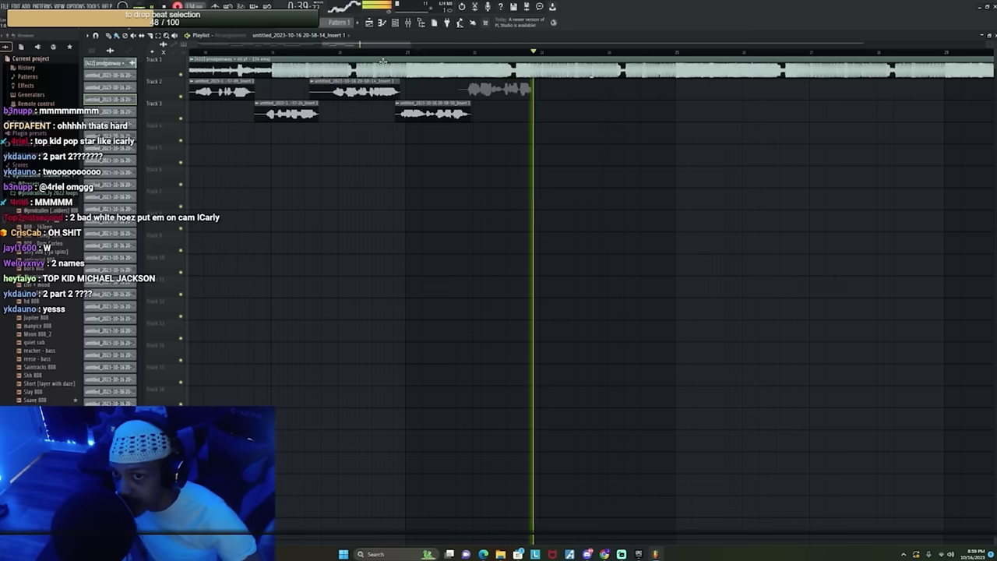
{"action": "left_click", "coordinate": [460, 55]}
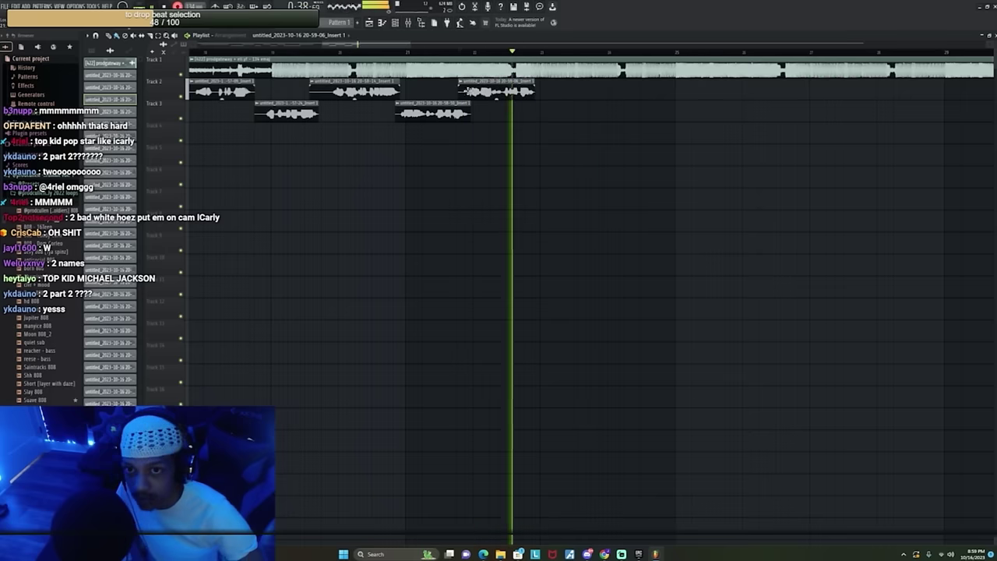
Step: Record the next vocal phrase on Track 3 and trim its clip to run from about bar 23 to bar 25
{"action": "scroll", "coordinate": [396, 49], "scroll_direction": "right", "scroll_amount": 2}
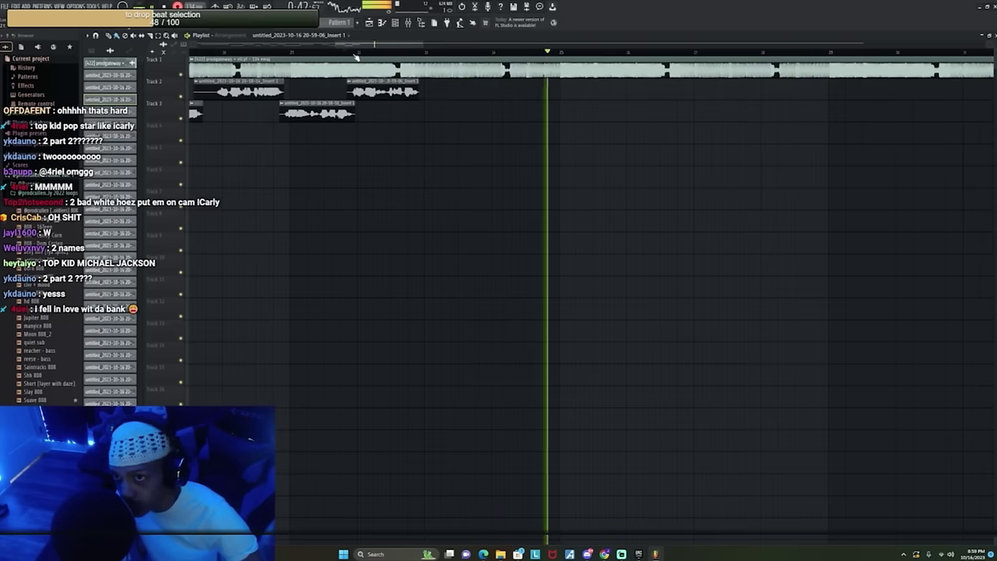
{"action": "left_click", "coordinate": [356, 58]}
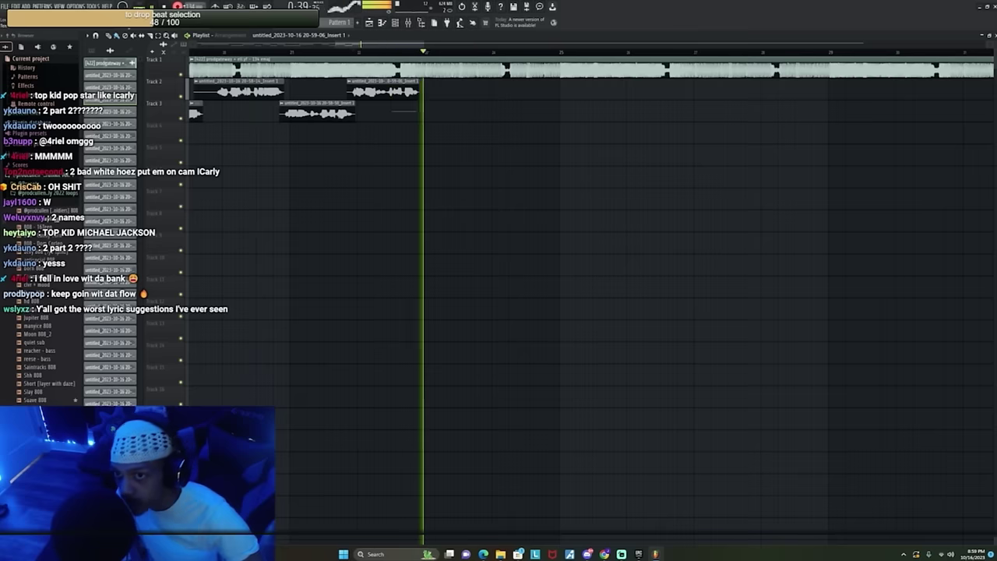
{"action": "left_click", "coordinate": [413, 57]}
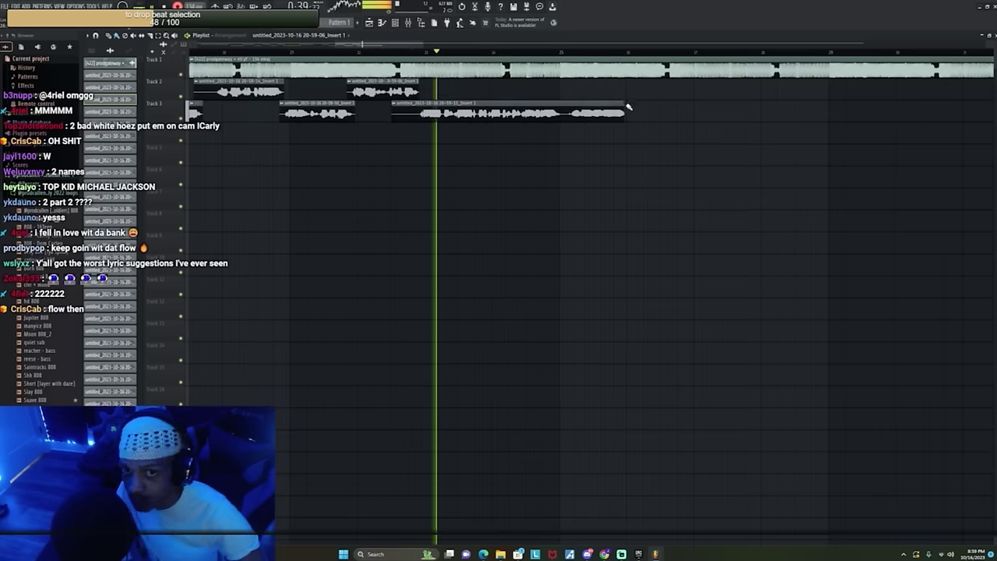
{"action": "left_click_drag", "start_coordinate": [624, 108], "coordinate": [559, 108]}
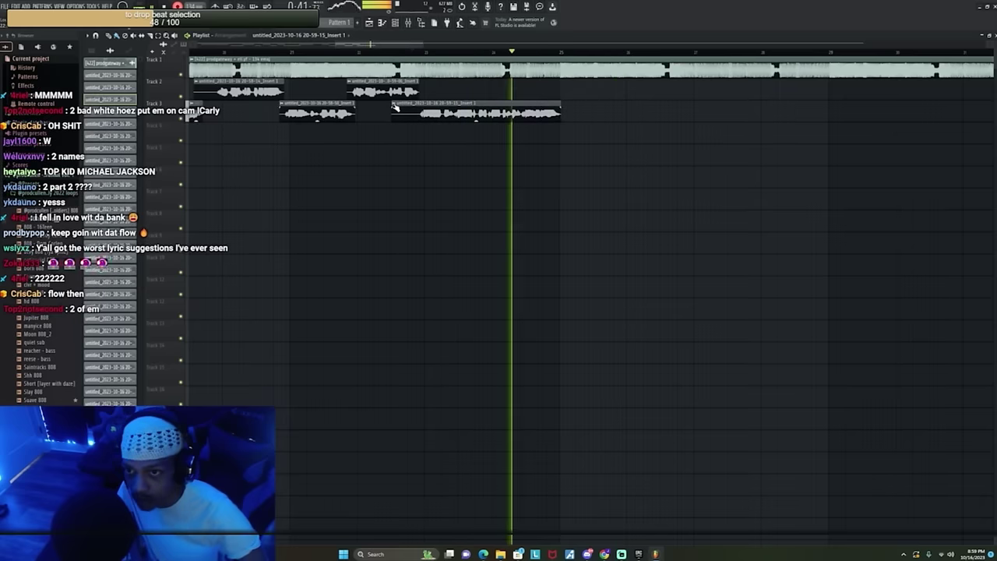
{"action": "left_click_drag", "start_coordinate": [395, 109], "coordinate": [416, 108]}
Step: Record the next vocal phrase on Track 2 from just before bar 25 to about bar 26 and play it back
{"action": "scroll", "coordinate": [415, 53], "scroll_direction": "down", "scroll_amount": 3}
{"action": "left_click", "coordinate": [413, 54]}
{"action": "scroll", "coordinate": [412, 56], "scroll_direction": "up", "scroll_amount": 2}
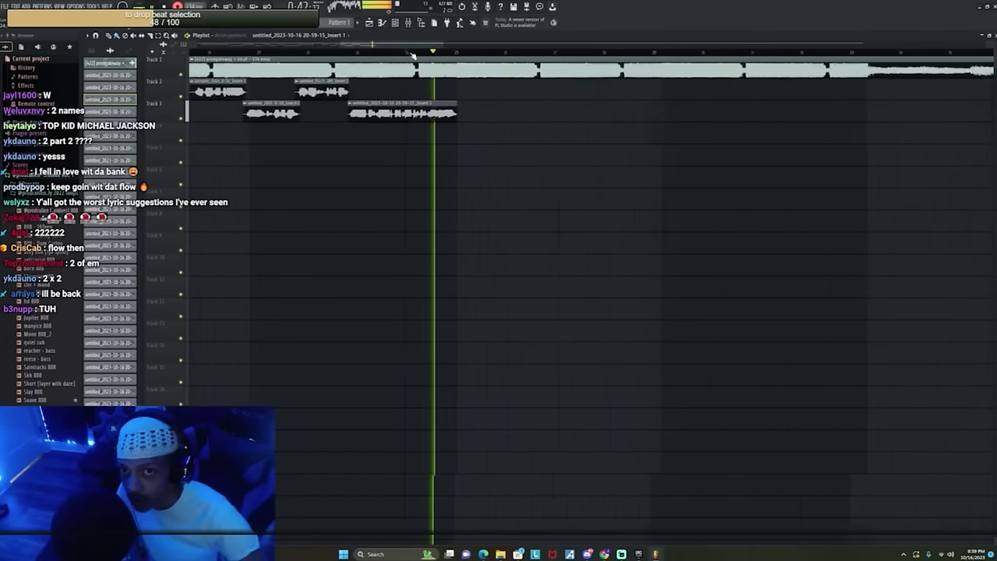
{"action": "scroll", "coordinate": [412, 55], "scroll_direction": "down", "scroll_amount": 4}
{"action": "scroll", "coordinate": [413, 55], "scroll_direction": "up", "scroll_amount": 3}
{"action": "scroll", "coordinate": [421, 55], "scroll_direction": "down", "scroll_amount": 2}
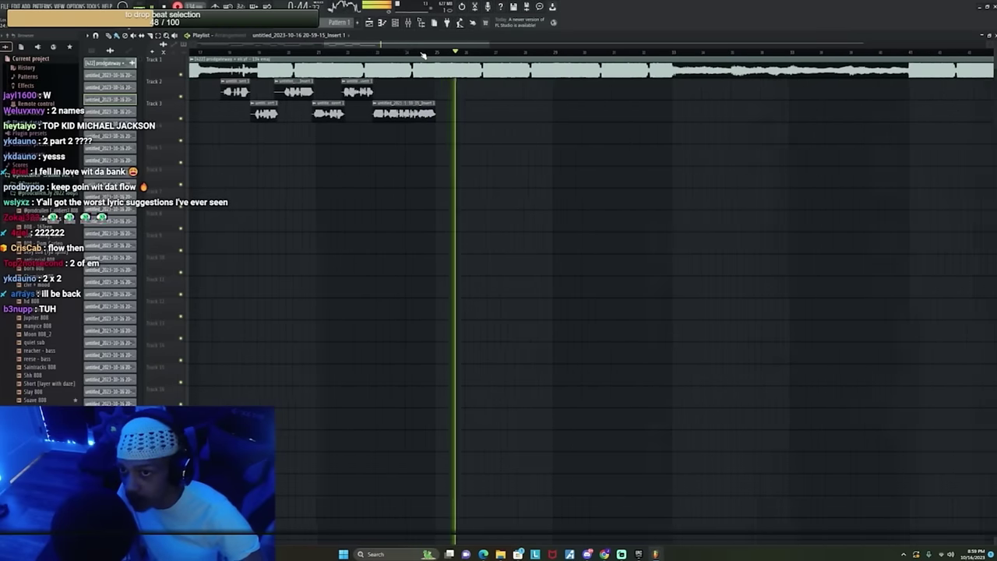
{"action": "scroll", "coordinate": [418, 55], "scroll_direction": "up", "scroll_amount": 3}
{"action": "left_click", "coordinate": [406, 54]}
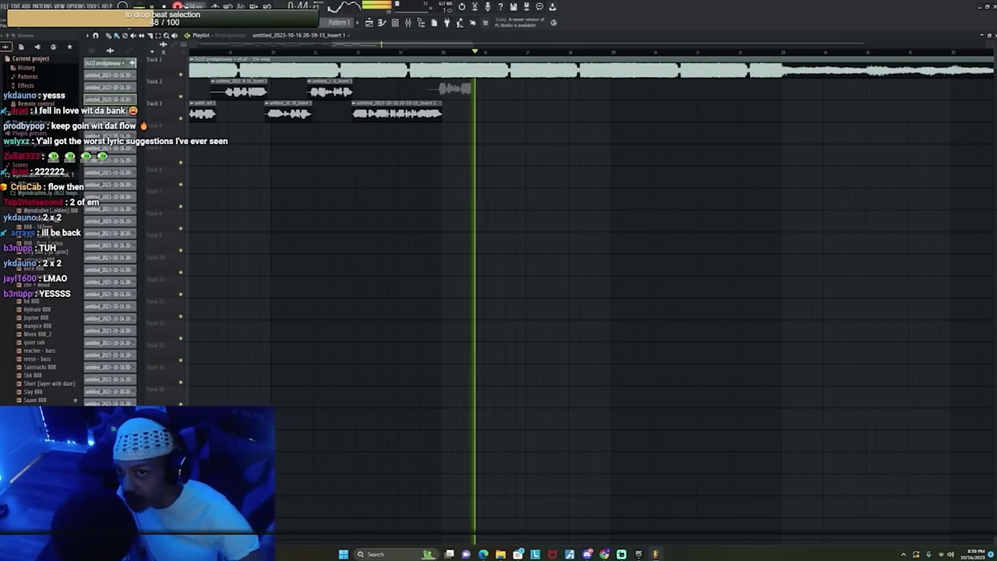
{"action": "left_click", "coordinate": [438, 57]}
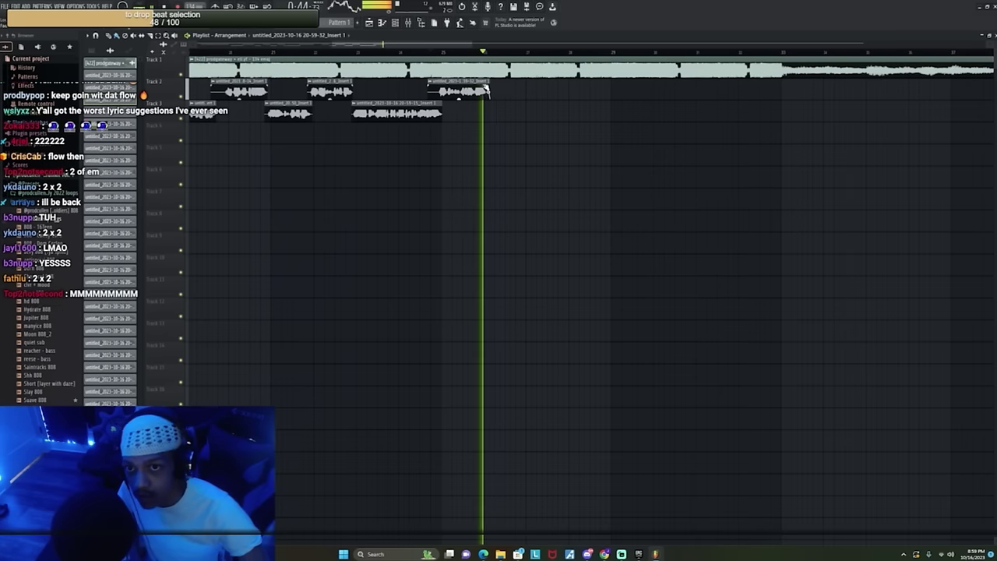
Step: Record the next vocal phrase on Track 3 and trim its clip to run from just before bar 26 to about bar 27
{"action": "left_click", "coordinate": [439, 56]}
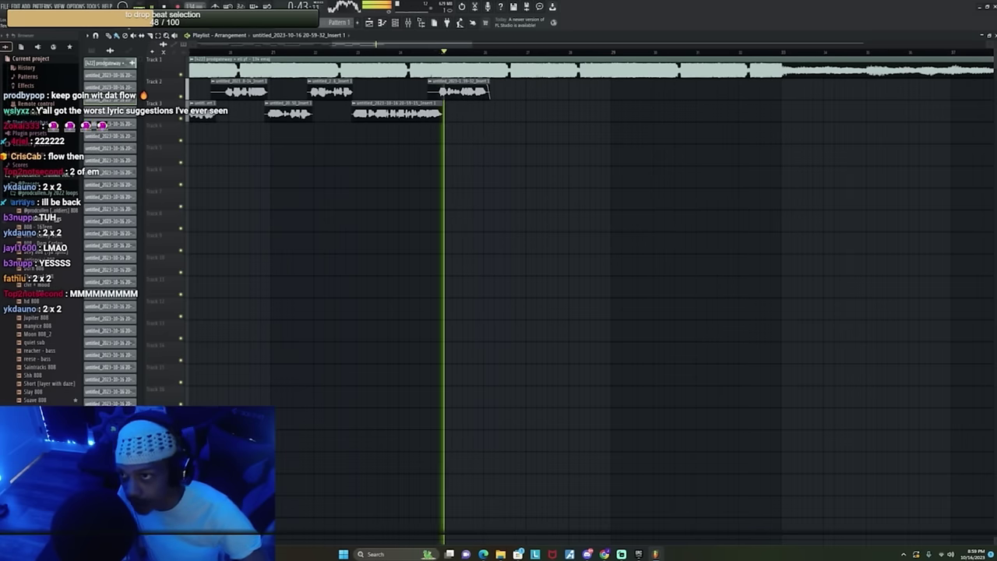
{"action": "left_click", "coordinate": [471, 53]}
{"action": "right_click", "coordinate": [540, 102]}
{"action": "left_click", "coordinate": [453, 53]}
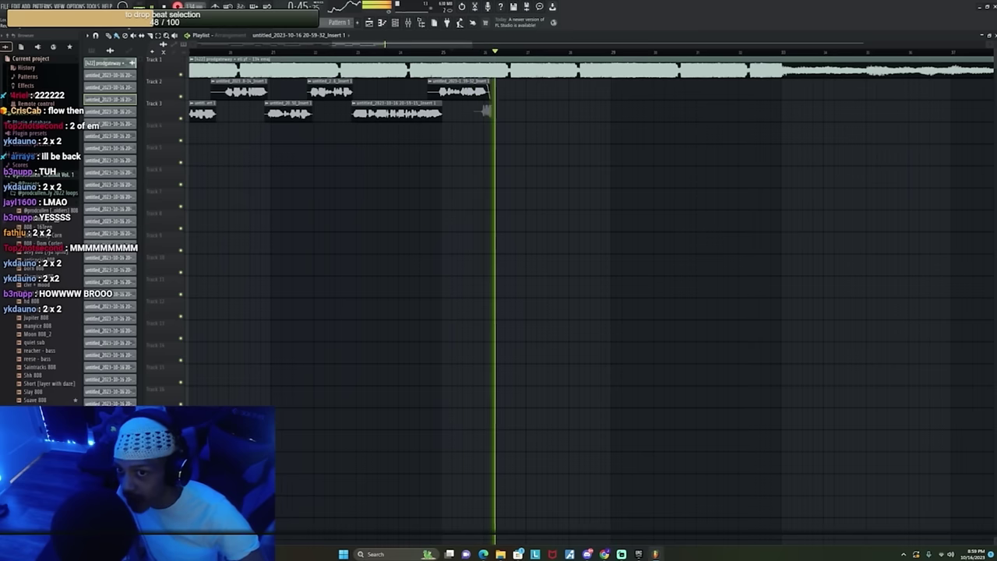
{"action": "left_click", "coordinate": [442, 53]}
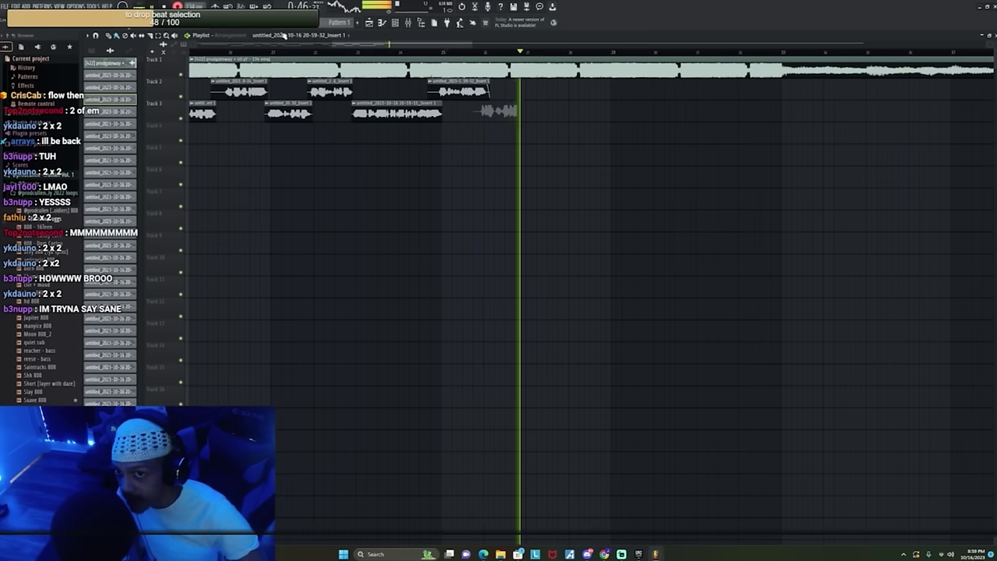
{"action": "key", "text": "space"}
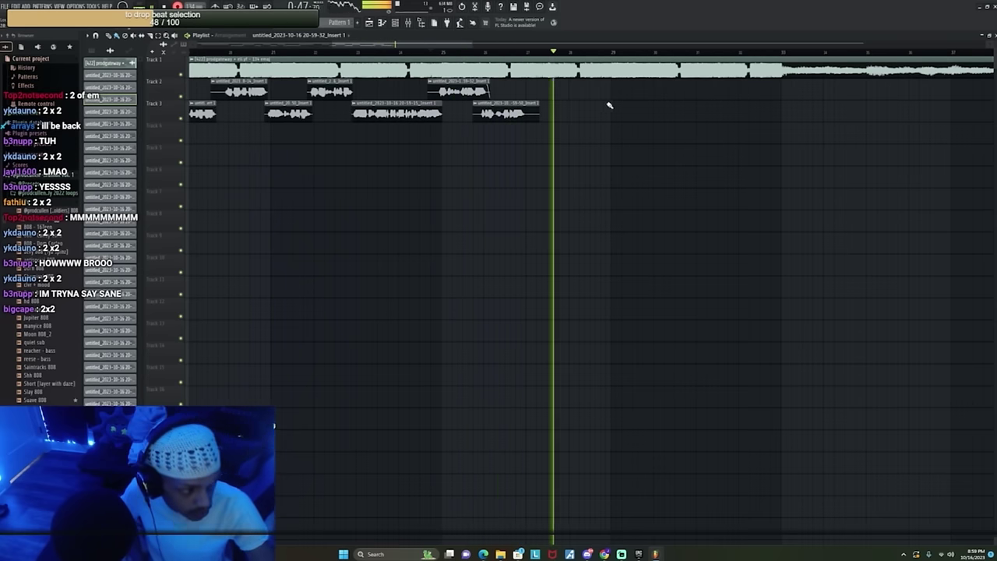
{"action": "left_click", "coordinate": [494, 55]}
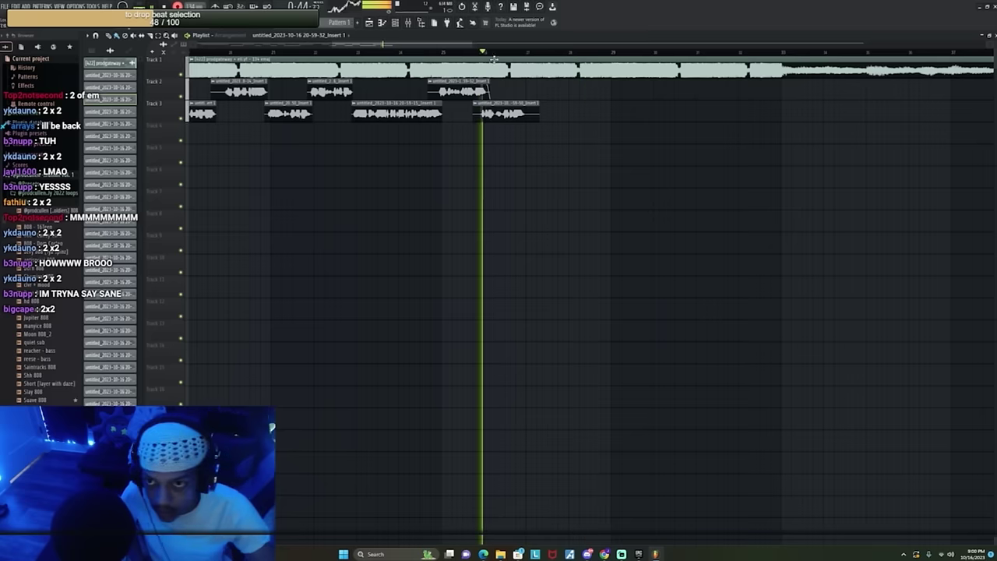
{"action": "left_click_drag", "start_coordinate": [538, 102], "coordinate": [478, 104]}
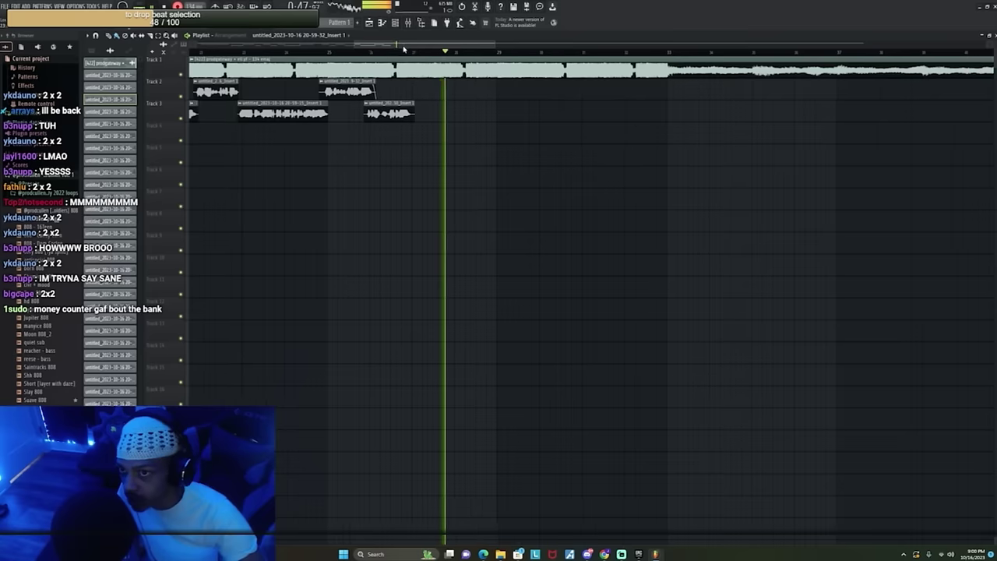
Step: Record the next vocal phrase on Track 2 from just before bar 27 and trim its end to about bar 29
{"action": "left_click", "coordinate": [340, 58]}
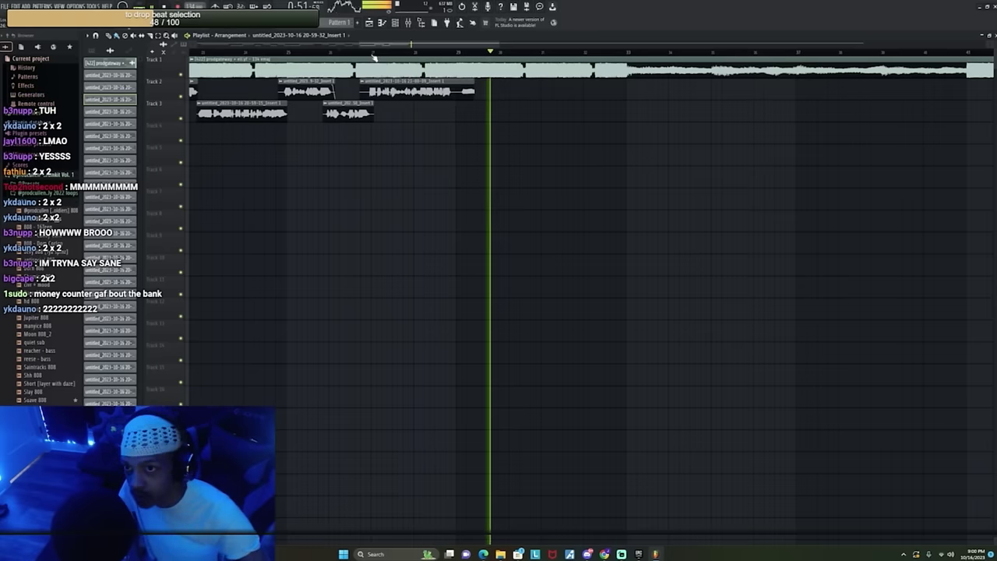
{"action": "left_click_drag", "start_coordinate": [472, 82], "coordinate": [453, 83]}
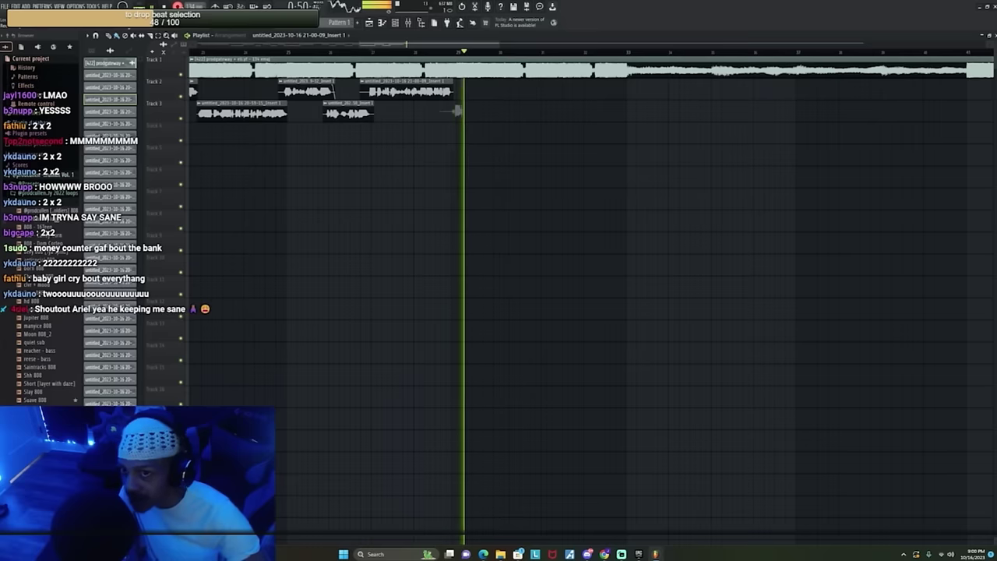
Step: Record the next vocal phrase on Track 3 and trim both clip ends to run from just before bar 29 to about bar 30
{"action": "left_click", "coordinate": [423, 53]}
{"action": "left_click_drag", "start_coordinate": [536, 101], "coordinate": [496, 102]}
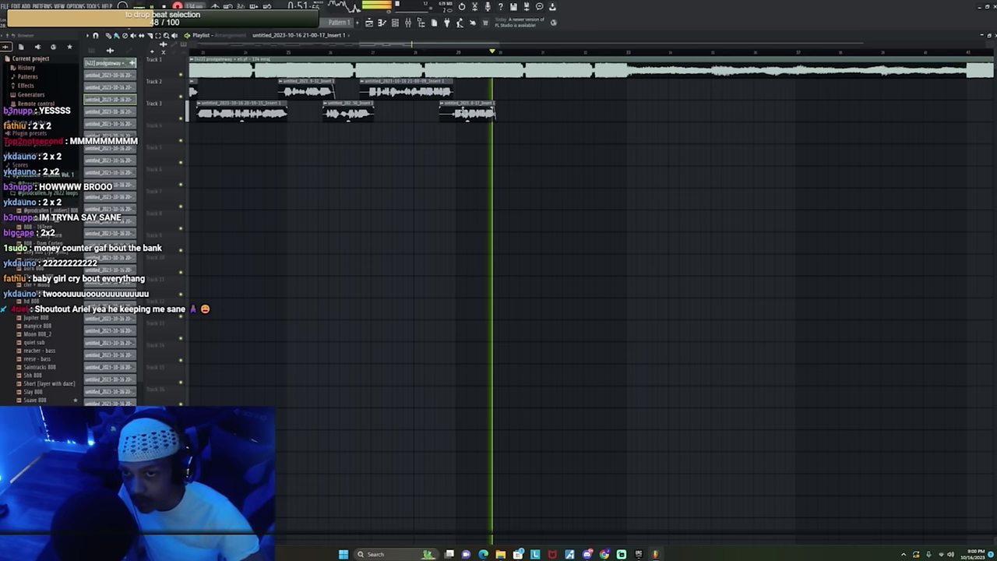
{"action": "left_click", "coordinate": [431, 53]}
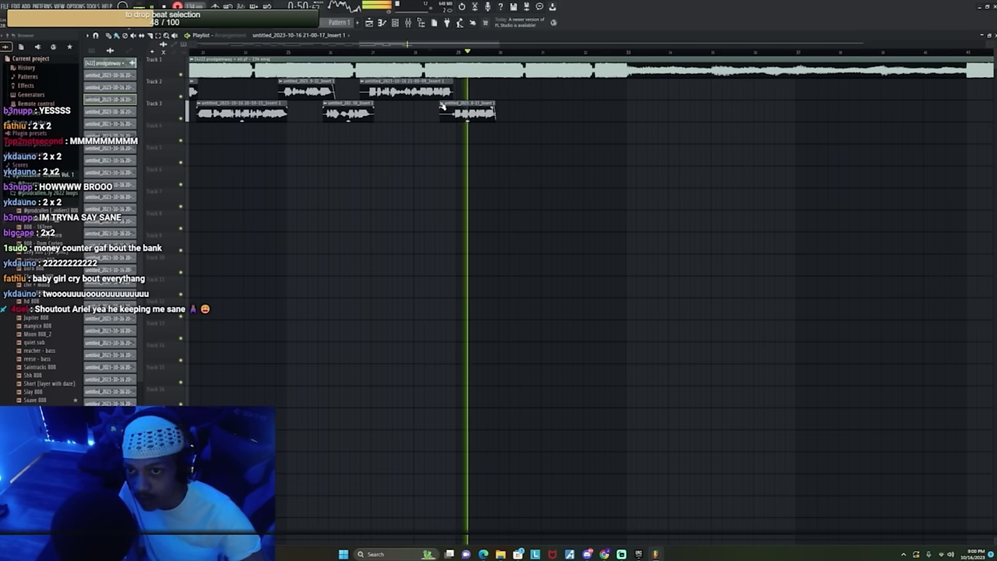
{"action": "left_click_drag", "start_coordinate": [442, 107], "coordinate": [449, 104]}
{"action": "scroll", "coordinate": [448, 54], "scroll_direction": "down", "scroll_amount": 1}
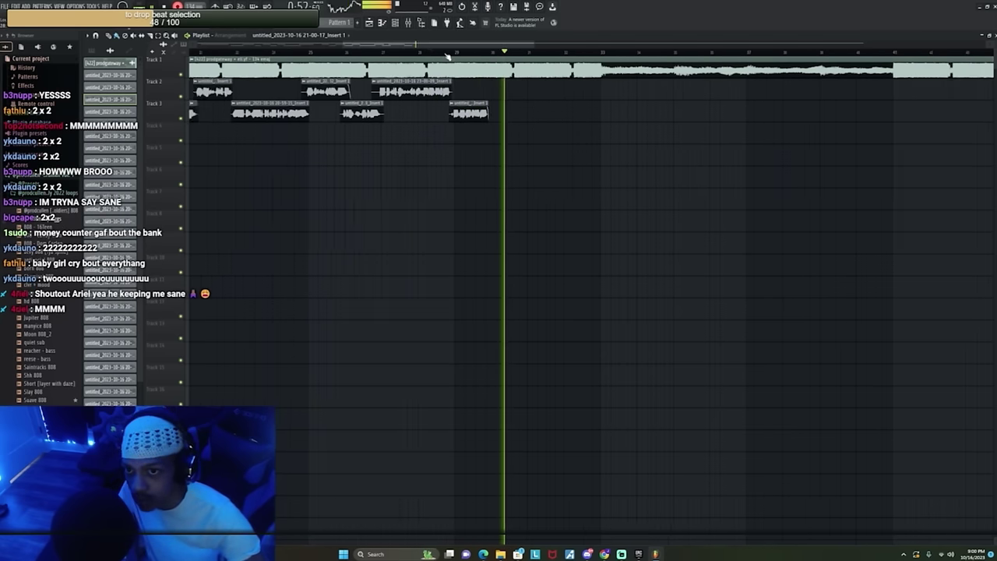
Step: Record the next vocal phrase on Track 2 from about bar 29.5 to bar 31.5 and play it back
{"action": "scroll", "coordinate": [450, 55], "scroll_direction": "up", "scroll_amount": 2}
{"action": "left_click", "coordinate": [453, 53]}
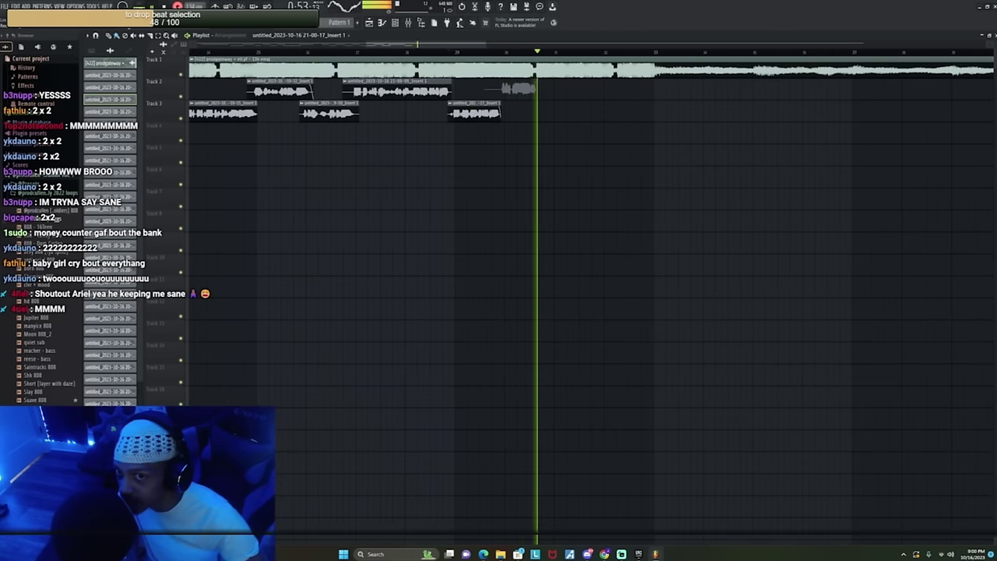
{"action": "scroll", "coordinate": [443, 53], "scroll_direction": "right", "scroll_amount": 1}
{"action": "left_click", "coordinate": [438, 53]}
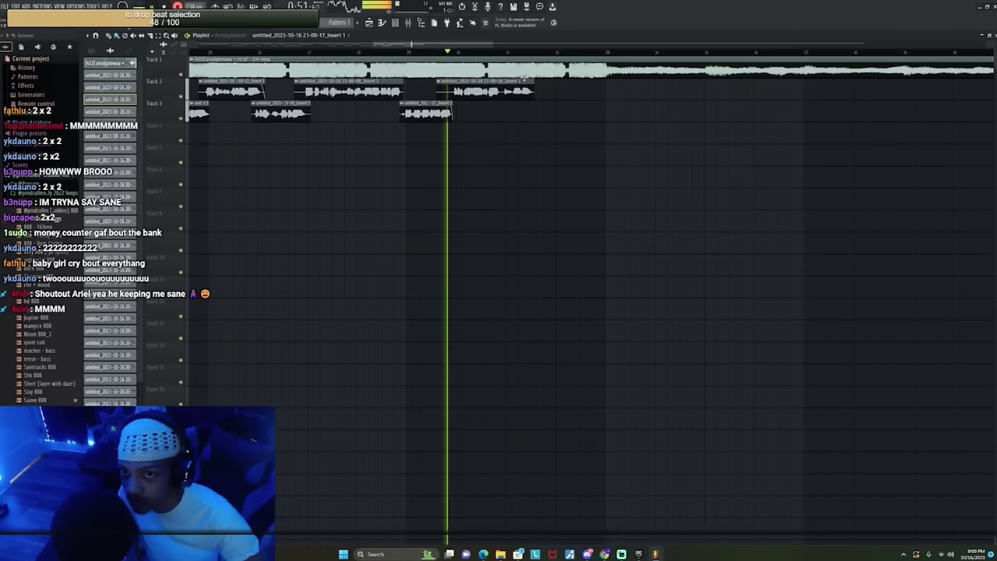
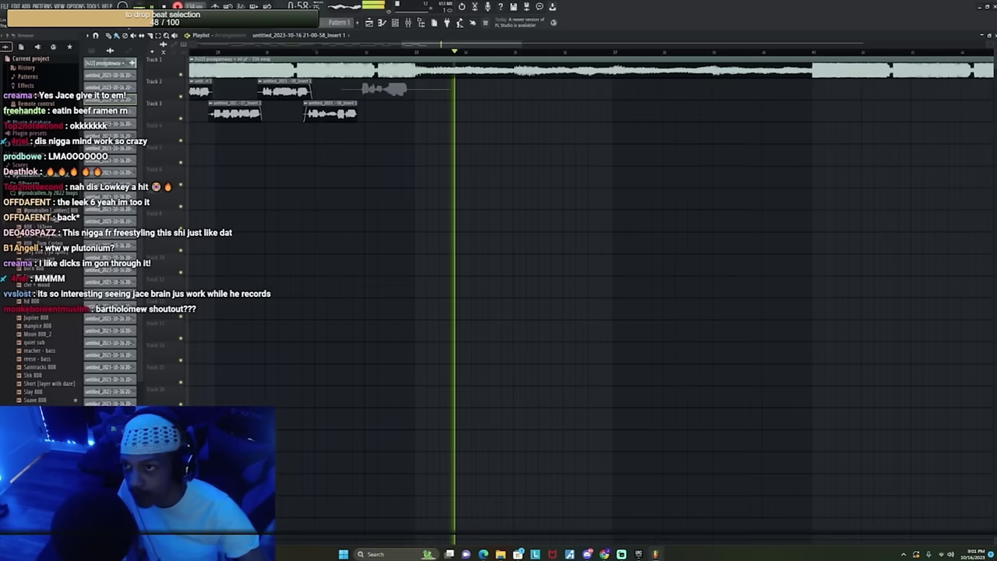
Step: Listen to the beat's quieter breakdown section between bar 33 and bar 41
{"action": "scroll", "coordinate": [362, 53], "scroll_direction": "down", "scroll_amount": 3}
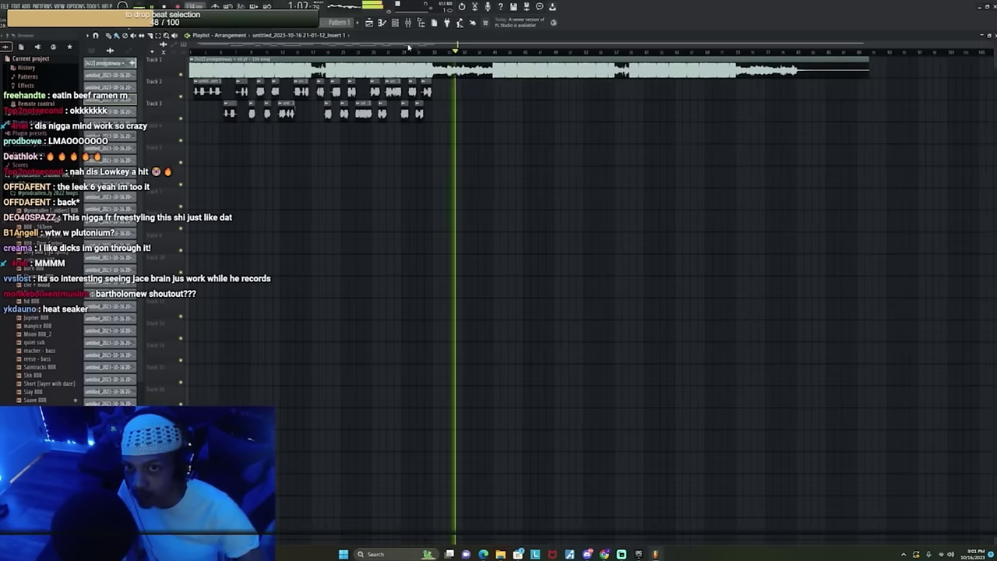
{"action": "scroll", "coordinate": [428, 53], "scroll_direction": "up", "scroll_amount": 3}
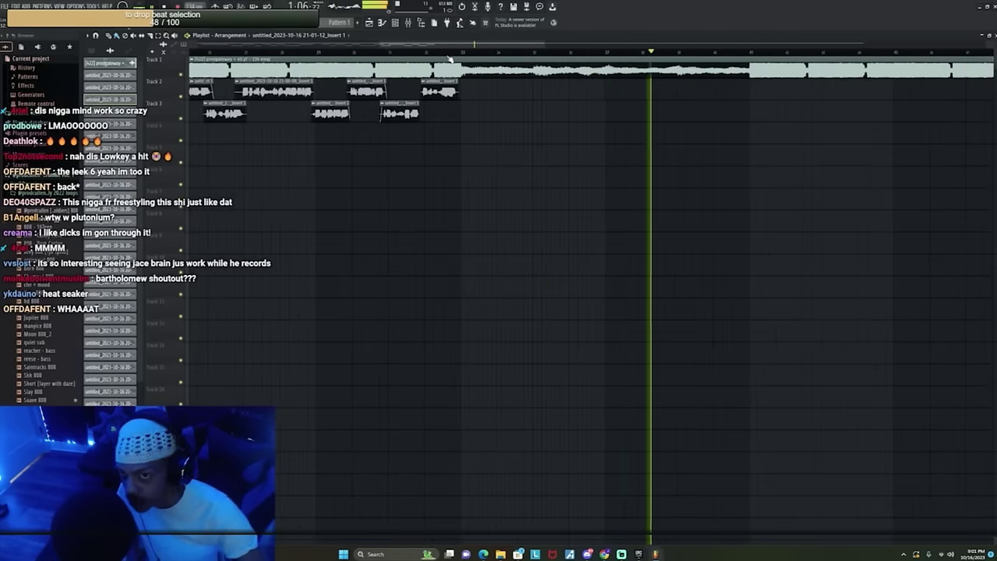
{"action": "scroll", "coordinate": [449, 60], "scroll_direction": "down", "scroll_amount": 3}
{"action": "scroll", "coordinate": [416, 57], "scroll_direction": "up", "scroll_amount": 1}
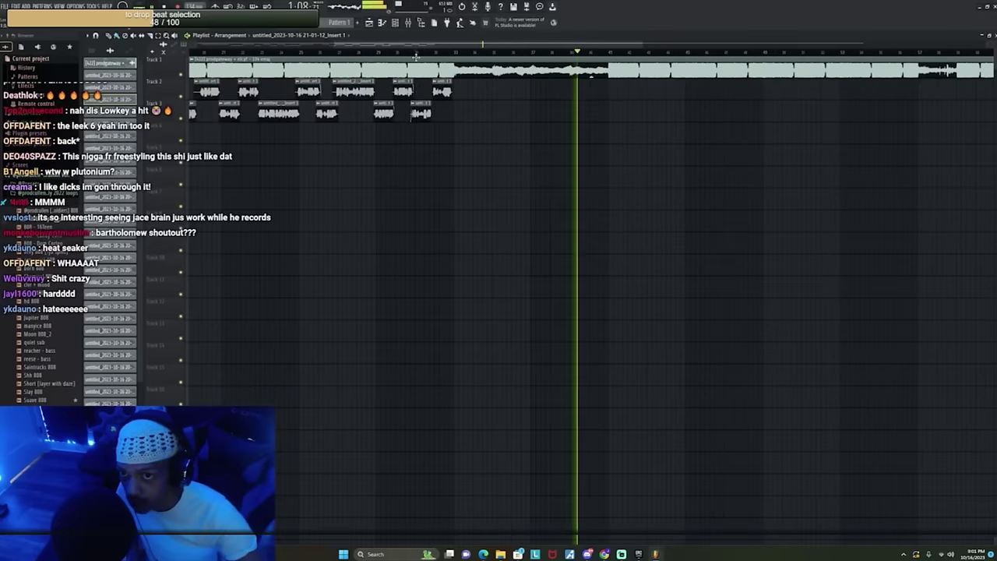
{"action": "scroll", "coordinate": [416, 56], "scroll_direction": "up", "scroll_amount": 3}
{"action": "scroll", "coordinate": [444, 54], "scroll_direction": "down", "scroll_amount": 4}
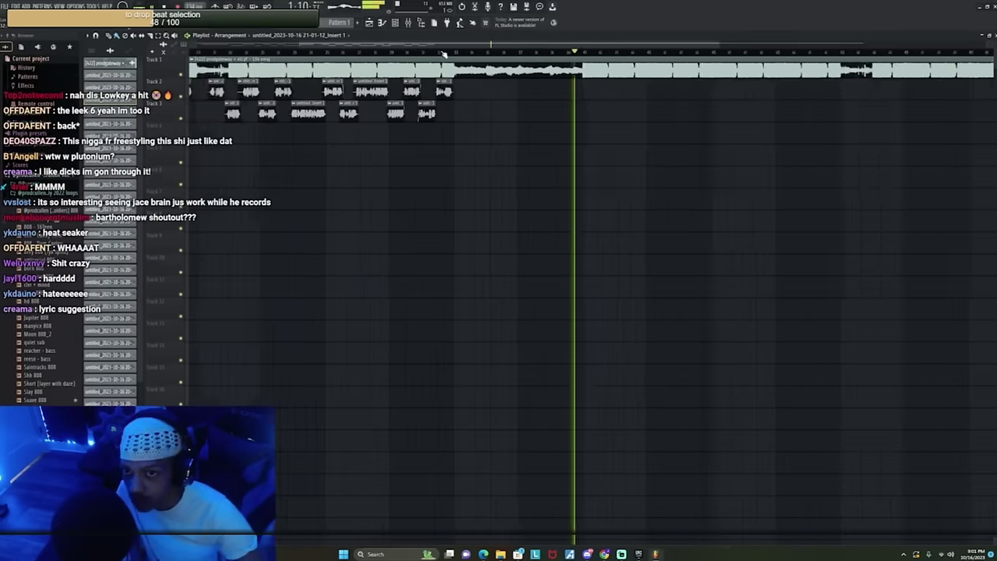
Step: Record two layered vocal takes over the breakdown on Track 3 and Track 4, from just before bar 33 to about bar 41
{"action": "scroll", "coordinate": [444, 54], "scroll_direction": "up", "scroll_amount": 4}
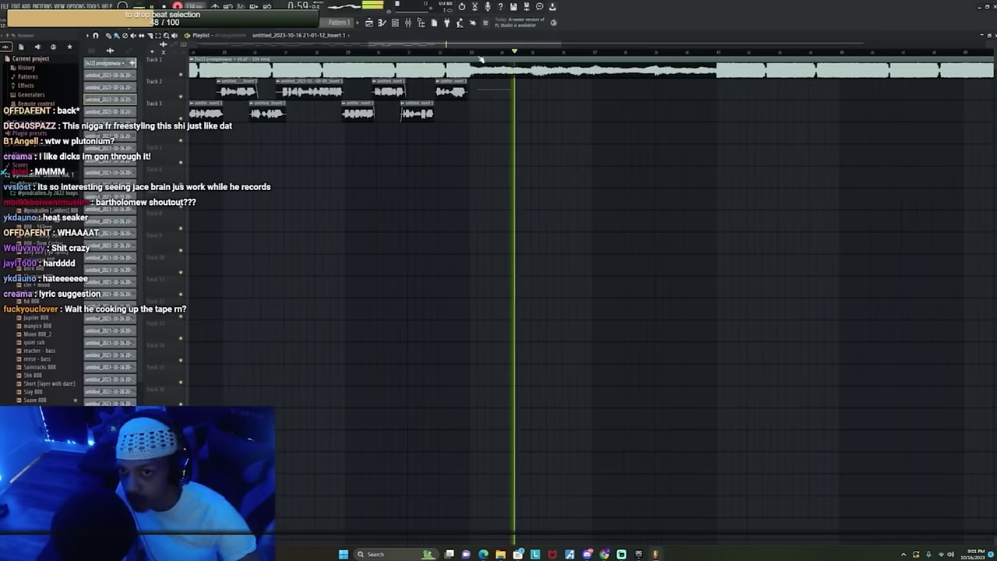
{"action": "left_click", "coordinate": [444, 53]}
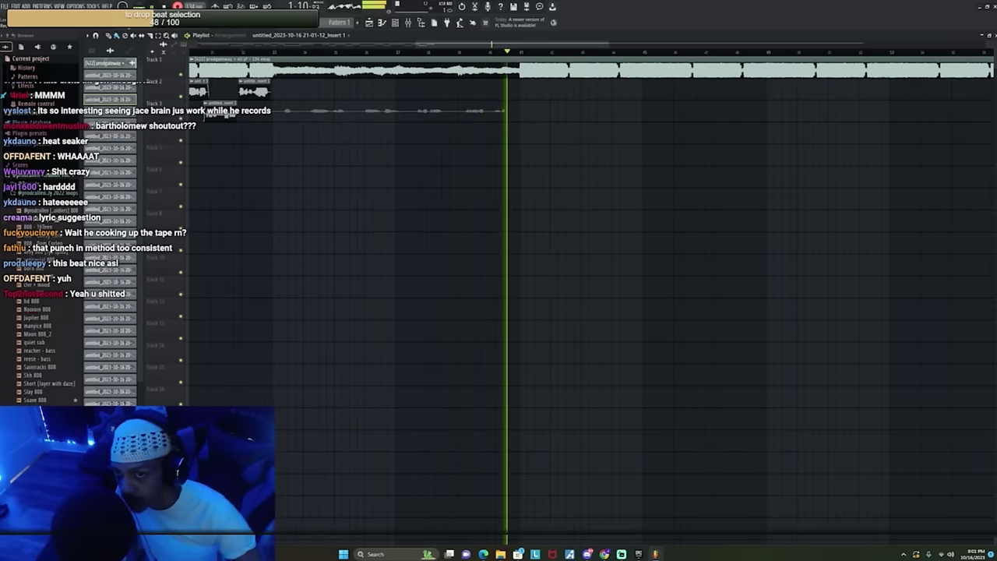
{"action": "key", "text": "space"}
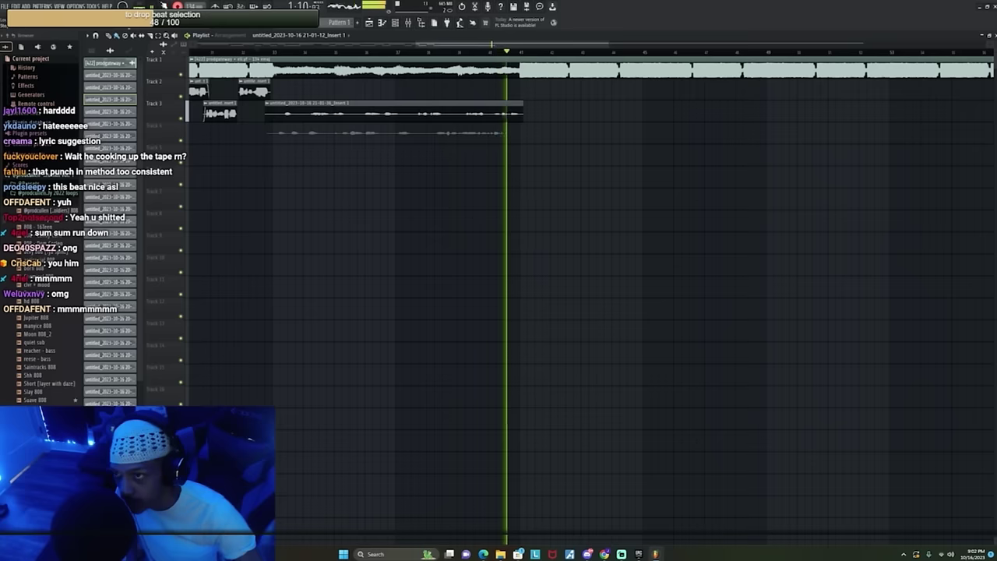
{"action": "left_click", "coordinate": [244, 53]}
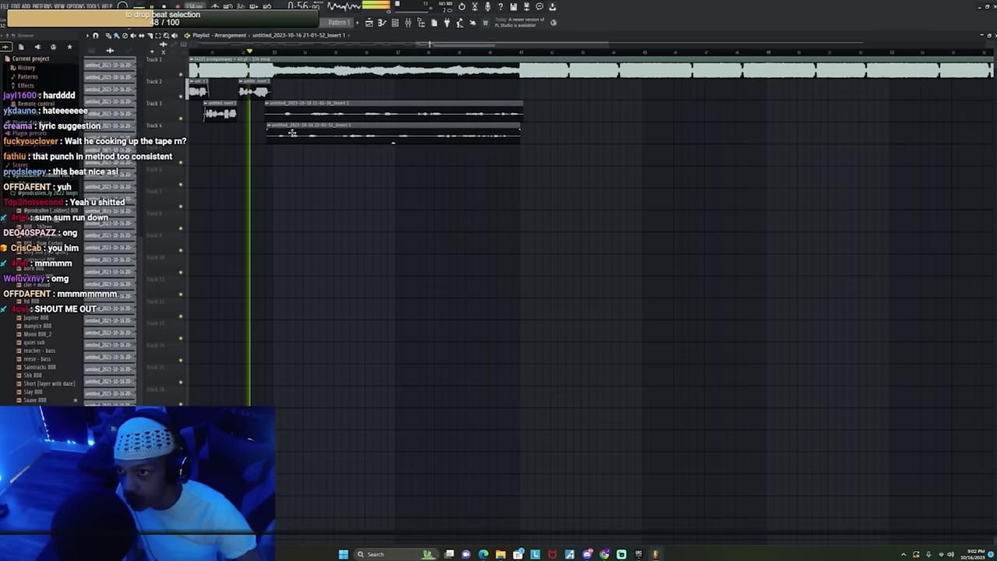
Step: Open the Track 4 take's audio clip settings, and record a third layer on Track 5 from about bar 33 to just before bar 41
{"action": "double_click", "coordinate": [291, 131]}
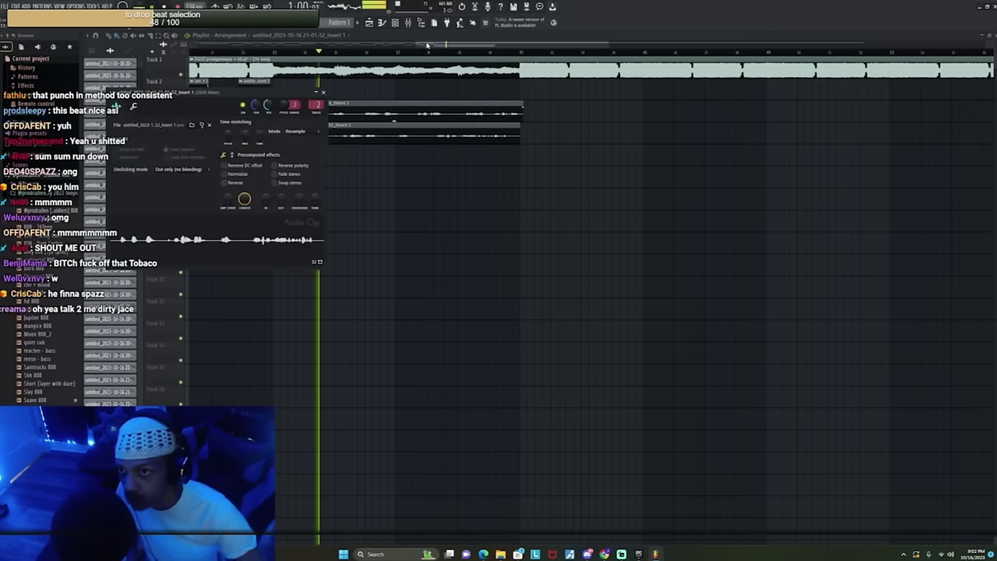
{"action": "left_click_drag", "start_coordinate": [421, 44], "coordinate": [412, 44]}
{"action": "left_click", "coordinate": [294, 52]}
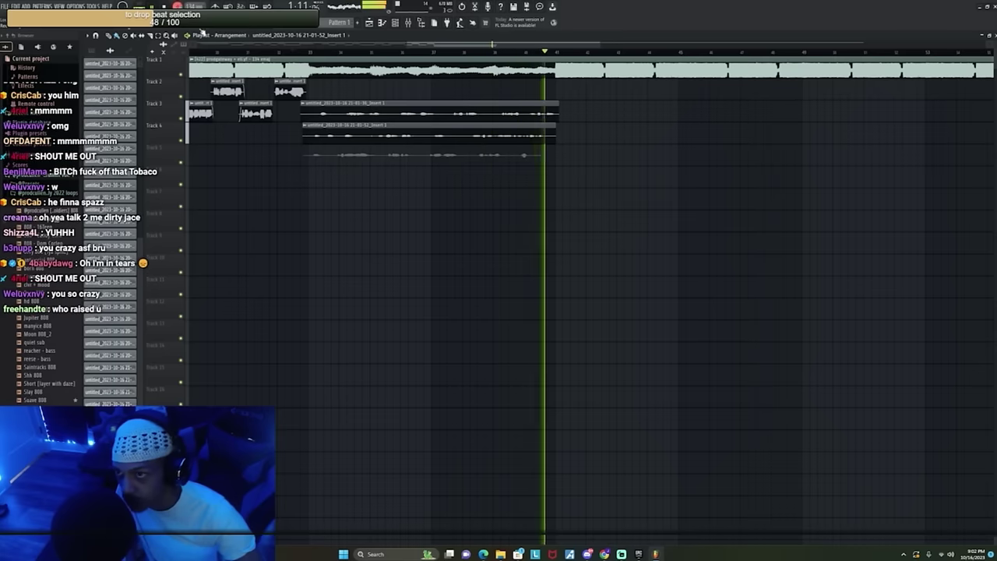
Step: Open the Track 5 take's audio clip settings and play the layered takes back from just after bar 33
{"action": "double_click", "coordinate": [338, 153]}
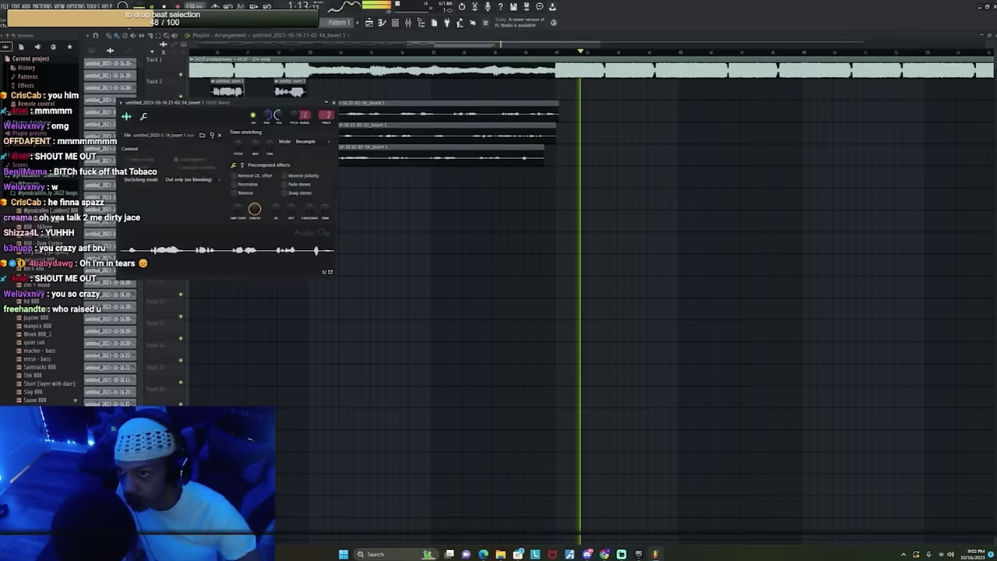
{"action": "left_click", "coordinate": [320, 51]}
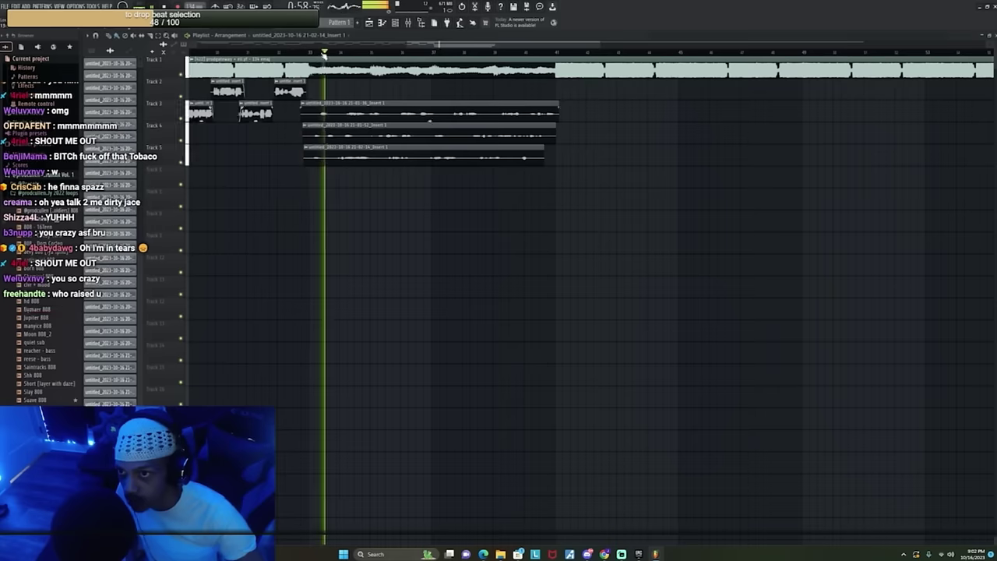
{"action": "double_click", "coordinate": [324, 153]}
{"action": "left_click", "coordinate": [333, 102]}
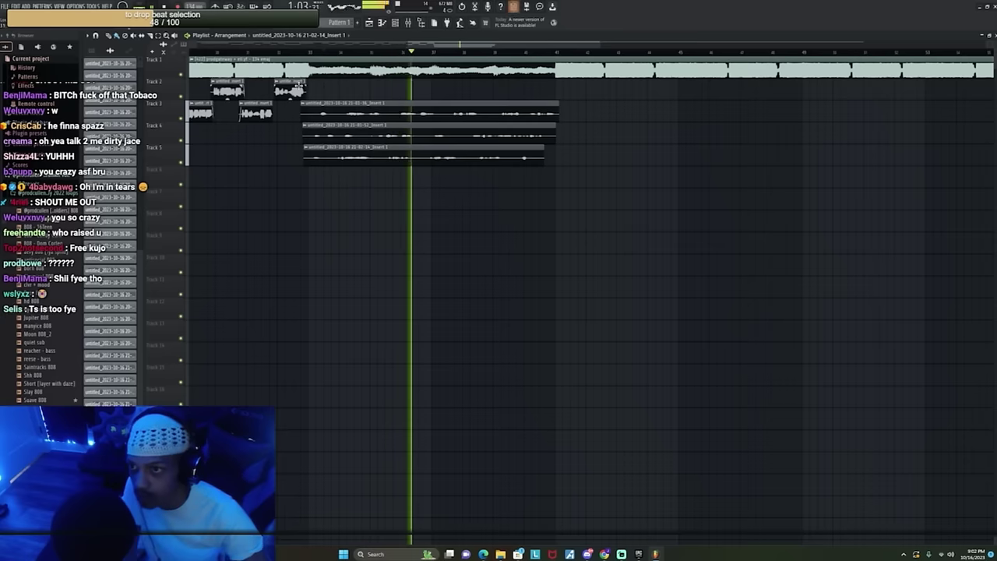
Step: Copy the Track 2 vocal clip that ends at about bar 33 to bar 41 on the same track and play through it
{"action": "left_click_drag", "start_coordinate": [293, 87], "coordinate": [571, 88]}
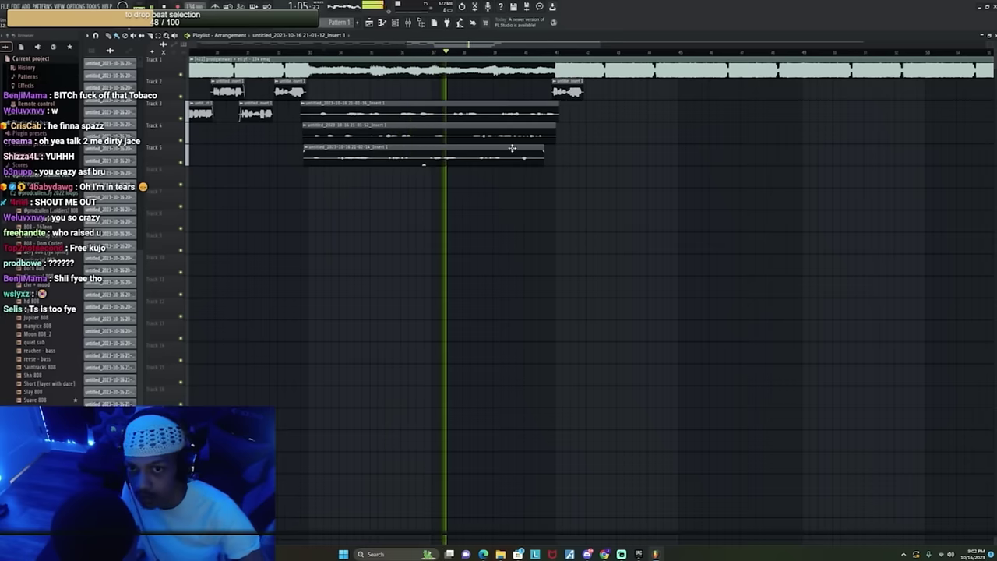
{"action": "scroll", "coordinate": [499, 57], "scroll_direction": "down", "scroll_amount": 3}
{"action": "scroll", "coordinate": [537, 54], "scroll_direction": "up", "scroll_amount": 4}
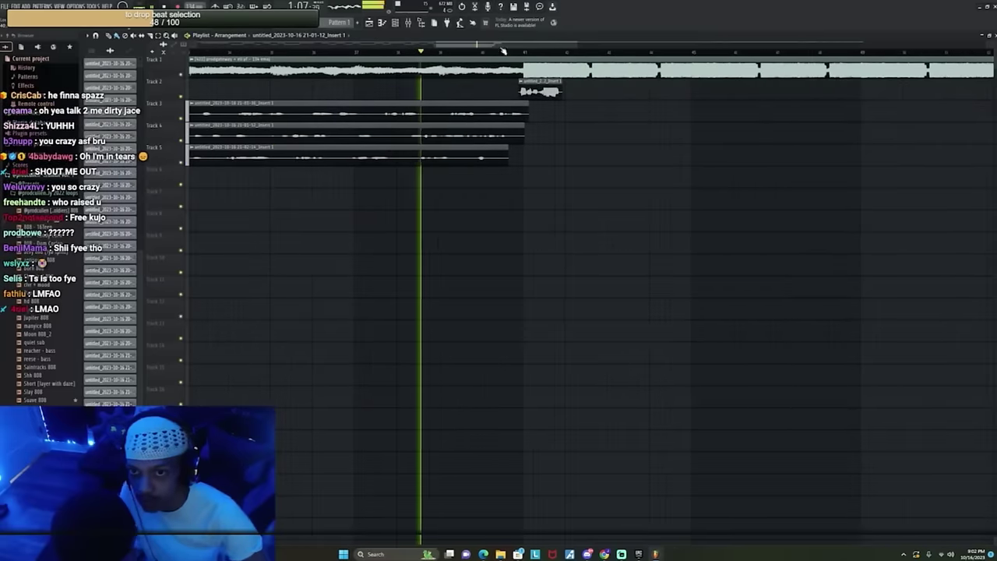
{"action": "scroll", "coordinate": [492, 53], "scroll_direction": "down", "scroll_amount": 2}
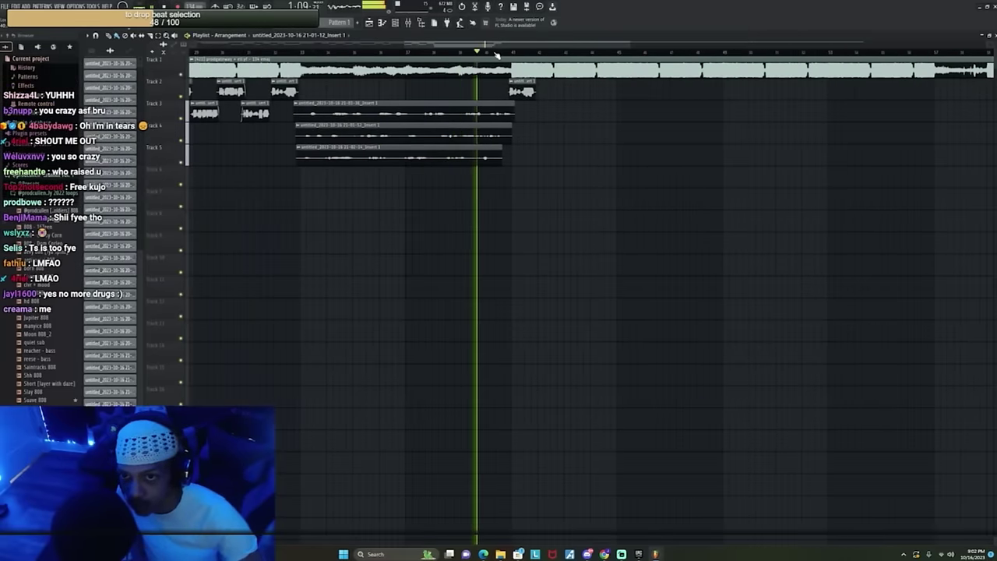
{"action": "scroll", "coordinate": [507, 55], "scroll_direction": "up", "scroll_amount": 2}
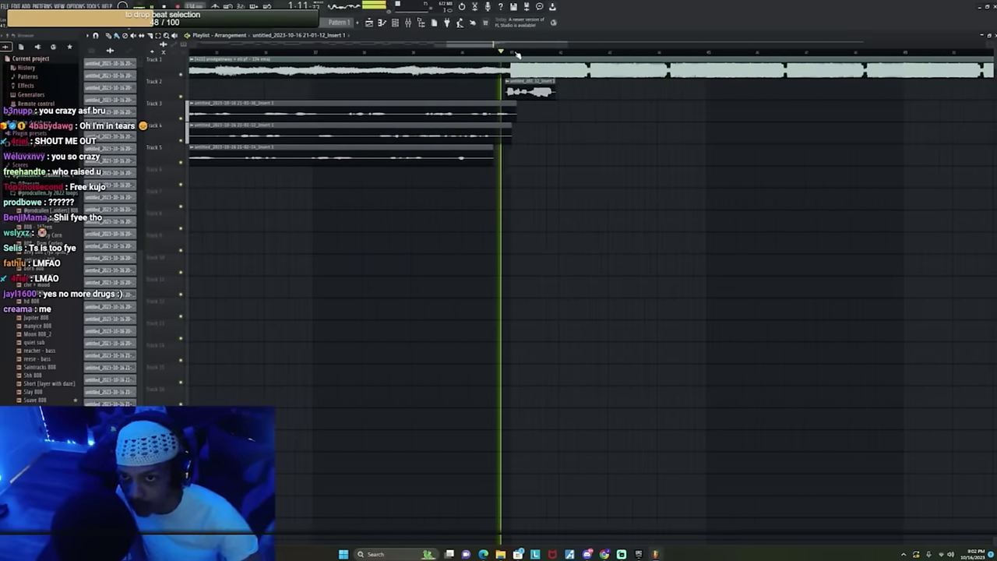
{"action": "scroll", "coordinate": [510, 53], "scroll_direction": "down", "scroll_amount": 2}
{"action": "scroll", "coordinate": [511, 54], "scroll_direction": "right", "scroll_amount": 2}
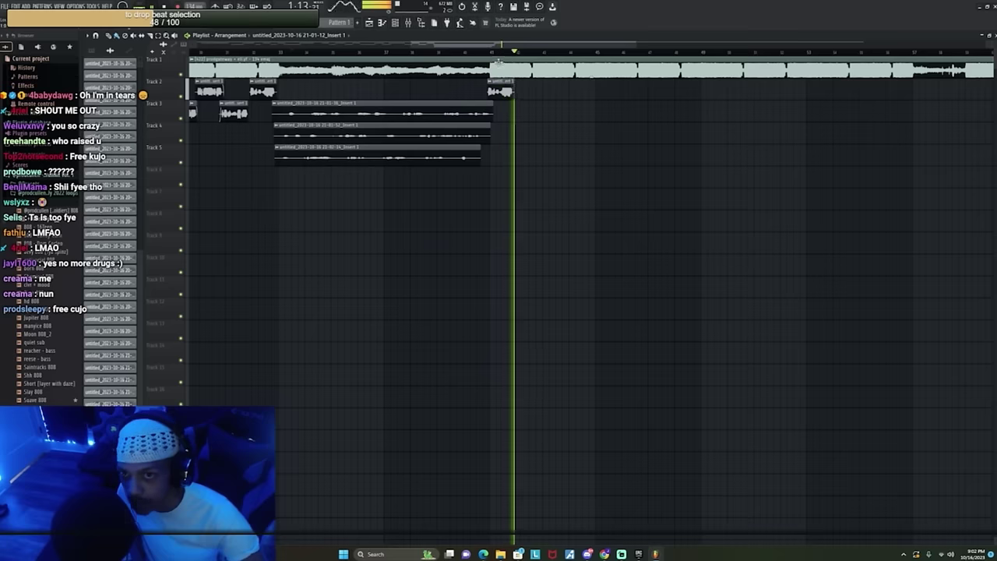
Step: Record the next vocal phrase on Track 3 from just before bar 42 to about bar 43
{"action": "left_click", "coordinate": [493, 52]}
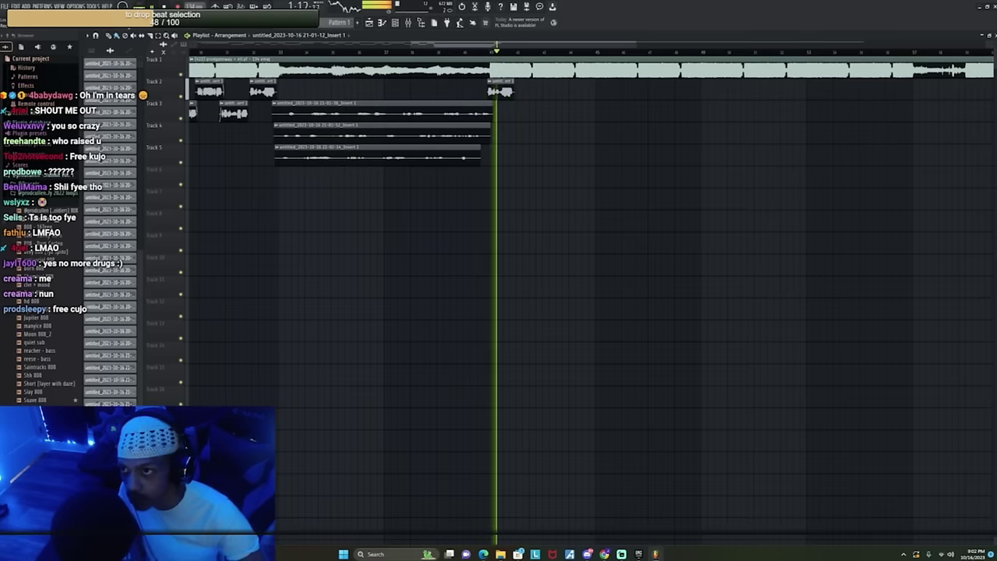
{"action": "scroll", "coordinate": [493, 54], "scroll_direction": "up", "scroll_amount": 2}
{"action": "left_click", "coordinate": [481, 52]}
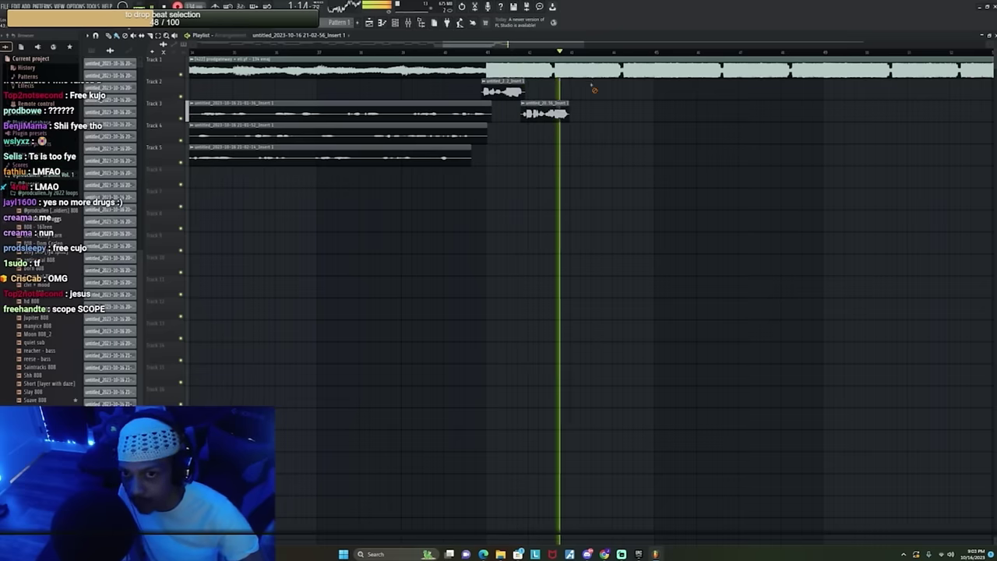
{"action": "scroll", "coordinate": [416, 53], "scroll_direction": "right", "scroll_amount": 3}
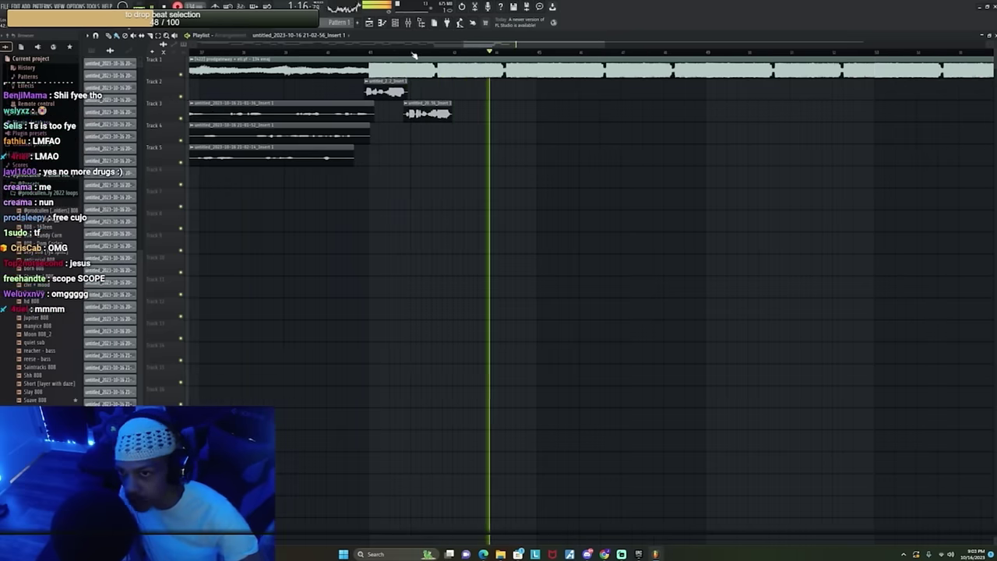
Step: Record the next vocal phrase on Track 2, trim the take to run from about bar 43 to bar 44, and play it back
{"action": "scroll", "coordinate": [411, 53], "scroll_direction": "down", "scroll_amount": 4}
{"action": "scroll", "coordinate": [412, 51], "scroll_direction": "up", "scroll_amount": 3}
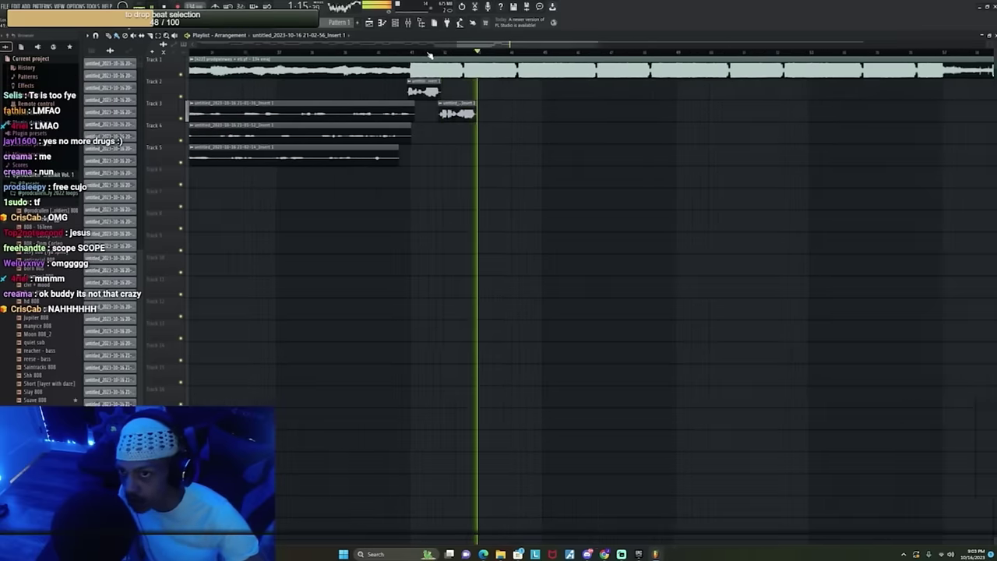
{"action": "left_click", "coordinate": [426, 55]}
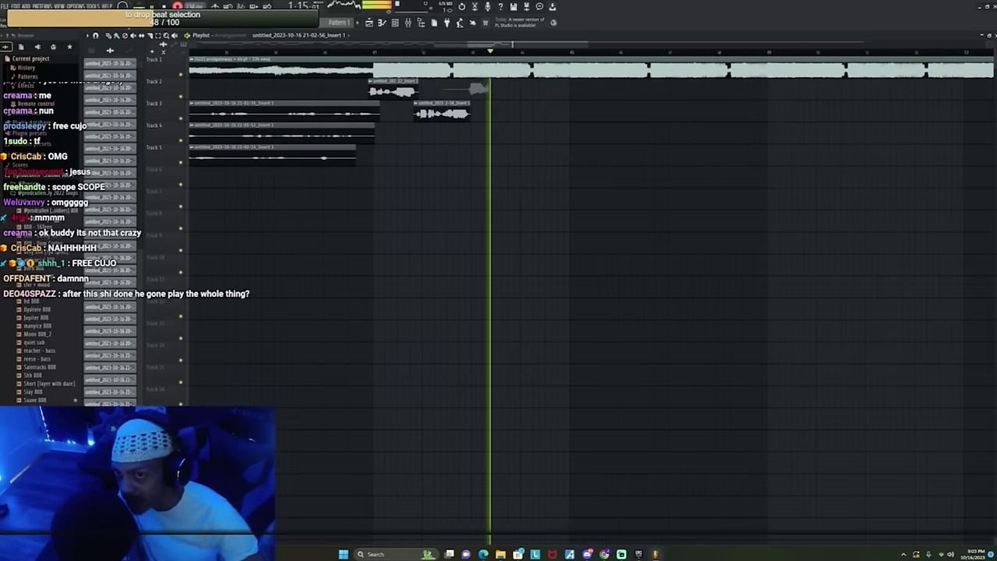
{"action": "left_click", "coordinate": [429, 54]}
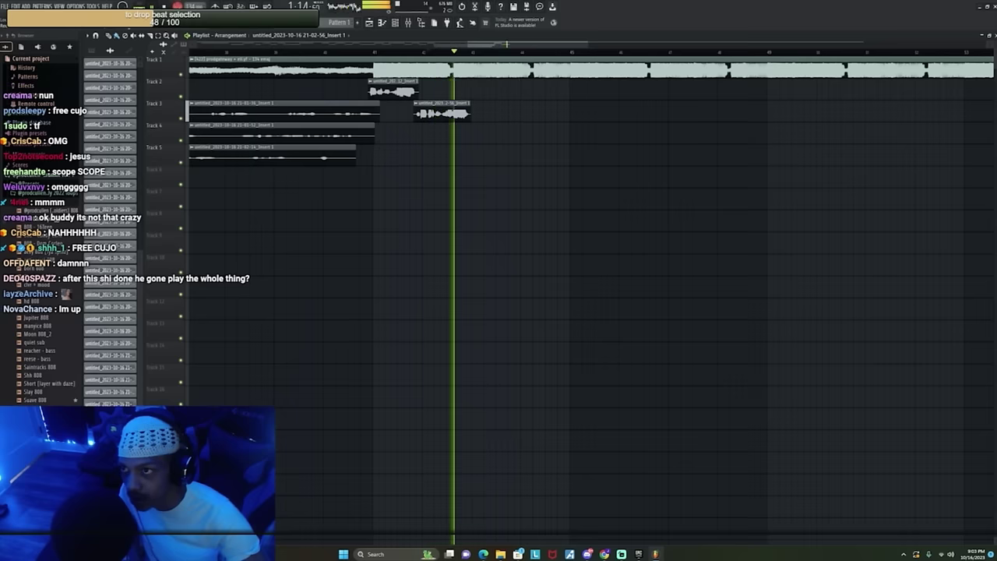
{"action": "left_click", "coordinate": [429, 54]}
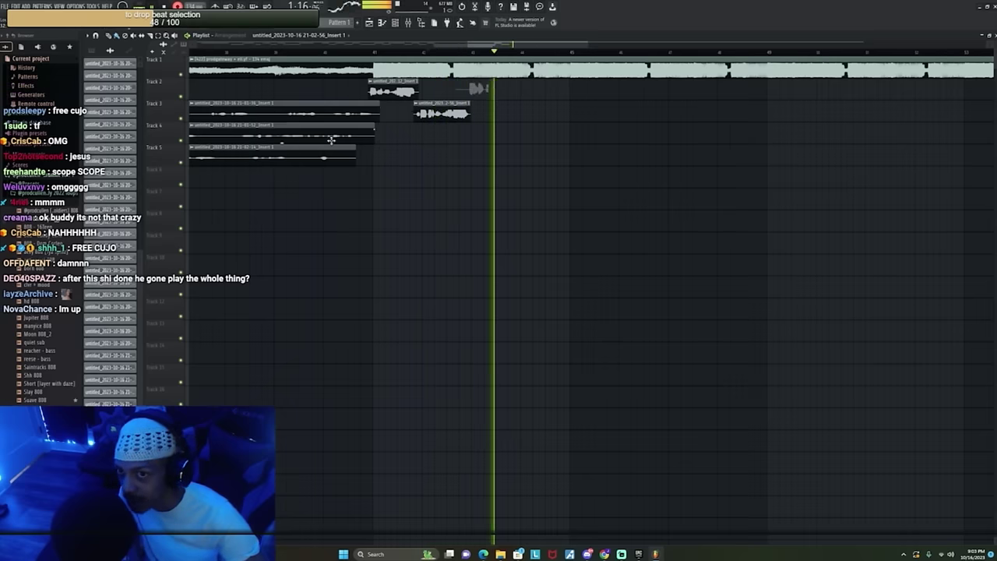
{"action": "left_click", "coordinate": [460, 53]}
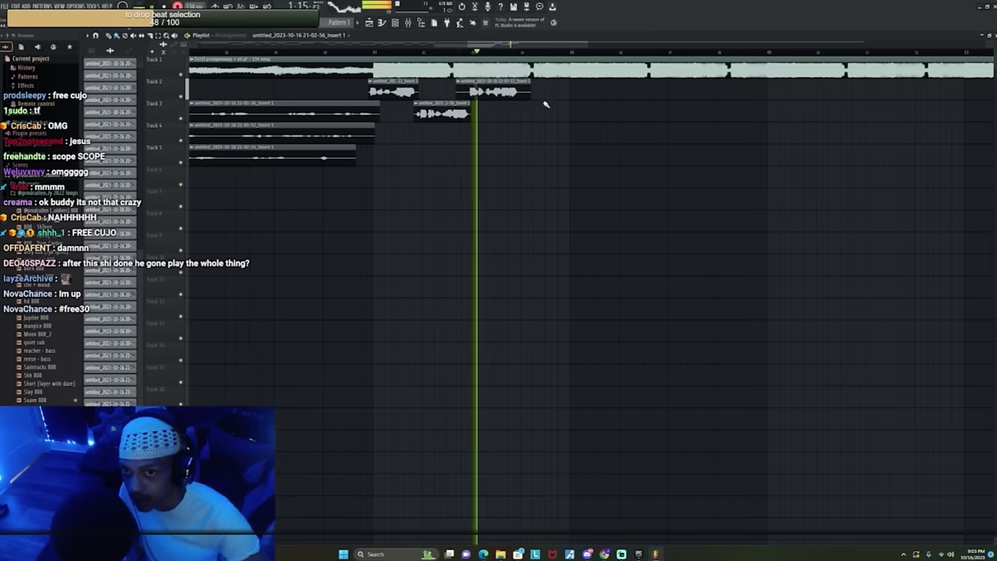
{"action": "left_click_drag", "start_coordinate": [529, 83], "coordinate": [518, 83]}
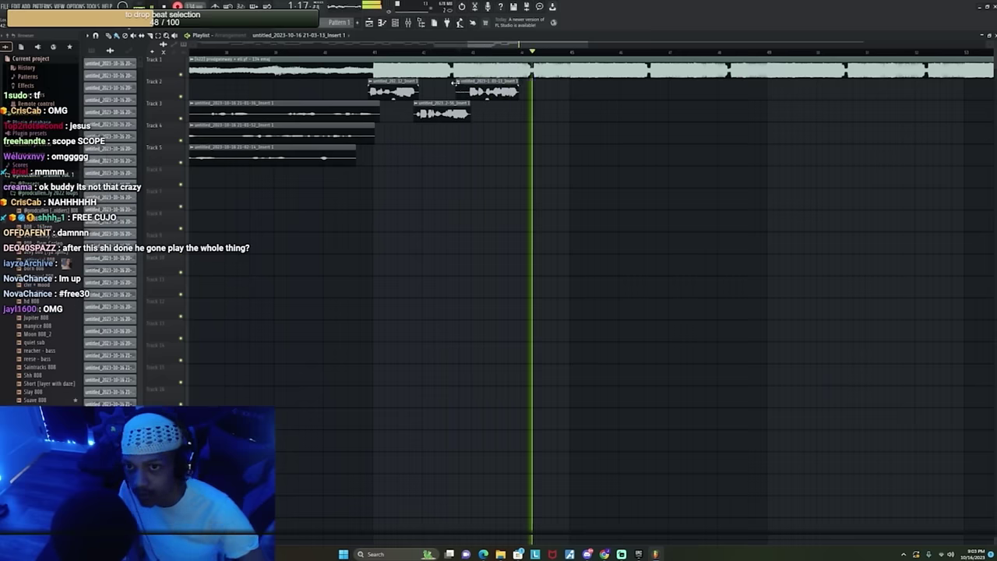
{"action": "left_click", "coordinate": [467, 52]}
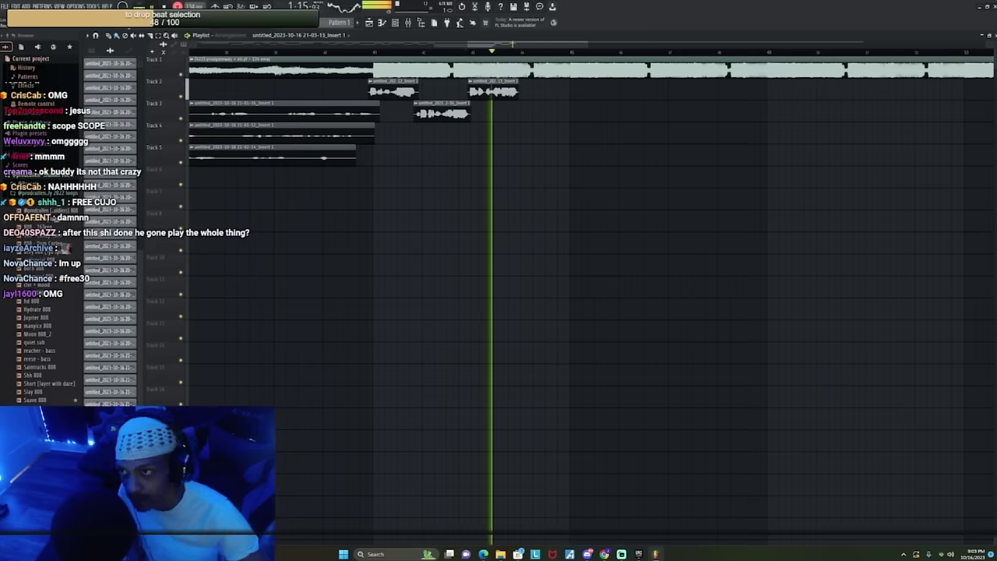
Step: Record the next phrases on Track 3 from about bar 43.5 to just past bar 45 and on Track 2 from about bar 44.5 to 46
{"action": "scroll", "coordinate": [470, 49], "scroll_direction": "right", "scroll_amount": 1}
{"action": "scroll", "coordinate": [468, 52], "scroll_direction": "down", "scroll_amount": 3}
{"action": "scroll", "coordinate": [468, 53], "scroll_direction": "up", "scroll_amount": 2}
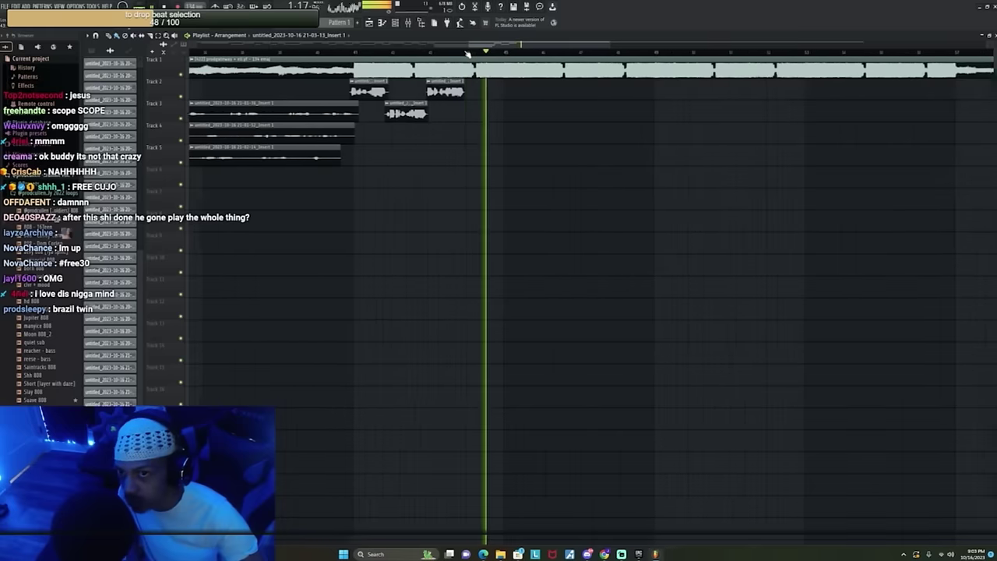
{"action": "scroll", "coordinate": [468, 54], "scroll_direction": "up", "scroll_amount": 1}
{"action": "left_click", "coordinate": [428, 53]}
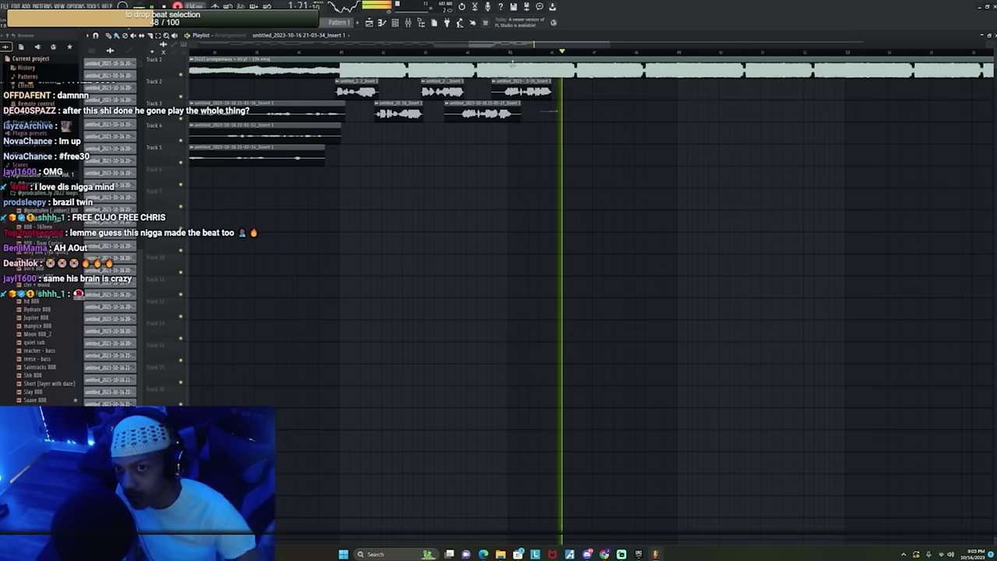
Step: Record the following vocal phrases alternately on Tracks 3 and 2, from just before bar 46 to bar 49
{"action": "scroll", "coordinate": [512, 56], "scroll_direction": "up", "scroll_amount": 1}
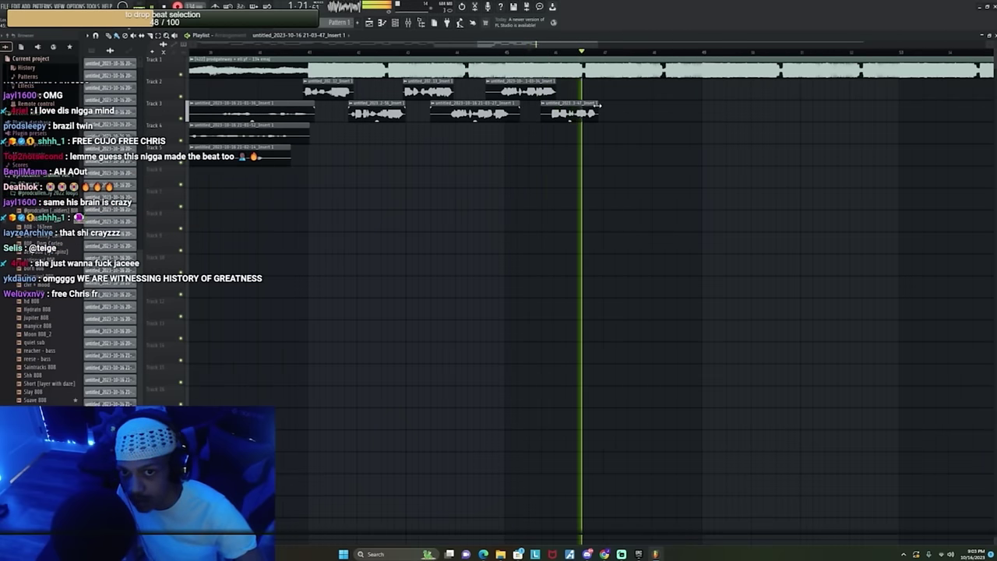
{"action": "scroll", "coordinate": [528, 55], "scroll_direction": "right", "scroll_amount": 1}
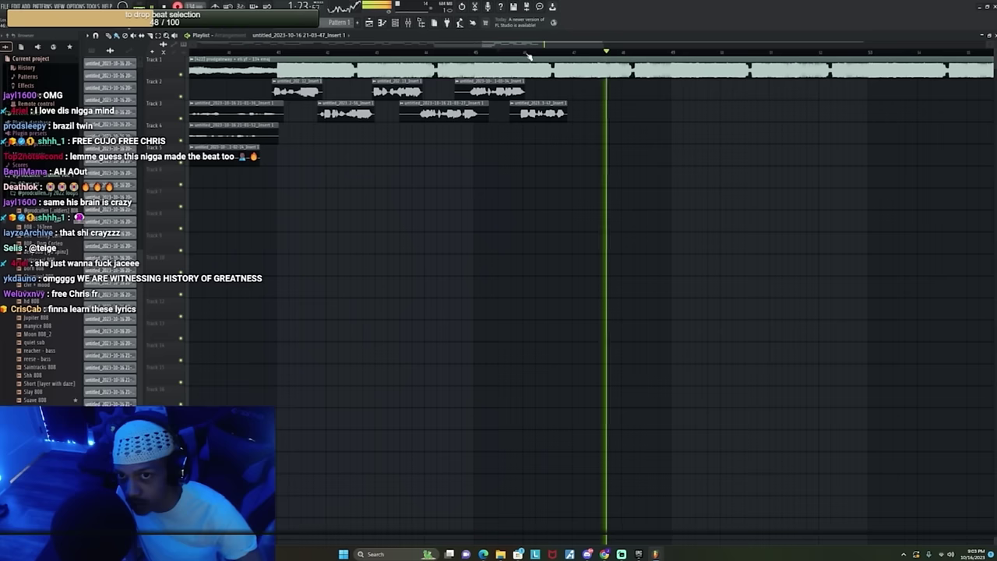
{"action": "left_click", "coordinate": [519, 52]}
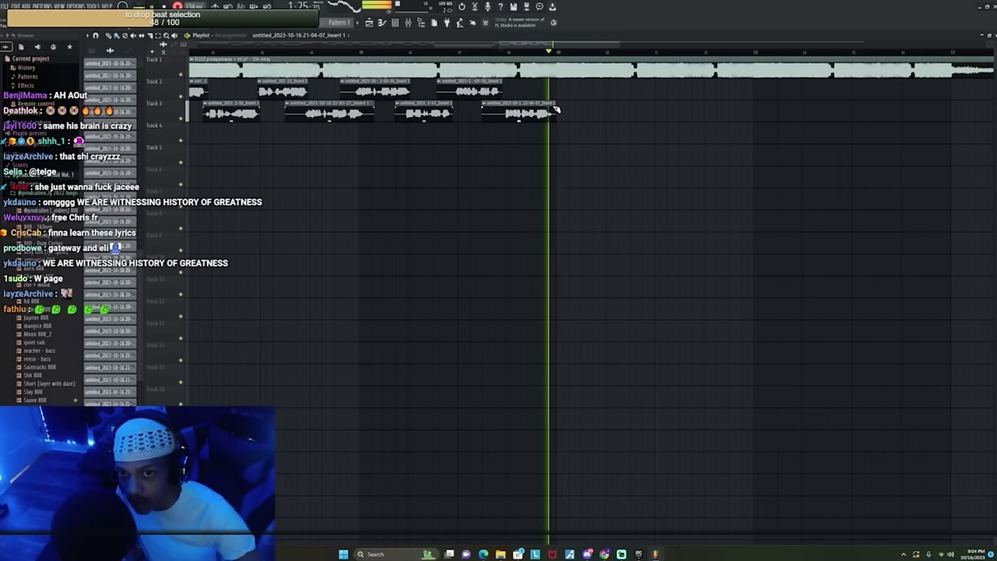
Step: Add a fade-out to the Track 3 take ending at bar 49 and play it back from about bar 48
{"action": "left_click", "coordinate": [485, 105]}
{"action": "left_click", "coordinate": [510, 49]}
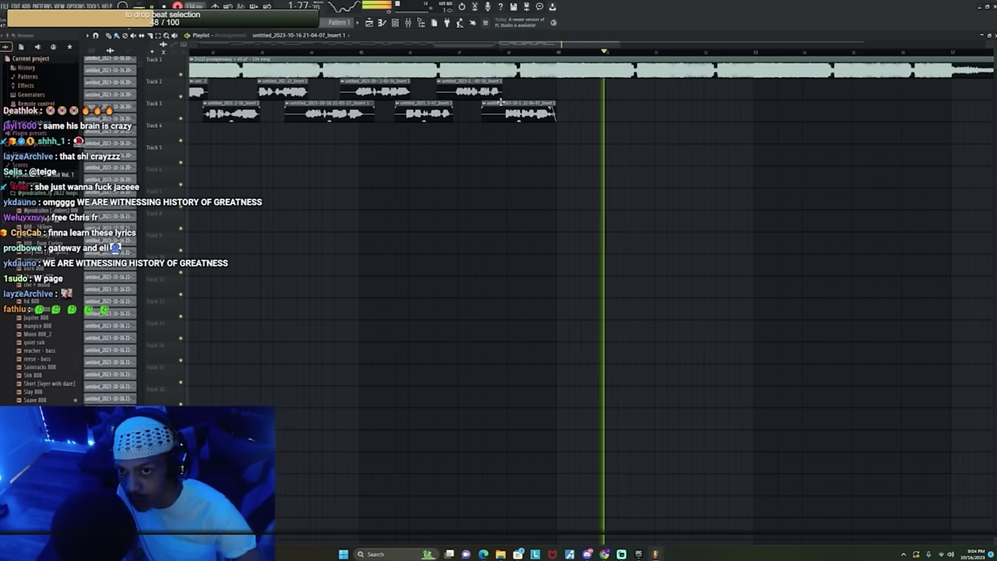
{"action": "scroll", "coordinate": [491, 56], "scroll_direction": "right", "scroll_amount": 1}
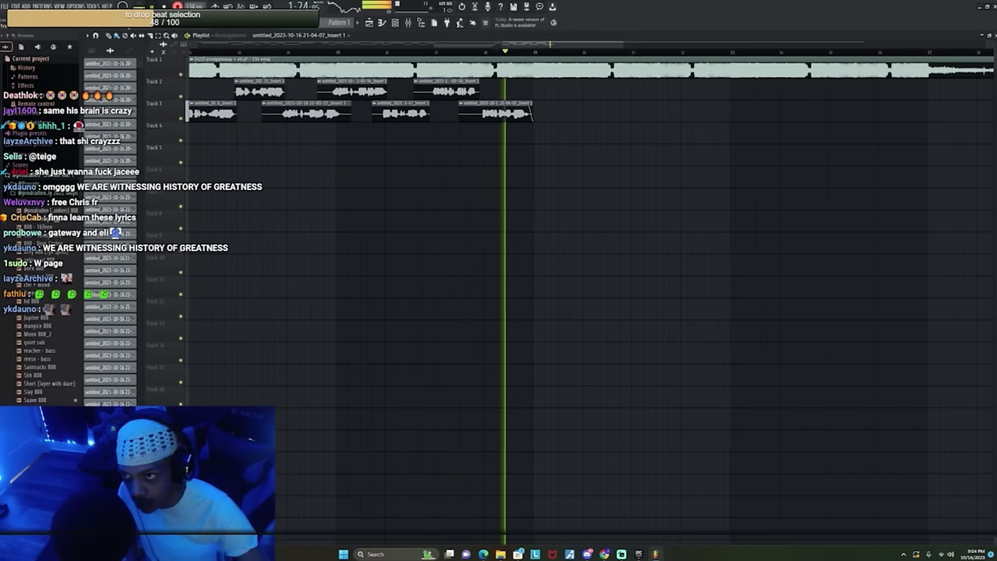
Step: Record a phrase on Track 2 from just before bar 49, trim its end to about bar 51, and fade both ends
{"action": "left_click", "coordinate": [499, 53]}
{"action": "left_click_drag", "start_coordinate": [674, 84], "coordinate": [641, 83]}
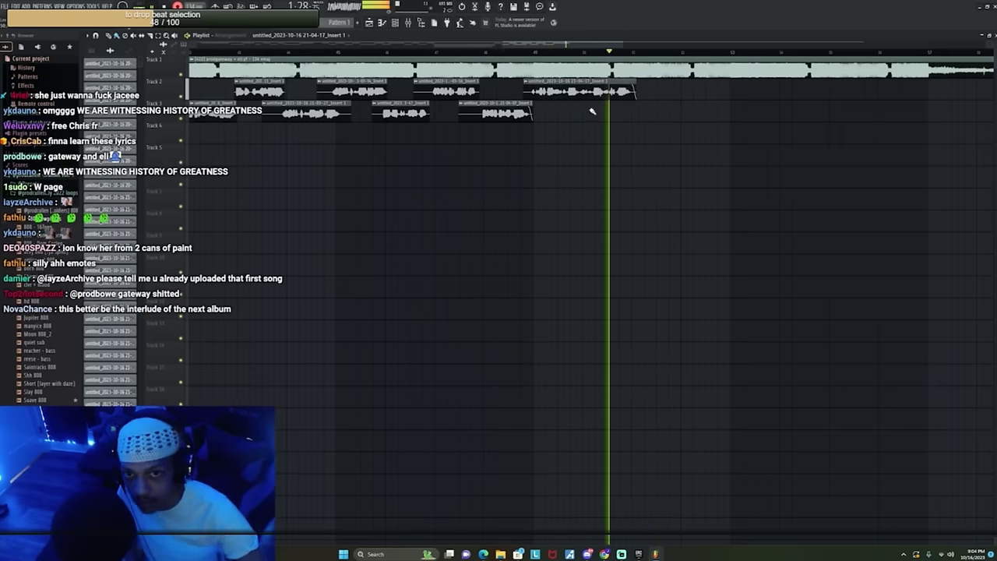
{"action": "left_click", "coordinate": [528, 55]}
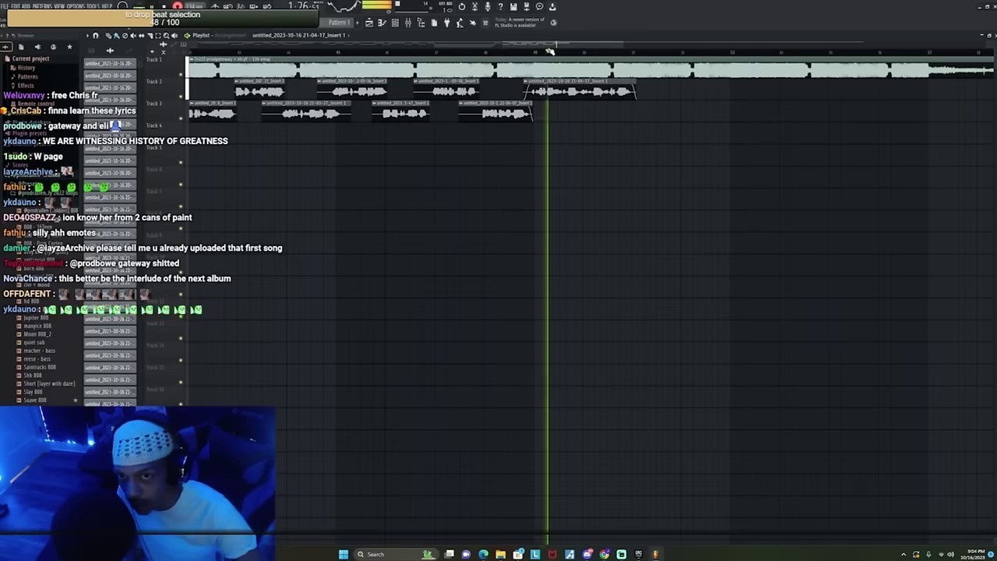
Step: Record the next phrase on Track 3 from just before bar 51 to just past bar 53, restarting the take as needed
{"action": "left_click_drag", "start_coordinate": [504, 46], "coordinate": [523, 46]}
{"action": "left_click", "coordinate": [475, 53]}
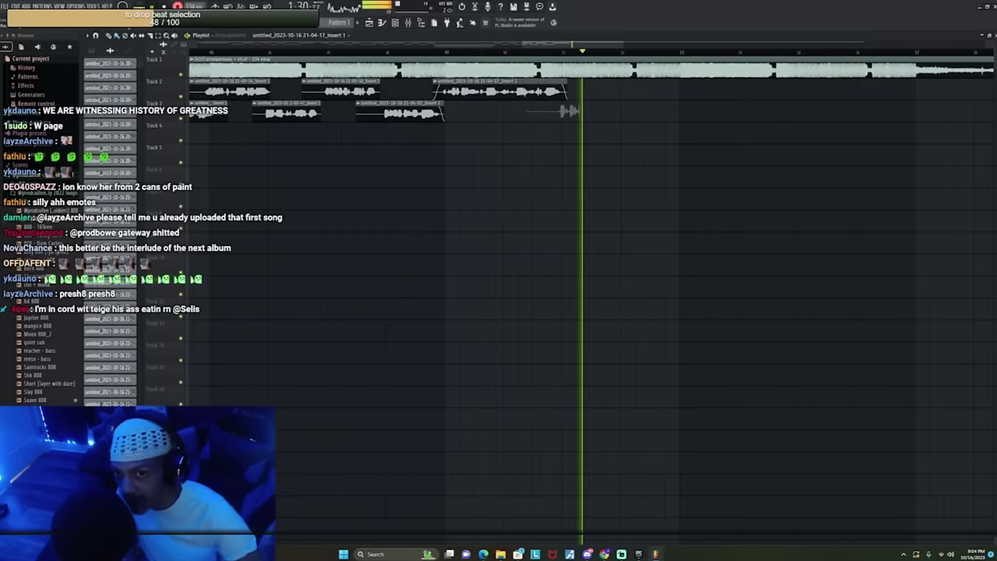
{"action": "left_click", "coordinate": [512, 53]}
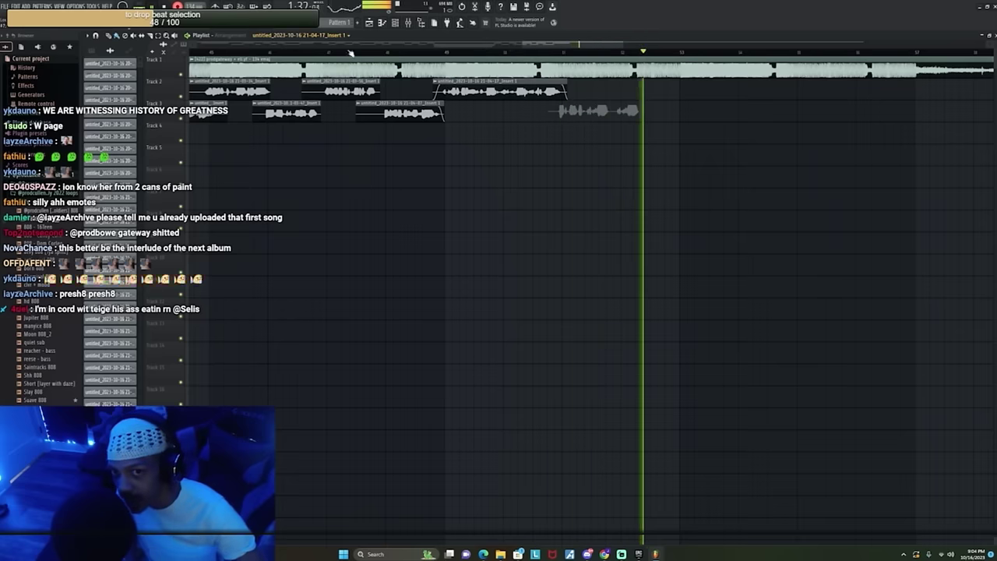
{"action": "left_click", "coordinate": [510, 53]}
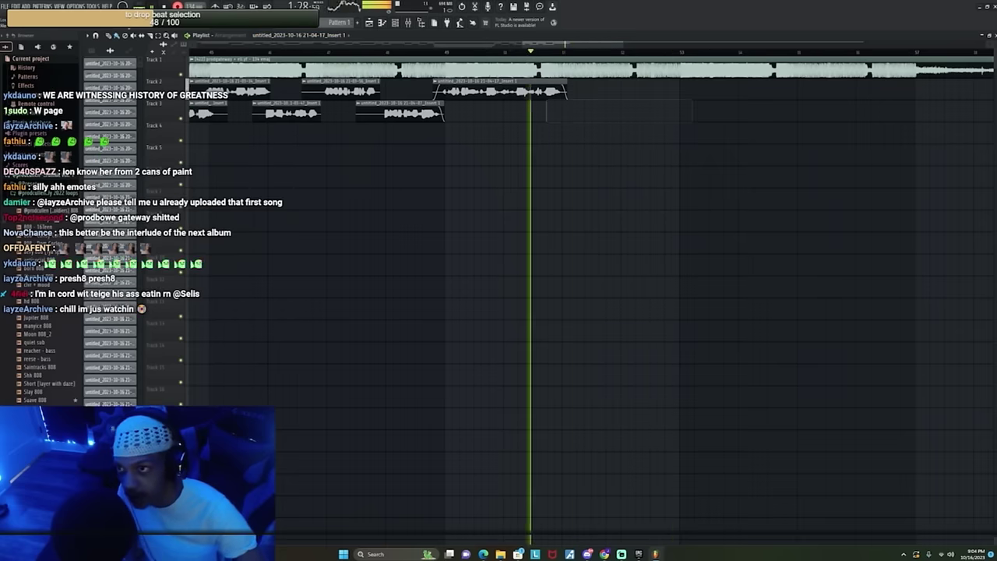
{"action": "key", "text": "r"}
Step: Play back the latest Track 3 take, trim its end to about bar 53, and add a fade-out
{"action": "left_click", "coordinate": [547, 51]}
{"action": "scroll", "coordinate": [555, 51], "scroll_direction": "right", "scroll_amount": 1}
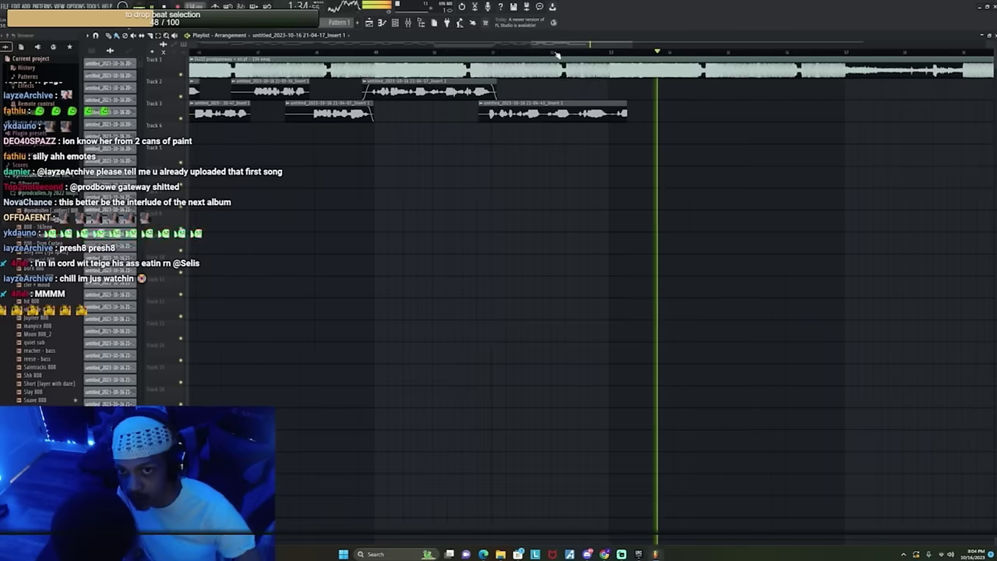
{"action": "left_click_drag", "start_coordinate": [624, 104], "coordinate": [601, 107]}
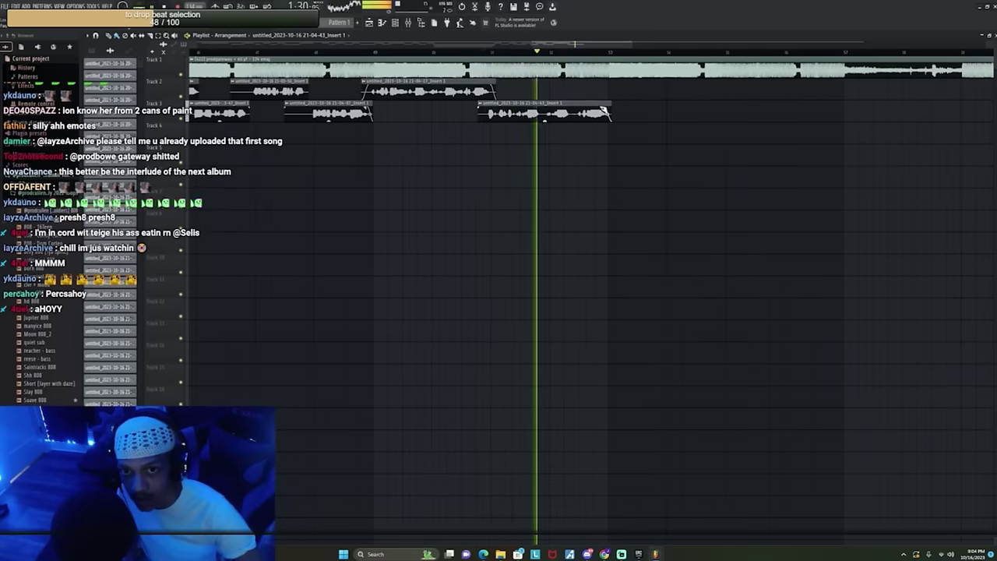
Step: Record the next phrase on Track 2 from just before bar 53 to about bar 54, discarding false starts, and play it back
{"action": "key", "text": "r"}
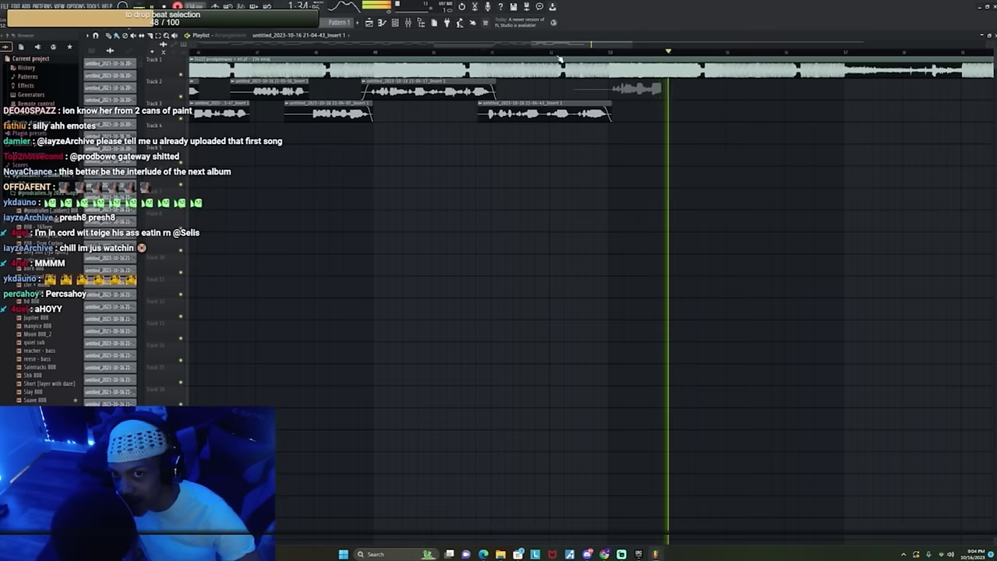
{"action": "key", "text": "ctrl+z"}
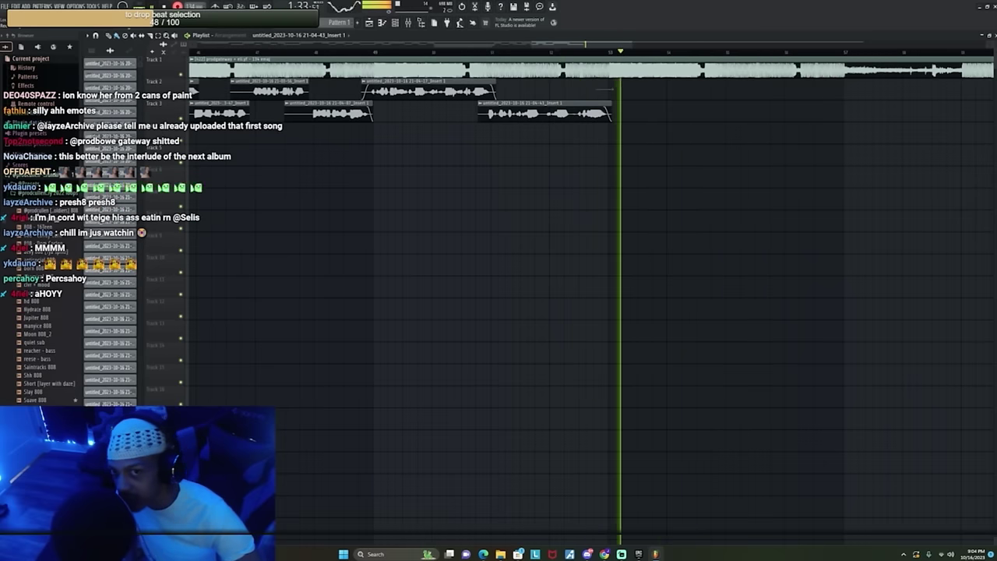
{"action": "left_click", "coordinate": [562, 52]}
{"action": "key", "text": "space"}
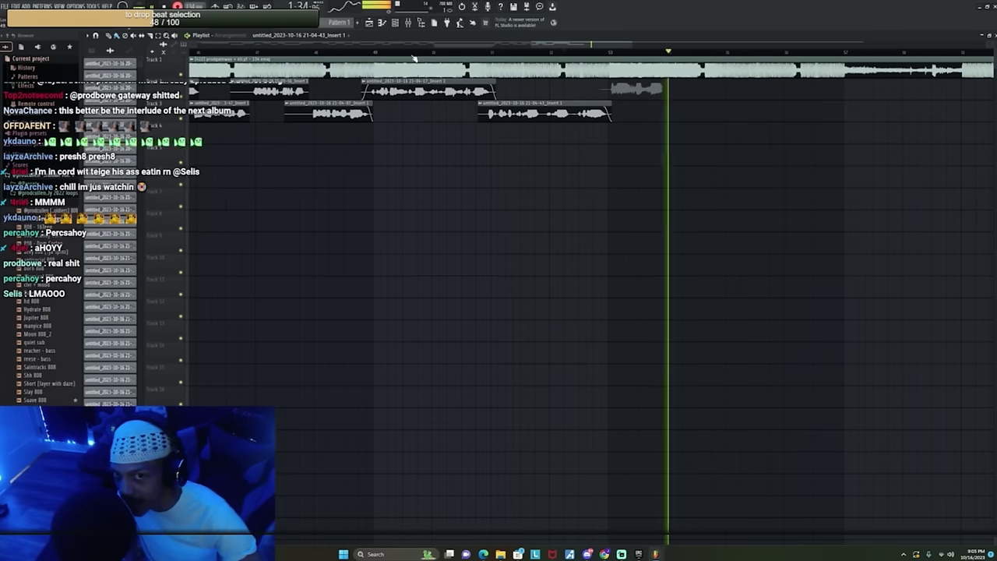
{"action": "key", "text": "space"}
{"action": "key", "text": "space"}
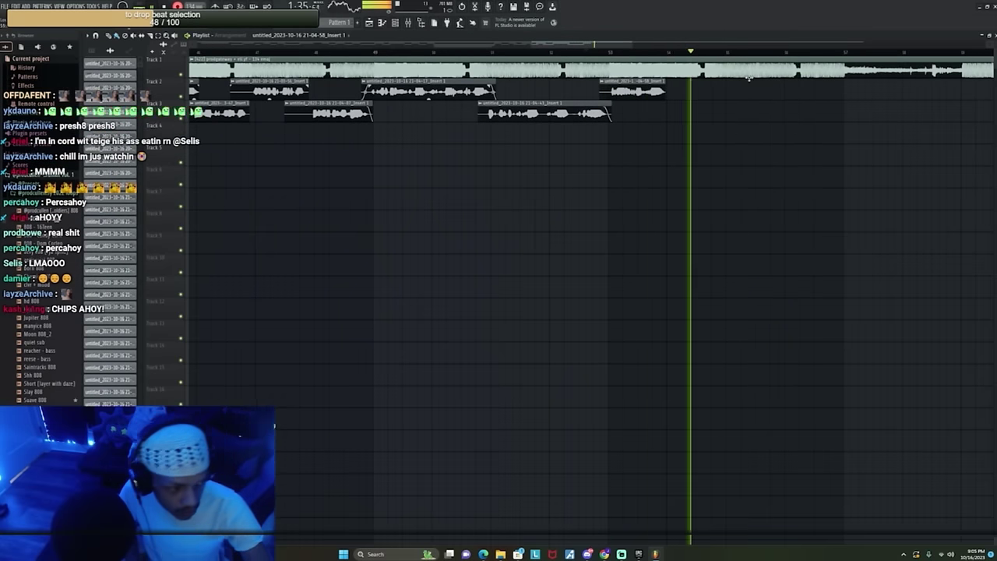
{"action": "left_click", "coordinate": [622, 53]}
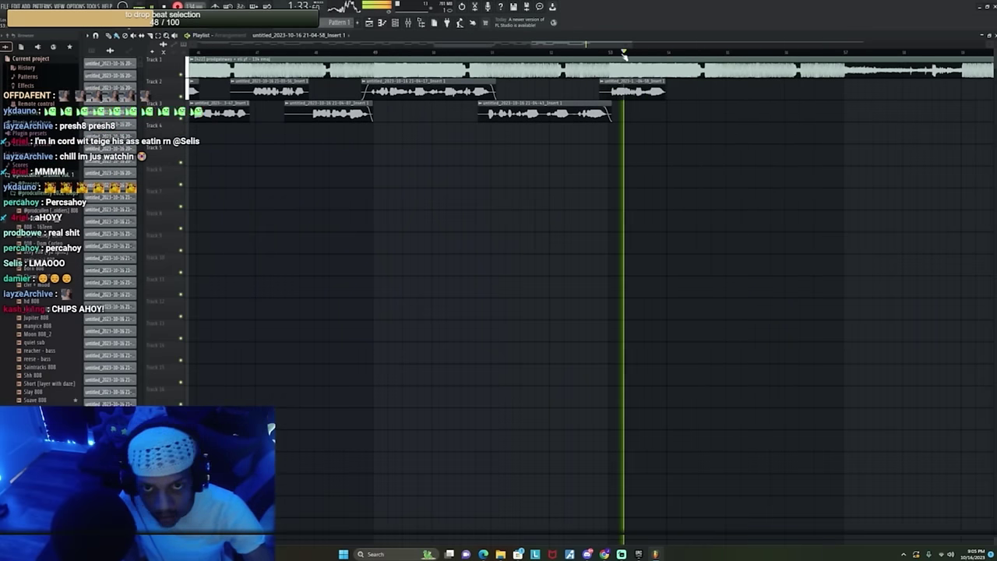
{"action": "left_click", "coordinate": [612, 51]}
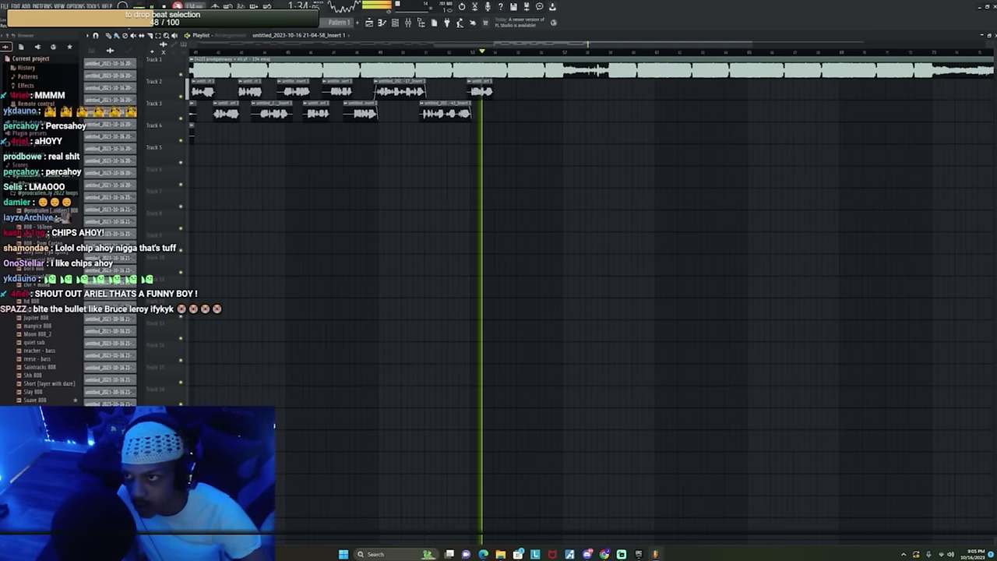
Step: Try to record the next phrase on Track 3 from about bar 54 to bar 55, and delete the take
{"action": "scroll", "coordinate": [479, 53], "scroll_direction": "up", "scroll_amount": 3}
{"action": "left_click", "coordinate": [479, 53]}
{"action": "right_click", "coordinate": [562, 119]}
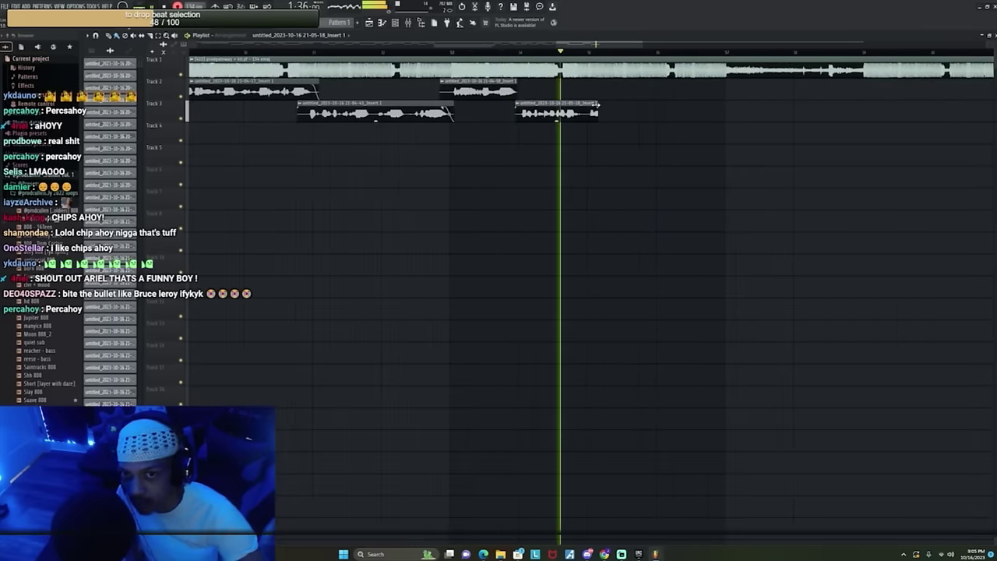
{"action": "right_click", "coordinate": [588, 109]}
Step: Record the phrase again on Track 3, trimmed from about bar 54 to just before bar 55, and continue on Track 2 to about bar 56
{"action": "left_click", "coordinate": [453, 52]}
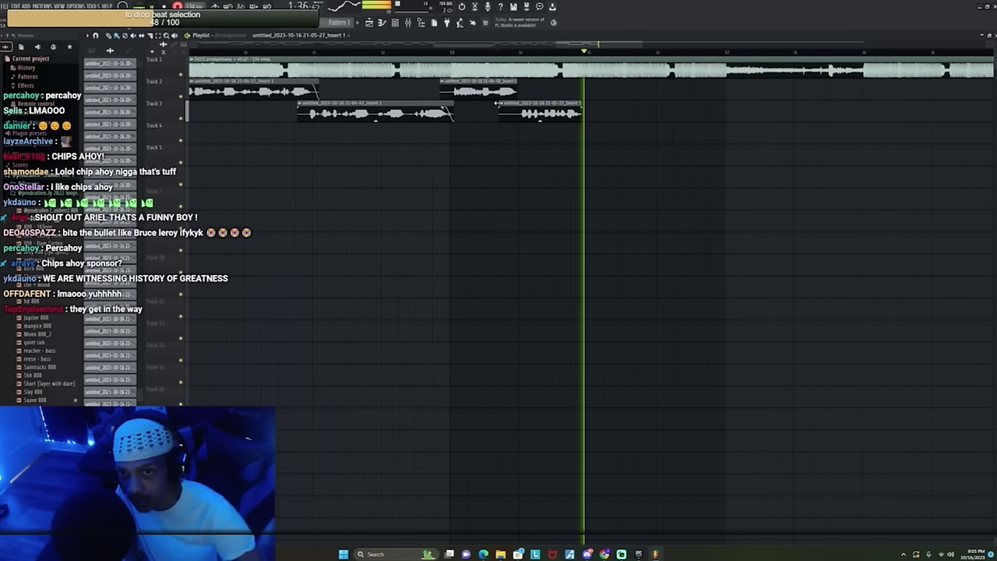
{"action": "left_click", "coordinate": [516, 53]}
{"action": "scroll", "coordinate": [516, 53], "scroll_direction": "down", "scroll_amount": 3}
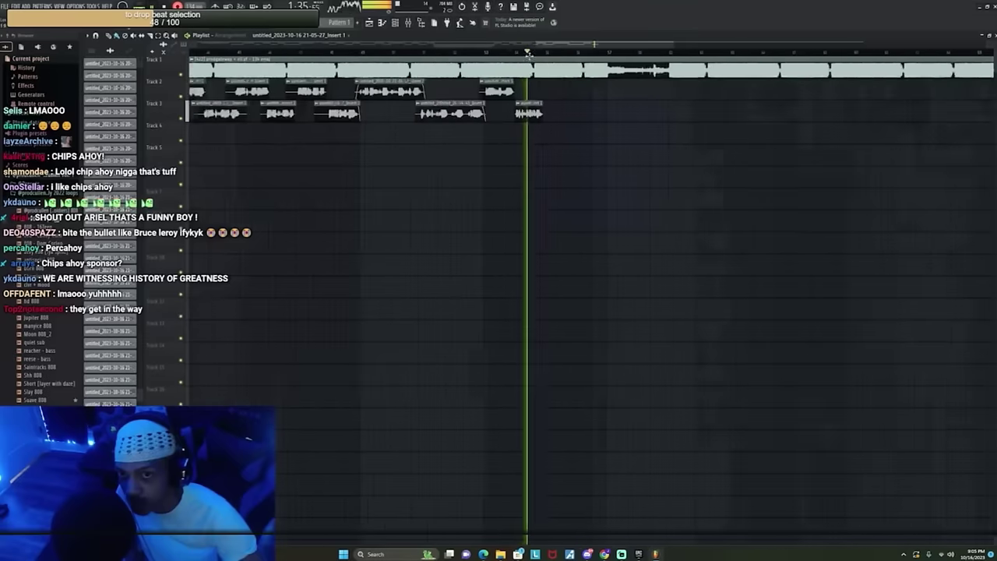
{"action": "scroll", "coordinate": [533, 56], "scroll_direction": "up", "scroll_amount": 3}
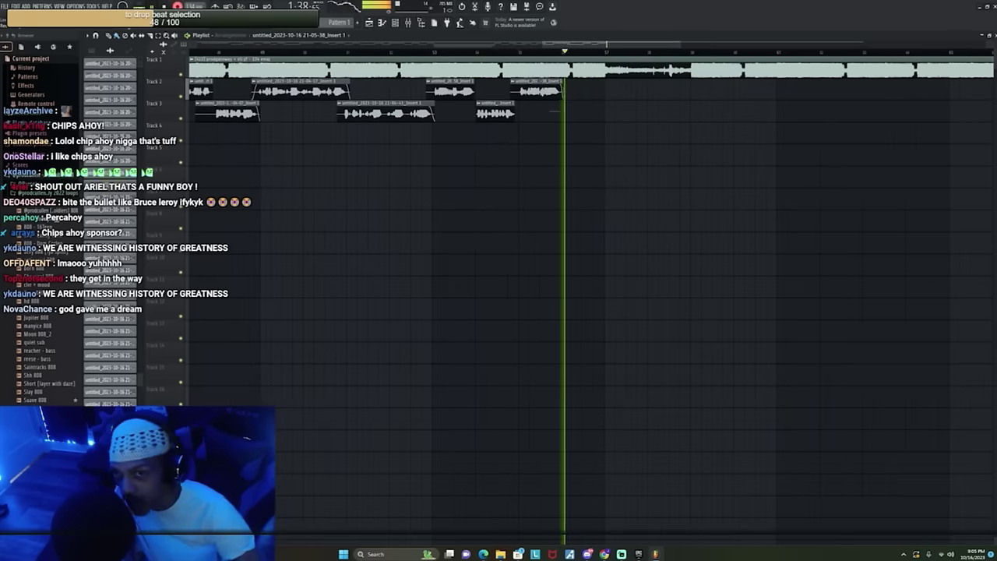
Step: Restart and record the next phrase on Track 3 from about bar 56 to 57.5, and play it back
{"action": "left_click", "coordinate": [525, 55]}
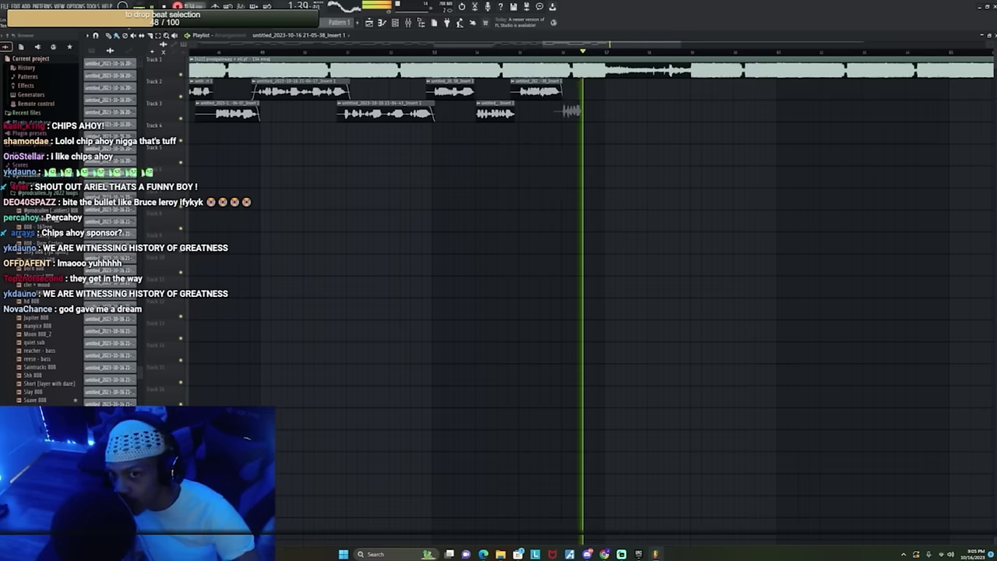
{"action": "left_click", "coordinate": [514, 59]}
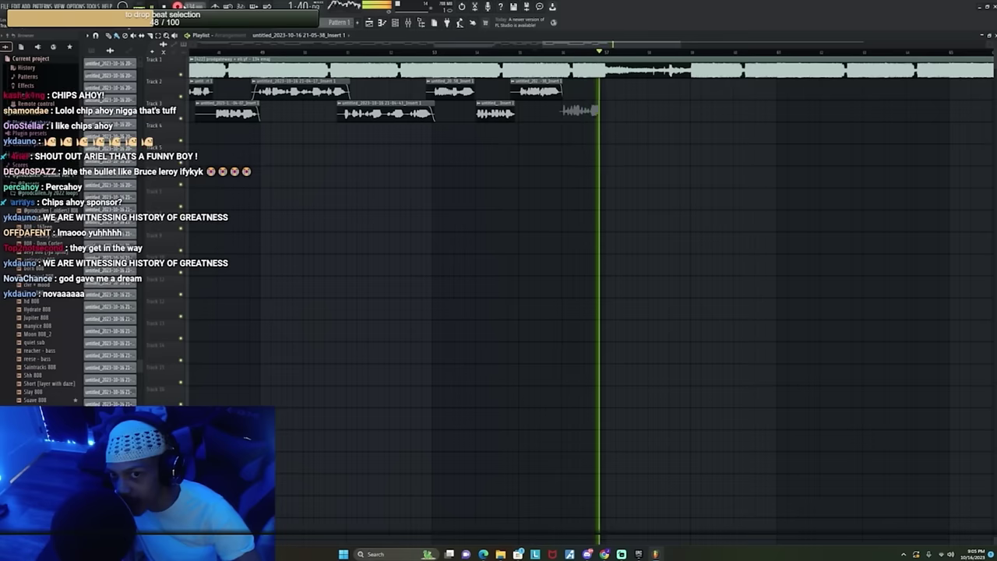
{"action": "key", "text": "r"}
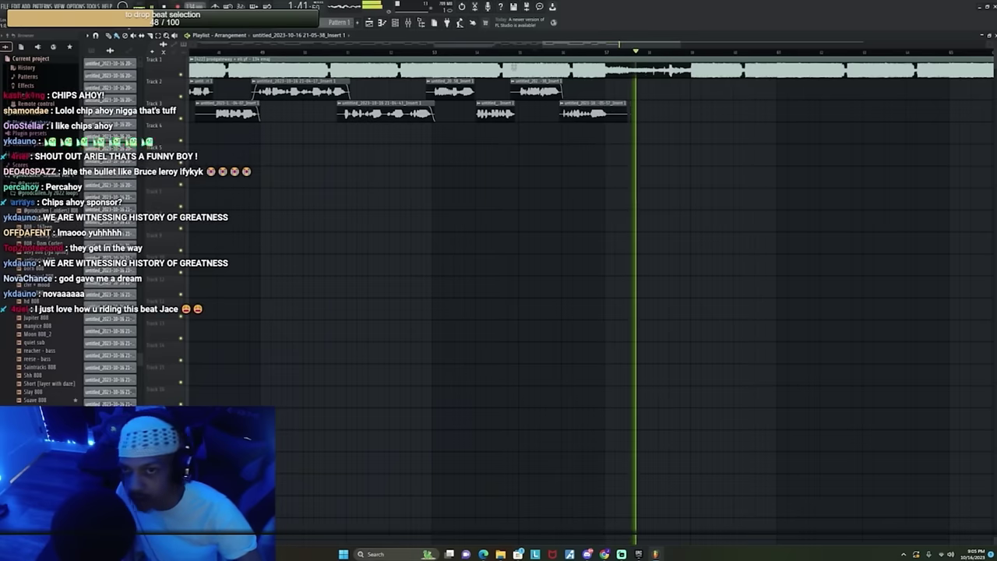
{"action": "left_click", "coordinate": [550, 58]}
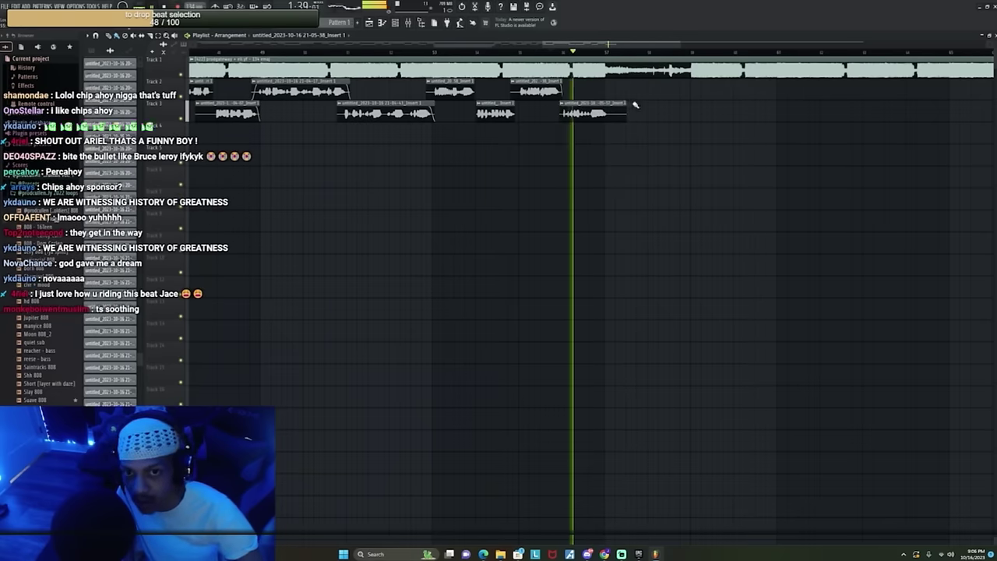
Step: Try to record the next phrase on Track 2 from about bar 57.5 to 59.5, and discard the take
{"action": "scroll", "coordinate": [576, 55], "scroll_direction": "down", "scroll_amount": 3}
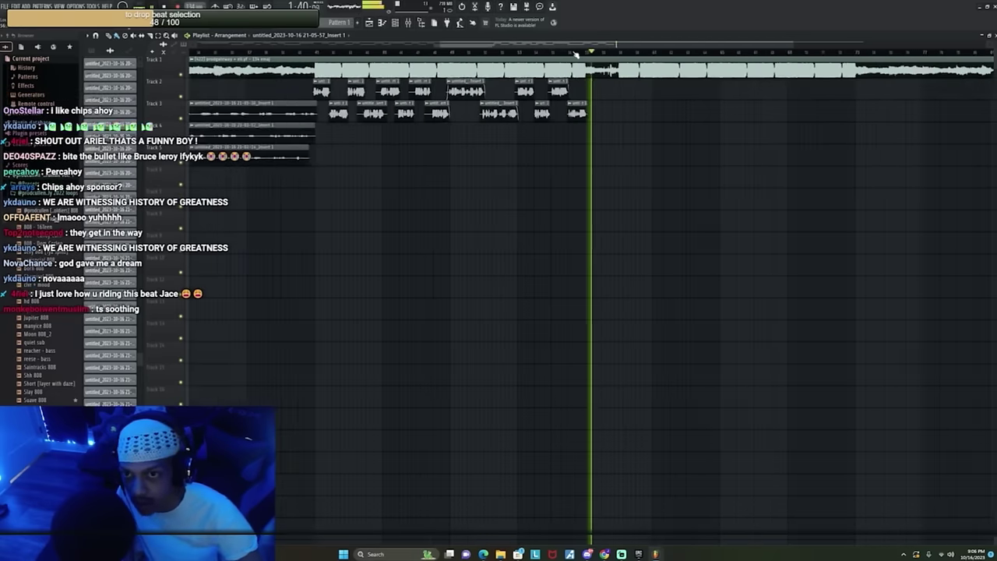
{"action": "scroll", "coordinate": [574, 54], "scroll_direction": "down", "scroll_amount": 1}
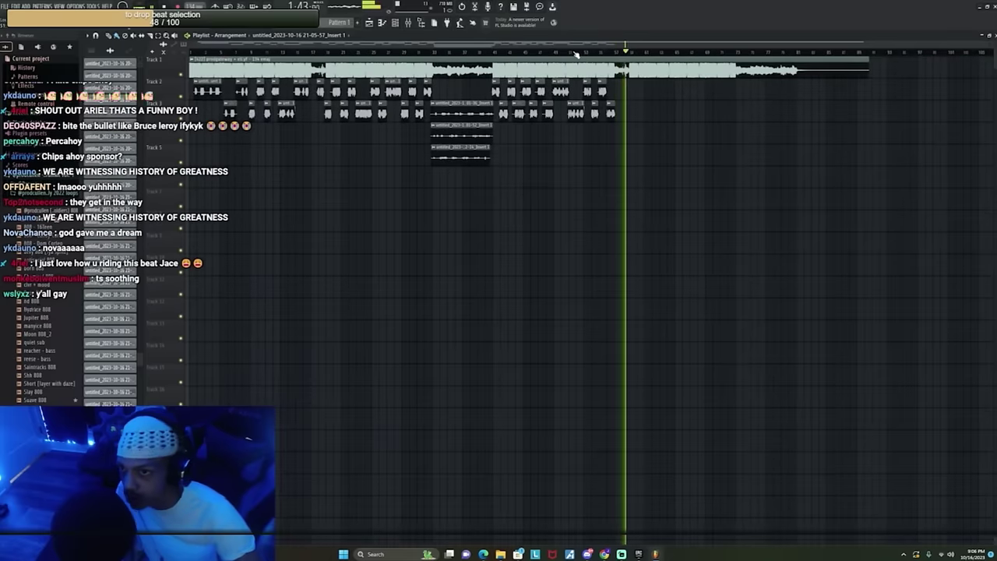
{"action": "scroll", "coordinate": [628, 59], "scroll_direction": "up", "scroll_amount": 3}
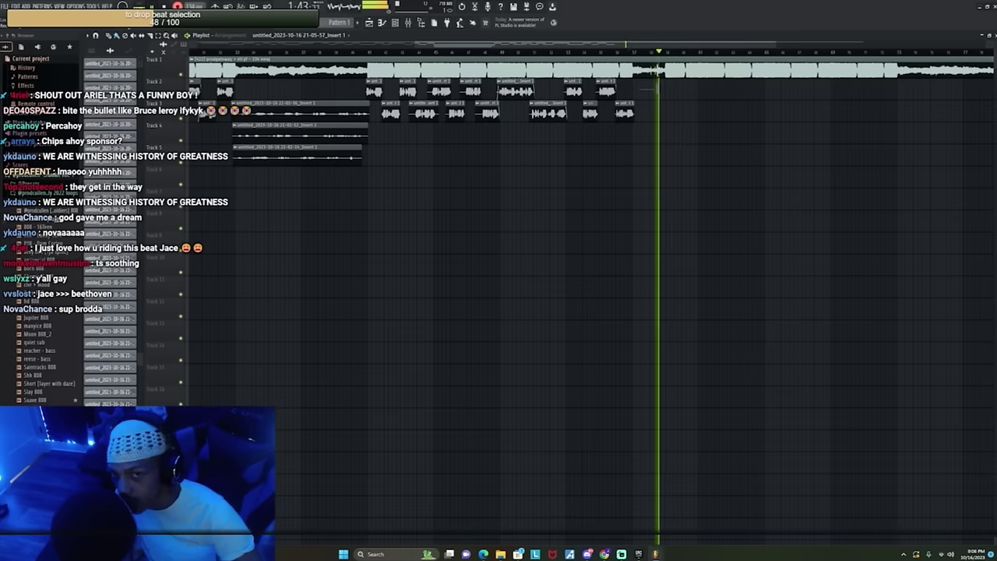
{"action": "scroll", "coordinate": [636, 55], "scroll_direction": "up", "scroll_amount": 3}
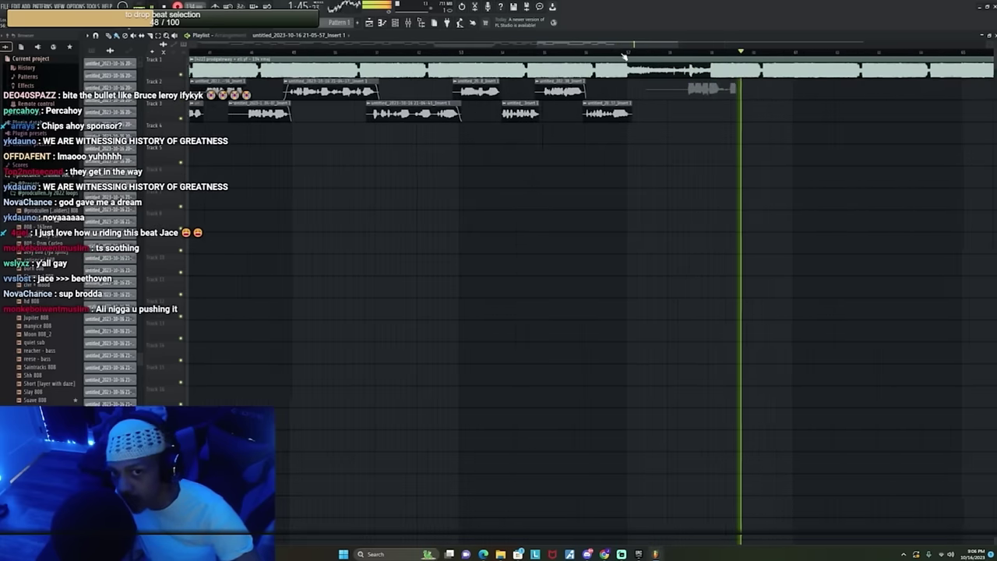
{"action": "left_click", "coordinate": [622, 53]}
{"action": "right_click", "coordinate": [663, 80]}
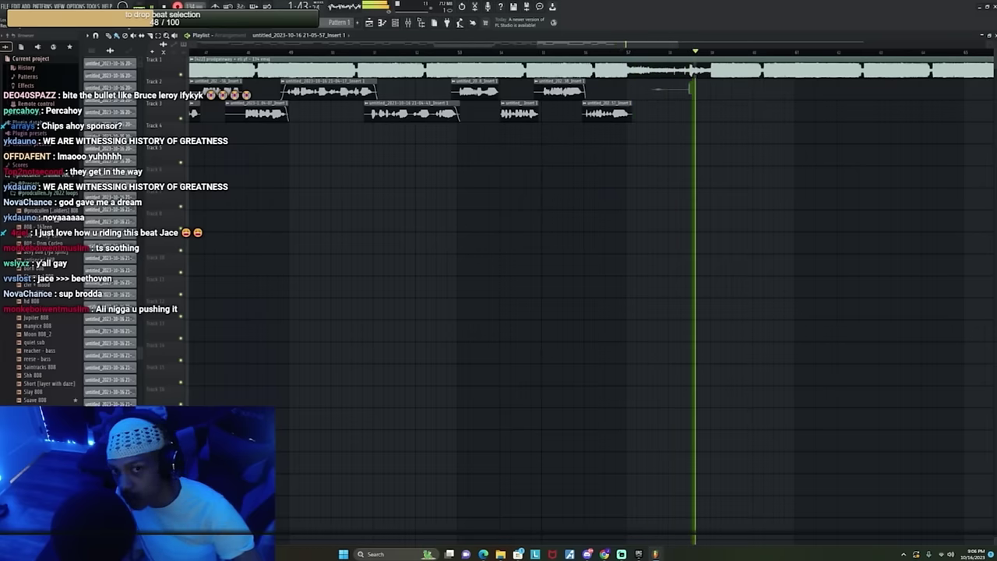
Step: Record the phrase again on Track 2, trimmed from about bar 57.5 to just past bar 59, and play it back
{"action": "left_click", "coordinate": [701, 88]}
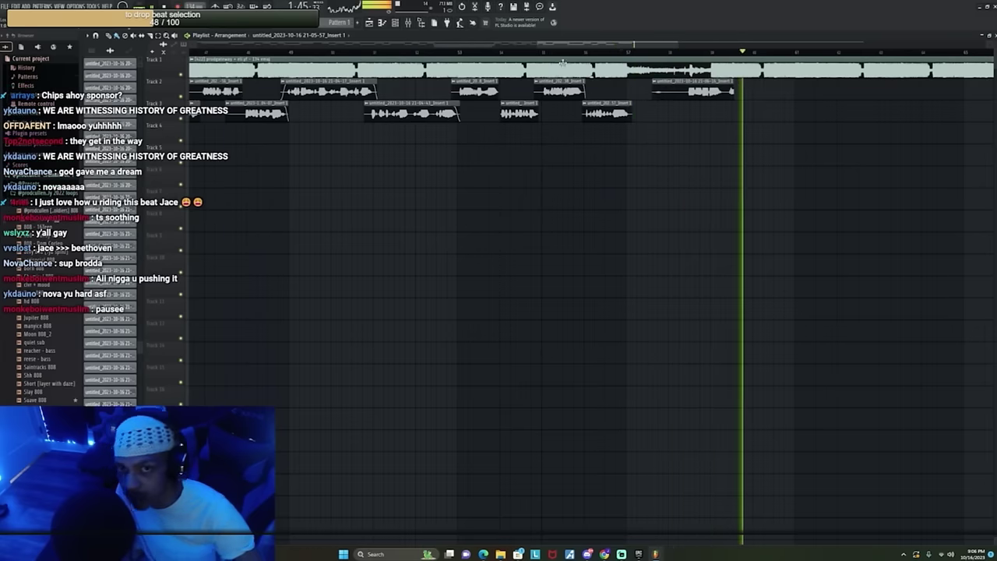
{"action": "left_click_drag", "start_coordinate": [575, 45], "coordinate": [589, 45]}
{"action": "left_click", "coordinate": [592, 52]}
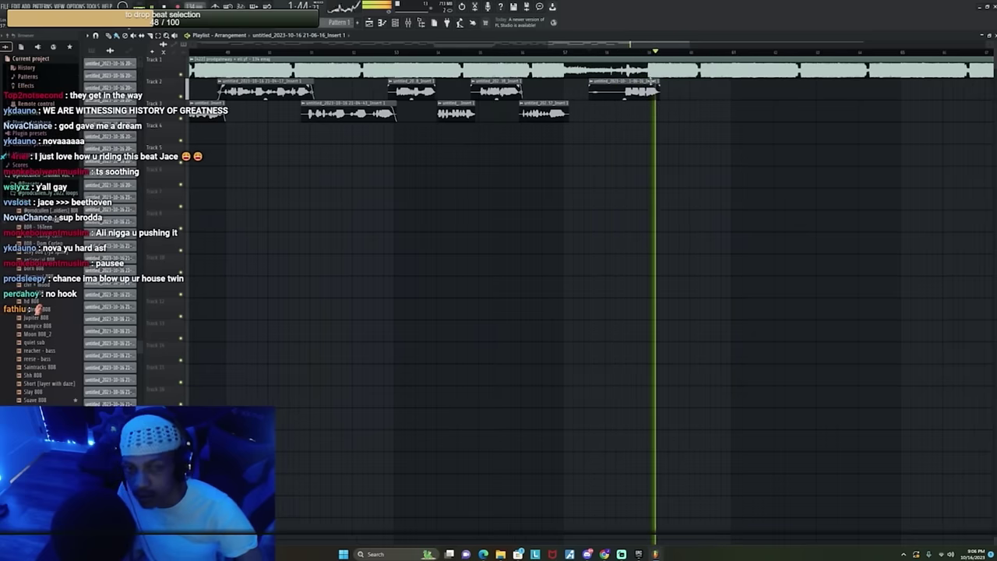
Step: Record the next phrase on Track 3 from about bar 59 and trim its end to about bar 60.5
{"action": "left_click", "coordinate": [556, 54]}
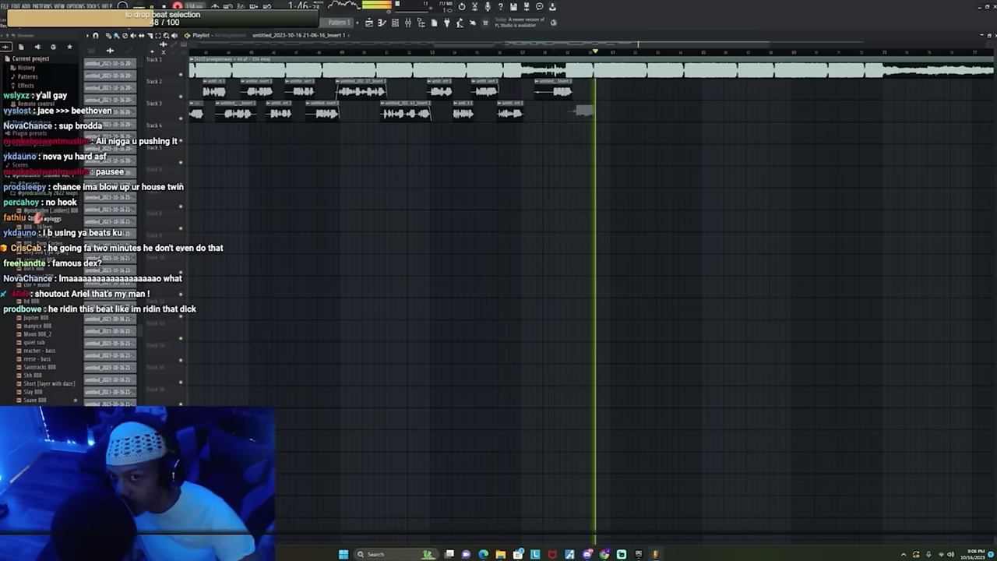
{"action": "scroll", "coordinate": [641, 109], "scroll_direction": "up", "scroll_amount": 2}
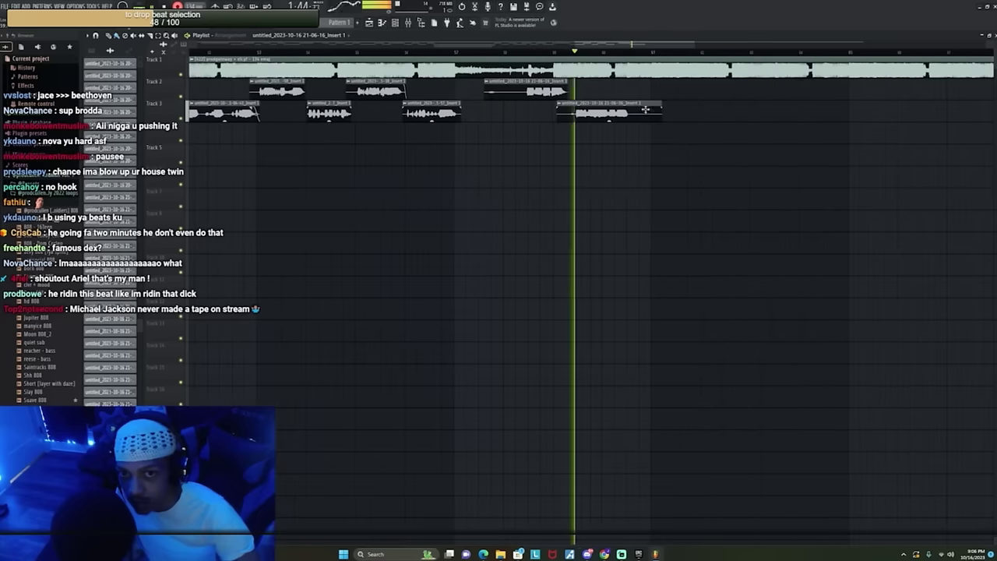
{"action": "left_click_drag", "start_coordinate": [654, 103], "coordinate": [631, 104]}
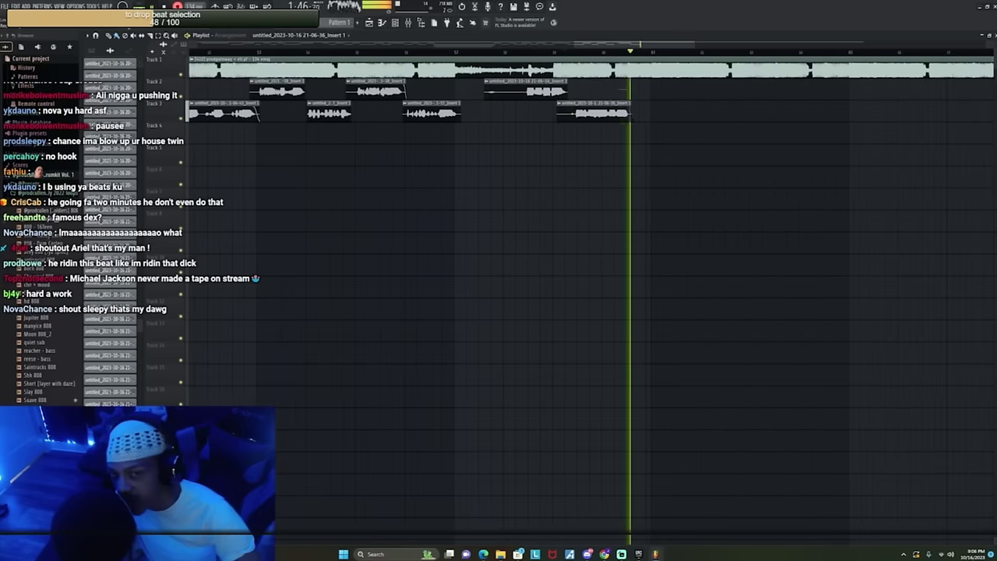
Step: Record the next phrases on Track 2 to about bar 61.5 and Track 3 to bar 63, crossfaded with an overlapping take on Track 4
{"action": "left_click_drag", "start_coordinate": [595, 45], "coordinate": [605, 45]}
{"action": "key", "text": "space"}
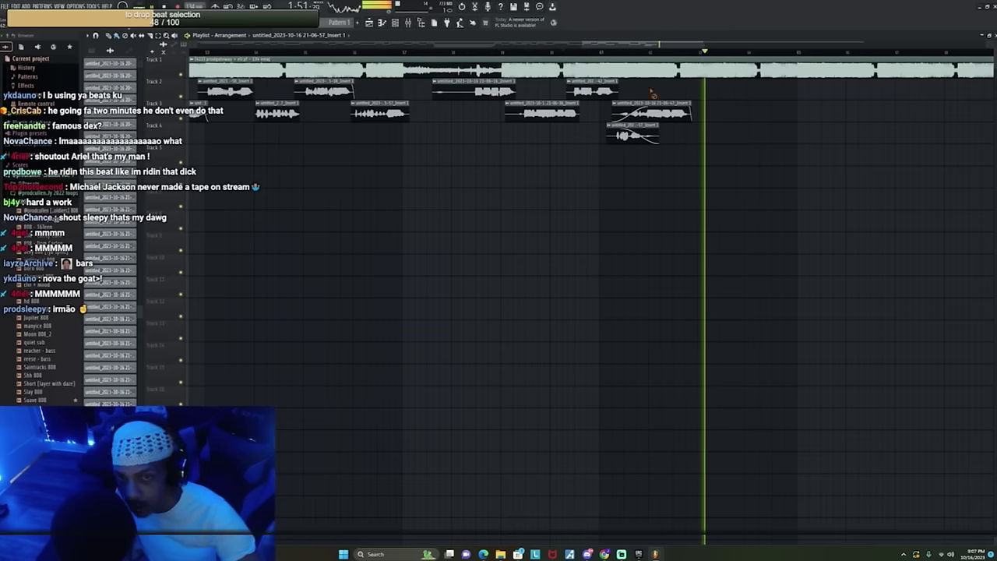
Step: Record the next phrase on Track 2 to about bar 64, and restart the following take until it runs on Track 3 to bar 65
{"action": "left_click", "coordinate": [622, 54]}
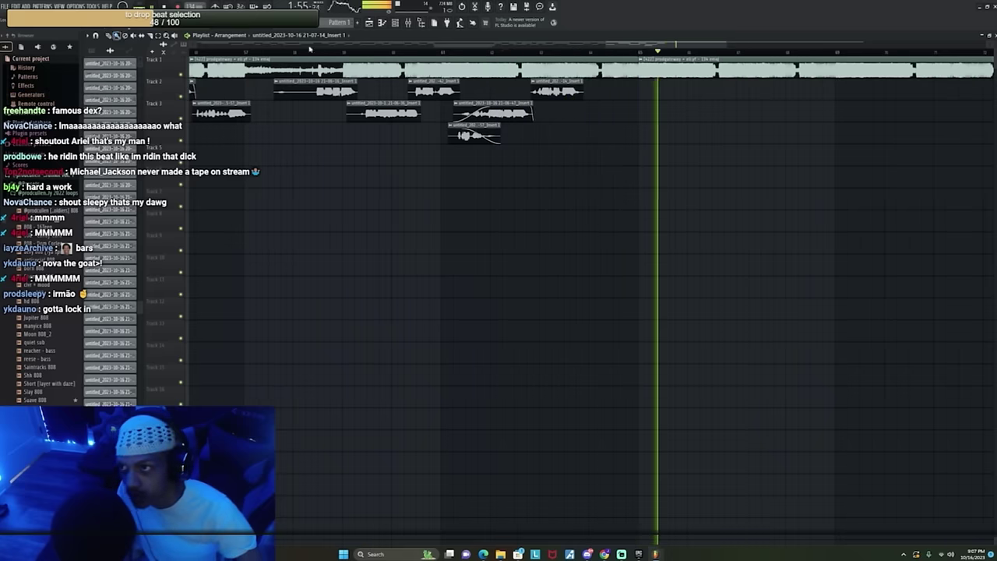
{"action": "left_click", "coordinate": [537, 54]}
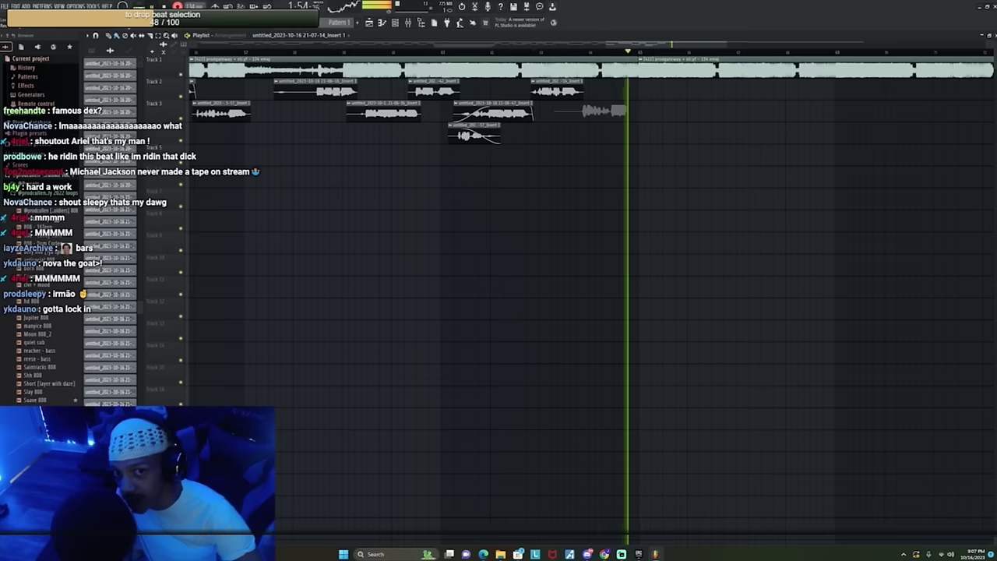
{"action": "left_click", "coordinate": [548, 55]}
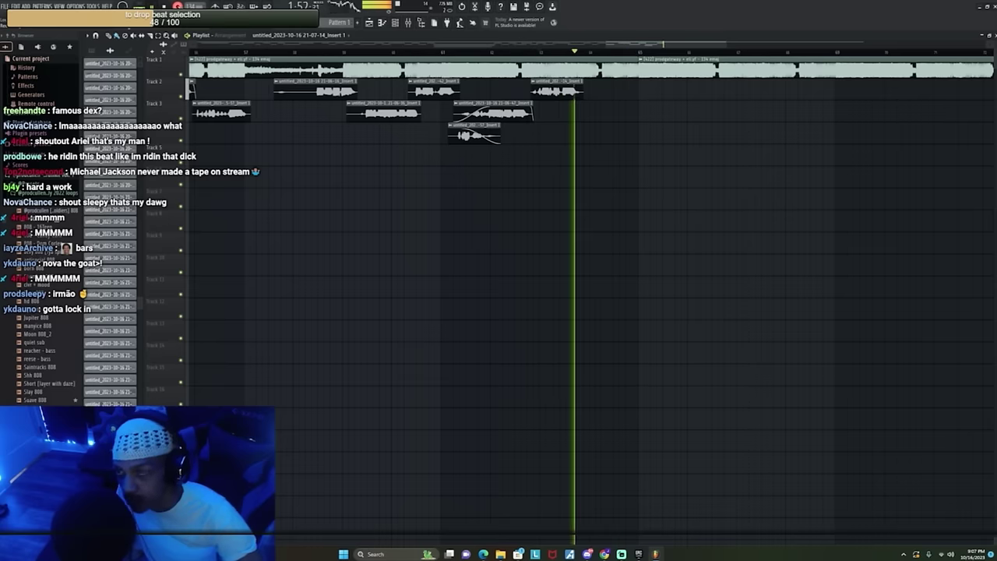
{"action": "left_click", "coordinate": [537, 54]}
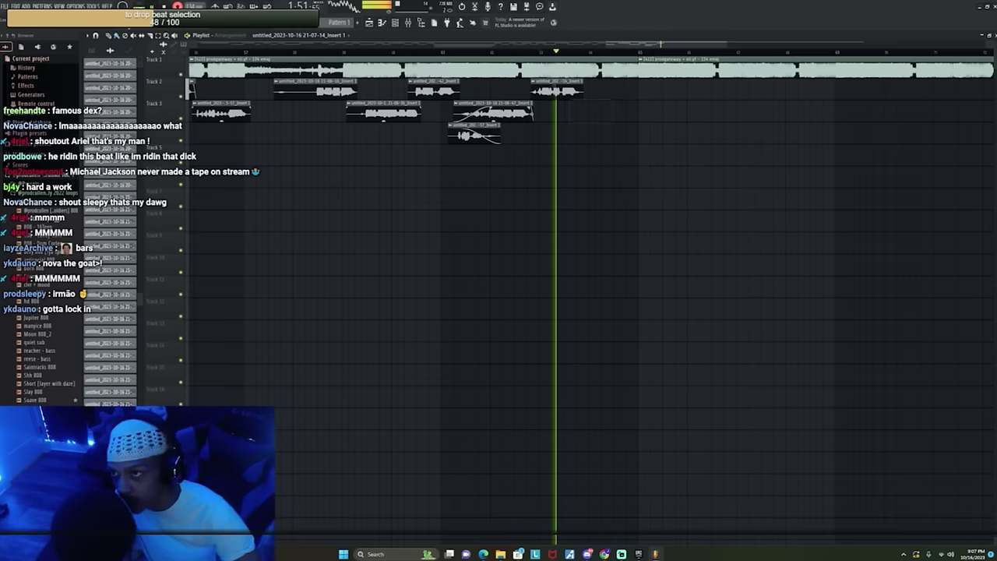
Step: Cut the beat out from about bar 64 to 65, slice it just after bar 65, and copy the short slice just before bar 65
{"action": "left_click", "coordinate": [497, 53]}
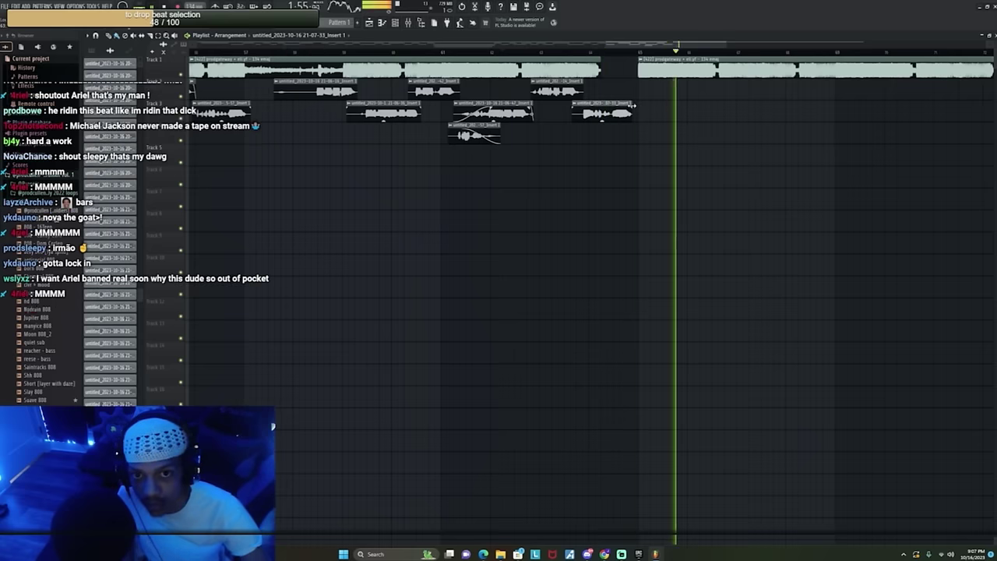
{"action": "left_click", "coordinate": [471, 51]}
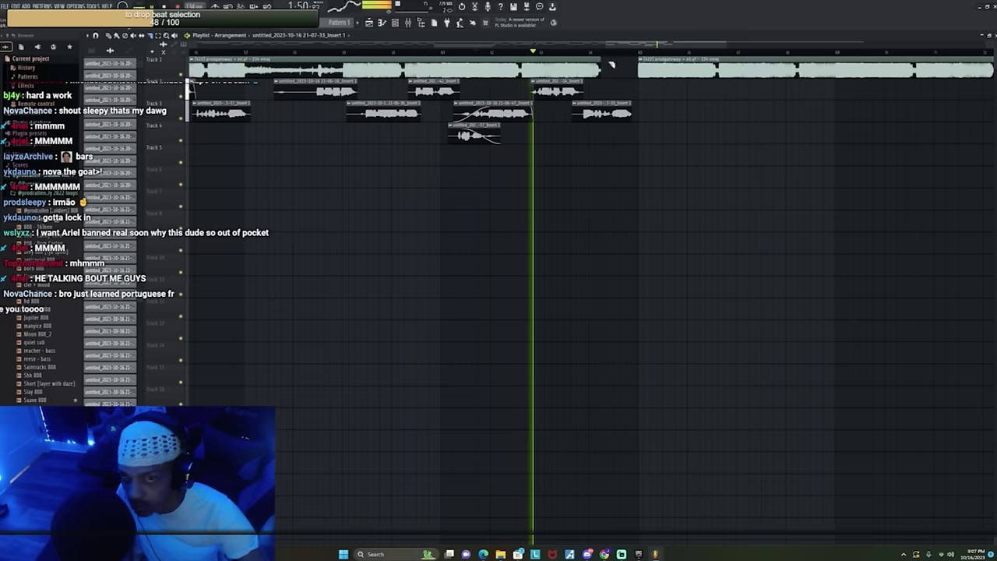
{"action": "left_click", "coordinate": [117, 35]}
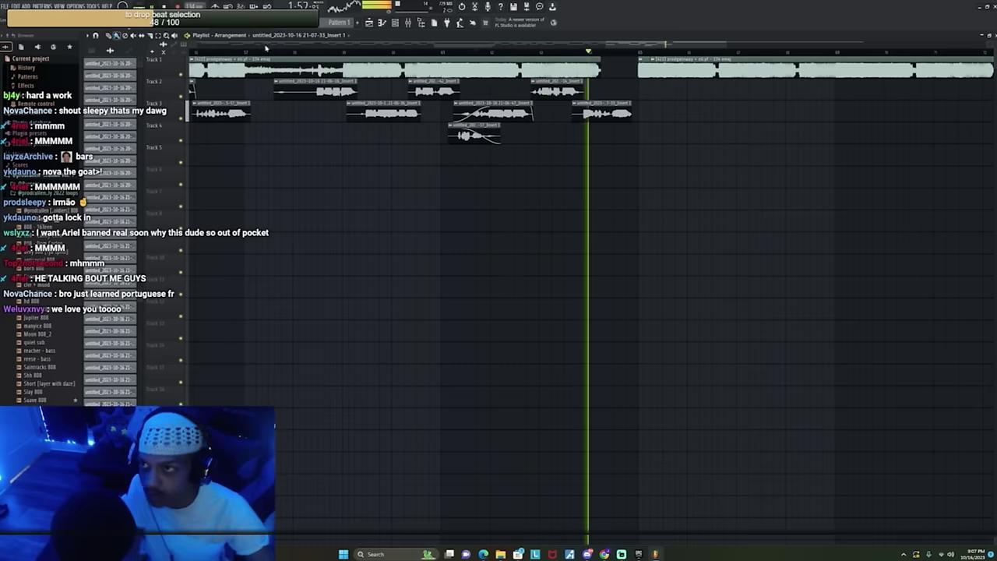
{"action": "left_click", "coordinate": [644, 71]}
{"action": "left_click", "coordinate": [633, 73]}
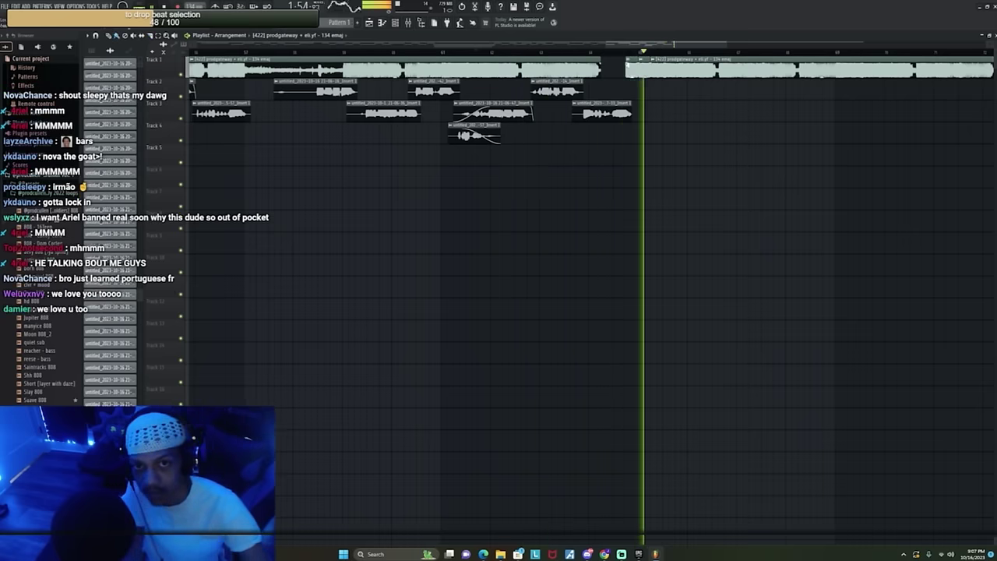
Step: Restart and record the next phrase on Track 2 from just before bar 65 to about bar 67
{"action": "scroll", "coordinate": [601, 49], "scroll_direction": "up", "scroll_amount": 1}
{"action": "scroll", "coordinate": [565, 58], "scroll_direction": "down", "scroll_amount": 2}
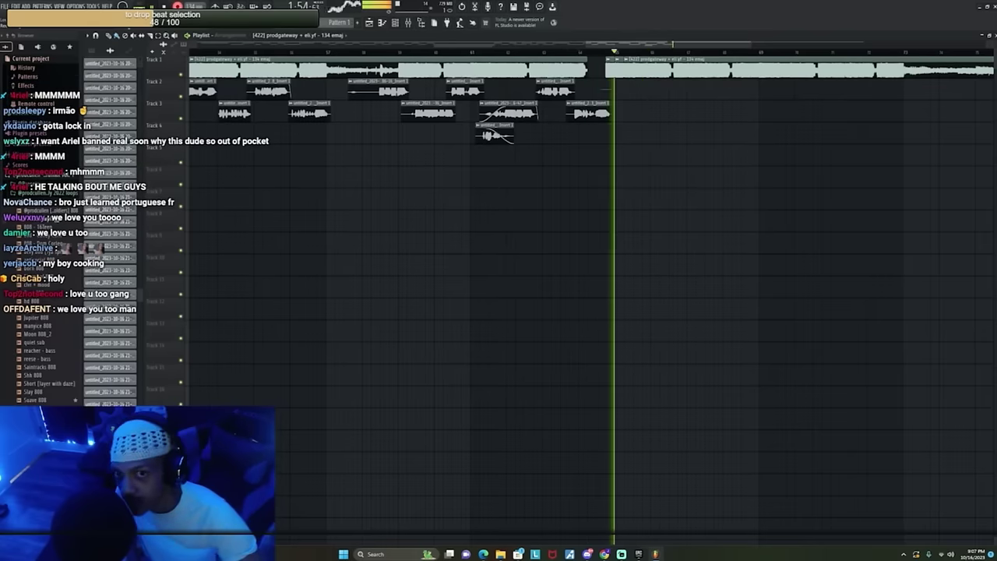
{"action": "scroll", "coordinate": [591, 52], "scroll_direction": "up", "scroll_amount": 3}
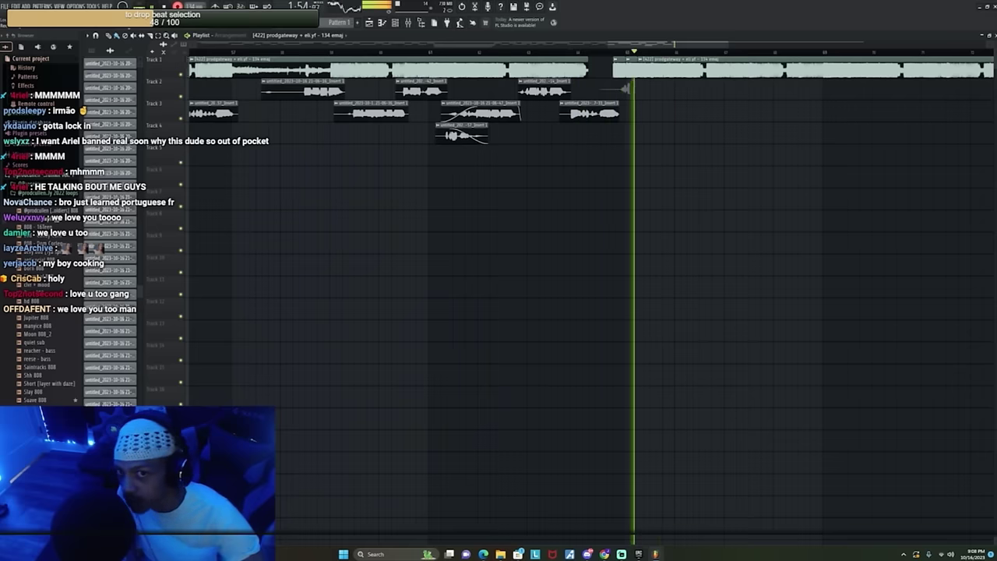
{"action": "left_click", "coordinate": [579, 53]}
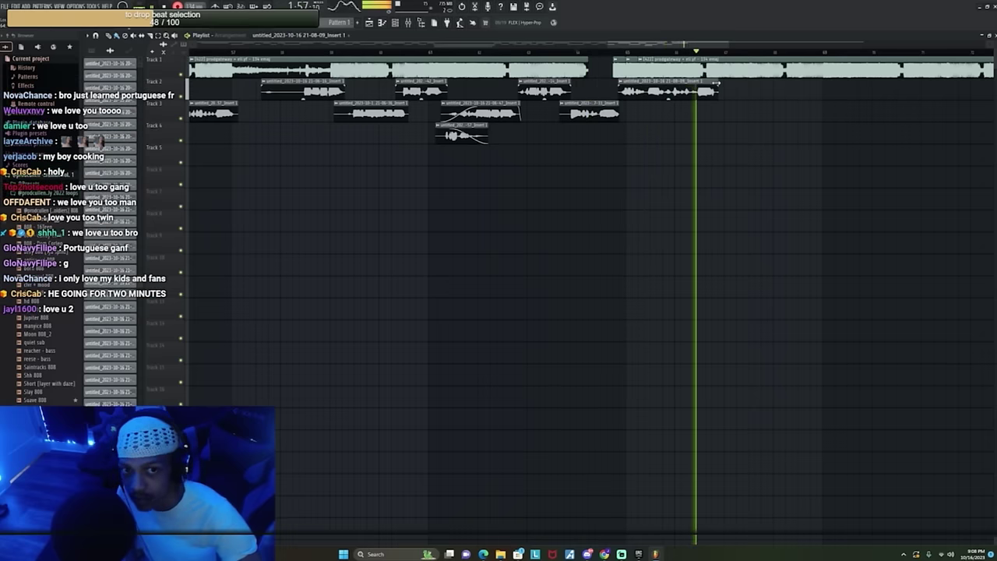
Step: Try to record the next phrase on Track 3 from just before bar 67, and discard the takes
{"action": "scroll", "coordinate": [655, 56], "scroll_direction": "down", "scroll_amount": 5}
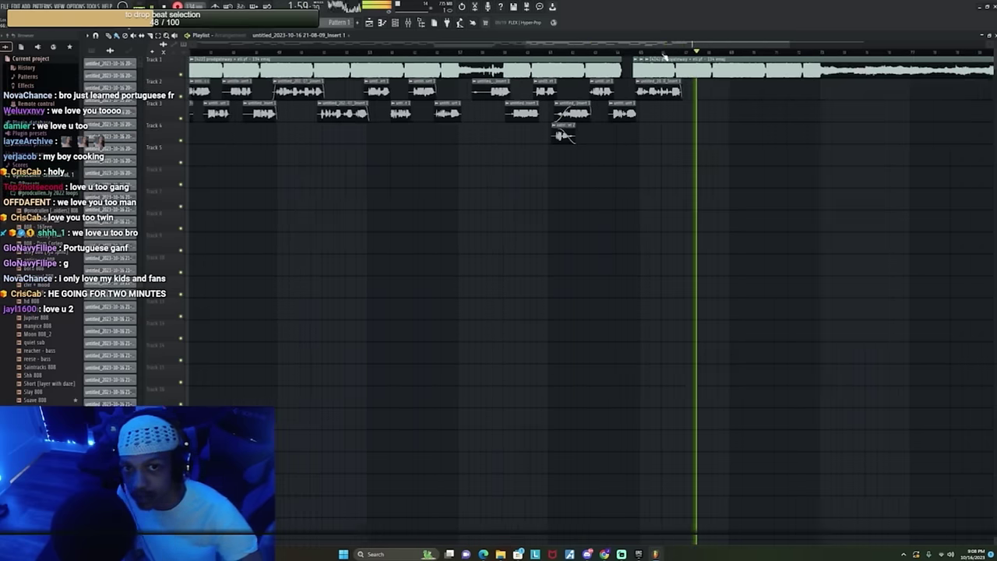
{"action": "scroll", "coordinate": [670, 55], "scroll_direction": "up", "scroll_amount": 3}
{"action": "left_click", "coordinate": [631, 53]}
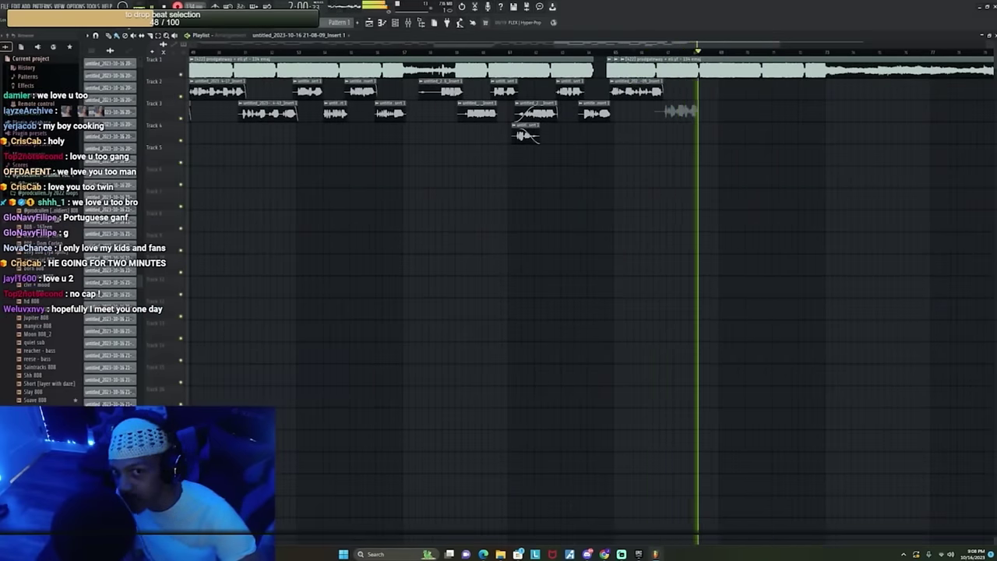
{"action": "scroll", "coordinate": [653, 53], "scroll_direction": "up", "scroll_amount": 2}
{"action": "left_click", "coordinate": [632, 52]}
{"action": "key", "text": "ctrl+z"}
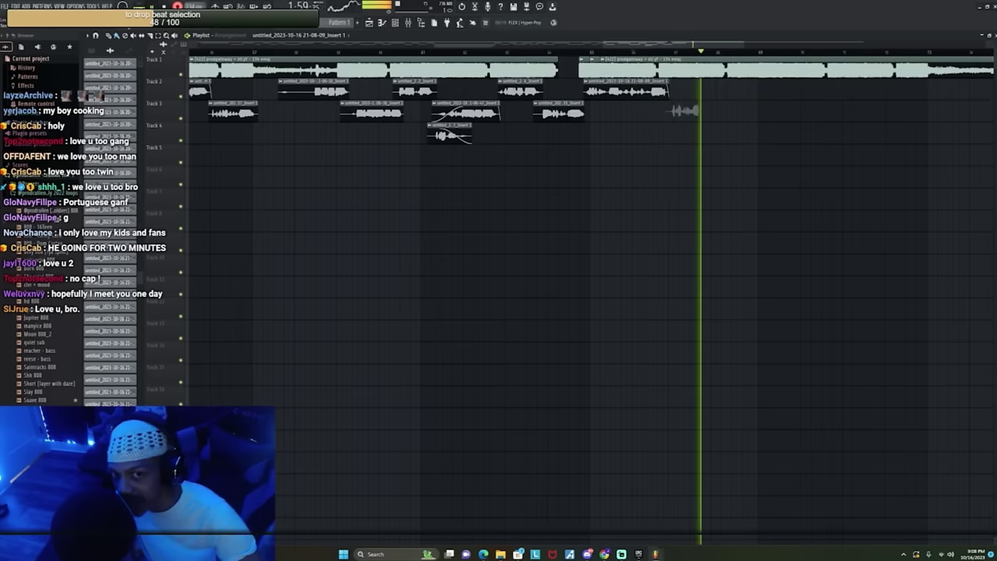
{"action": "left_click", "coordinate": [643, 50]}
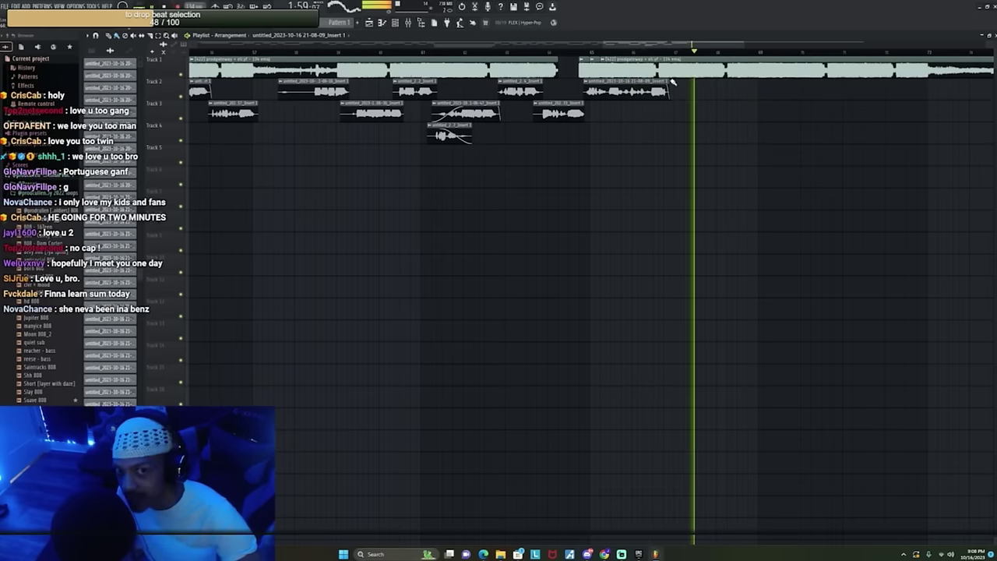
Step: Record the phrase again on Track 3 from just before bar 67 to just before bar 69, and play it back
{"action": "left_click", "coordinate": [599, 52]}
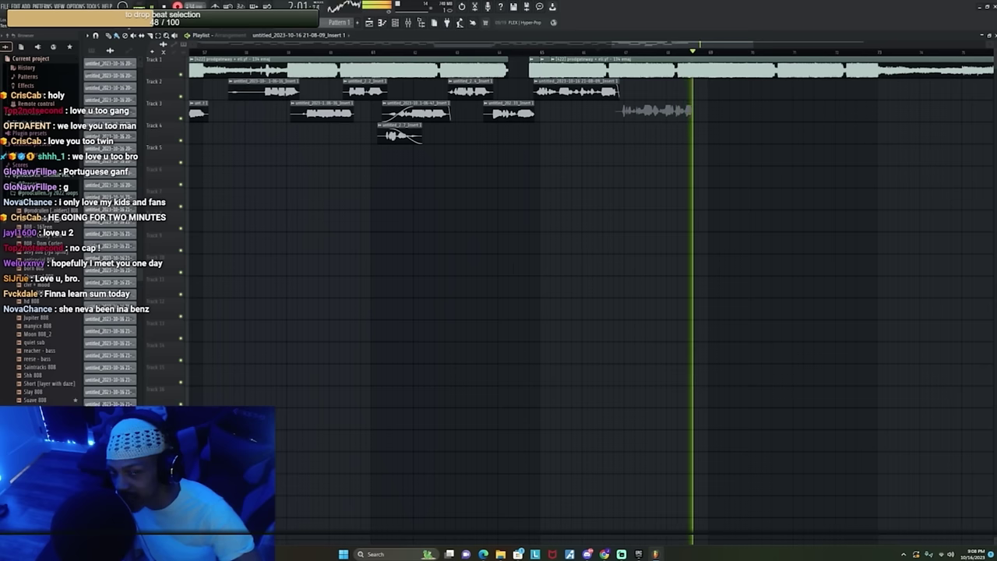
{"action": "key", "text": "r"}
{"action": "left_click", "coordinate": [619, 53]}
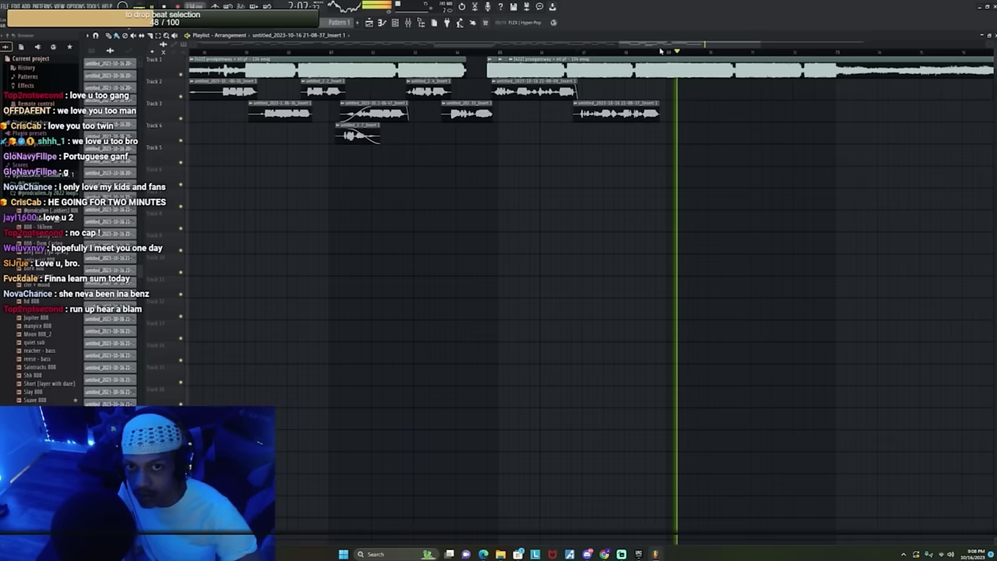
Step: Record the next phrase on Track 2, ending with a short fade just before bar 71, and play it back
{"action": "left_click", "coordinate": [620, 54]}
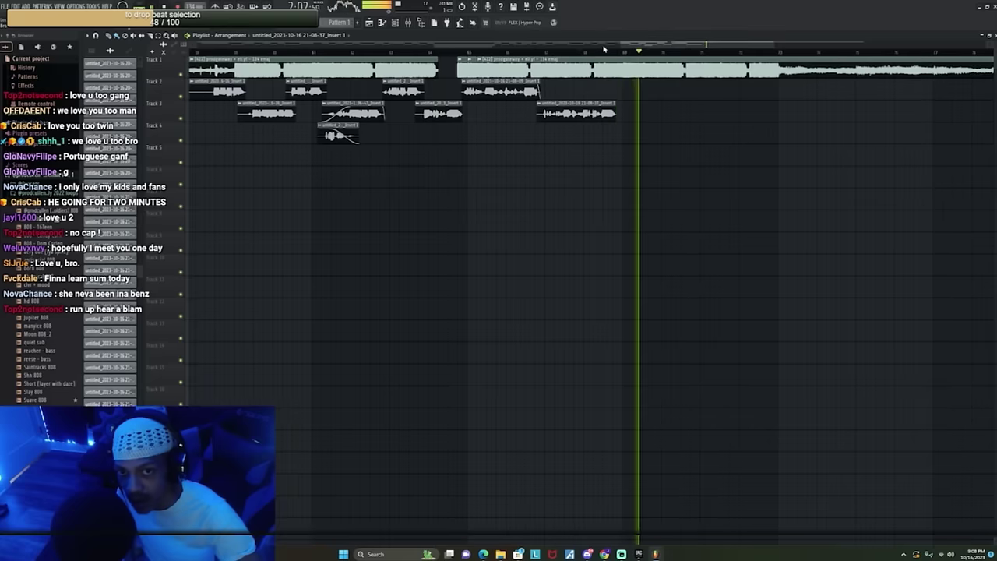
{"action": "left_click", "coordinate": [580, 52]}
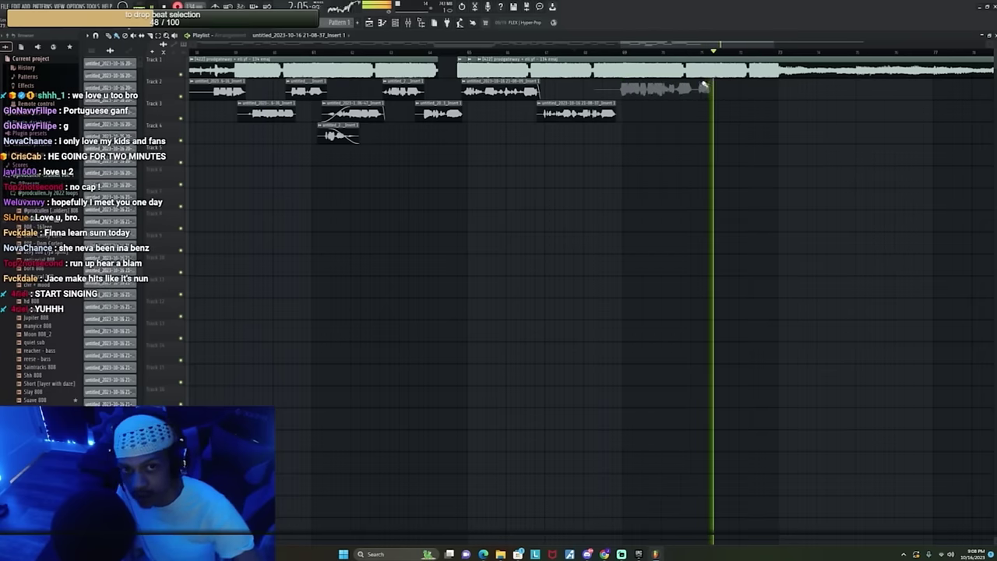
{"action": "left_click", "coordinate": [626, 52]}
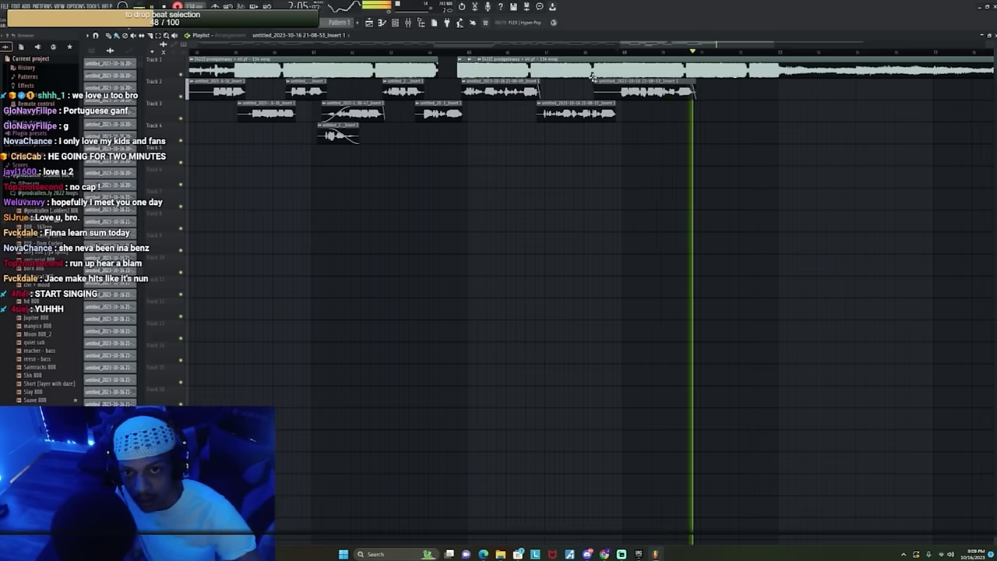
Step: Record the closing phrases on Track 3 from about bar 70 to 72.5 and on Track 2 from about bar 71 to 73
{"action": "key", "text": "space"}
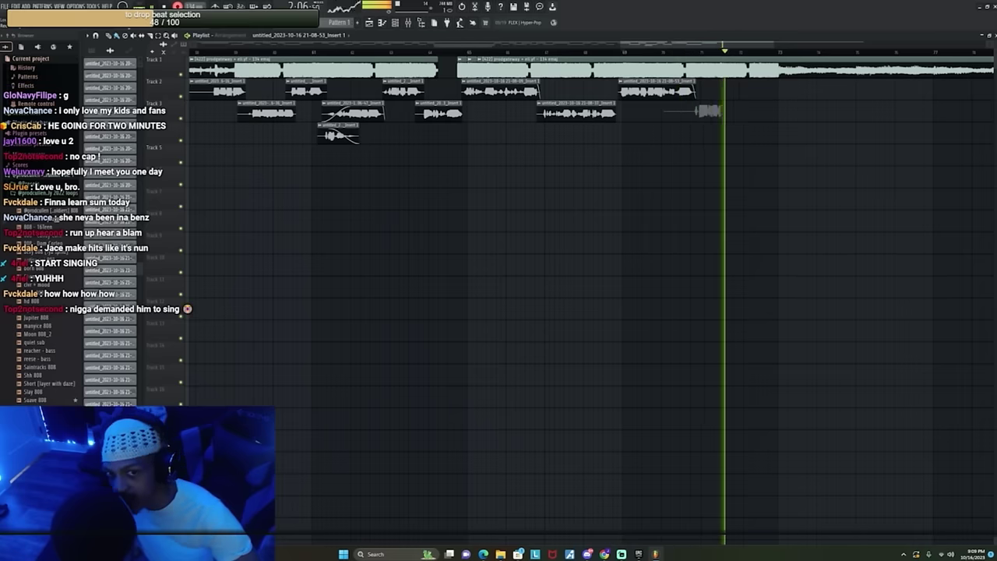
{"action": "key", "text": "space"}
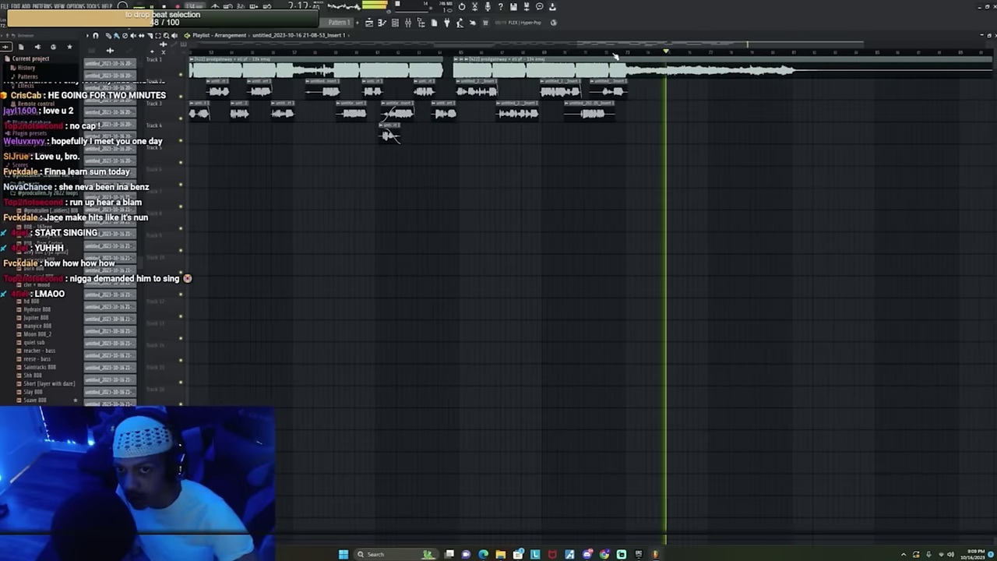
Step: Play the whole song from the start and open the mixer on the vocal insert
{"action": "scroll", "coordinate": [615, 56], "scroll_direction": "down", "scroll_amount": 4}
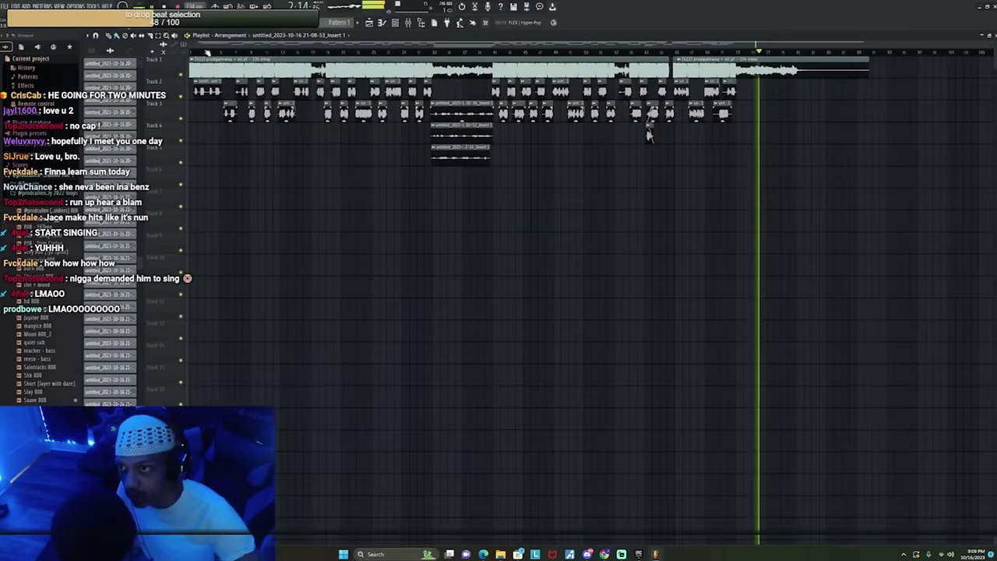
{"action": "left_click", "coordinate": [408, 23]}
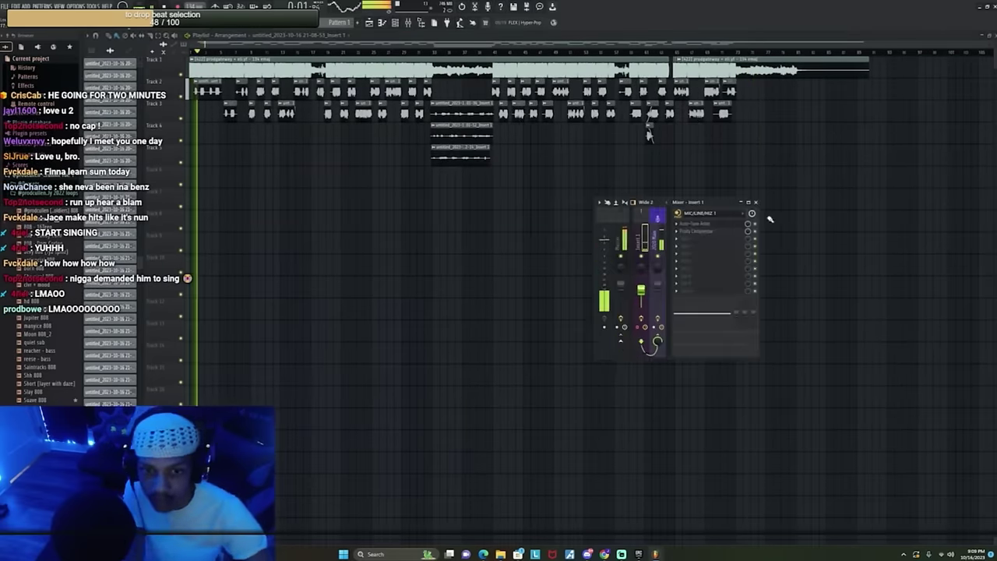
Step: Load the 2020 Main effects chain onto mixer Insert 3 and lower that insert's level
{"action": "left_click", "coordinate": [747, 202]}
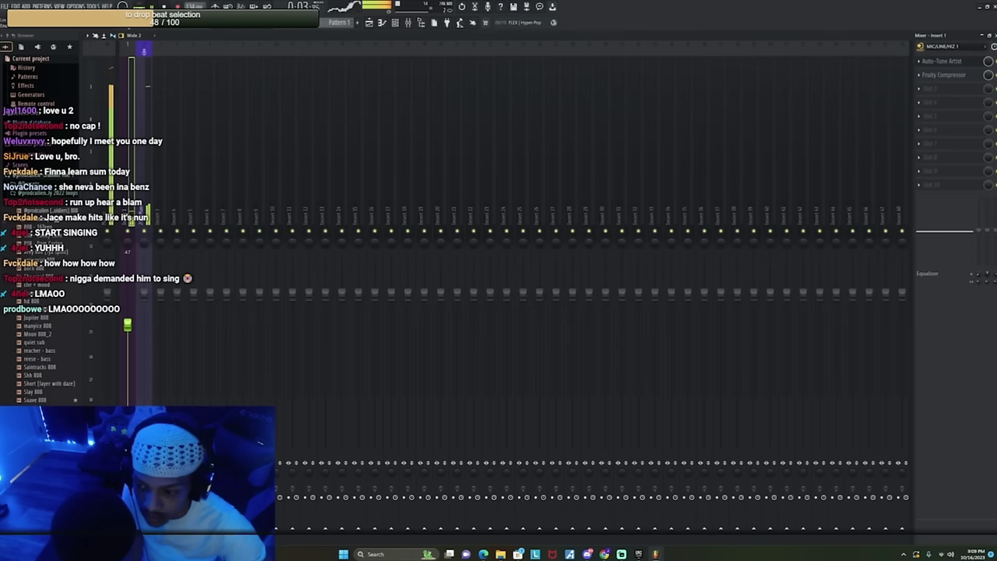
{"action": "right_click", "coordinate": [165, 101]}
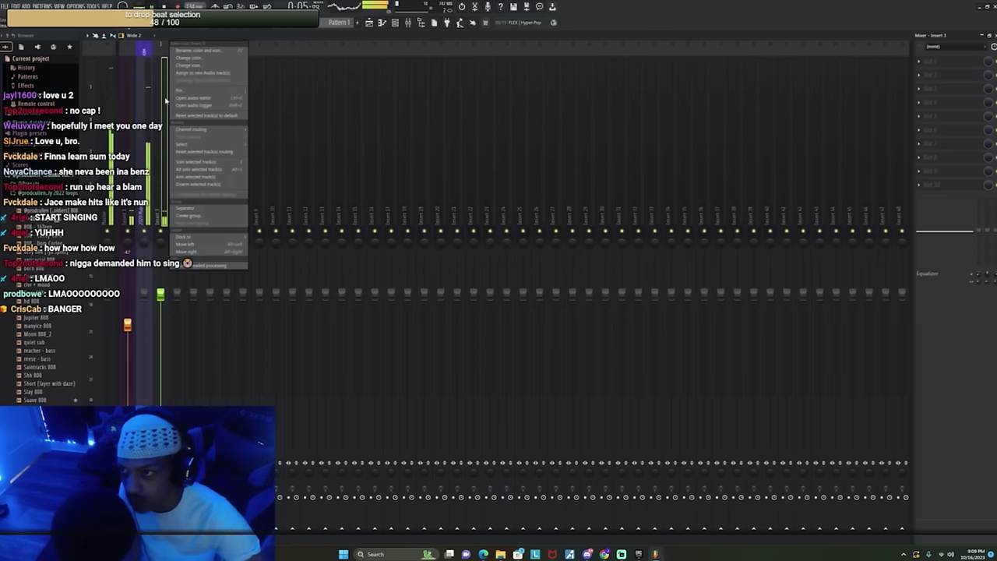
{"action": "mouse_move", "coordinate": [195, 91]}
{"action": "left_click", "coordinate": [278, 90]}
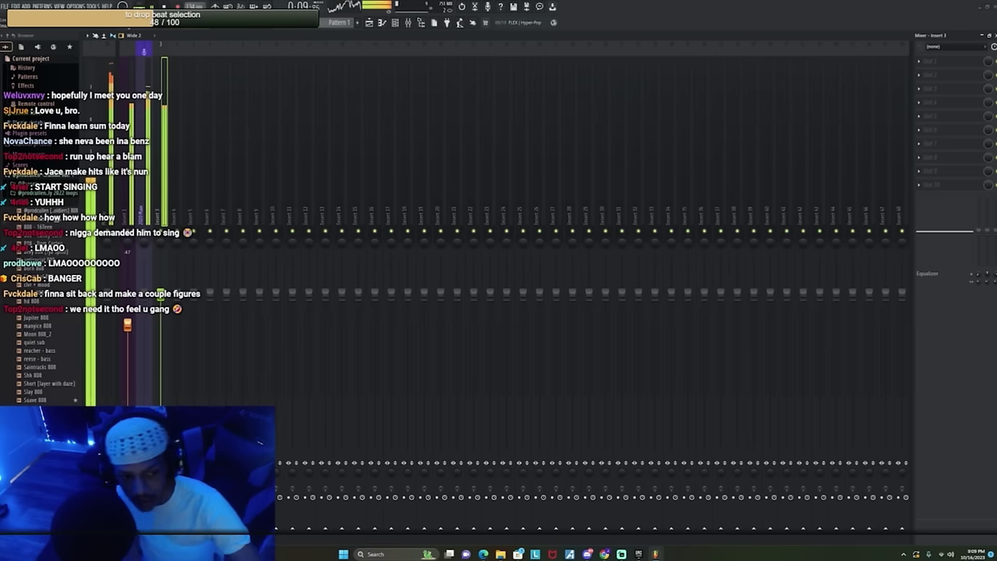
{"action": "double_click", "coordinate": [256, 315]}
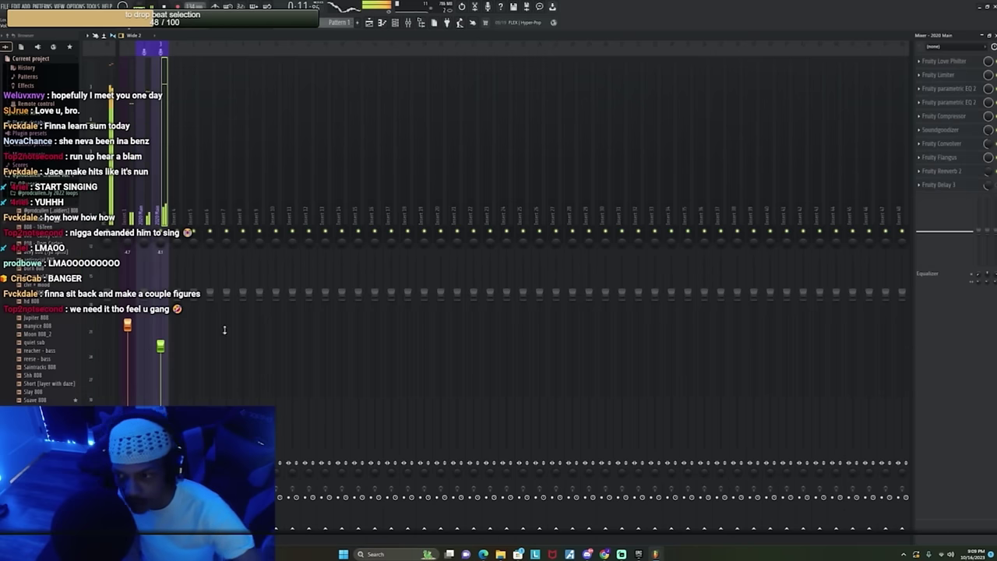
{"action": "left_click", "coordinate": [983, 34]}
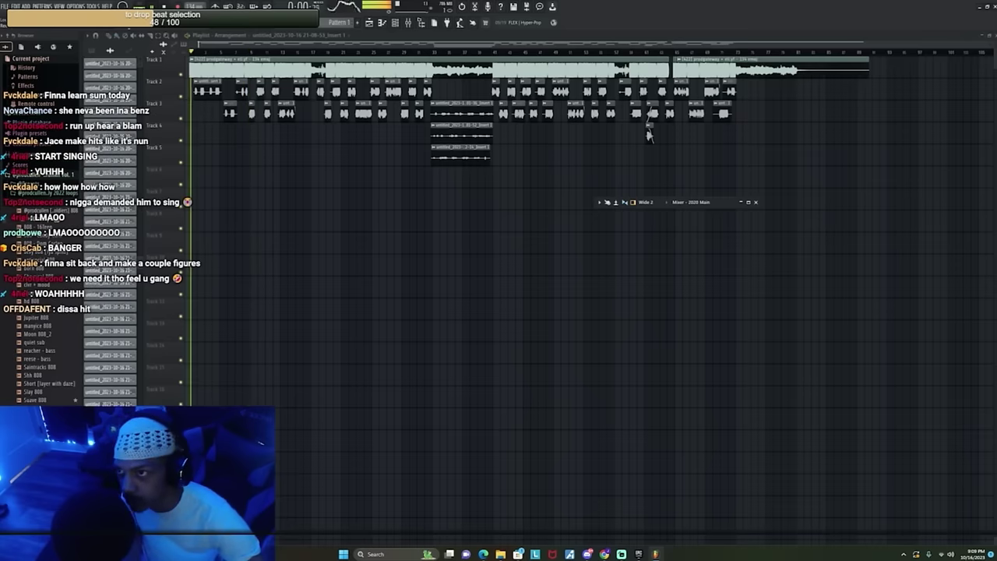
Step: Record a layered vocal take on Track 6 from the song's start and trim its end to just before bar 17
{"action": "scroll", "coordinate": [220, 52], "scroll_direction": "up", "scroll_amount": 3}
{"action": "left_click_drag", "start_coordinate": [219, 48], "coordinate": [180, 51]}
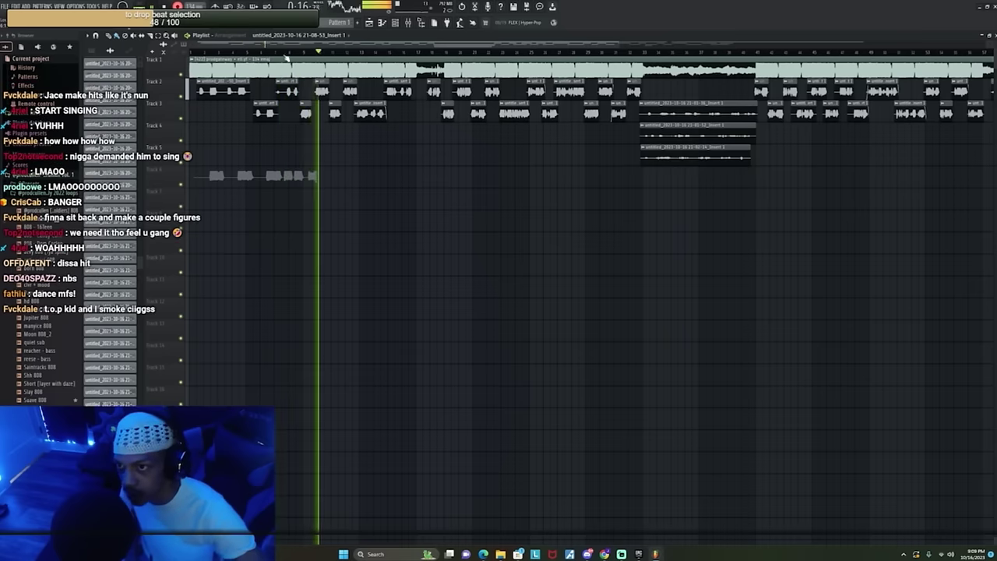
{"action": "scroll", "coordinate": [289, 56], "scroll_direction": "up", "scroll_amount": 5}
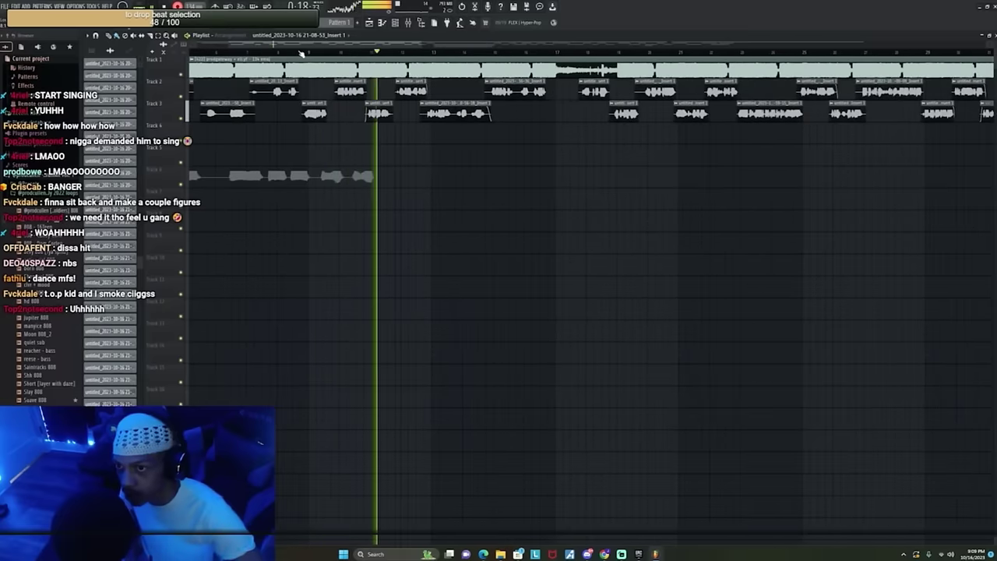
{"action": "left_click_drag", "start_coordinate": [298, 44], "coordinate": [328, 44]}
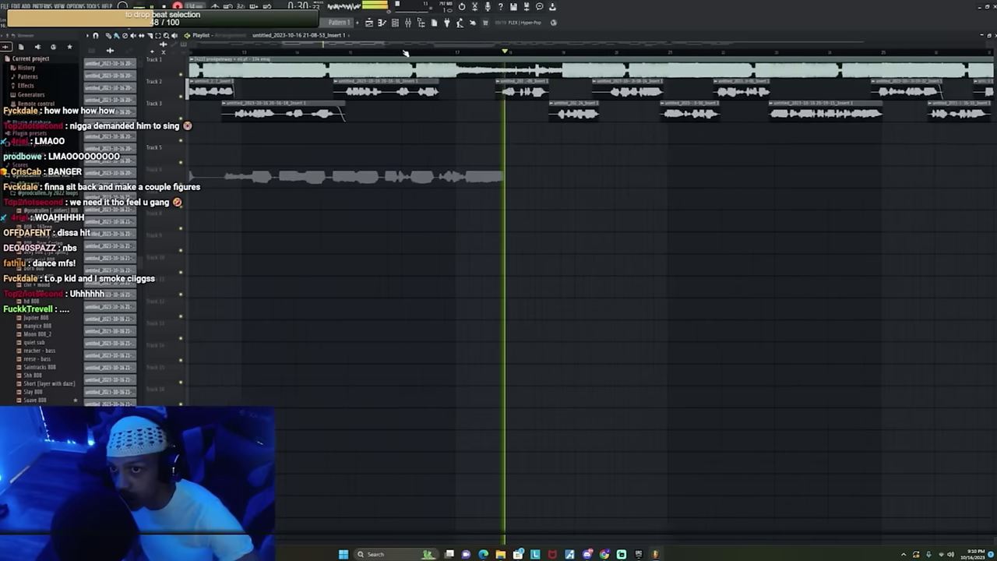
{"action": "key", "text": "space"}
{"action": "left_click_drag", "start_coordinate": [541, 167], "coordinate": [438, 167]}
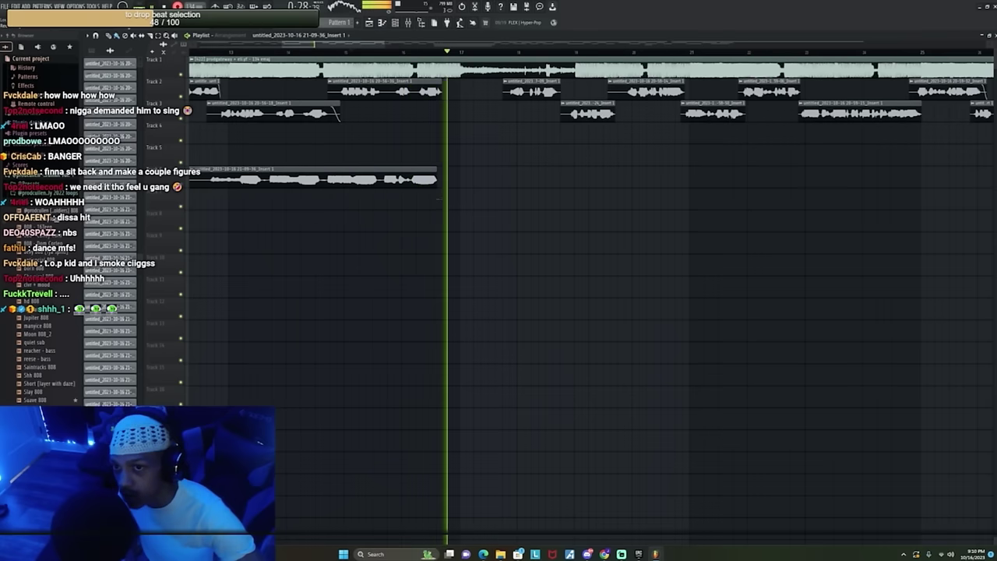
Step: Continue the layered vocal on Track 7 from about bar 16.5 and trim the end of the take to bar 49
{"action": "left_click", "coordinate": [389, 52]}
{"action": "key", "text": "ctrl+z"}
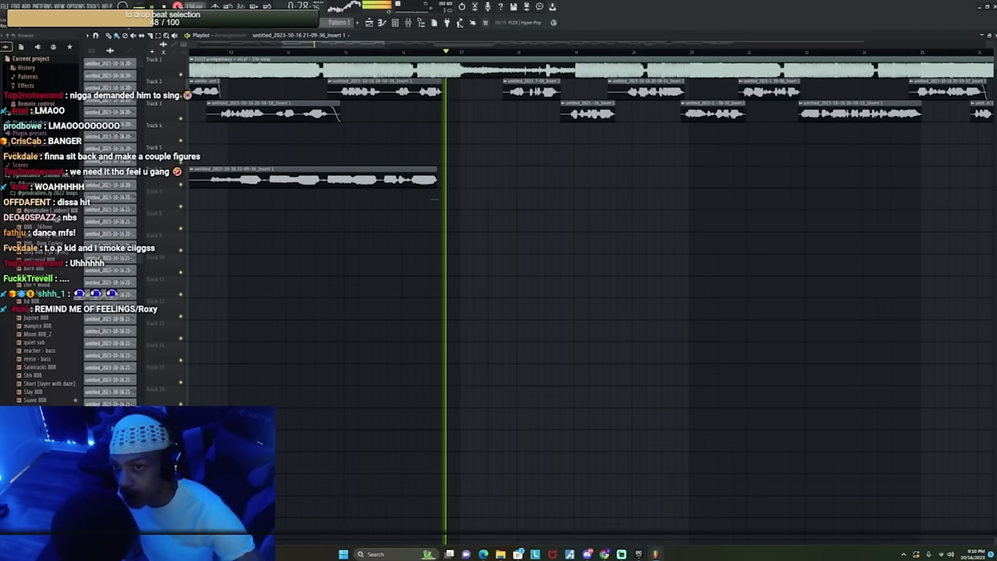
{"action": "key", "text": "space"}
{"action": "key", "text": "space"}
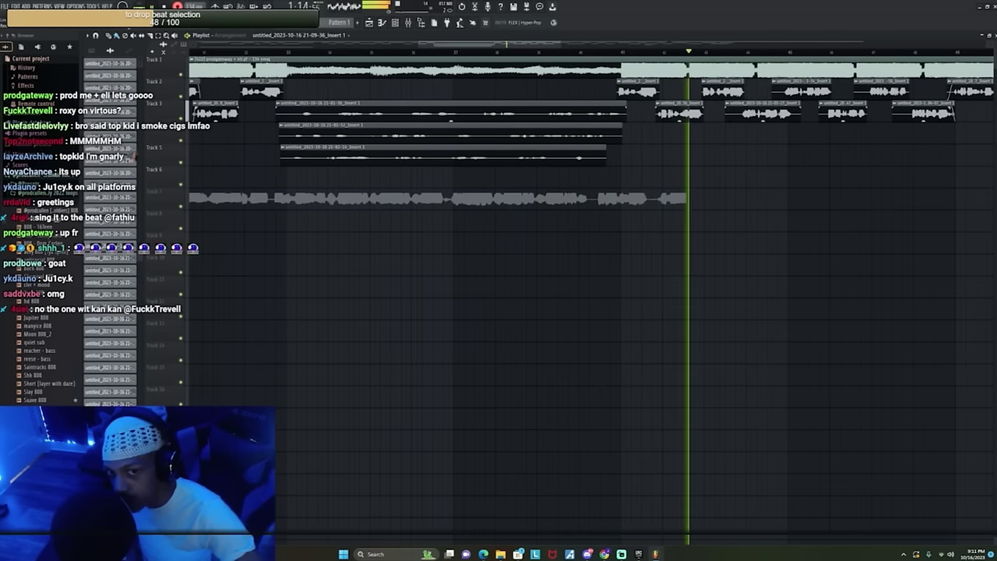
{"action": "left_click_drag", "start_coordinate": [436, 44], "coordinate": [495, 46]}
{"action": "scroll", "coordinate": [425, 57], "scroll_direction": "down", "scroll_amount": 3}
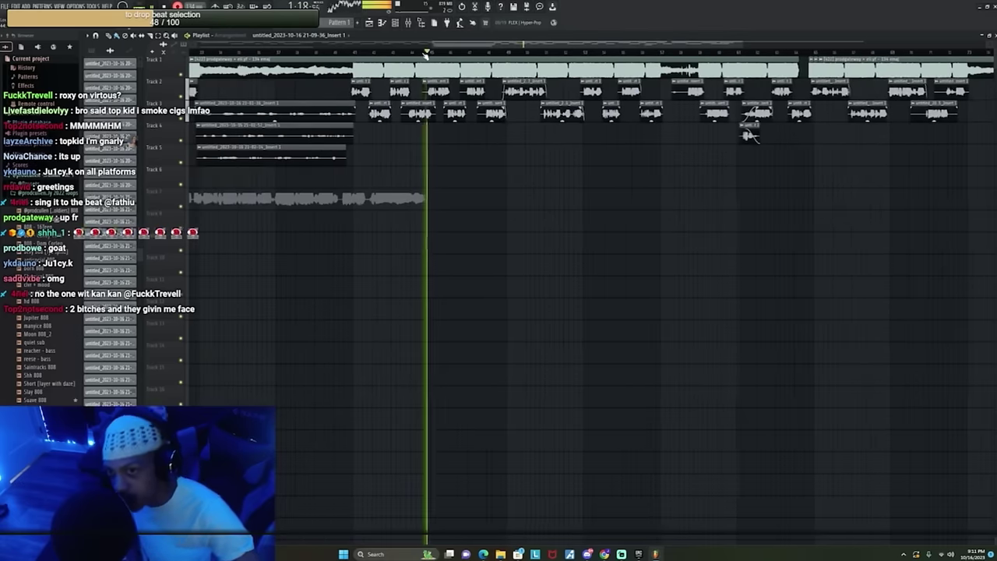
{"action": "scroll", "coordinate": [424, 56], "scroll_direction": "up", "scroll_amount": 3}
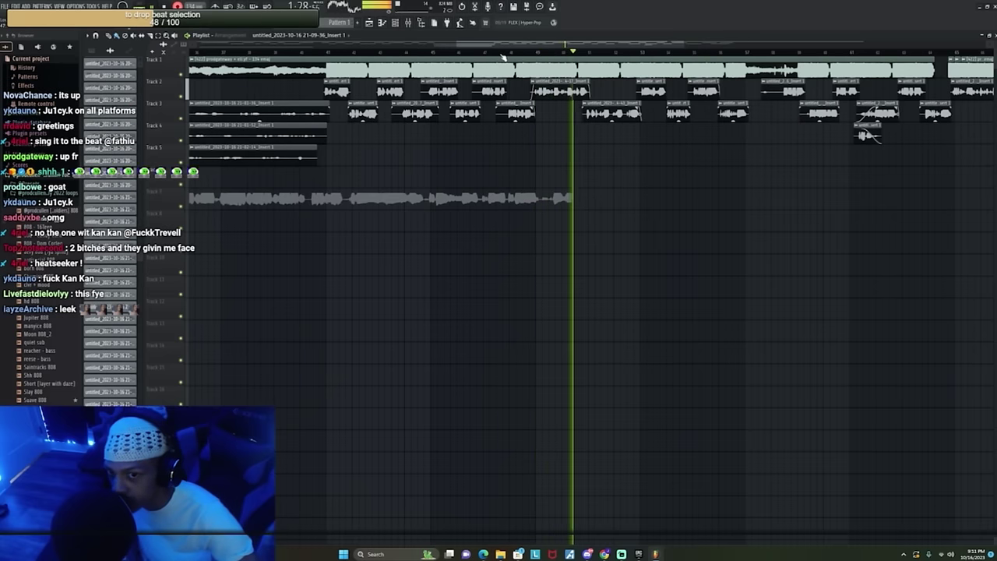
{"action": "scroll", "coordinate": [501, 46], "scroll_direction": "right", "scroll_amount": 1}
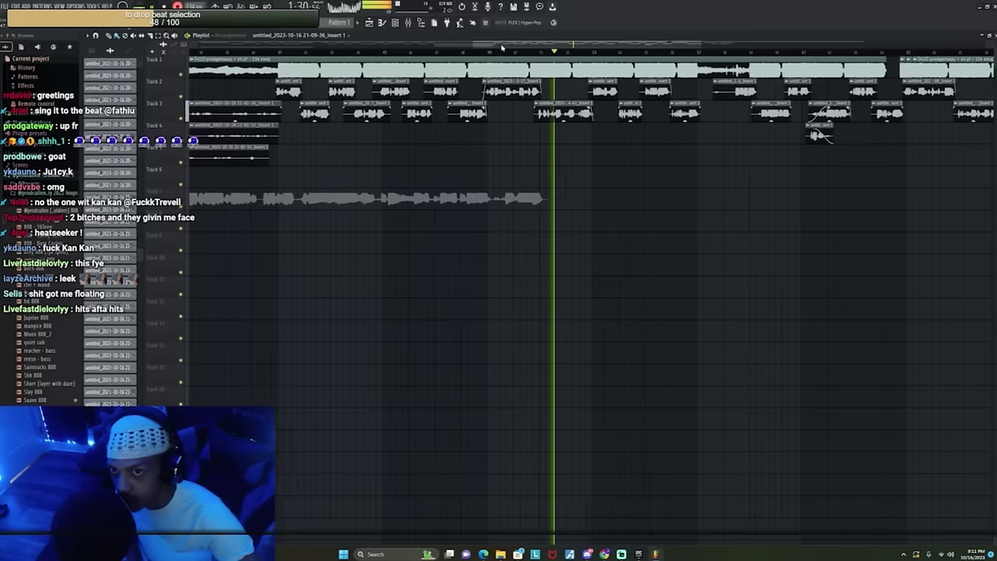
{"action": "left_click", "coordinate": [455, 52]}
{"action": "left_click_drag", "start_coordinate": [602, 193], "coordinate": [447, 182]}
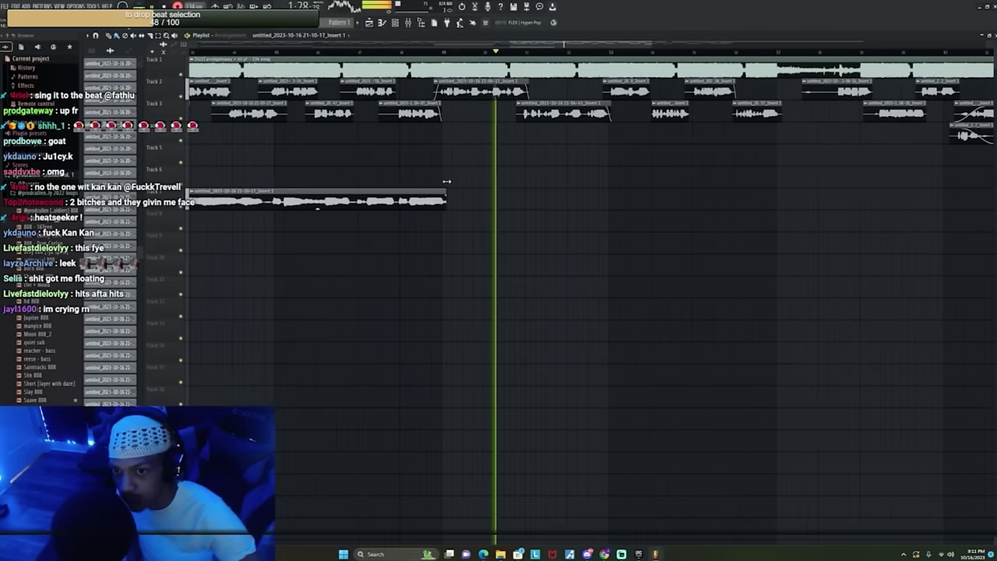
Step: Record the remaining layered vocal on Track 5 from bar 49 through the beat's outro, and play back its ending from about bar 72
{"action": "left_click", "coordinate": [432, 53]}
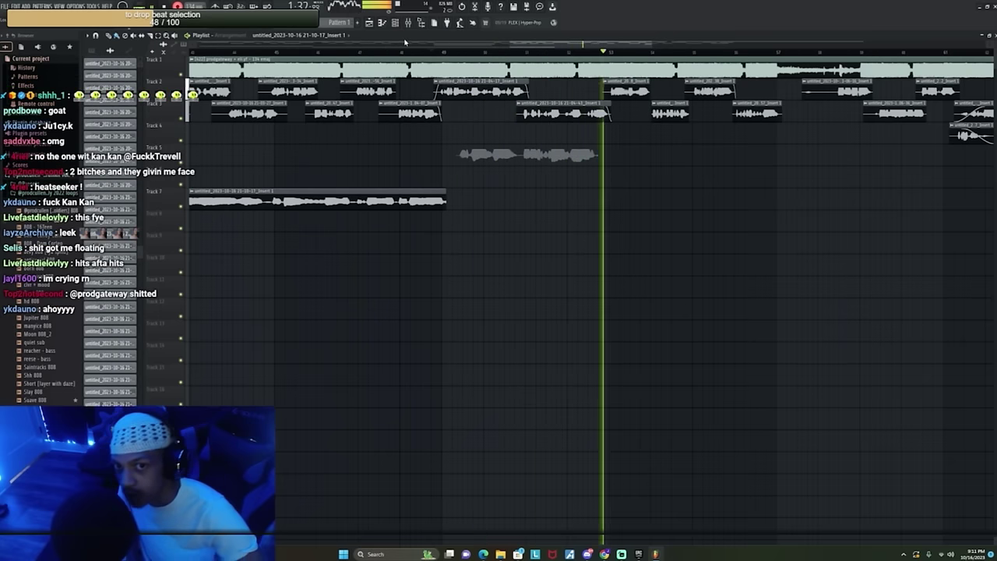
{"action": "left_click_drag", "start_coordinate": [519, 44], "coordinate": [551, 43]}
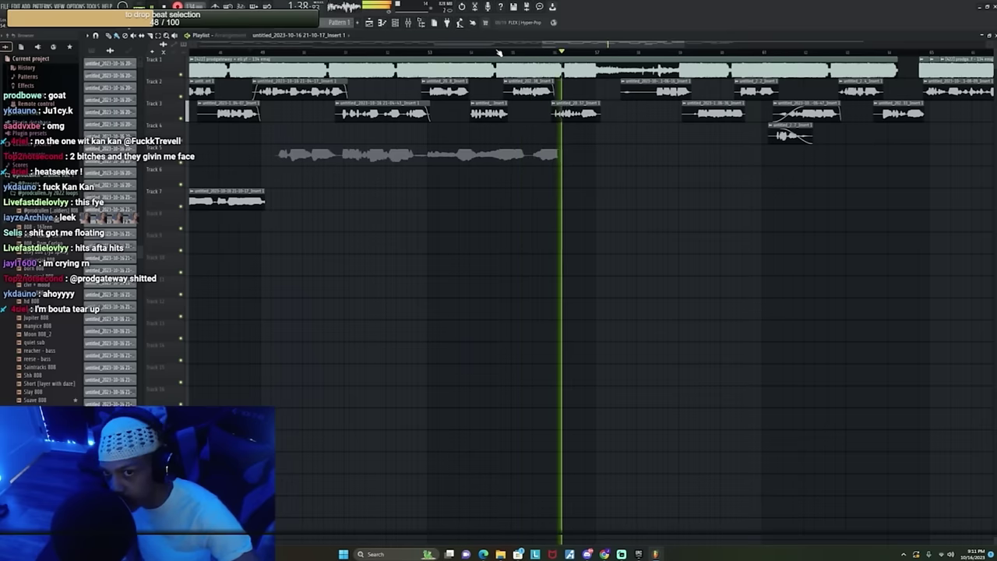
{"action": "left_click_drag", "start_coordinate": [557, 44], "coordinate": [582, 44]}
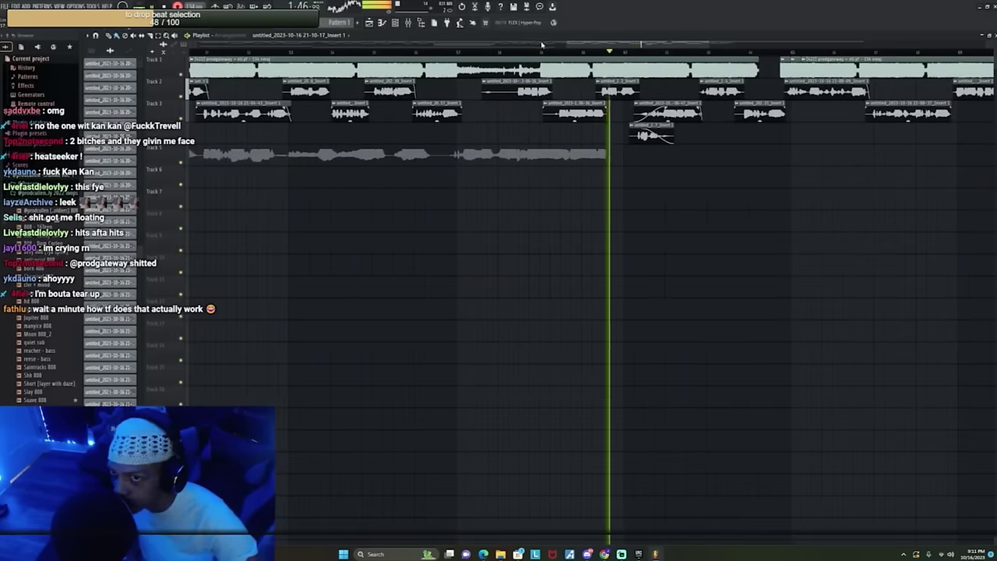
{"action": "left_click_drag", "start_coordinate": [567, 44], "coordinate": [639, 57]}
{"action": "scroll", "coordinate": [523, 46], "scroll_direction": "down", "scroll_amount": 3}
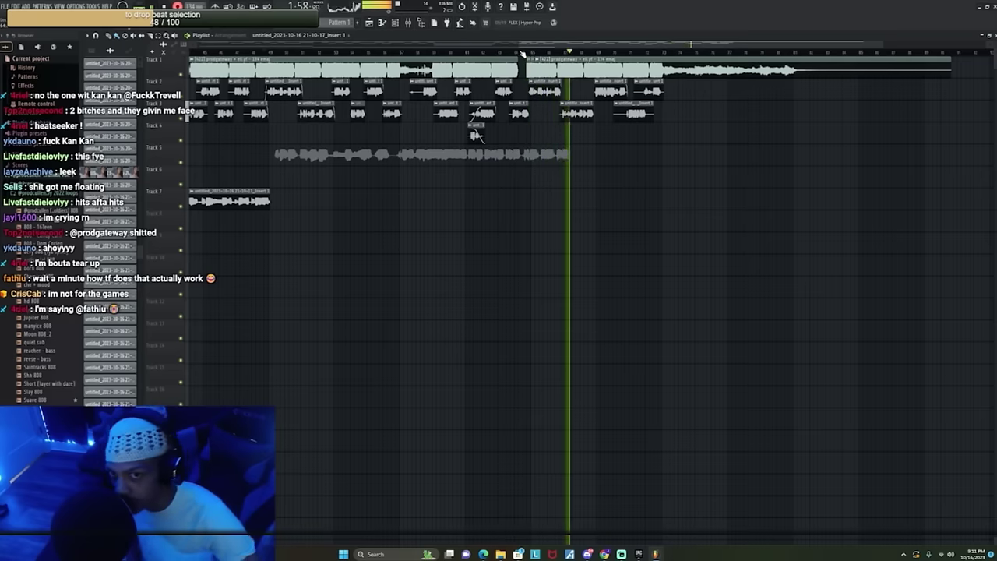
{"action": "scroll", "coordinate": [523, 53], "scroll_direction": "down", "scroll_amount": 4}
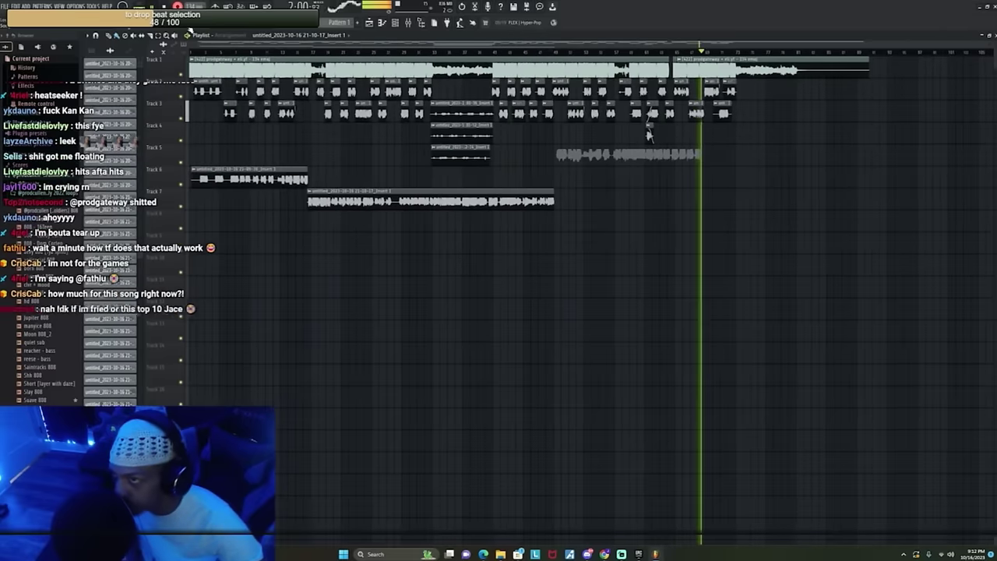
{"action": "left_click_drag", "start_coordinate": [456, 44], "coordinate": [604, 43]}
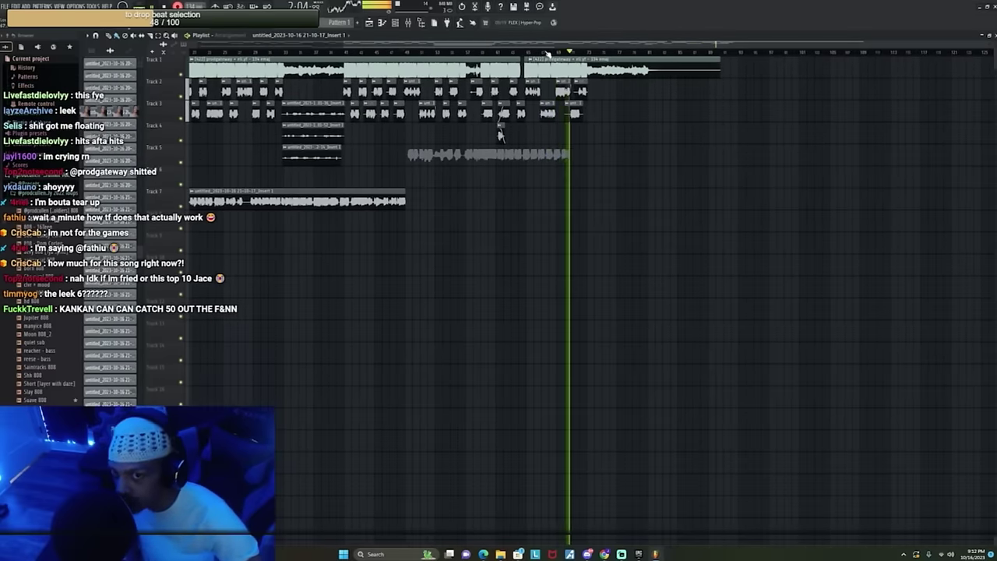
{"action": "left_click_drag", "start_coordinate": [557, 44], "coordinate": [587, 45]}
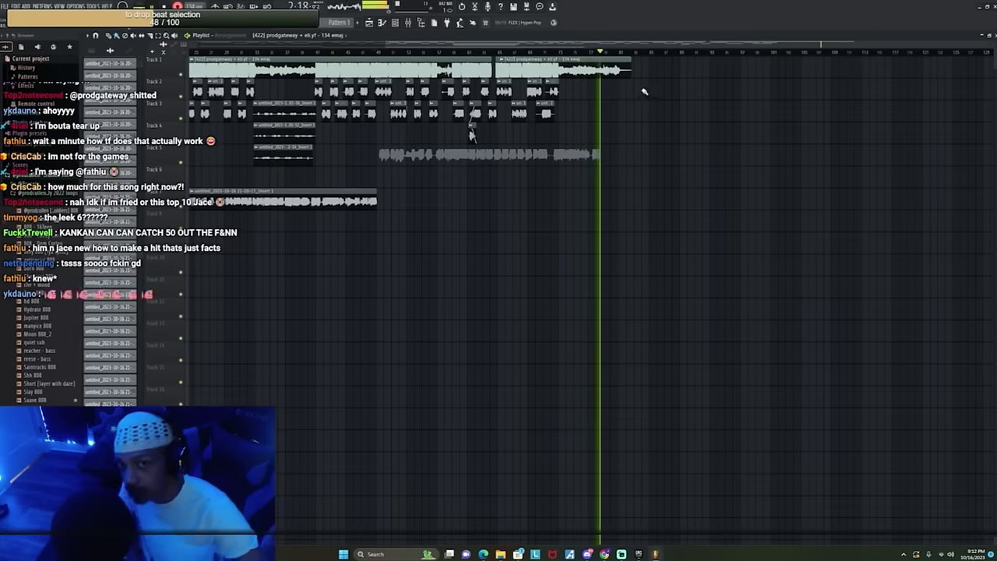
{"action": "scroll", "coordinate": [592, 56], "scroll_direction": "up", "scroll_amount": 2}
{"action": "scroll", "coordinate": [592, 56], "scroll_direction": "right", "scroll_amount": 2}
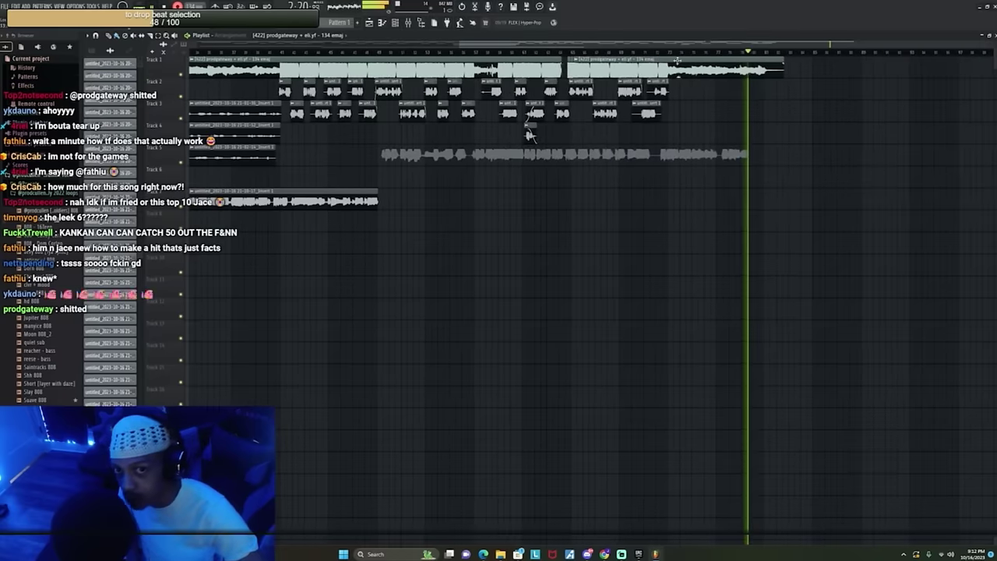
{"action": "left_click", "coordinate": [654, 52]}
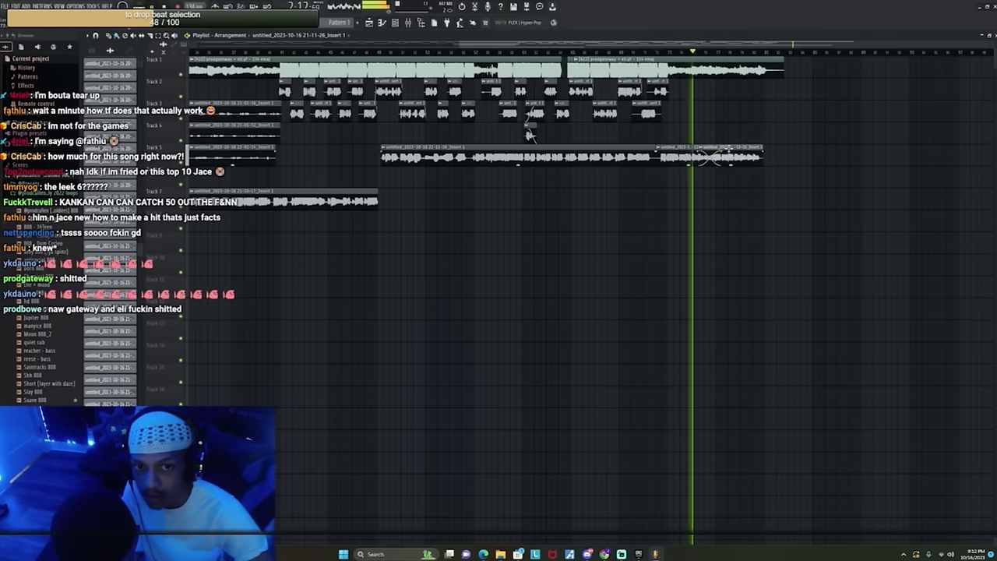
Step: Place the outro vocal piece on Track 4 from about bar 76 to 81 and extend the beat clip's end to about bar 85.5
{"action": "left_click_drag", "start_coordinate": [714, 156], "coordinate": [740, 126]}
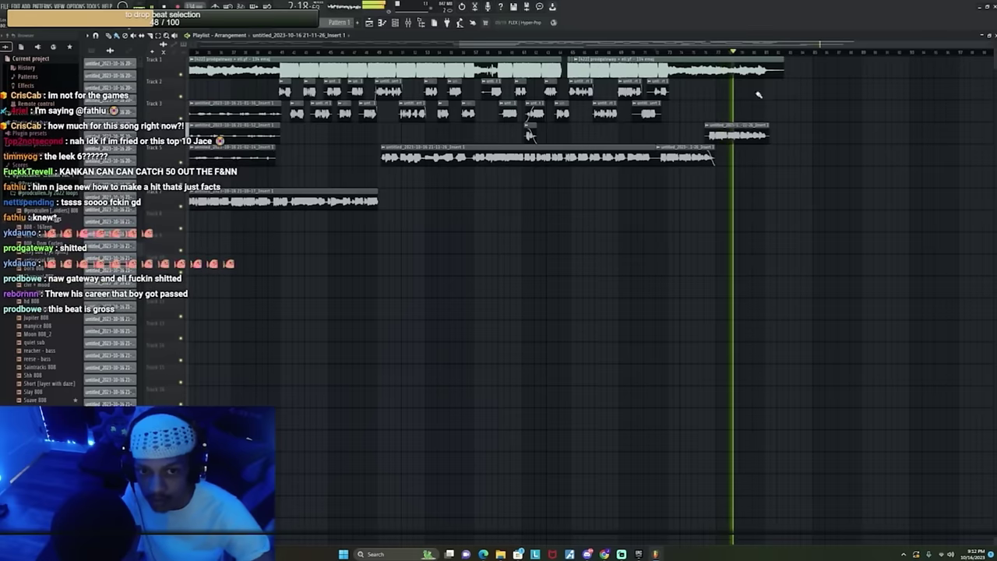
{"action": "scroll", "coordinate": [636, 49], "scroll_direction": "down", "scroll_amount": 3}
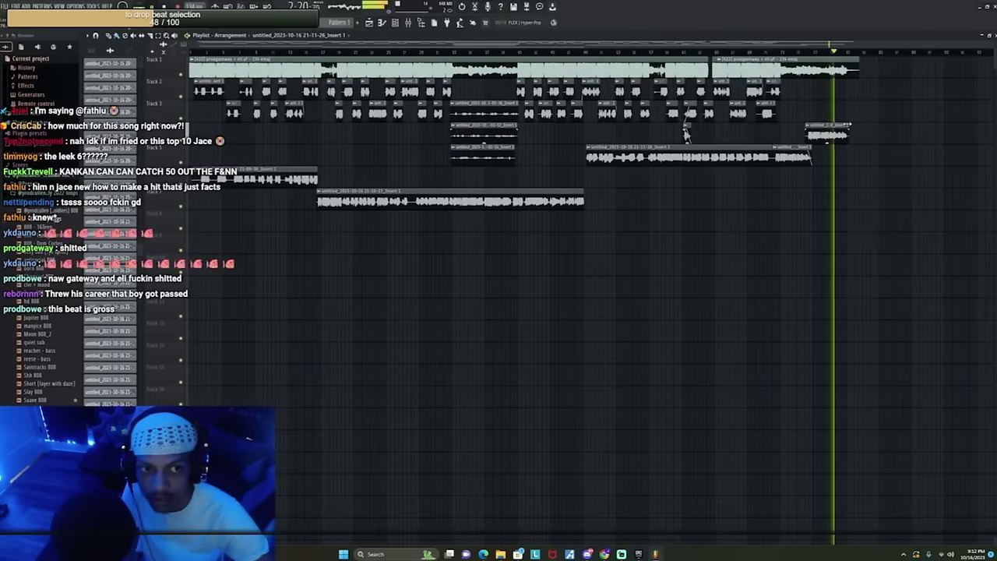
{"action": "scroll", "coordinate": [686, 135], "scroll_direction": "up", "scroll_amount": 3}
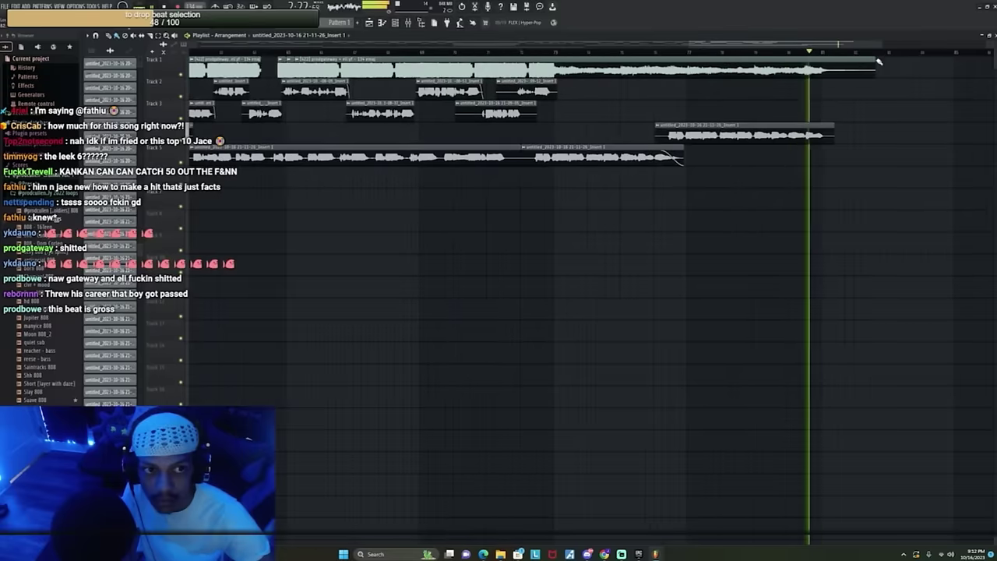
{"action": "left_click_drag", "start_coordinate": [875, 66], "coordinate": [934, 65]}
{"action": "left_click_drag", "start_coordinate": [833, 125], "coordinate": [820, 127]}
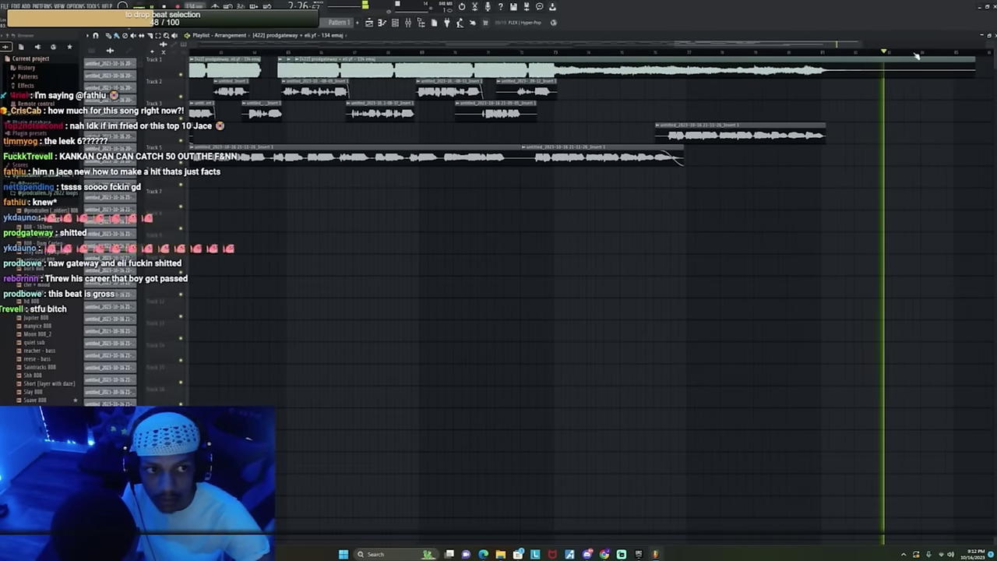
Step: Play the full song from the start, viewing Insert 1's audio input options in the mixer and following the vocal layers in the playlist
{"action": "scroll", "coordinate": [916, 55], "scroll_direction": "down", "scroll_amount": 2}
{"action": "scroll", "coordinate": [916, 55], "scroll_direction": "down", "scroll_amount": 1}
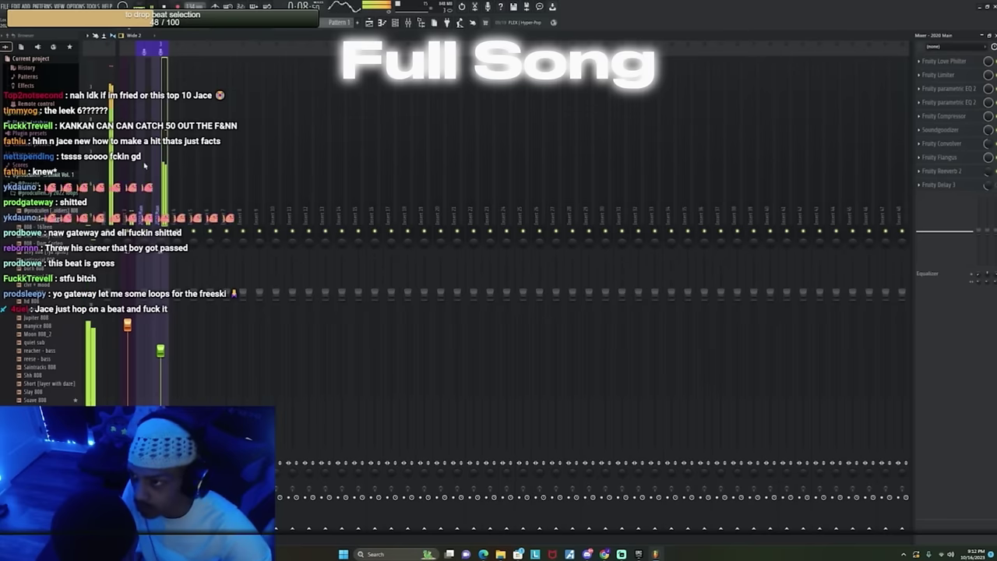
{"action": "left_click", "coordinate": [944, 46]}
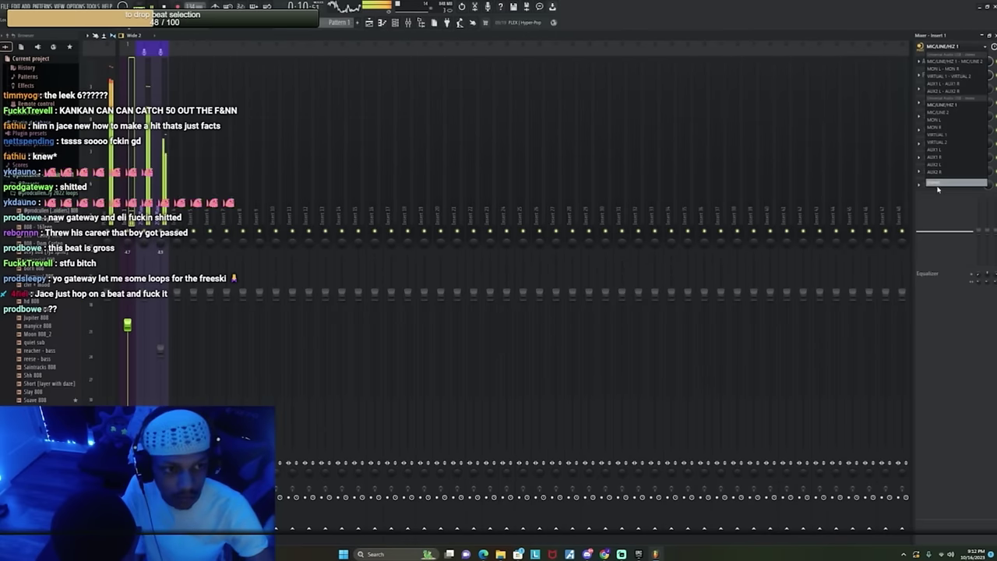
{"action": "left_click", "coordinate": [950, 234]}
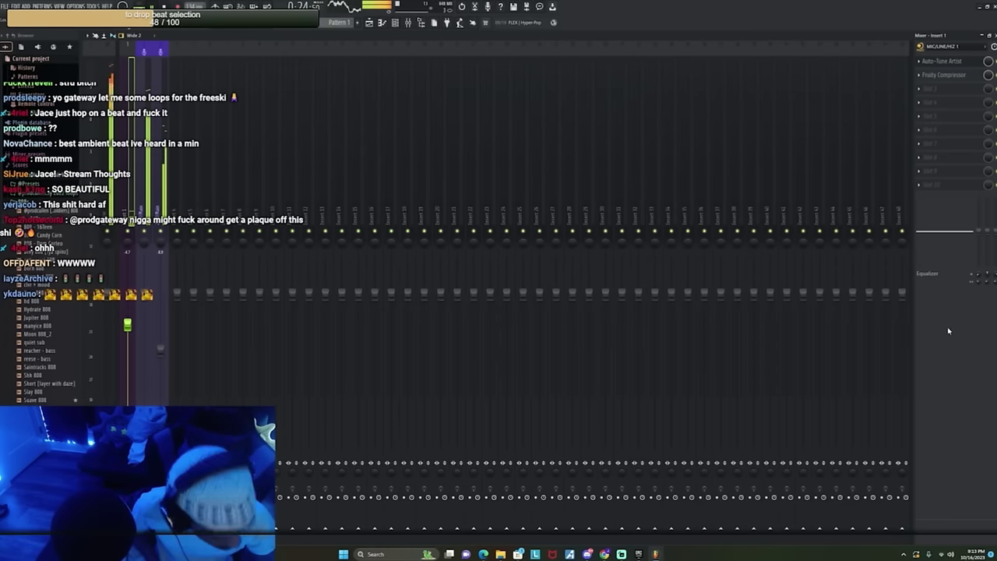
{"action": "left_click", "coordinate": [982, 35]}
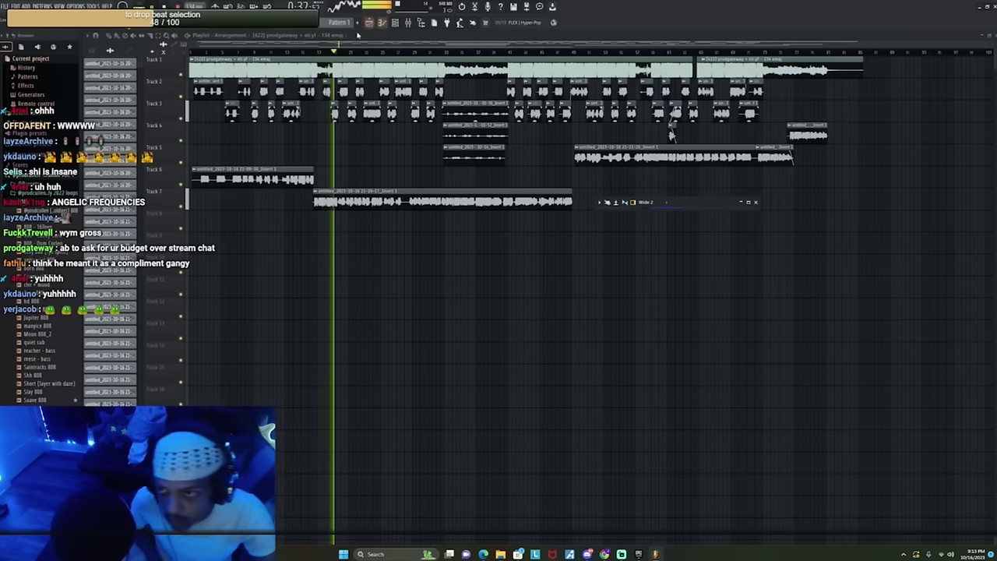
{"action": "scroll", "coordinate": [326, 52], "scroll_direction": "up", "scroll_amount": 6}
{"action": "left_click", "coordinate": [576, 76]}
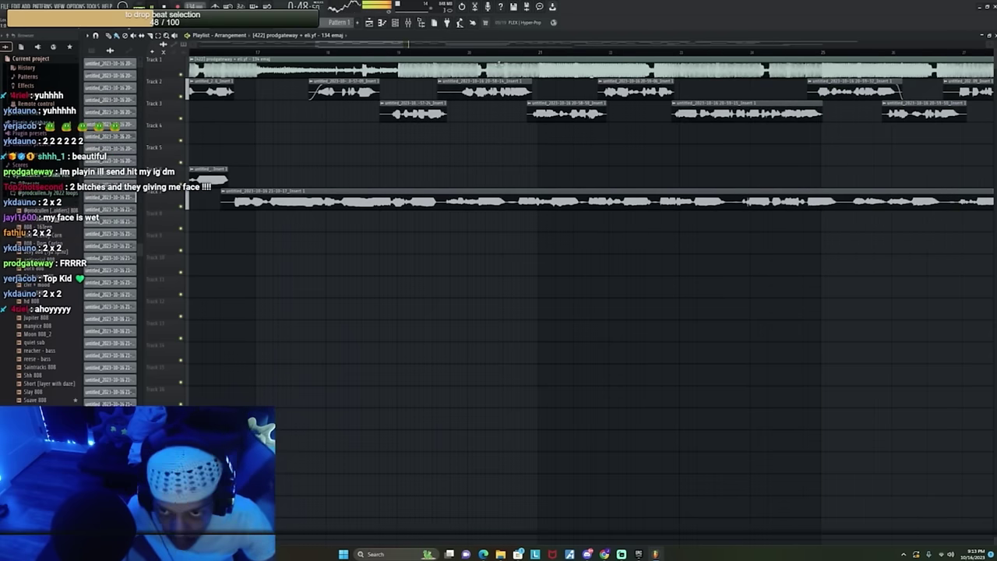
{"action": "scroll", "coordinate": [493, 52], "scroll_direction": "down", "scroll_amount": 7}
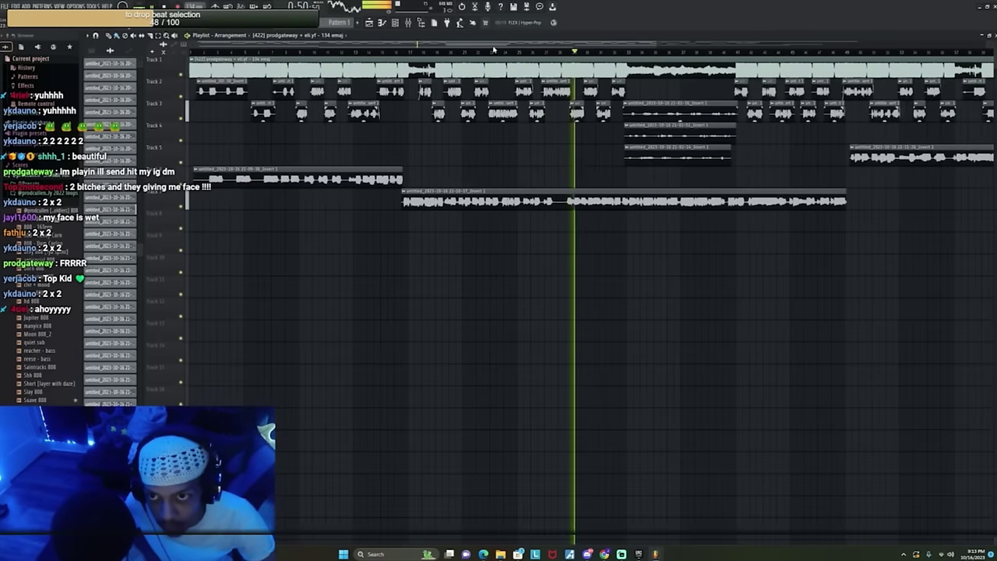
{"action": "scroll", "coordinate": [493, 49], "scroll_direction": "down", "scroll_amount": 4}
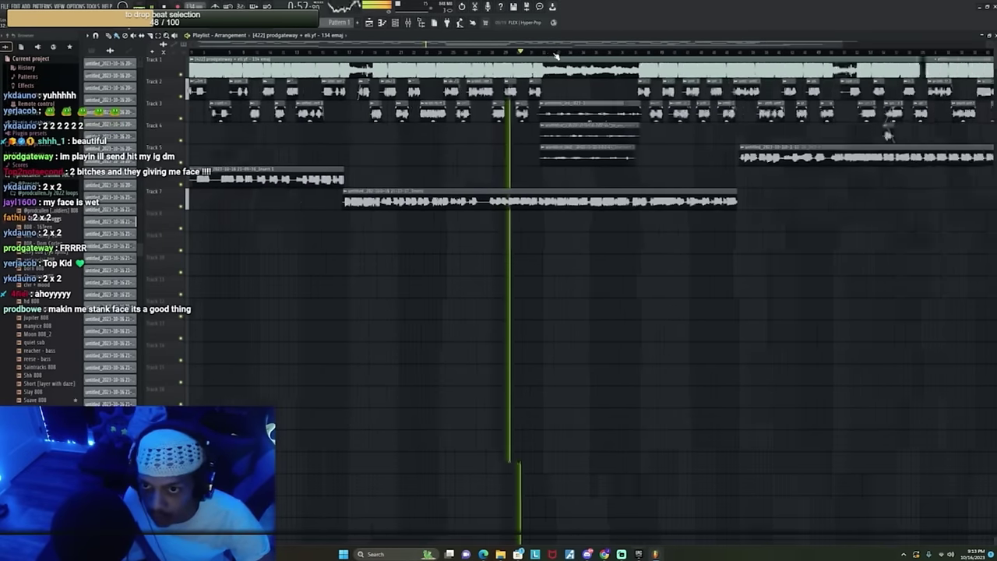
Step: Keep following the song's playback in the playlist, examining the vocal clips on Tracks 2 to 7 from the middle section towards the outro
{"action": "scroll", "coordinate": [556, 56], "scroll_direction": "up", "scroll_amount": 5}
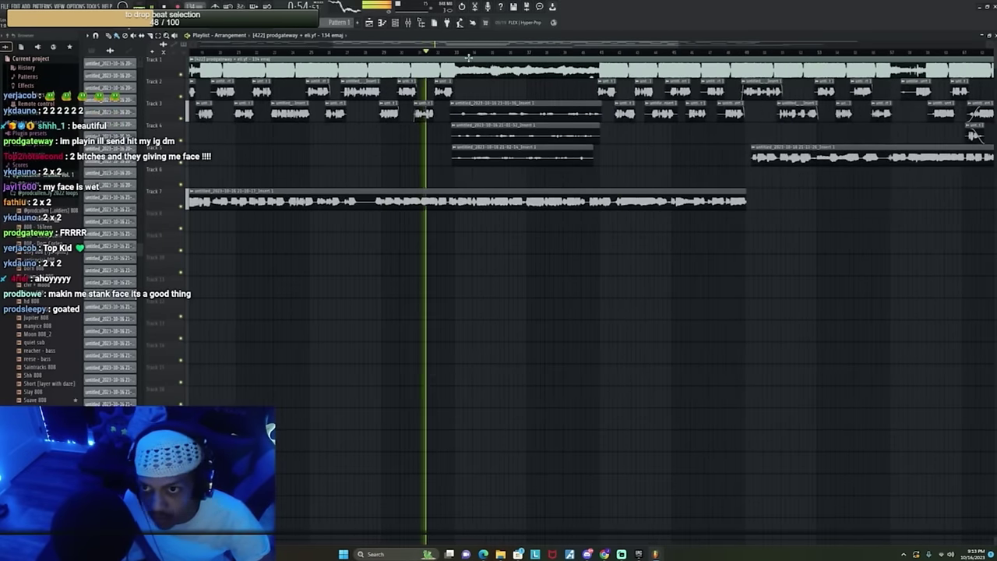
{"action": "scroll", "coordinate": [461, 58], "scroll_direction": "down", "scroll_amount": 6}
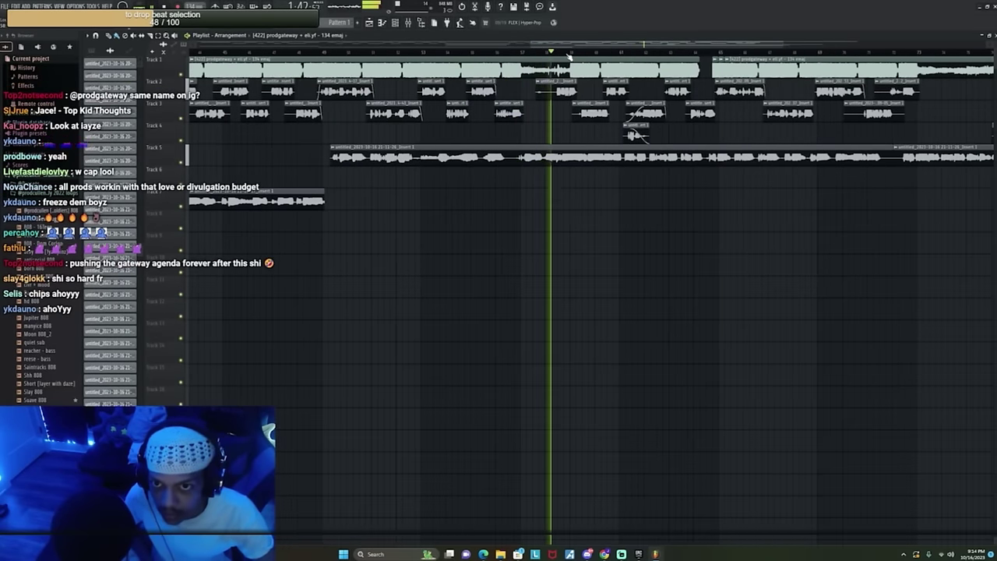
{"action": "scroll", "coordinate": [570, 56], "scroll_direction": "down", "scroll_amount": 3}
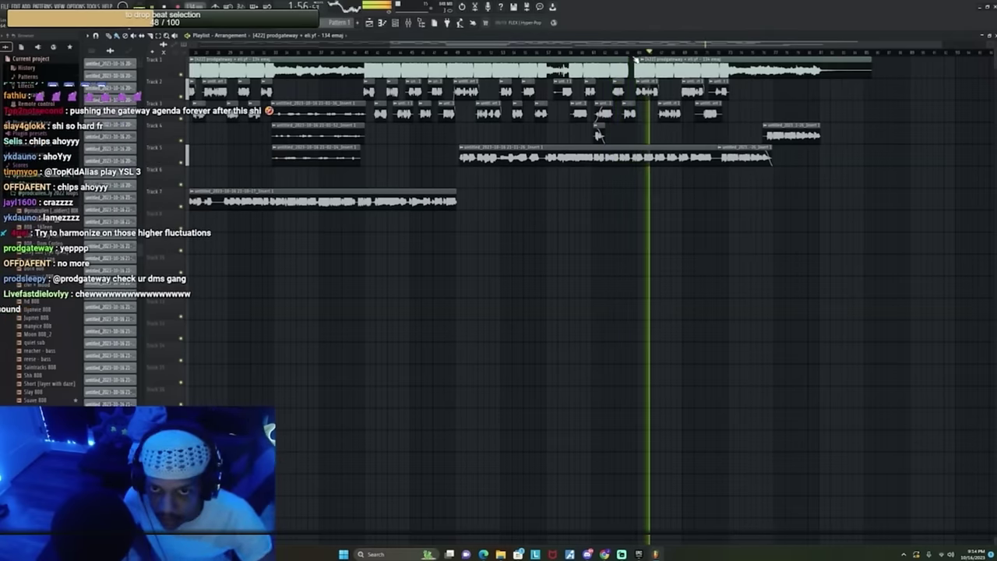
{"action": "scroll", "coordinate": [632, 57], "scroll_direction": "up", "scroll_amount": 1}
{"action": "scroll", "coordinate": [628, 55], "scroll_direction": "up", "scroll_amount": 2}
{"action": "left_click_drag", "start_coordinate": [622, 47], "coordinate": [644, 53]}
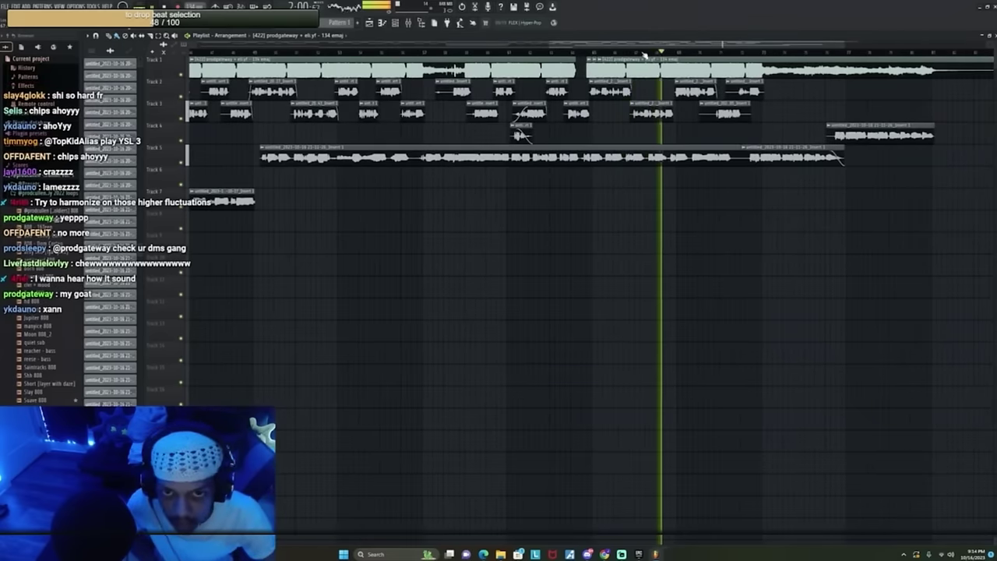
{"action": "scroll", "coordinate": [644, 54], "scroll_direction": "down", "scroll_amount": 2}
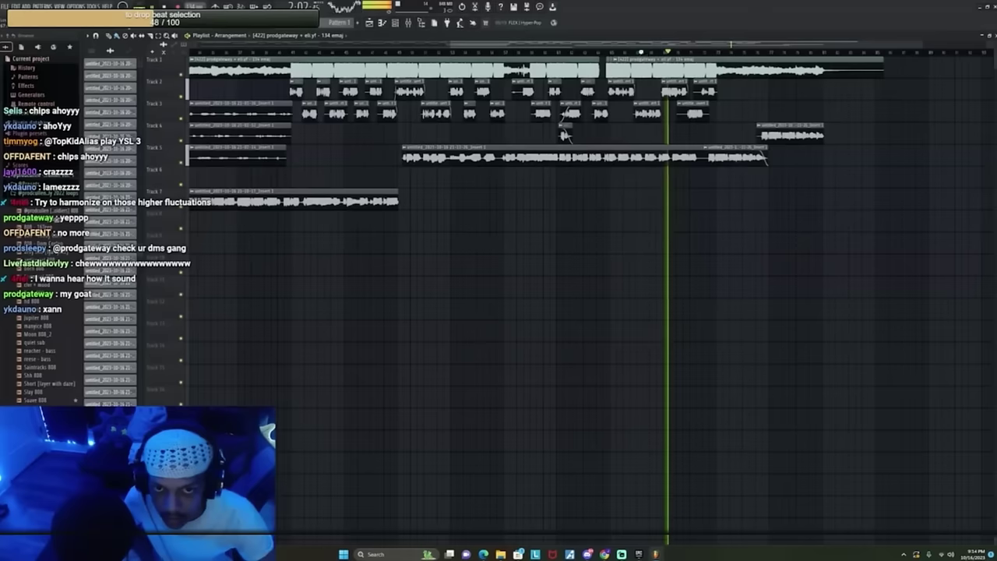
{"action": "scroll", "coordinate": [643, 55], "scroll_direction": "up", "scroll_amount": 3}
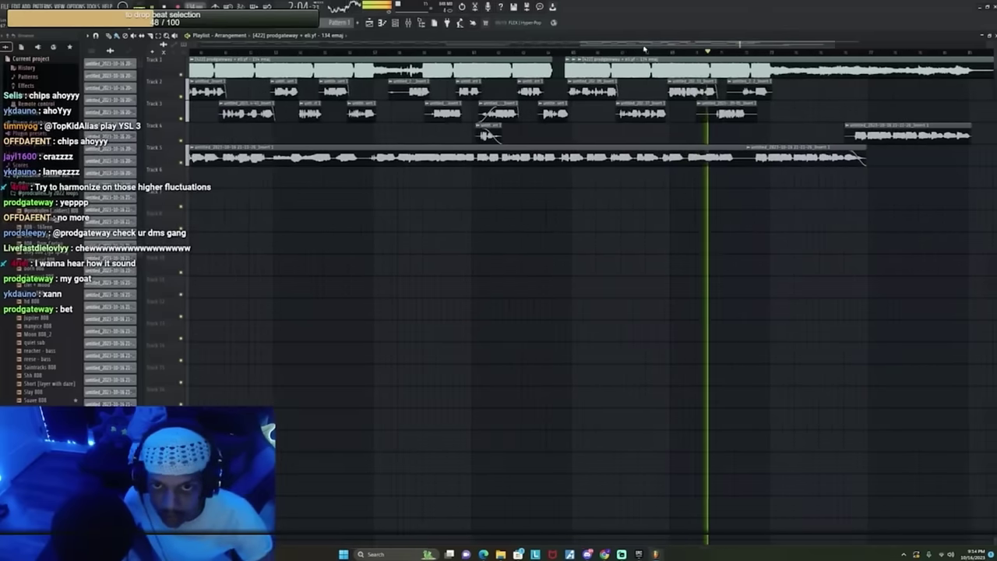